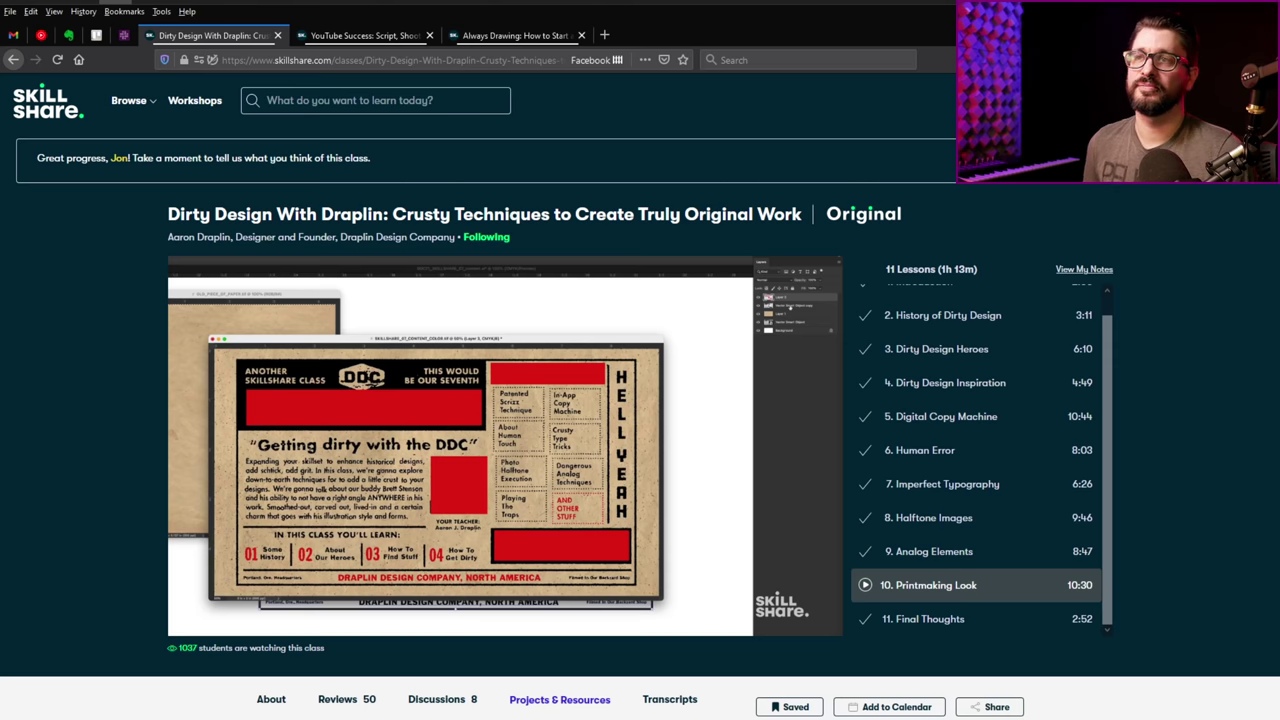
# Switch to the third browser tab, the Always Drawing class page, with Ctrl+3.
pyautogui.hotkey('ctrl', '3')
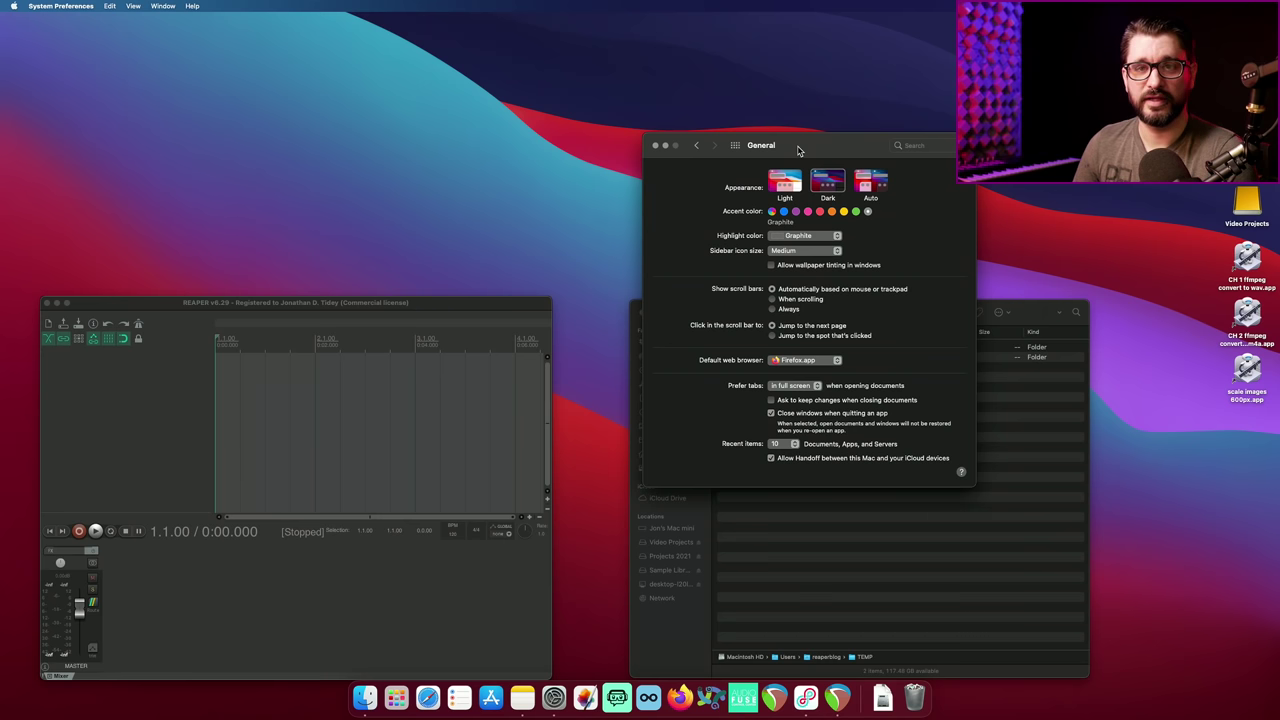
# Check the Backups and ReaPeaks folders in TEMP, then close Finder and move System Preferences aside.
pyautogui.moveTo(798, 148); pyautogui.dragTo(960, 177)
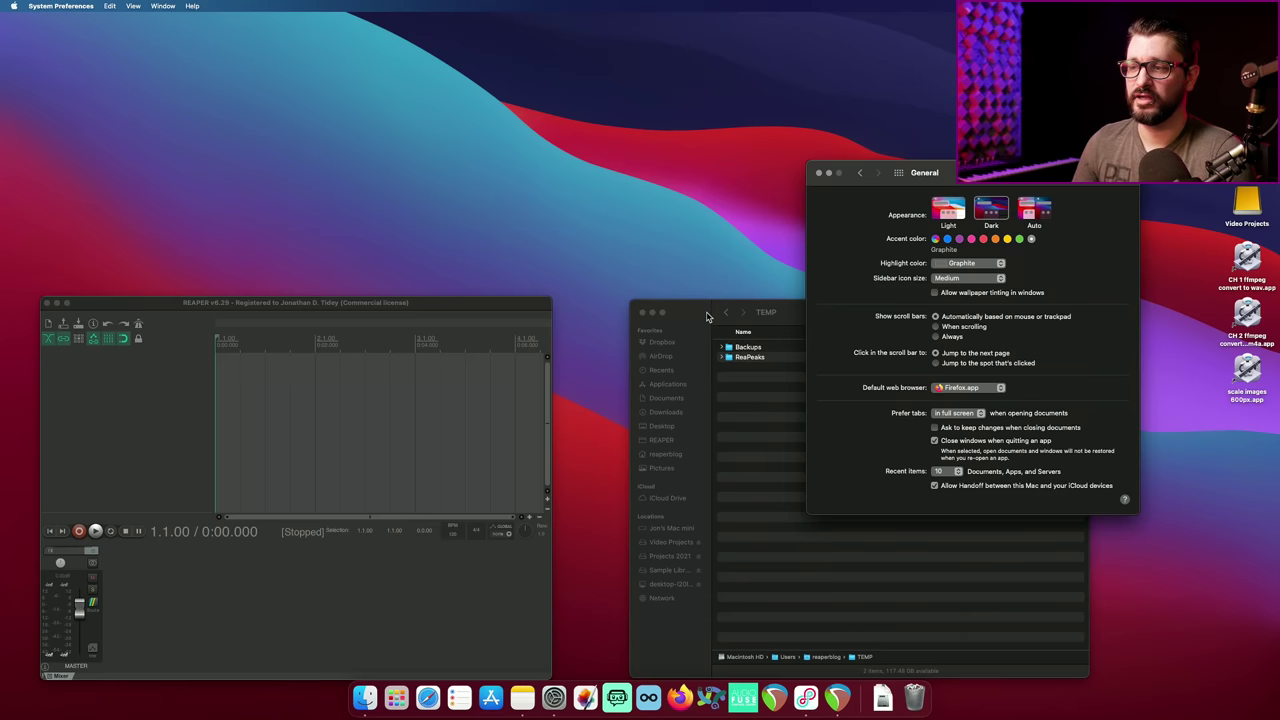
pyautogui.moveTo(710, 313); pyautogui.dragTo(181, 32)
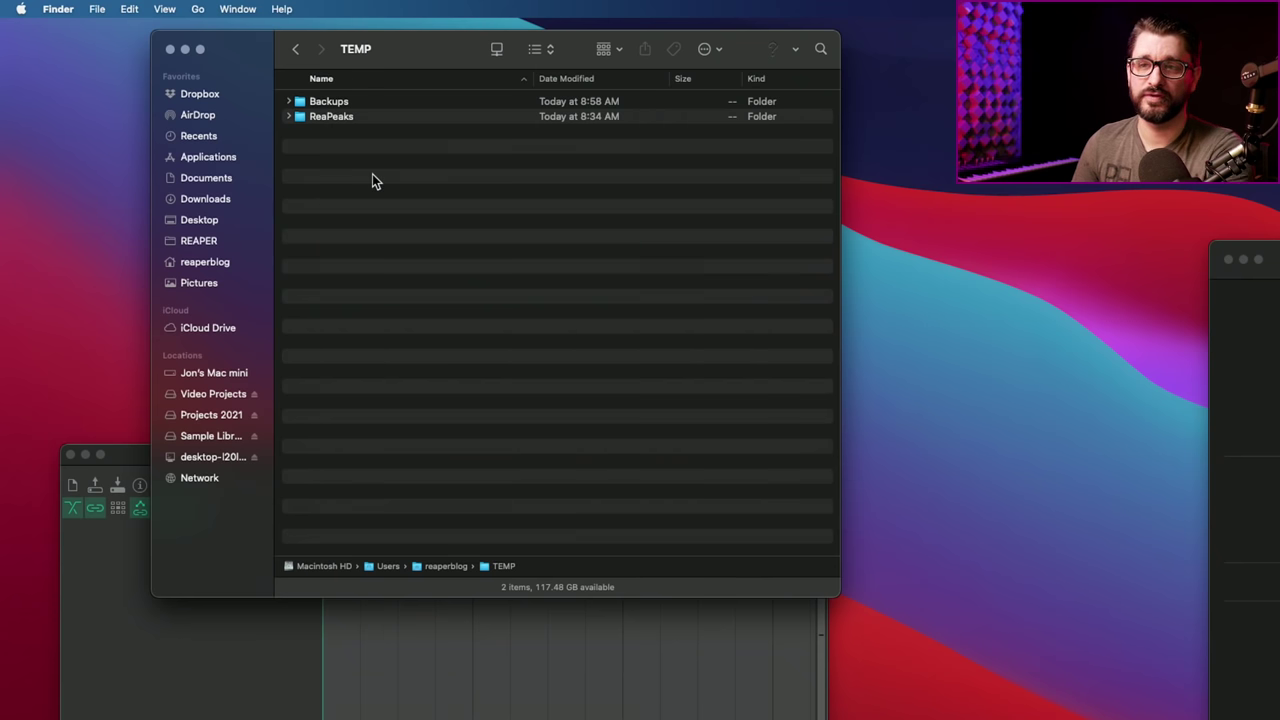
pyautogui.click(362, 102)
pyautogui.click(373, 118)
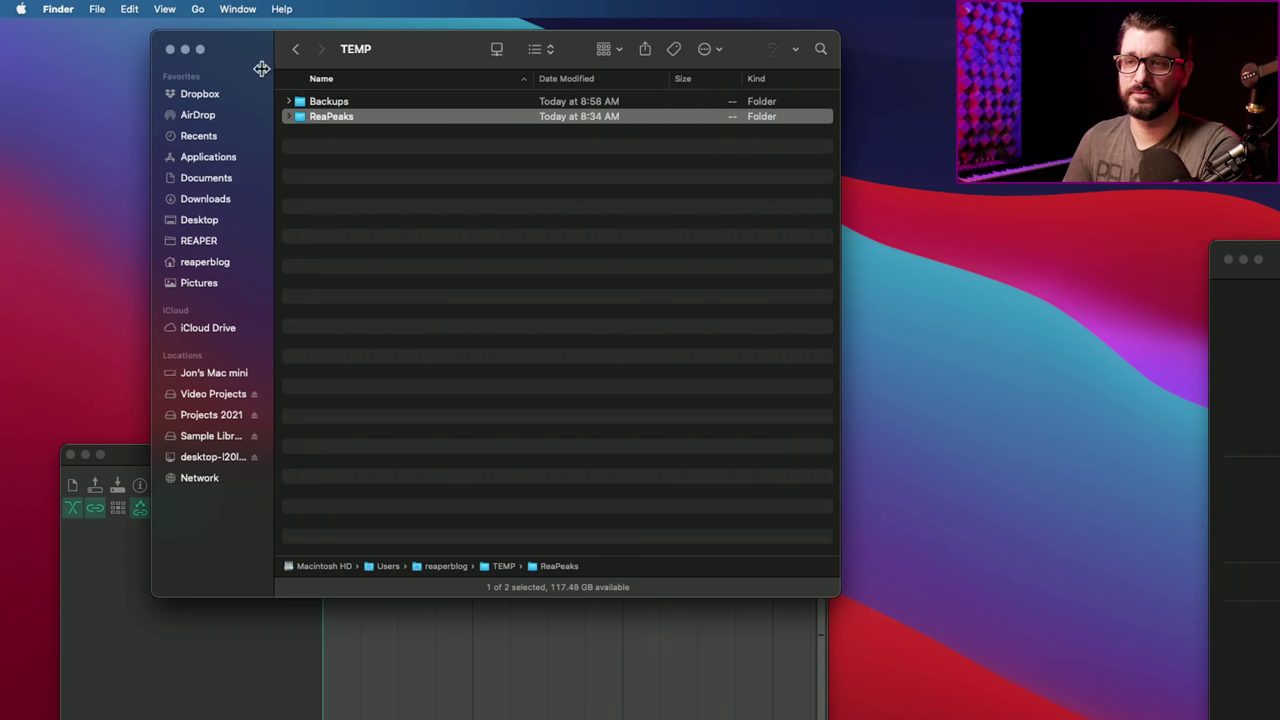
pyautogui.press('super+w')
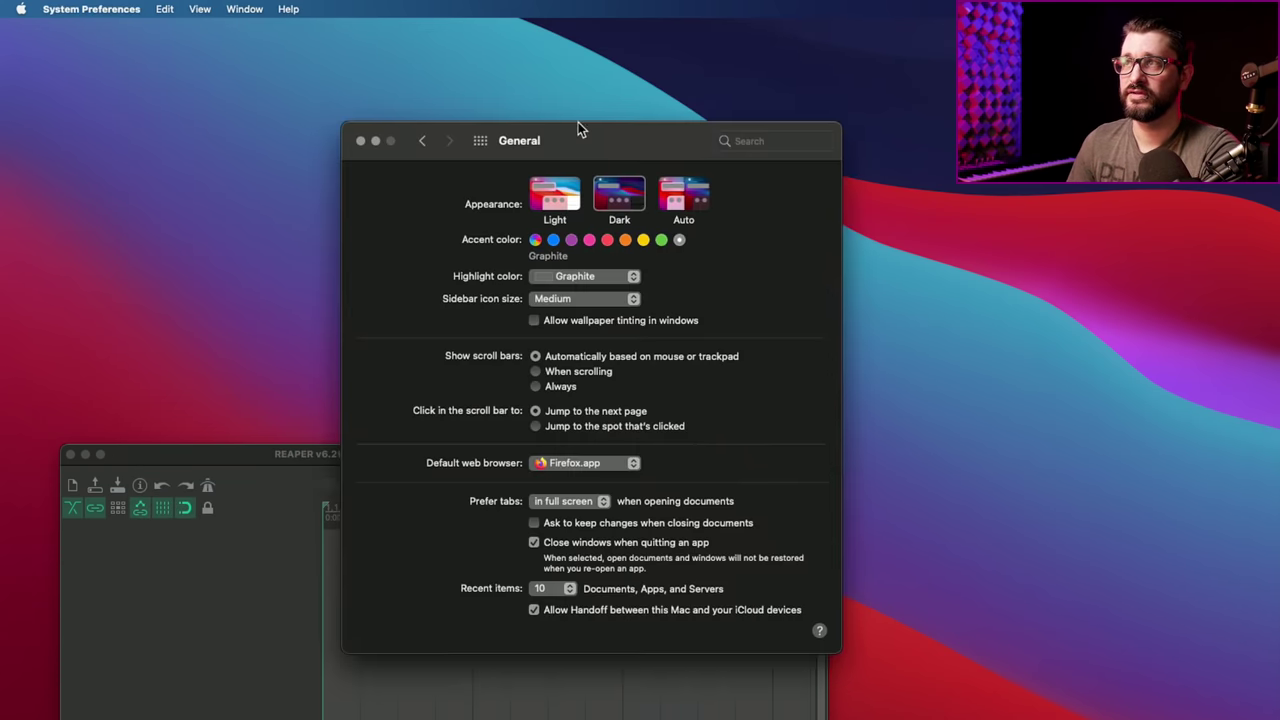
pyautogui.moveTo(578, 123); pyautogui.dragTo(524, 79)
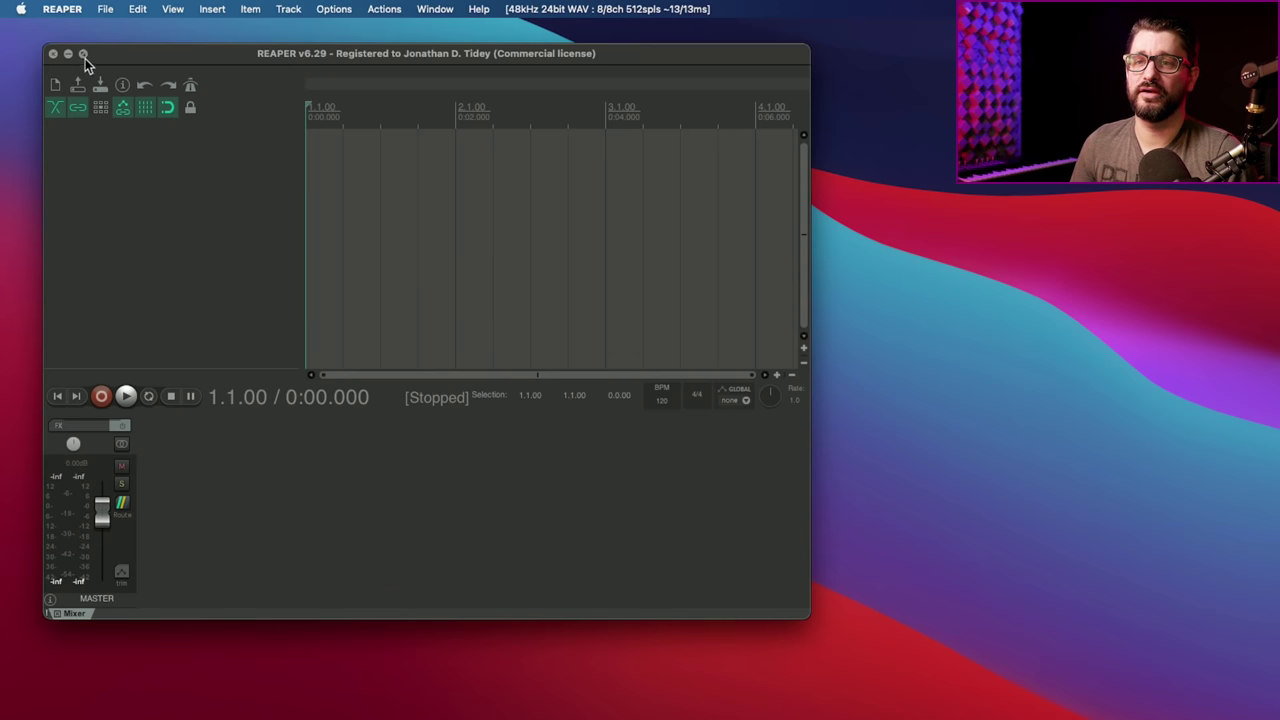
# Zoom the REAPER window to fill the screen and raise the mixer splitter to enlarge the mixer.
pyautogui.click(85, 57)
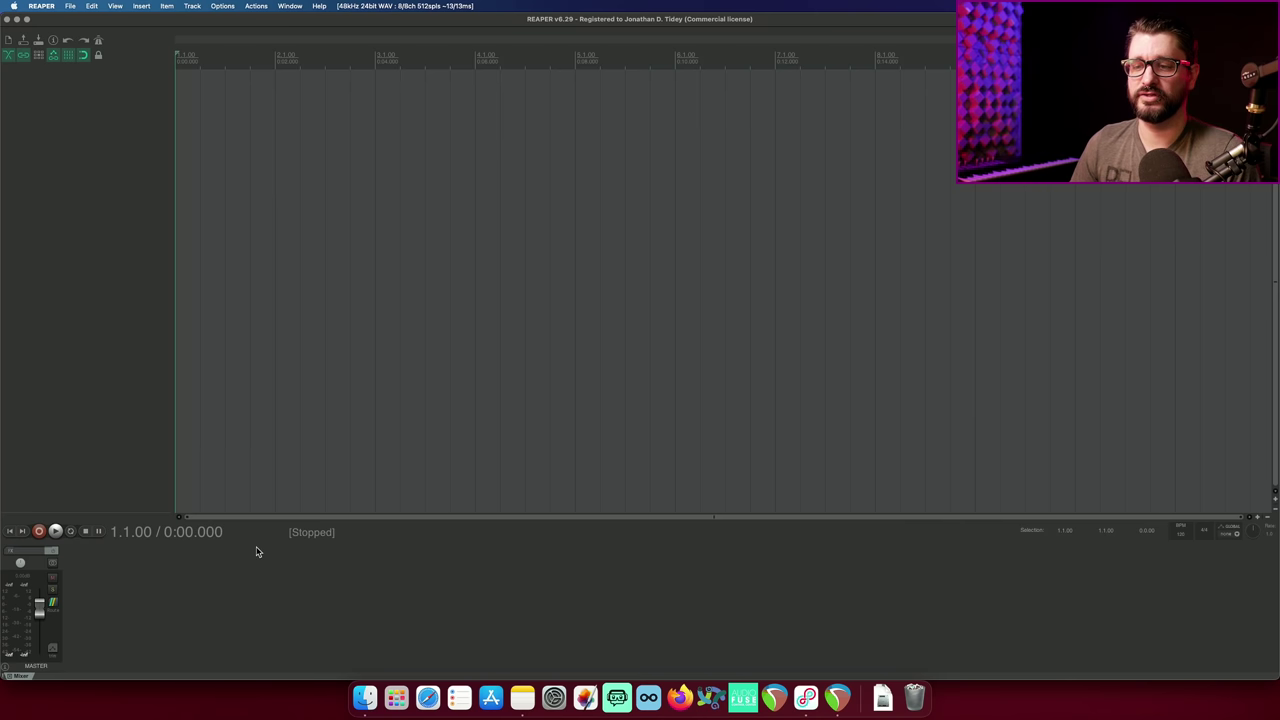
pyautogui.moveTo(255, 540); pyautogui.dragTo(252, 330)
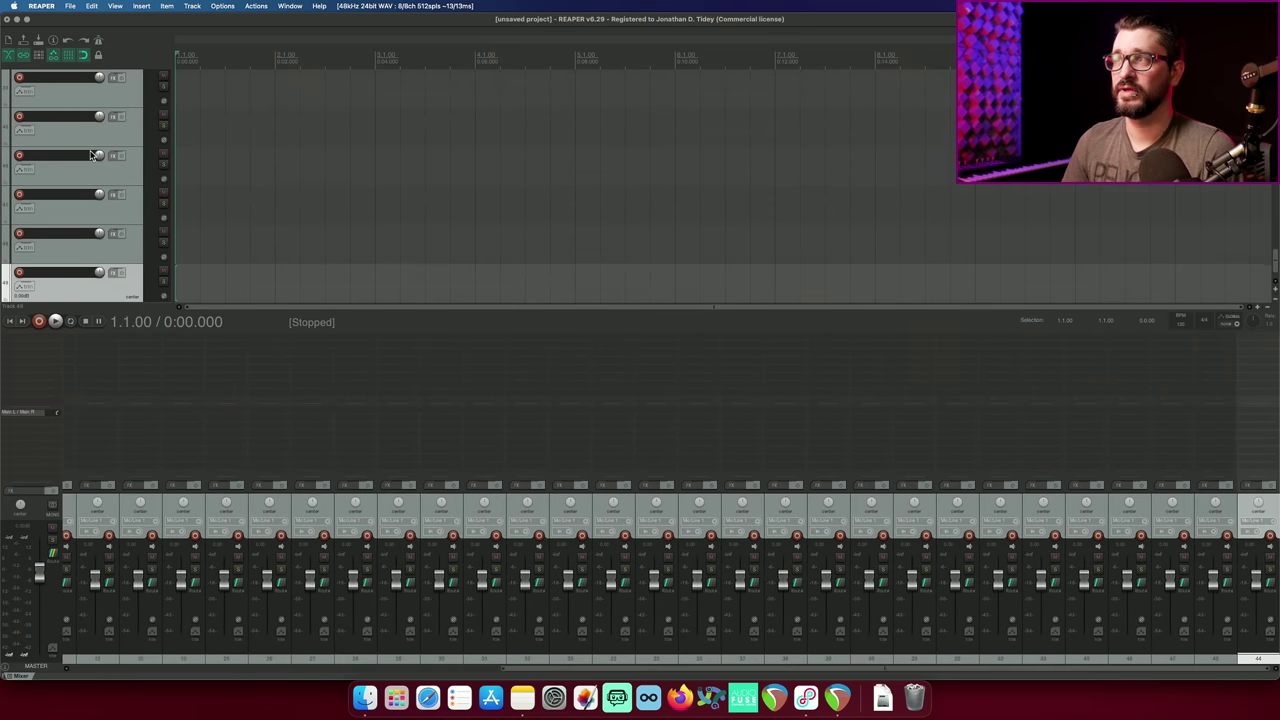
# Switch the mixer to multiple rows and back to one row, then scroll through the channel strips.
pyautogui.click(6, 672)
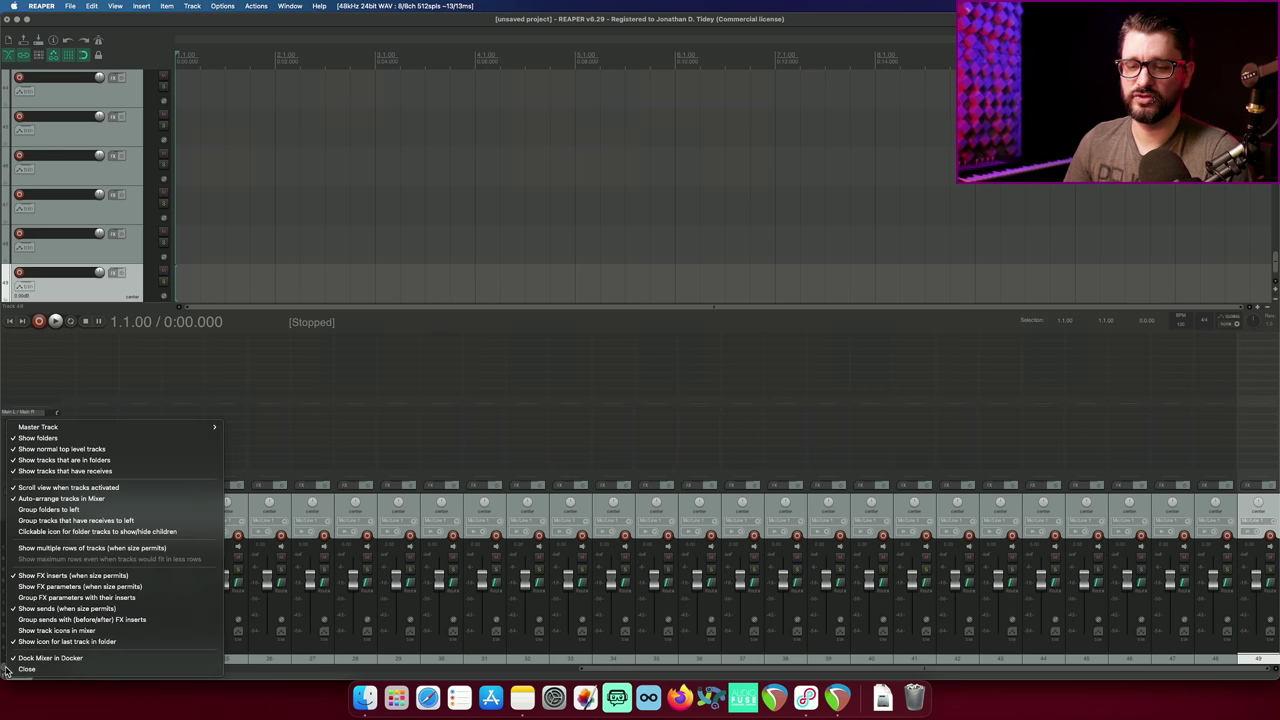
pyautogui.click(64, 548)
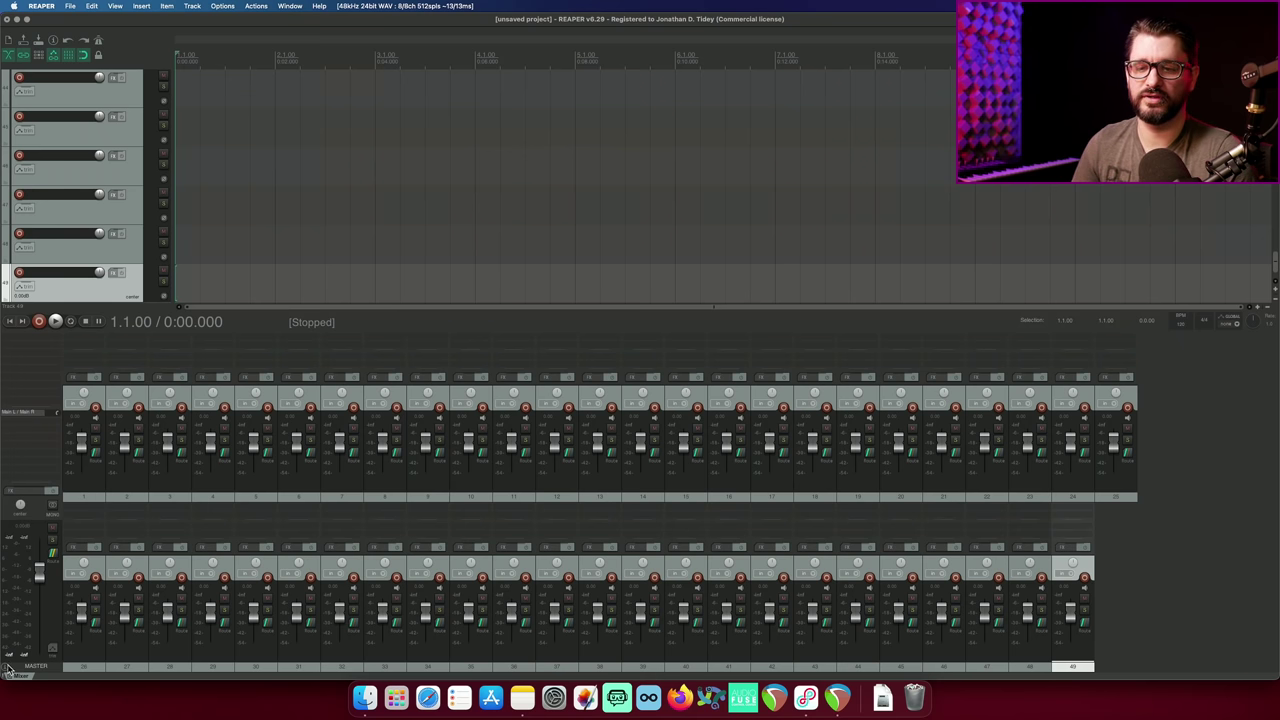
pyautogui.rightClick(4, 668)
pyautogui.click(90, 552)
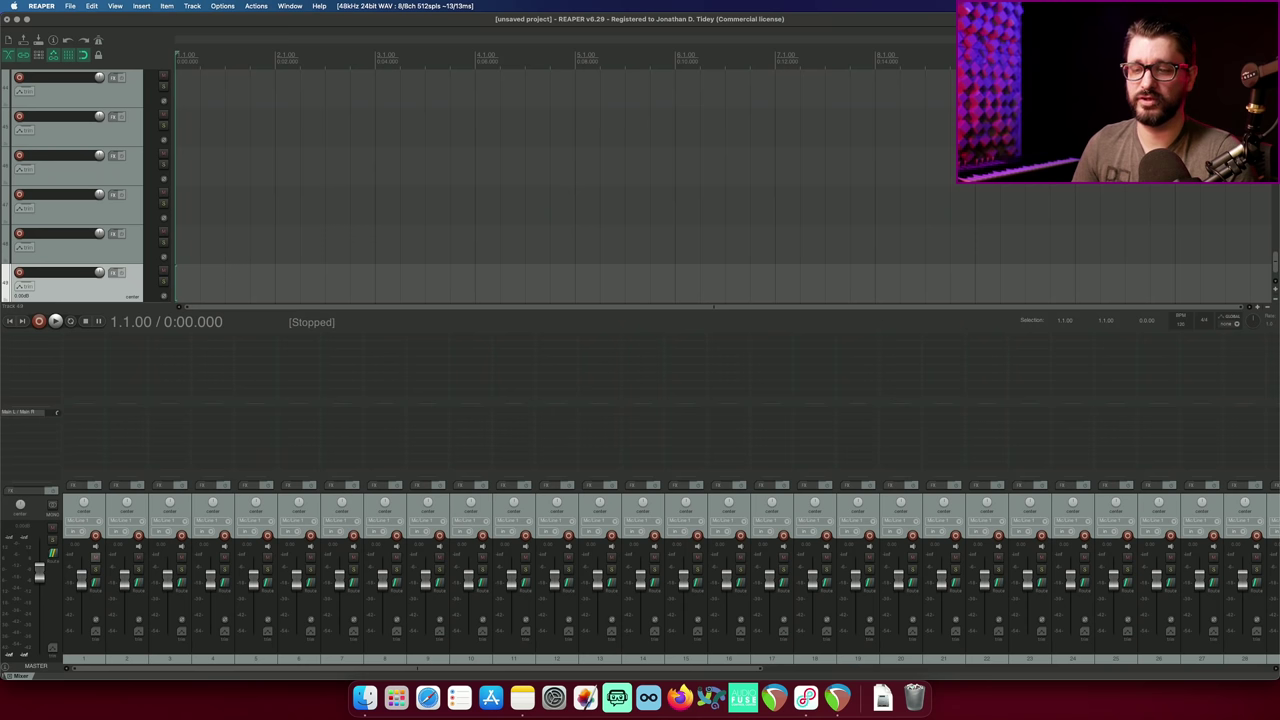
pyautogui.hscroll(10, 238, 671)
pyautogui.hscroll(-3, 300, 655)
pyautogui.hscroll(-3, 331, 640)
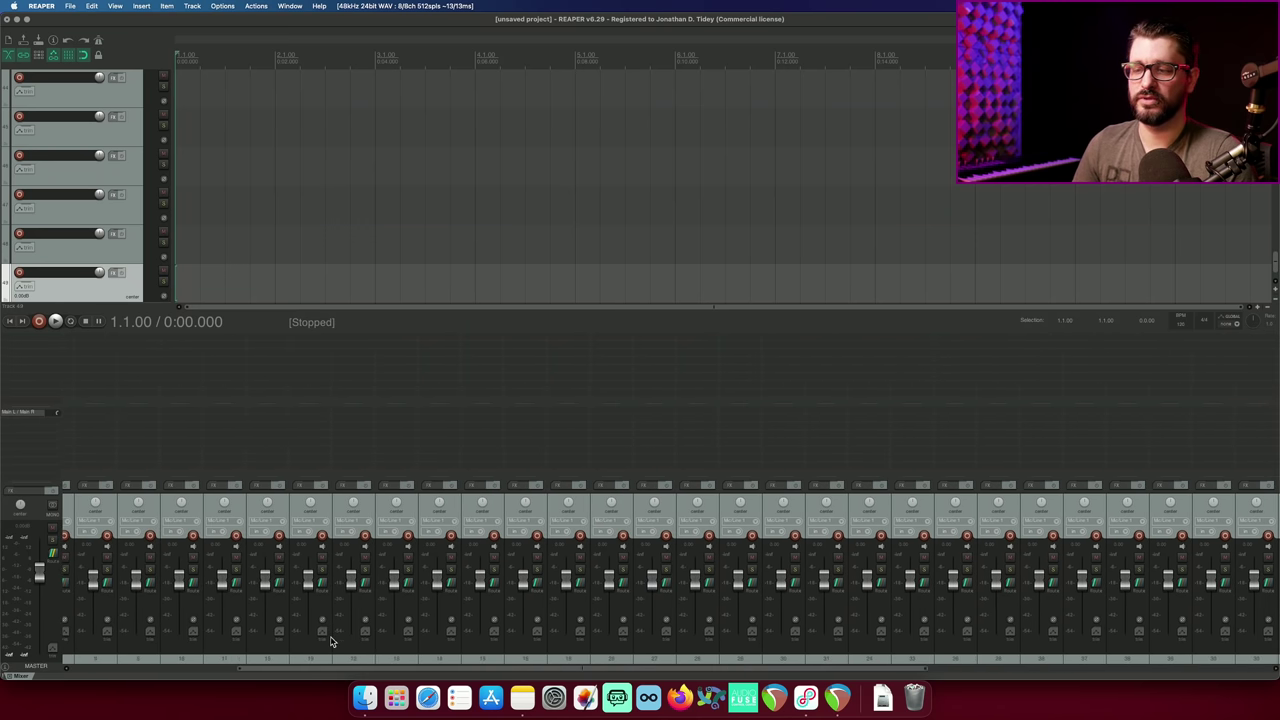
pyautogui.hscroll(-1, 331, 640)
pyautogui.press('Up')
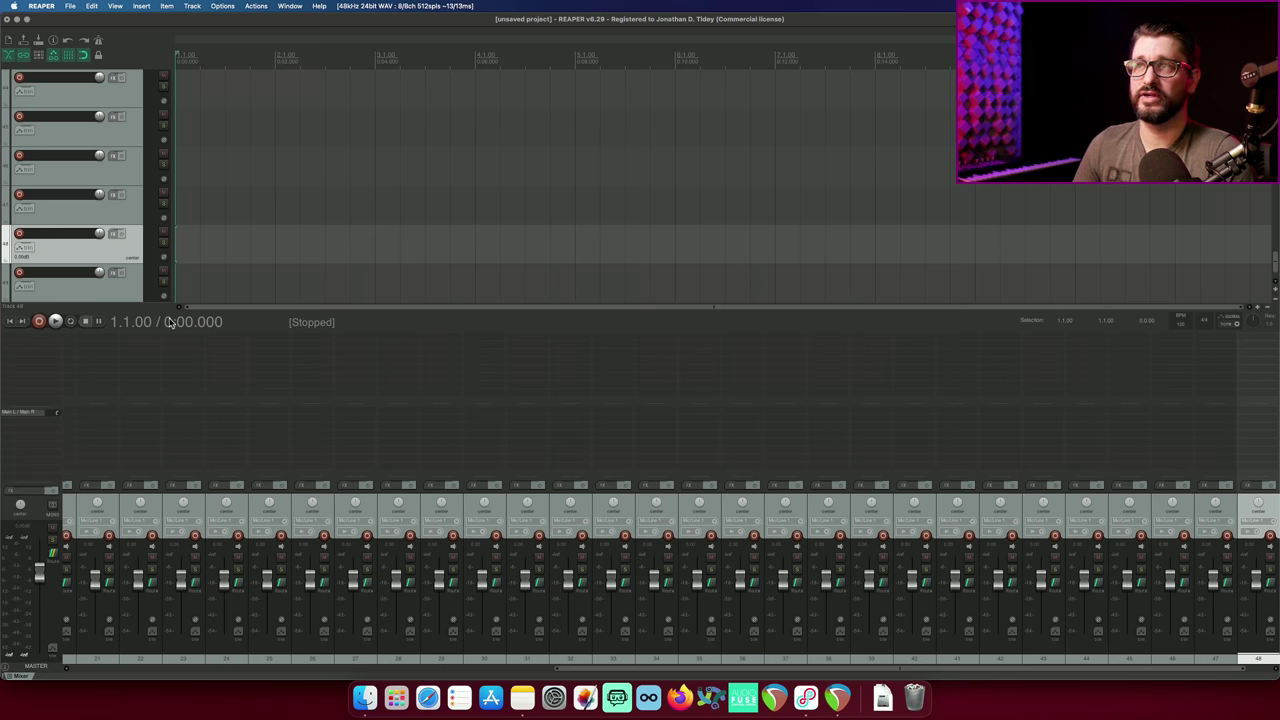
# Dock the transport at the top of the main window, centre its controls, and stretch the window full width.
pyautogui.rightClick(247, 325)
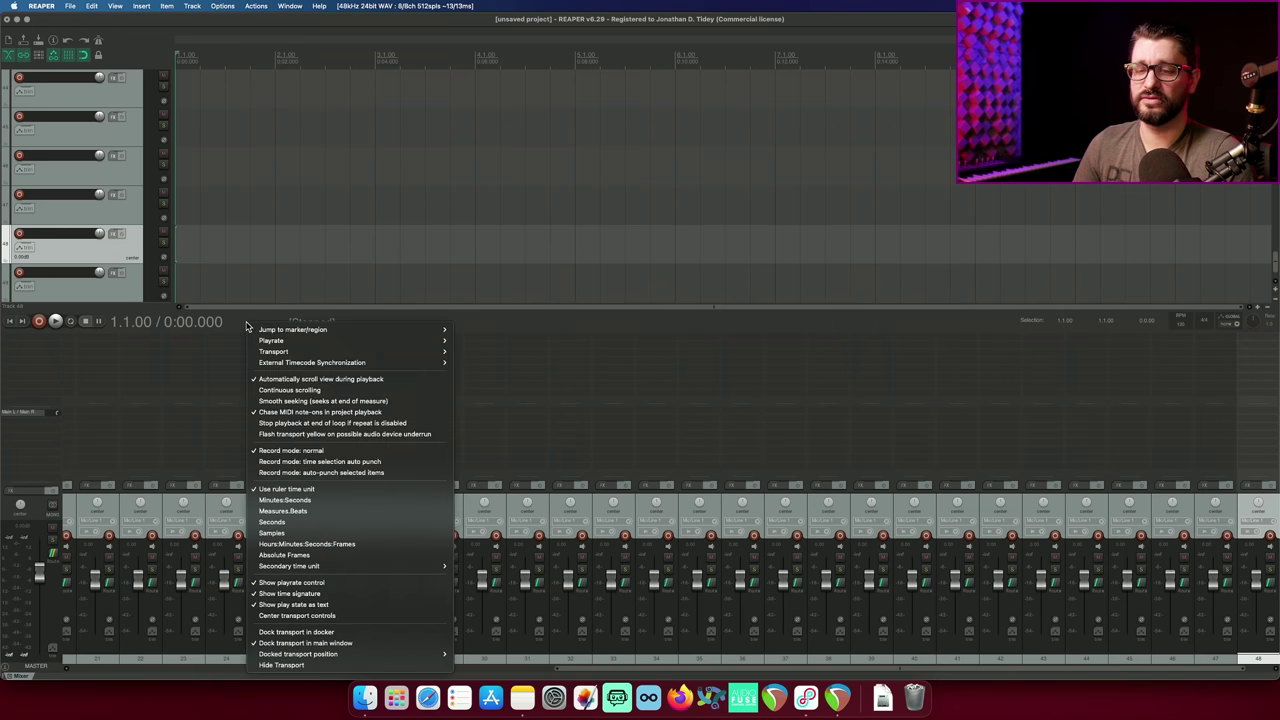
pyautogui.moveTo(277, 655)
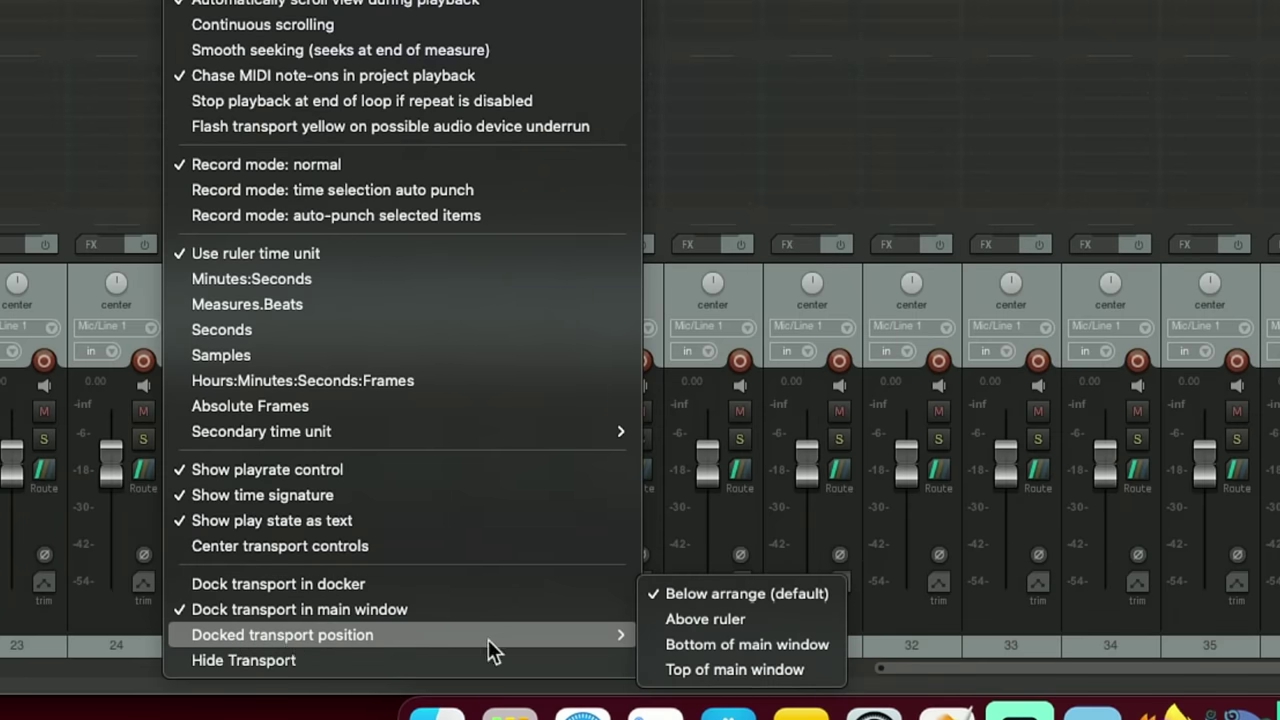
pyautogui.click(800, 670)
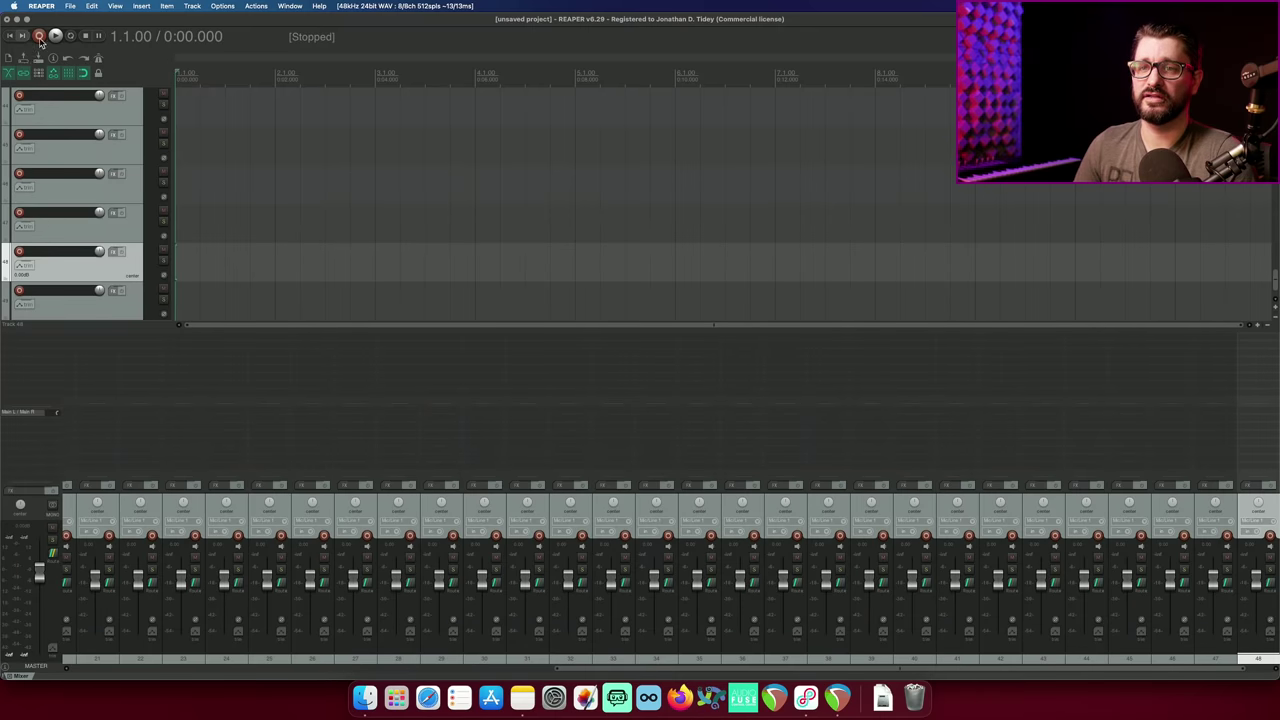
pyautogui.rightClick(365, 45)
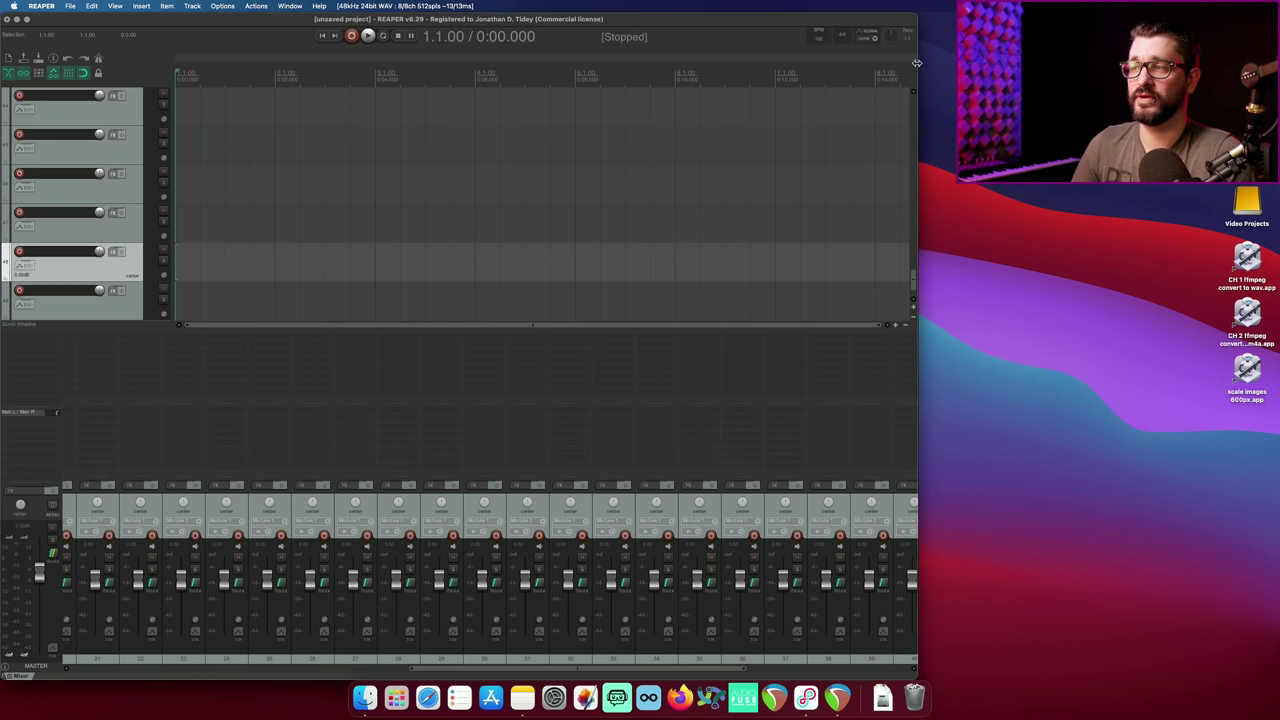
pyautogui.hotkey('ctrl', 'alt', 'Return')
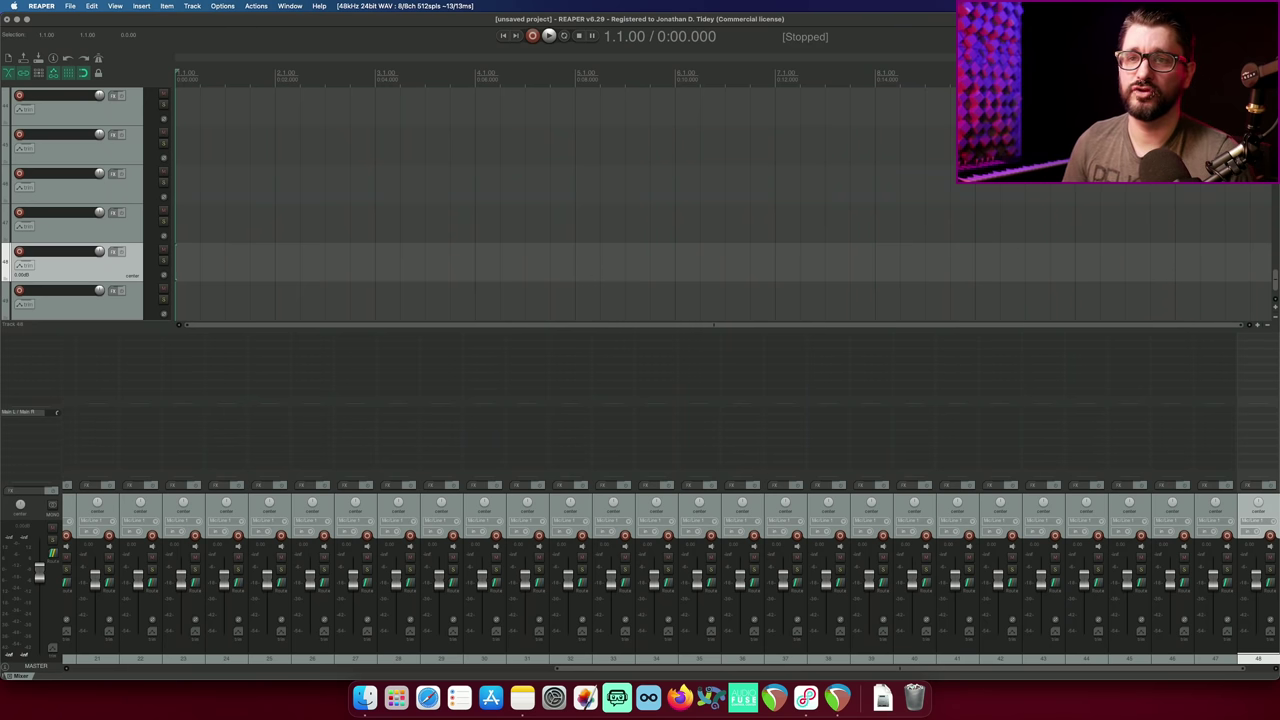
# Open REAPER's Preferences and move the window higher on screen.
pyautogui.click(42, 6)
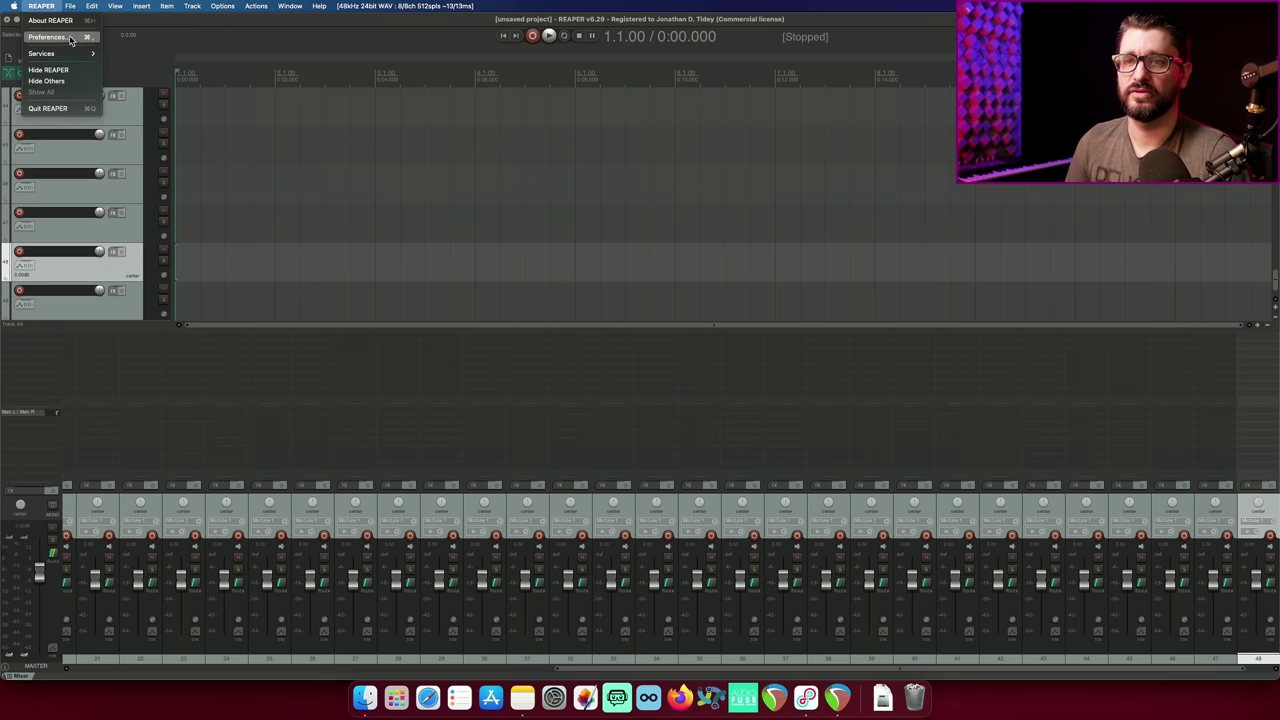
pyautogui.moveTo(222, 6)
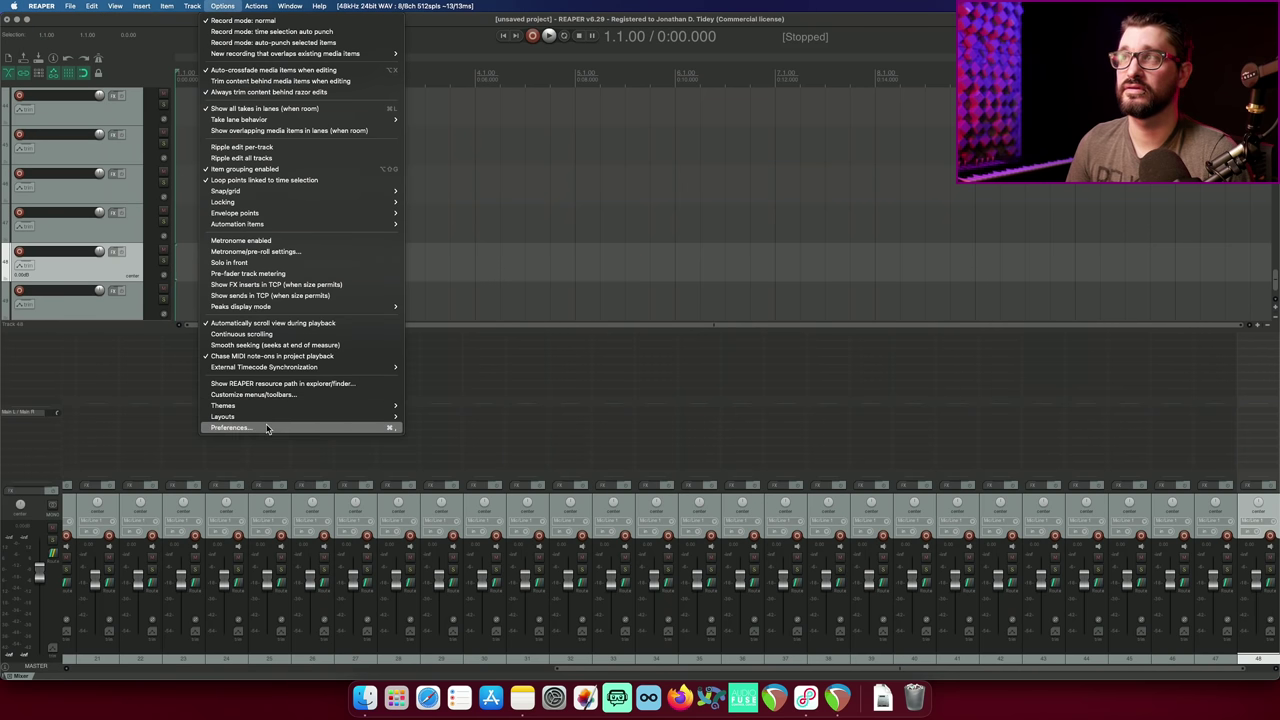
pyautogui.click(265, 428)
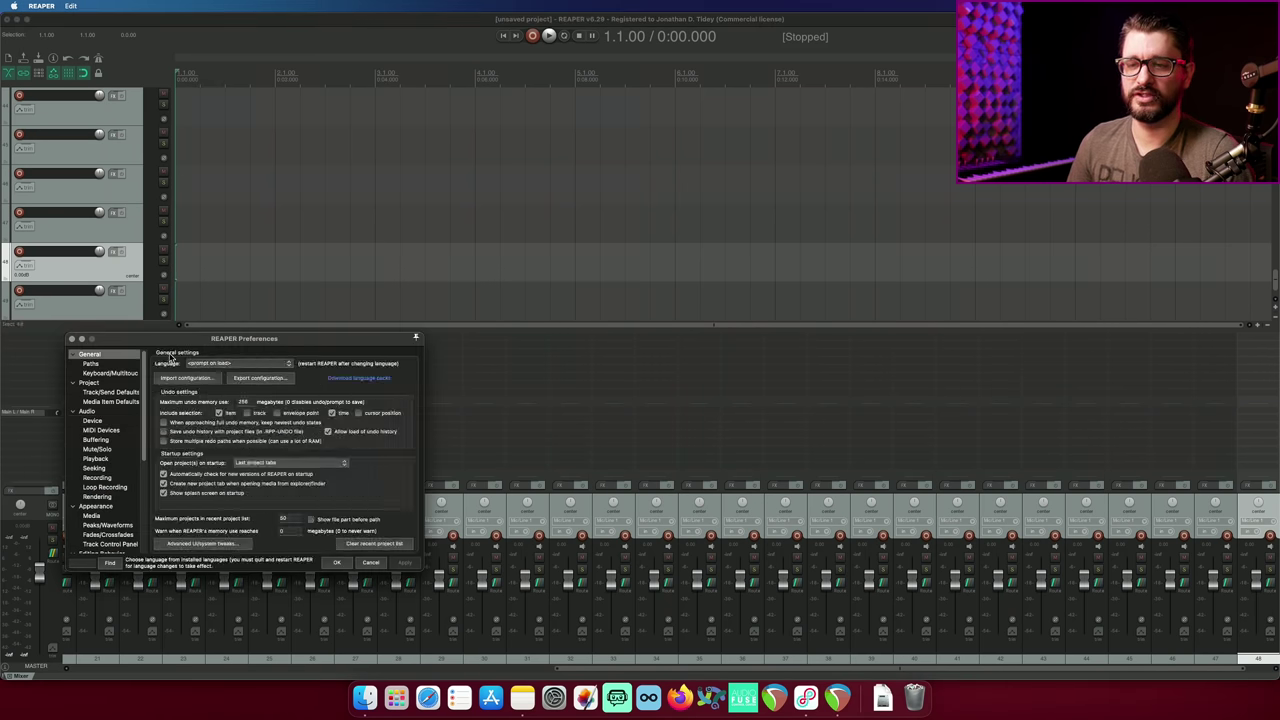
pyautogui.moveTo(171, 345); pyautogui.dragTo(185, 306)
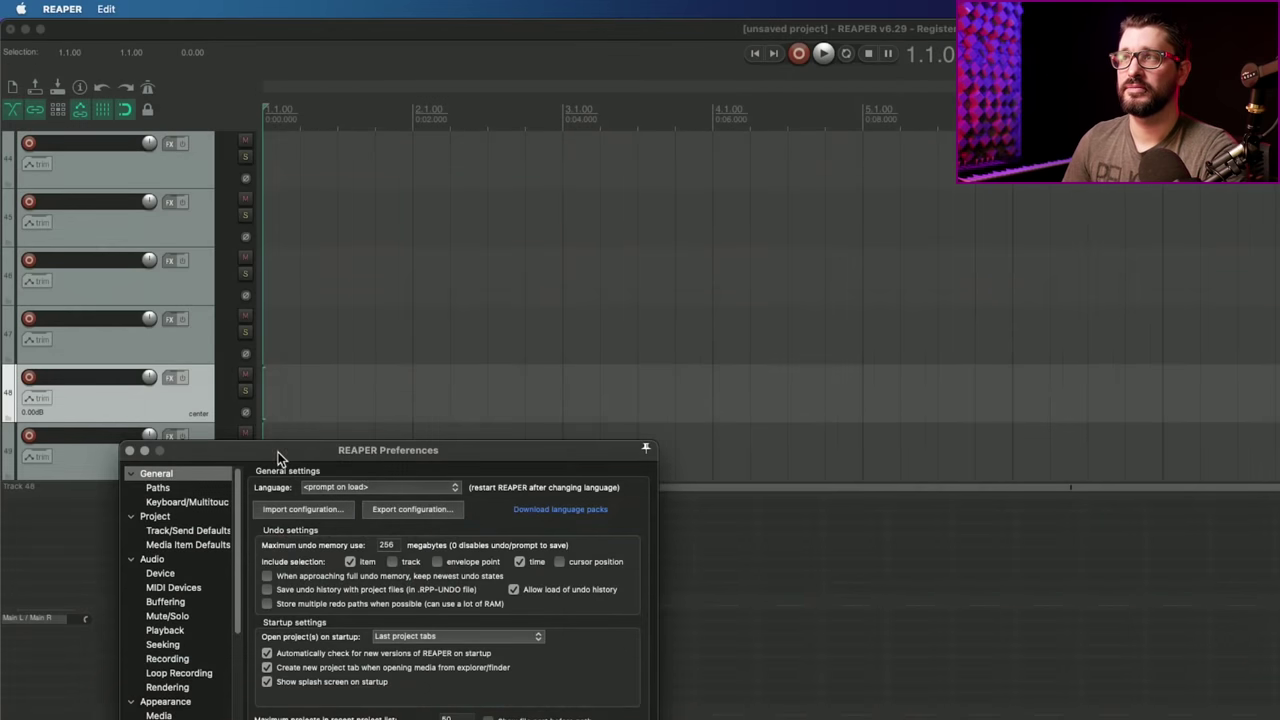
pyautogui.moveTo(185, 306); pyautogui.dragTo(204, 84)
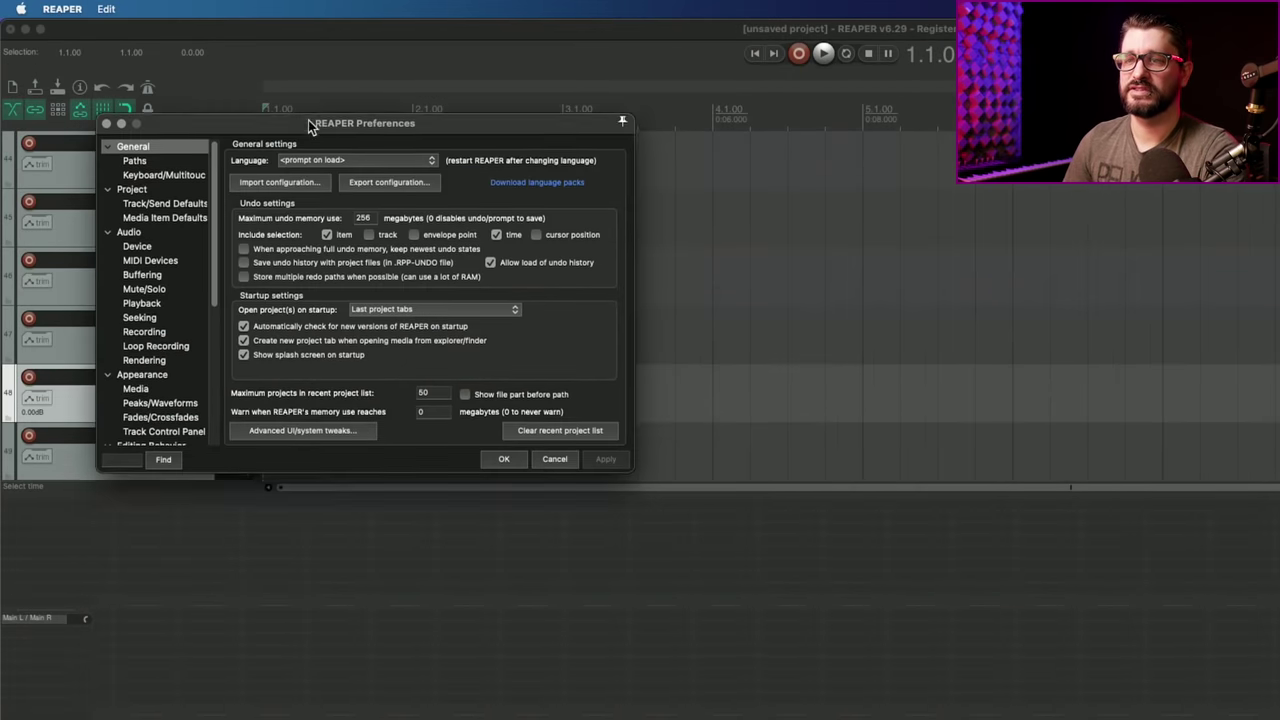
pyautogui.moveTo(308, 124); pyautogui.dragTo(301, 108)
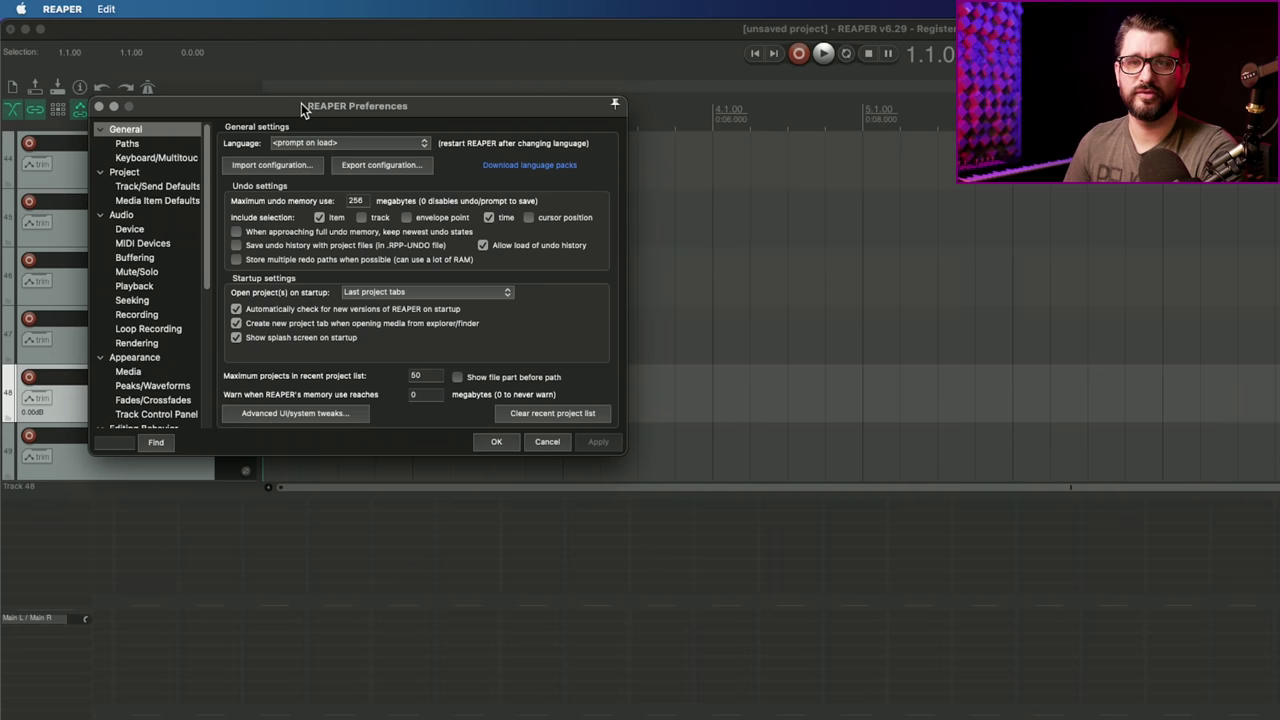
# Set undo memory to 512, include track, envelope point and cursor changes, and keep newest undo states.
pyautogui.moveTo(363, 199)
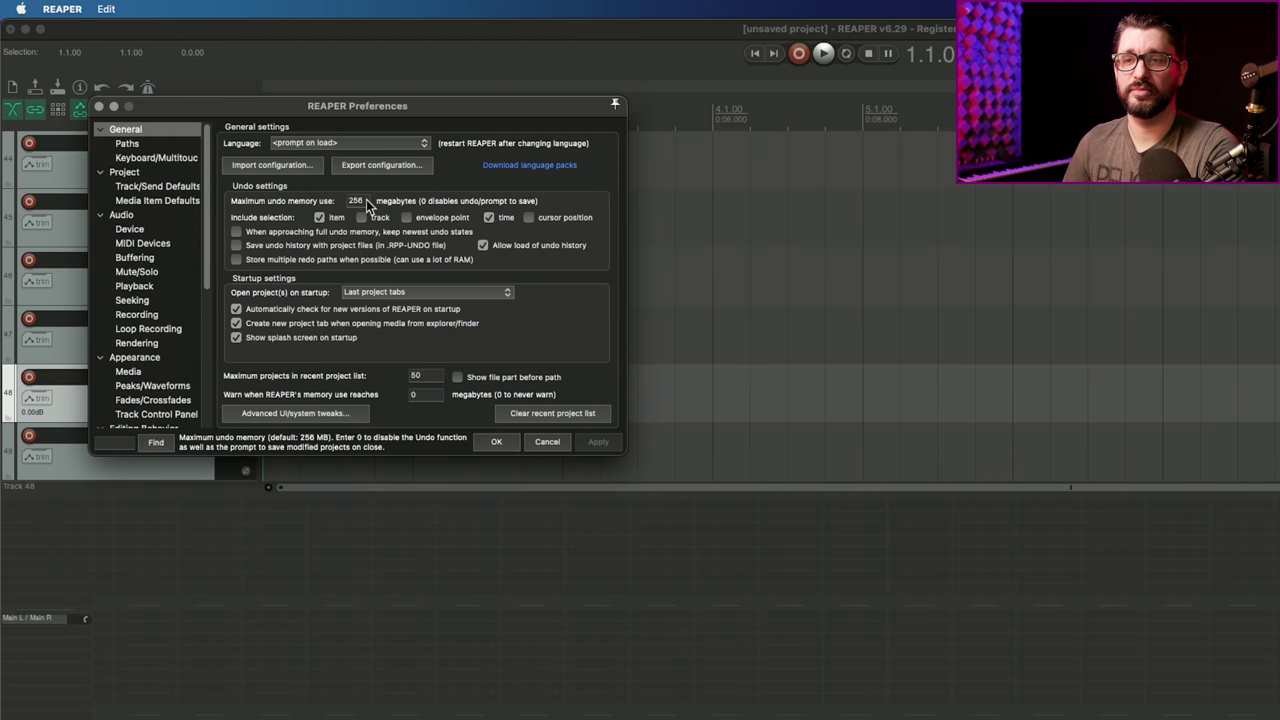
pyautogui.doubleClick(358, 201)
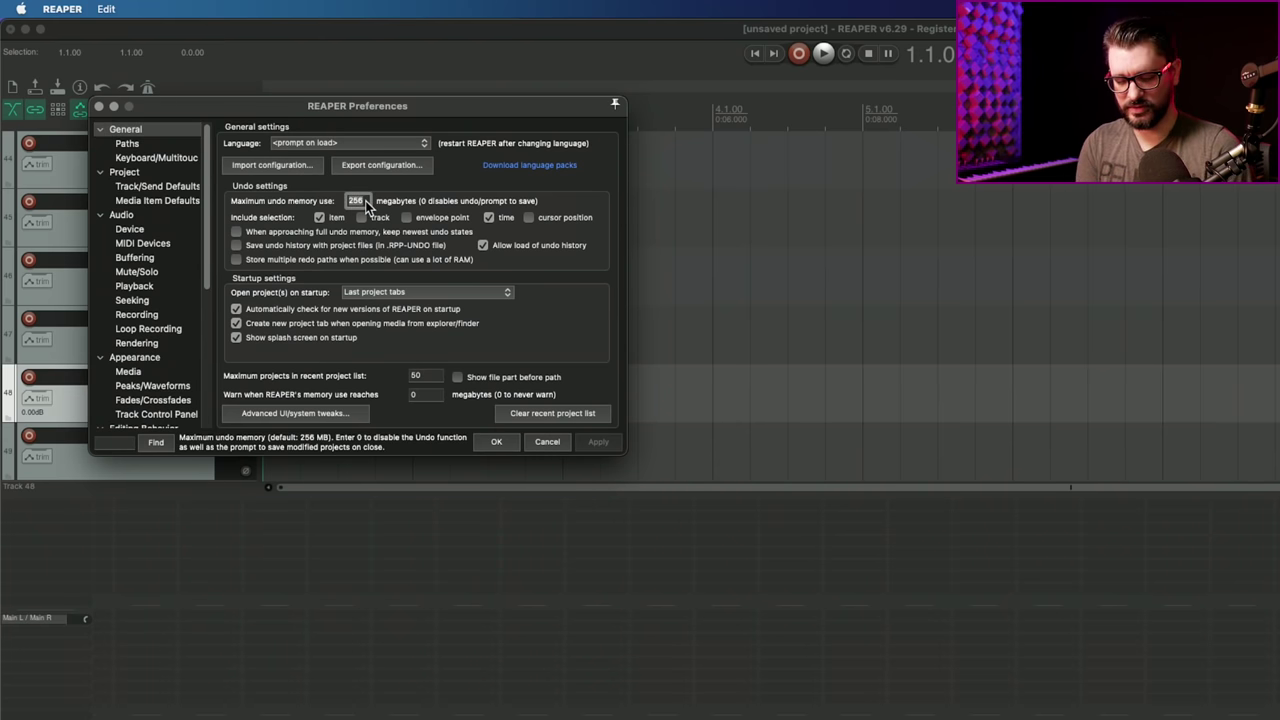
pyautogui.write('512')
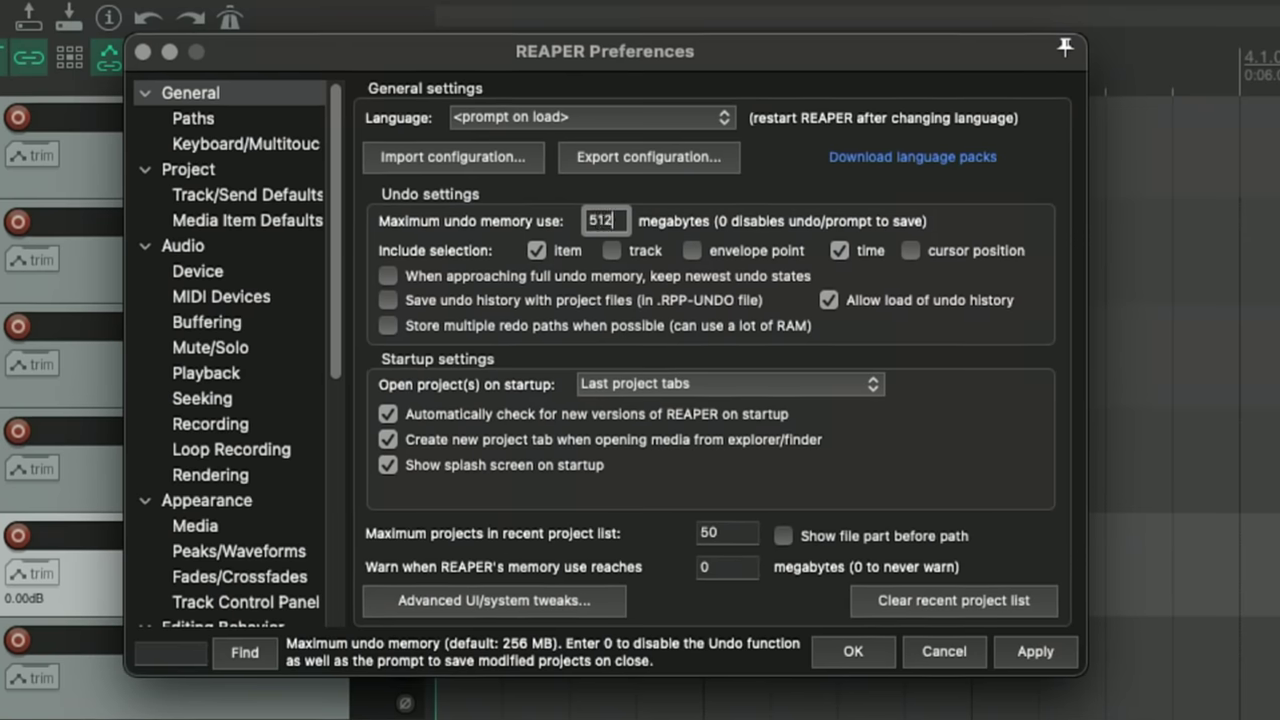
pyautogui.click(612, 250)
pyautogui.click(694, 250)
pyautogui.click(909, 251)
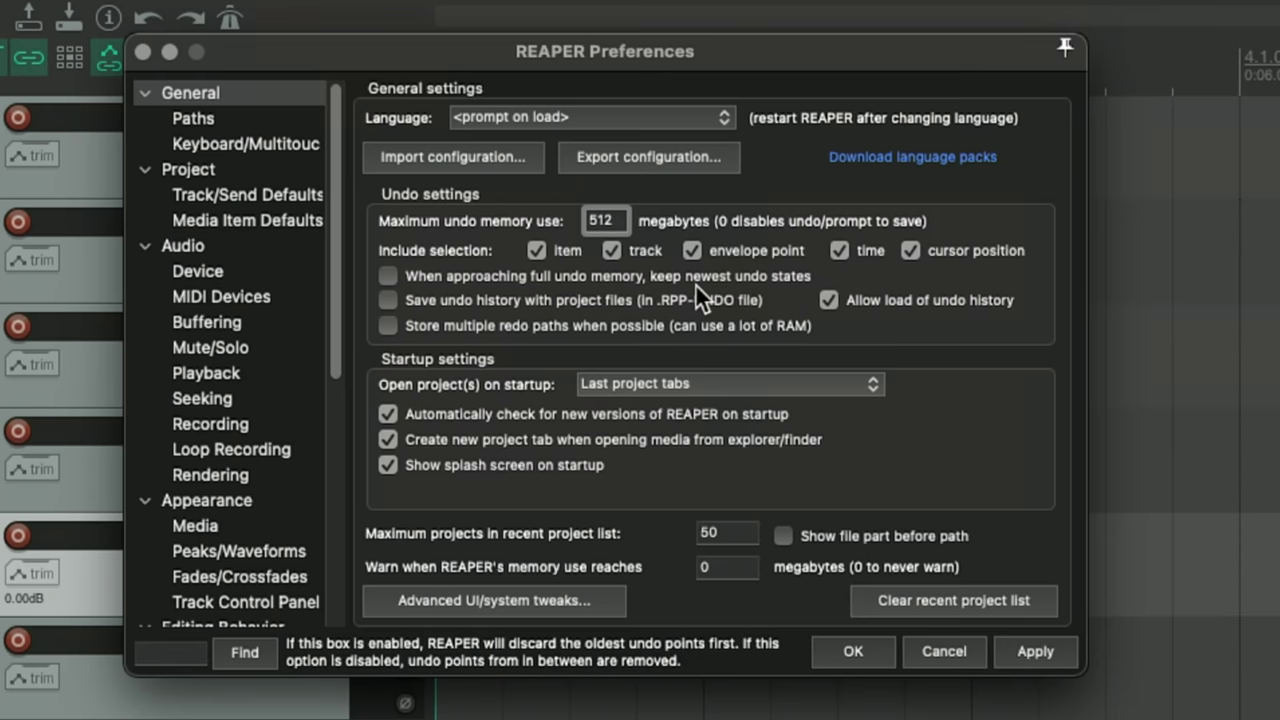
pyautogui.click(388, 276)
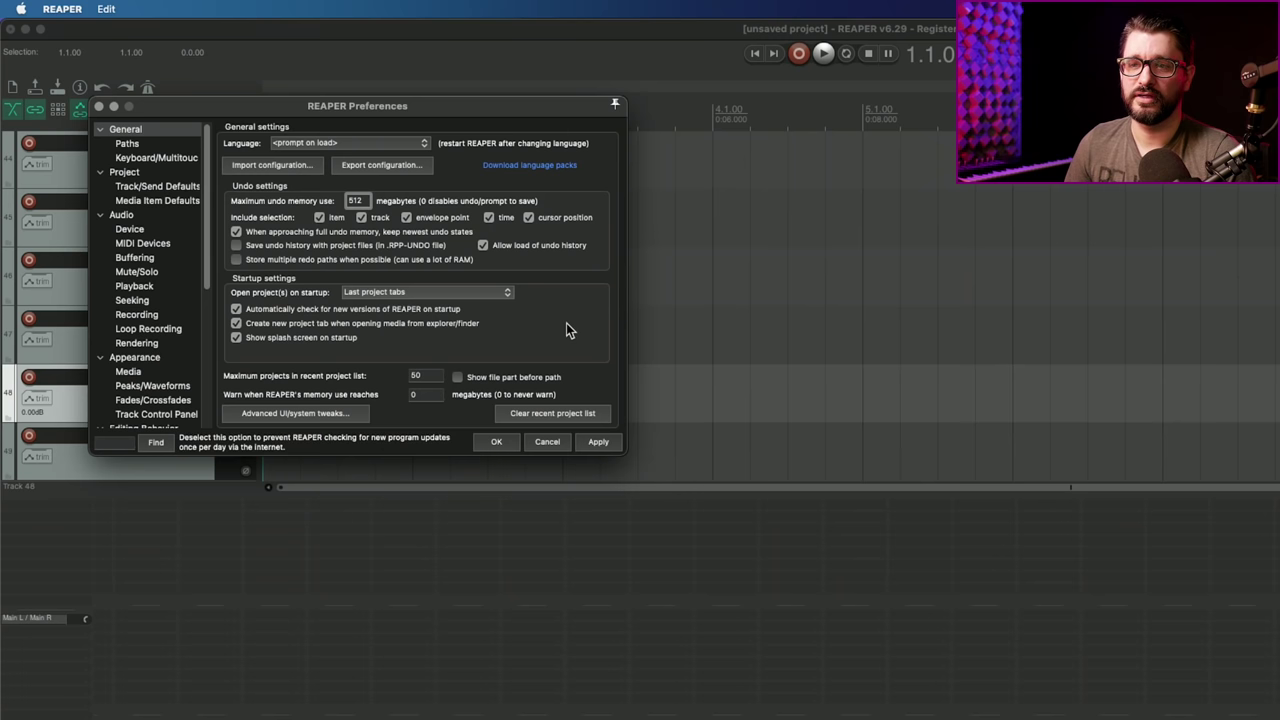
# Keep New project as the startup choice and select the recent-projects count field.
pyautogui.click(409, 294)
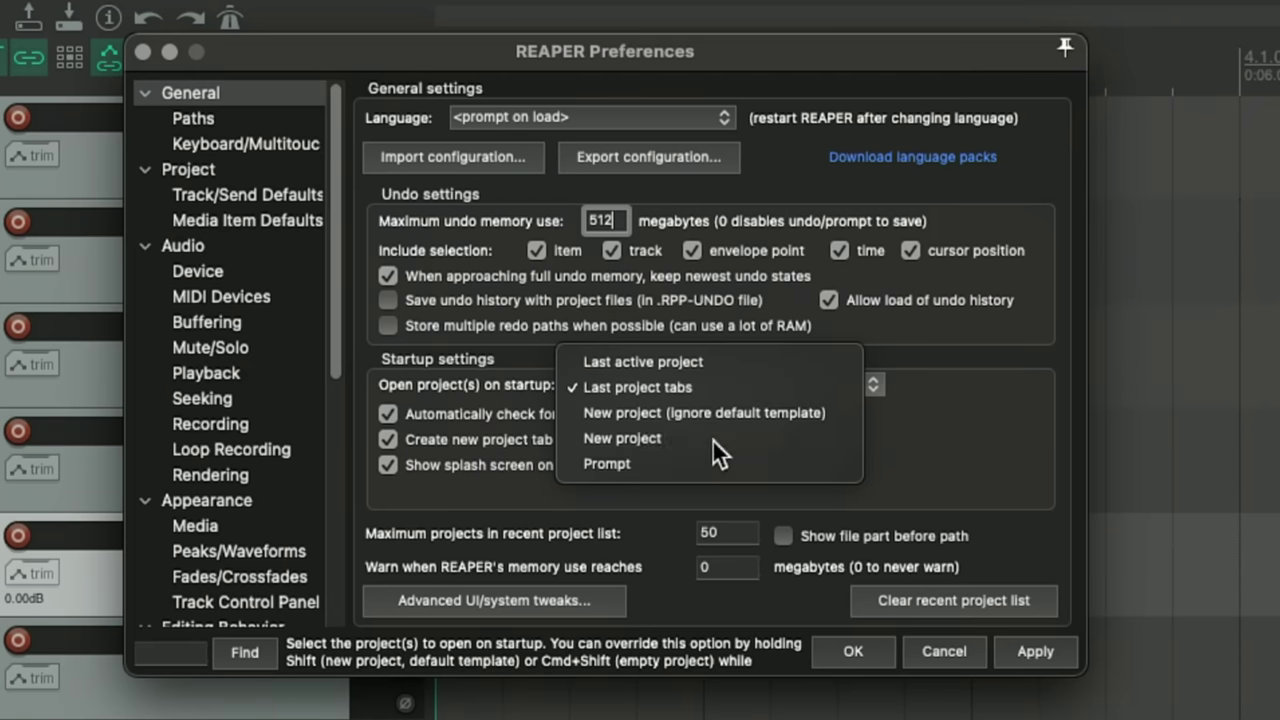
pyautogui.click(712, 438)
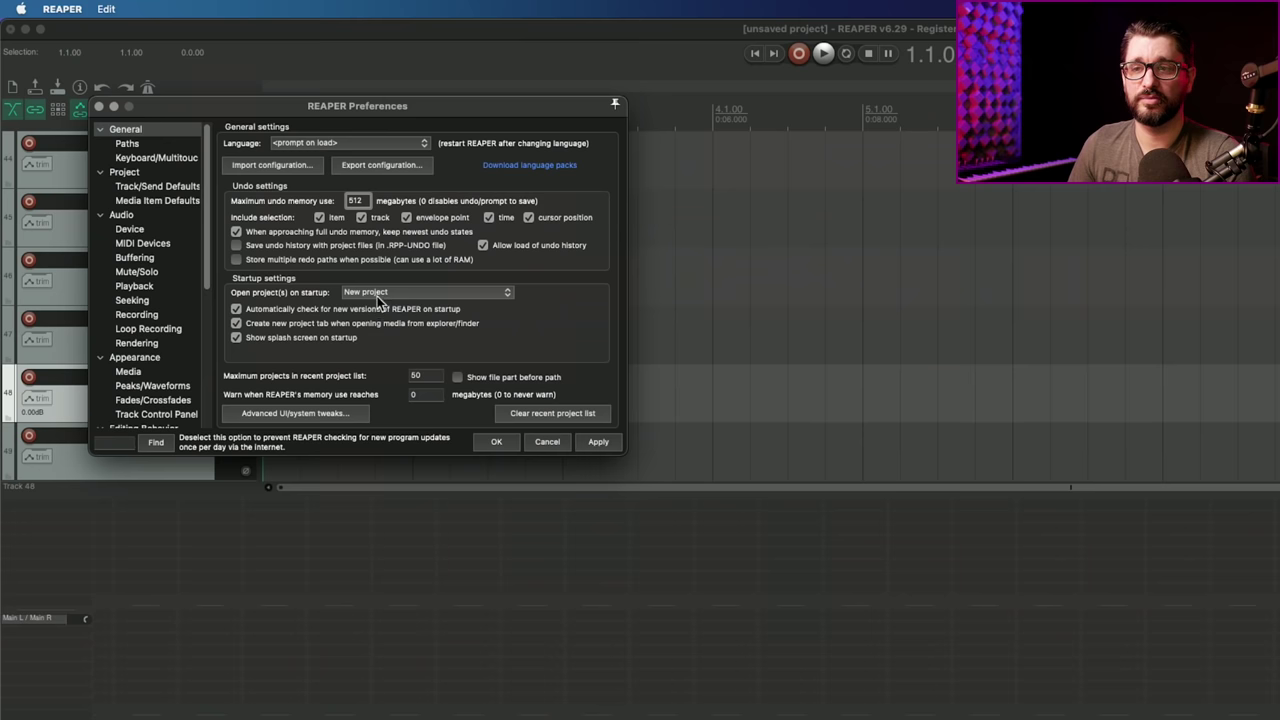
pyautogui.click(663, 384)
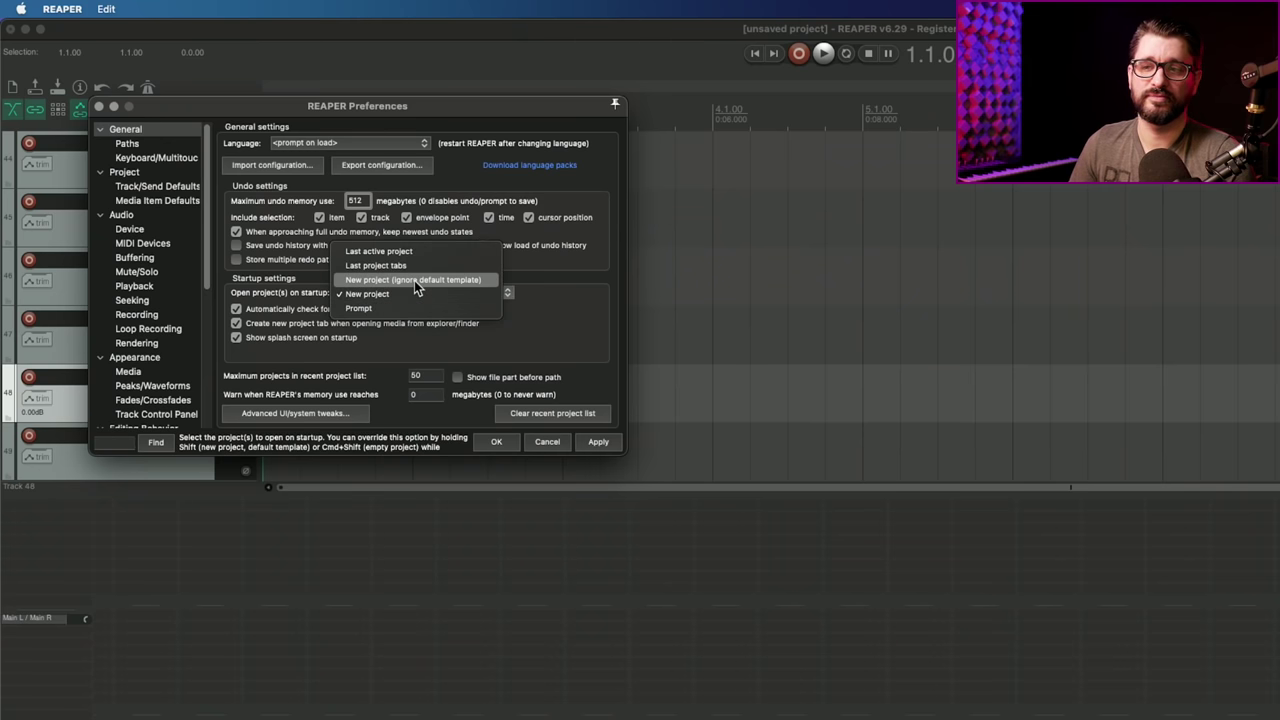
pyautogui.click(579, 293)
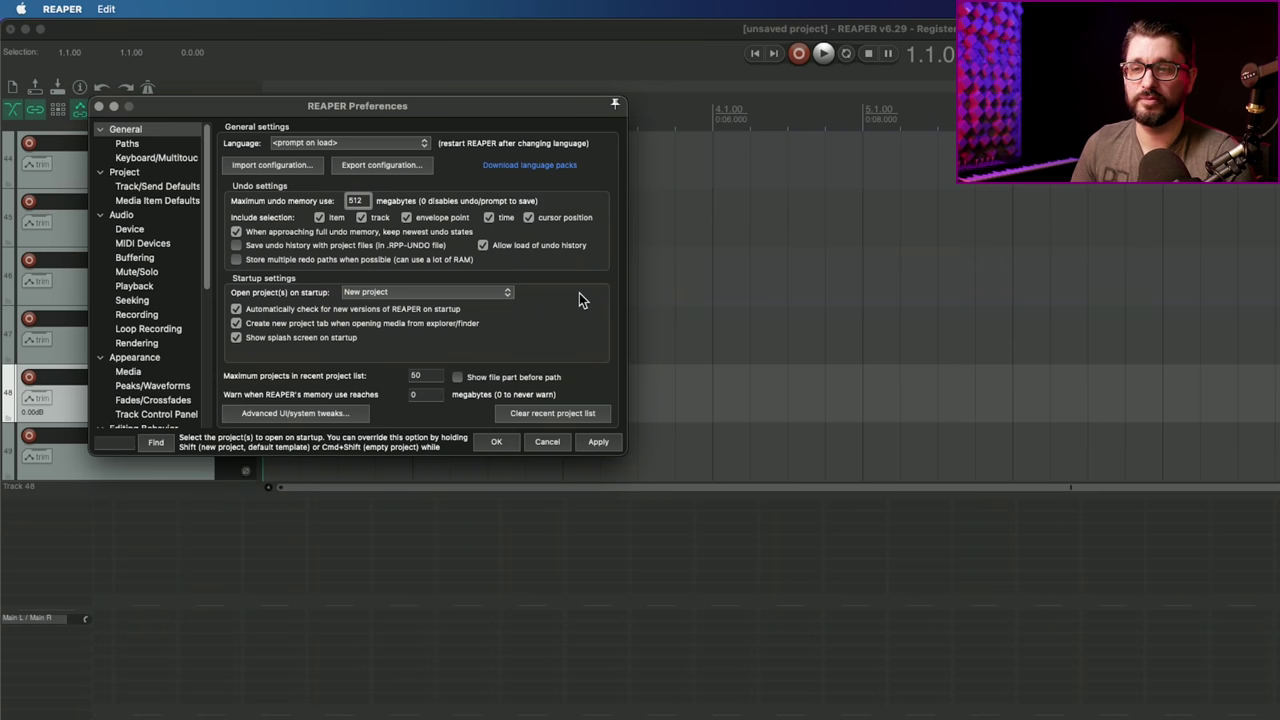
pyautogui.click(492, 292)
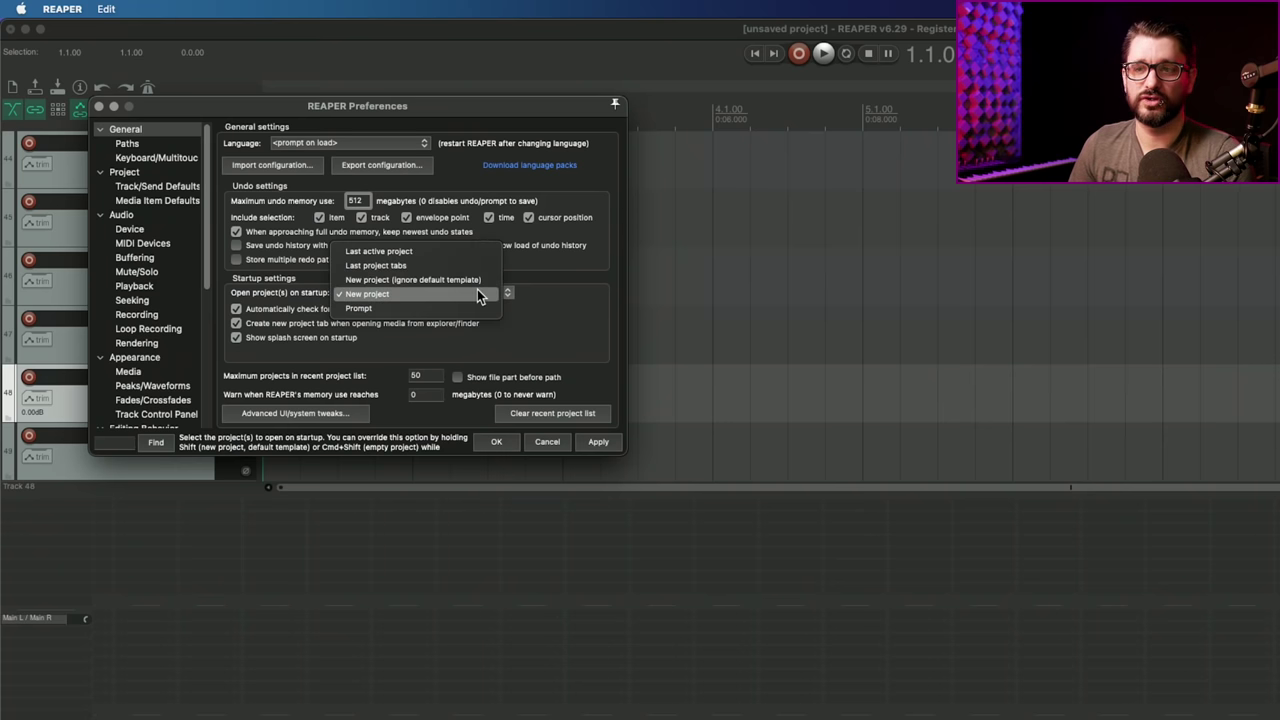
pyautogui.click(477, 292)
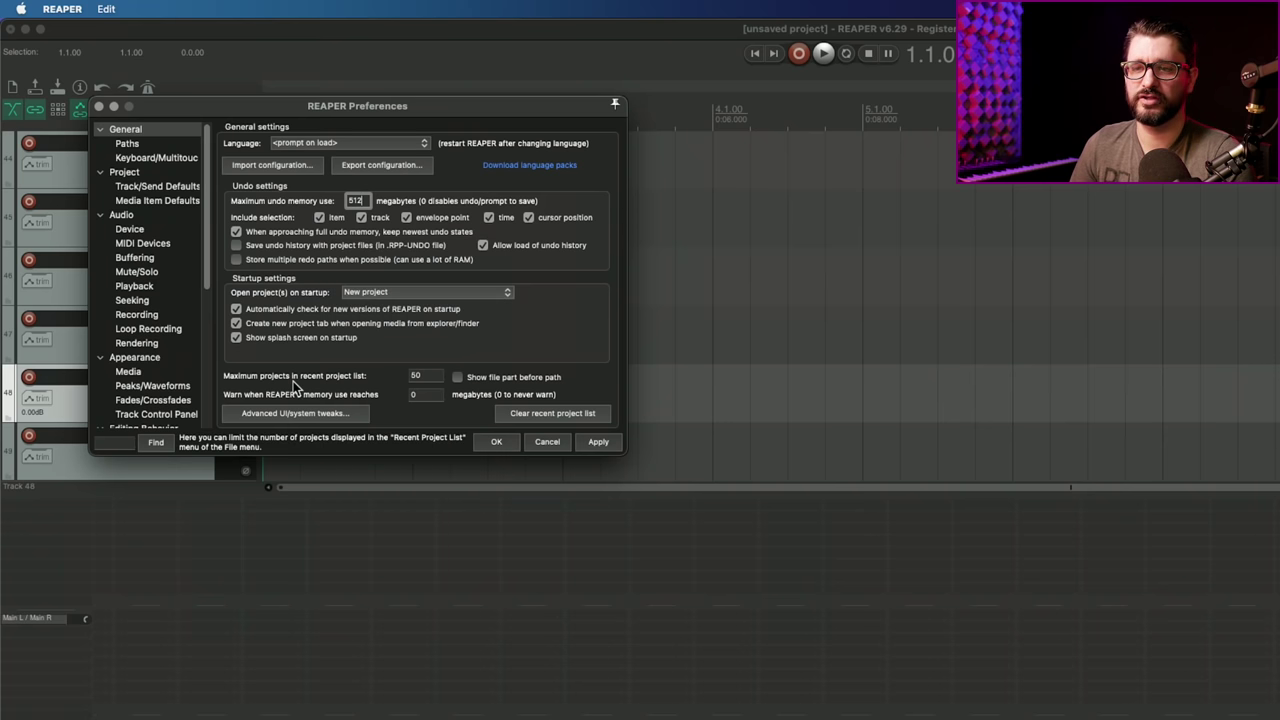
pyautogui.click(425, 376)
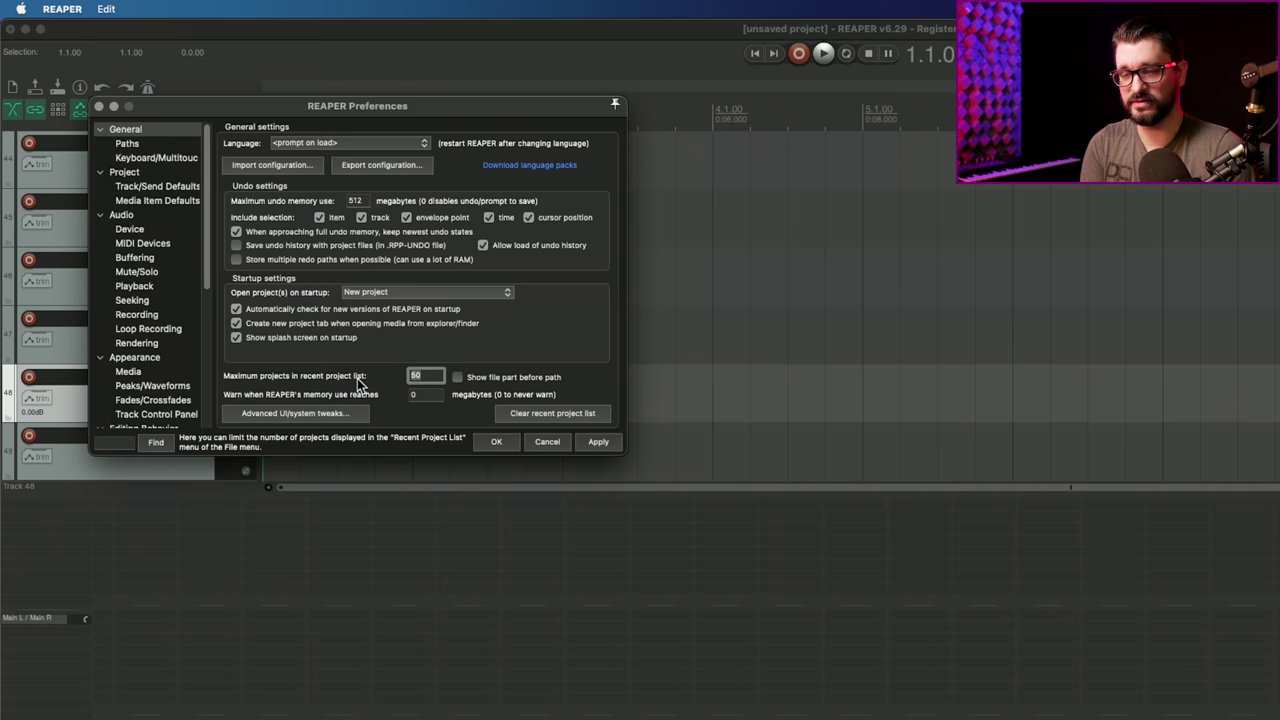
# Finish the recent-project limit of 10, then set the default new-project path to /Volumes/Projects 2021.
pyautogui.write('1')
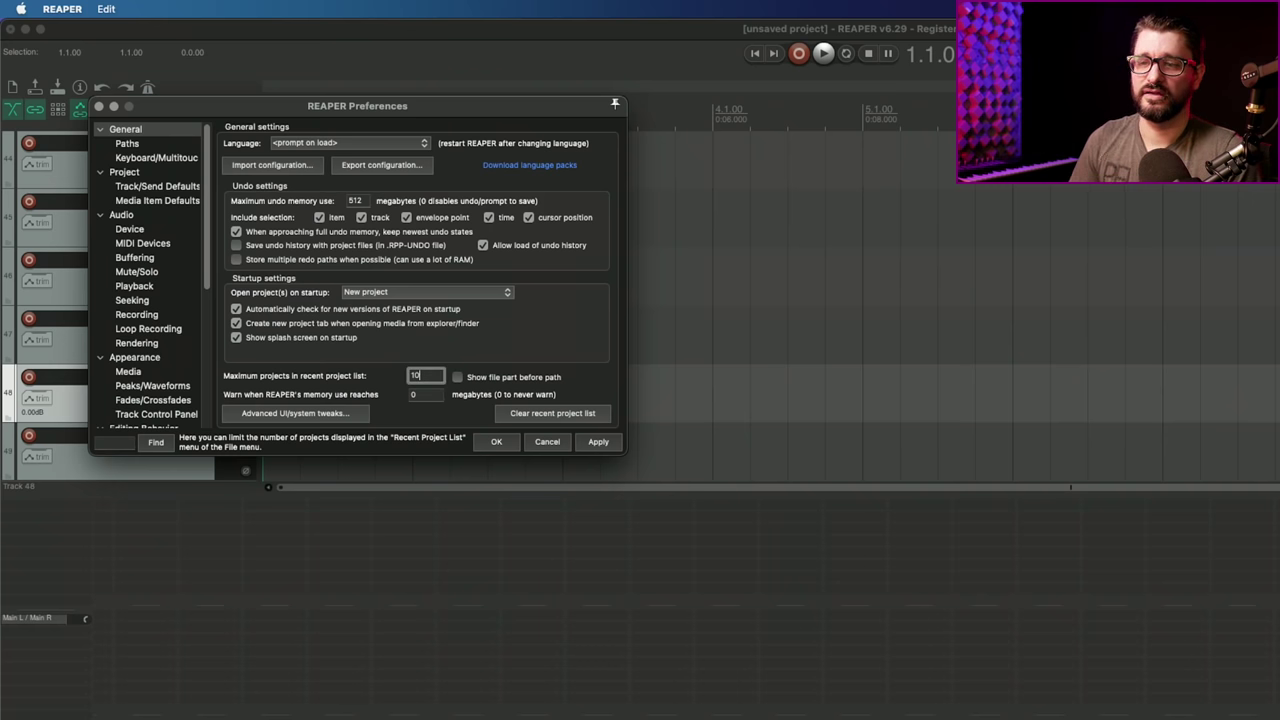
pyautogui.click(139, 149)
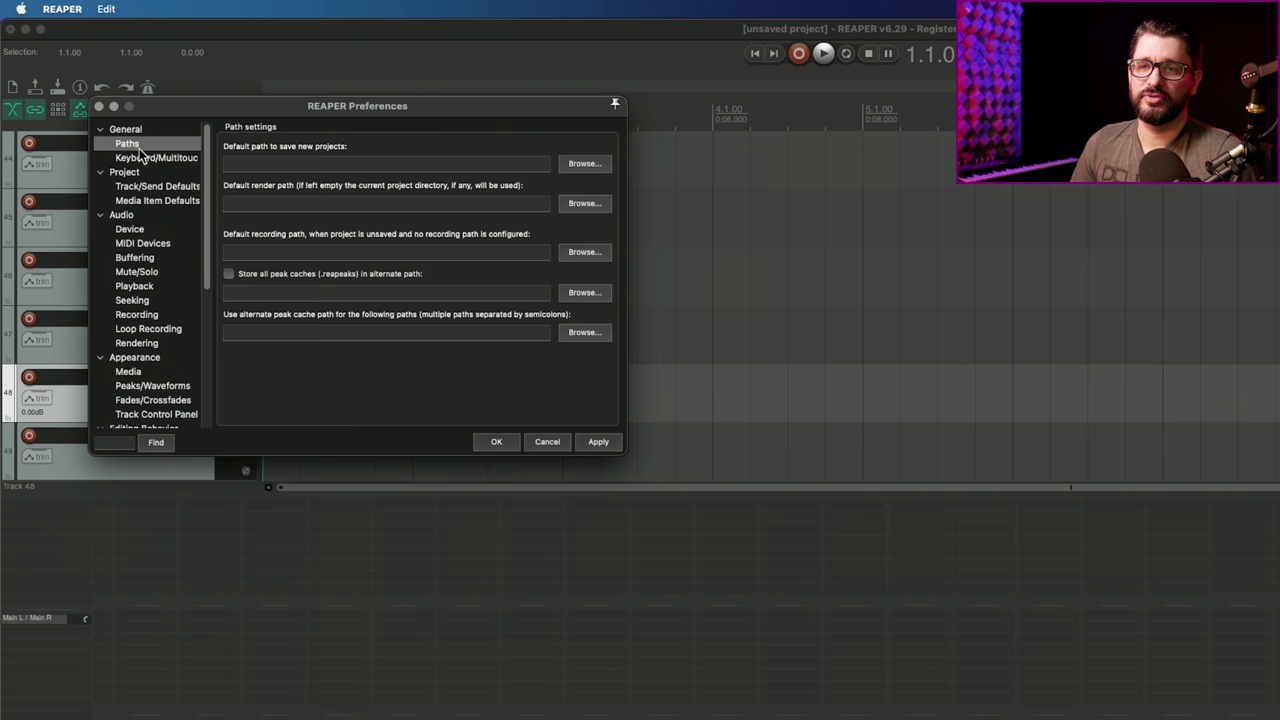
pyautogui.click(305, 163)
pyautogui.click(582, 167)
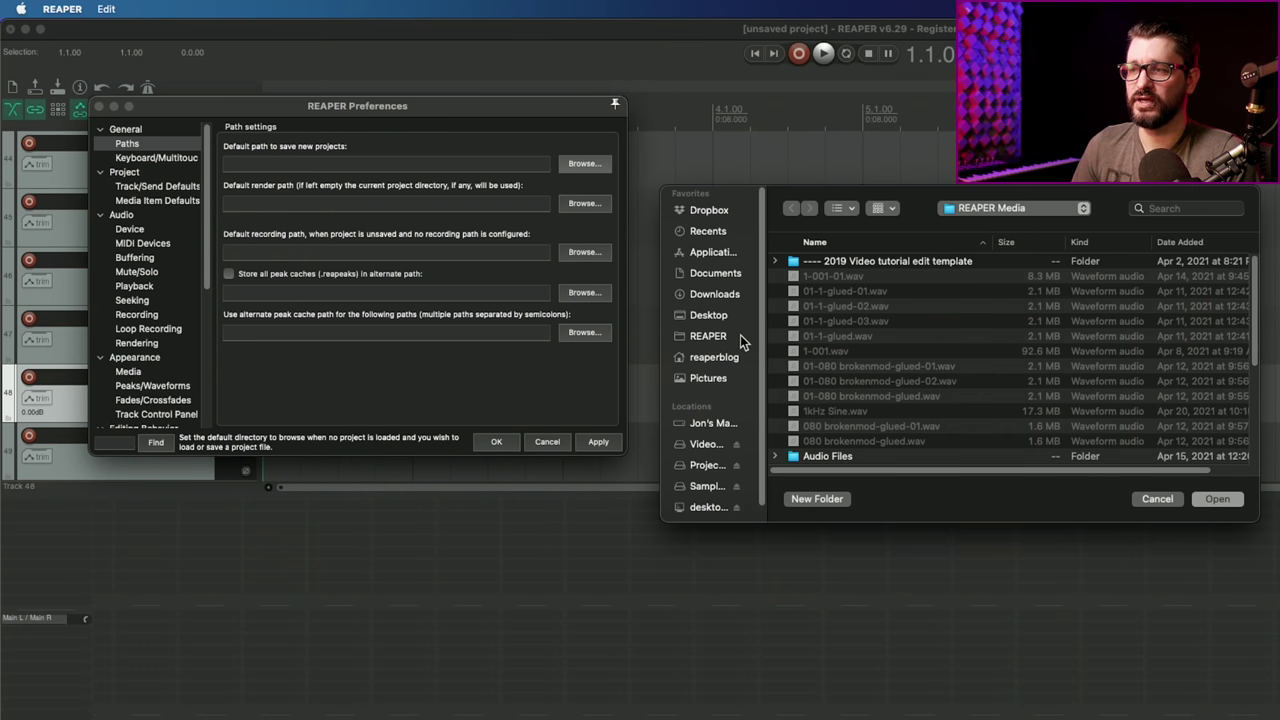
pyautogui.click(707, 466)
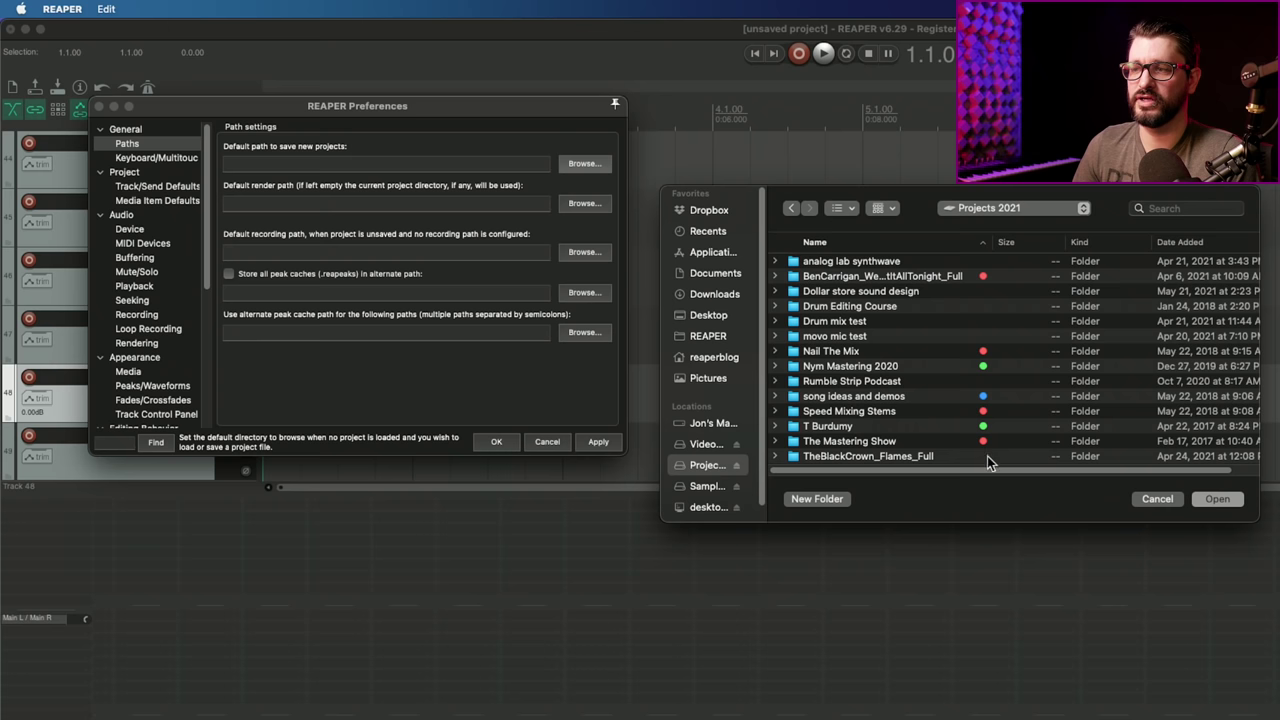
pyautogui.moveTo(932, 196); pyautogui.dragTo(655, 142)
pyautogui.click(945, 444)
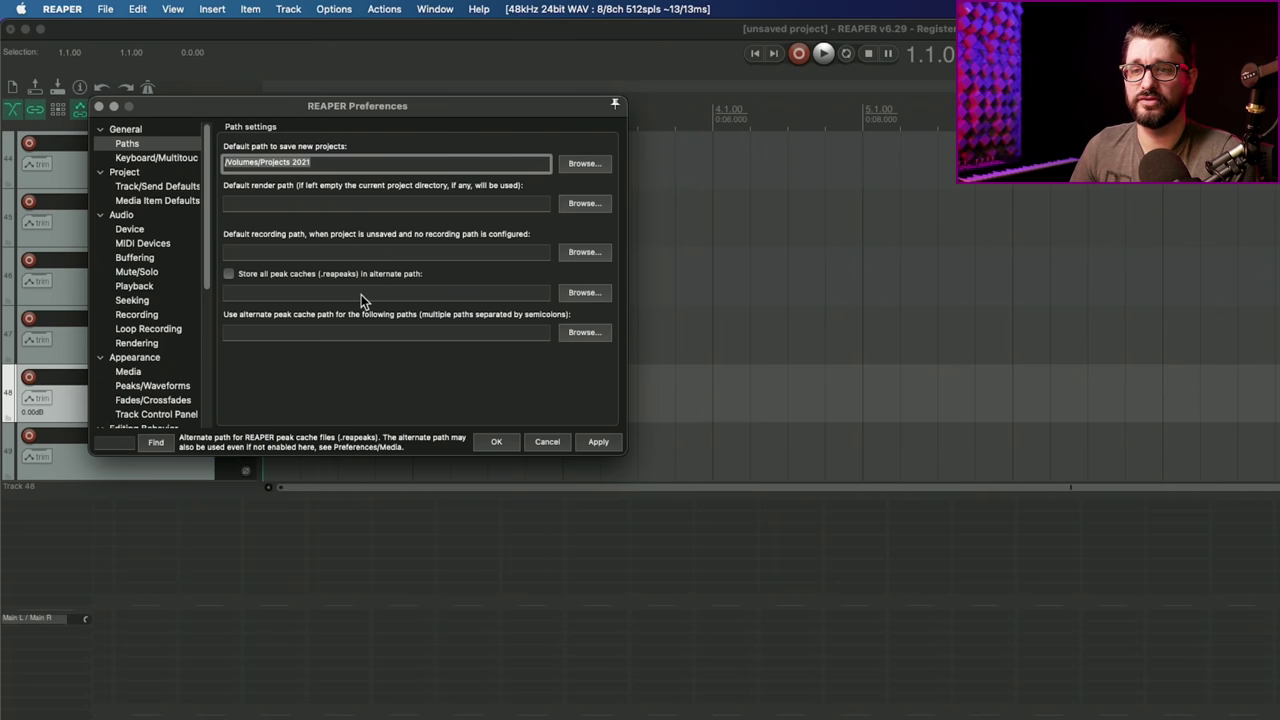
# Briefly open a new Finder window, then close it and return to REAPER.
pyautogui.press('super+Tab')
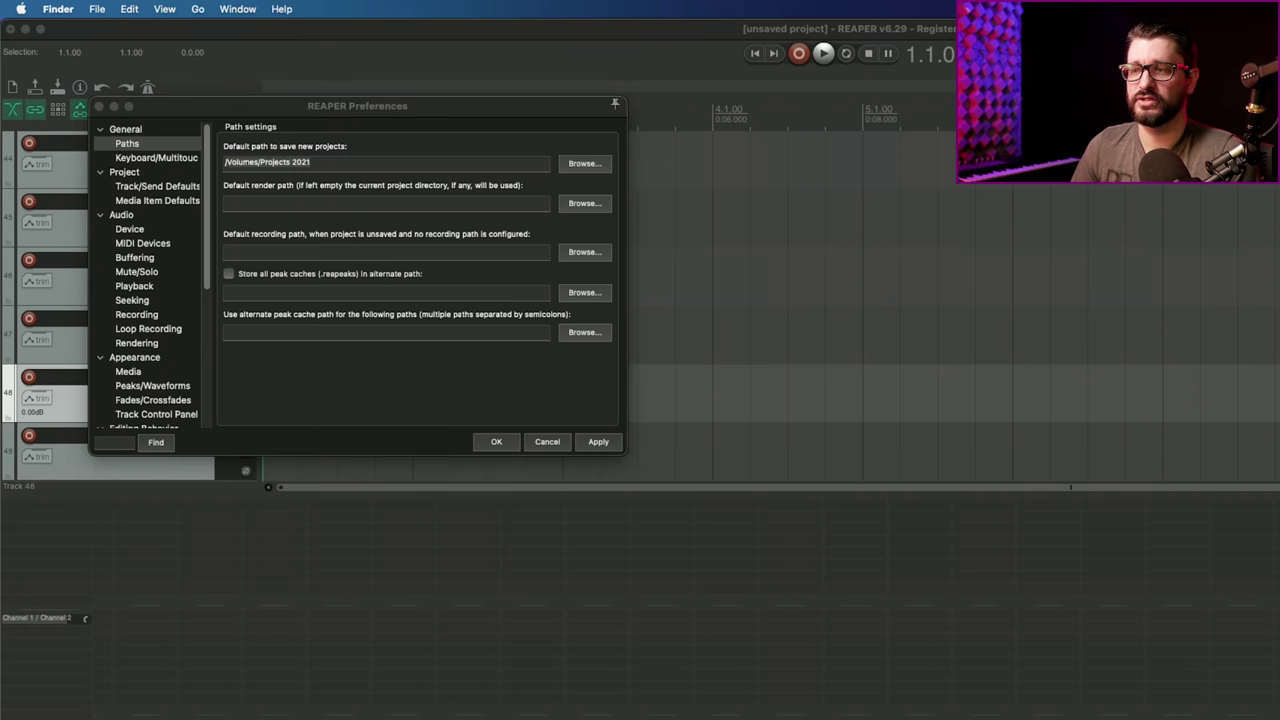
pyautogui.press('super+n')
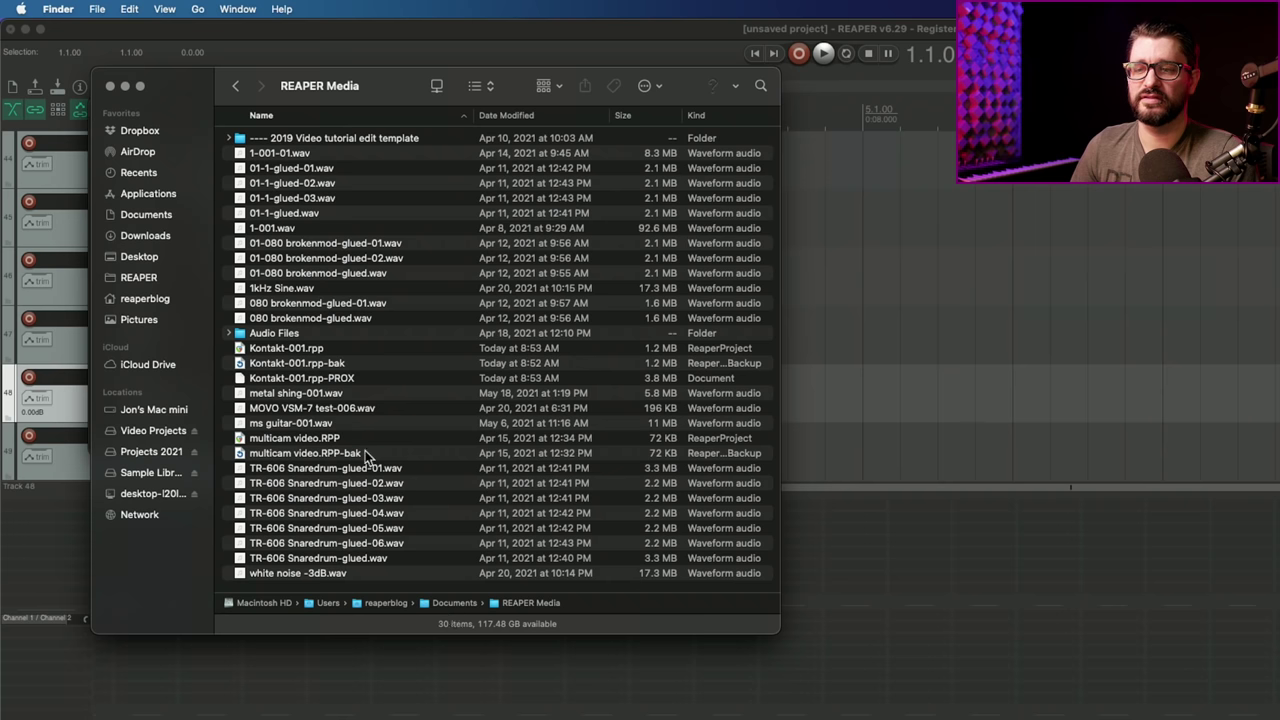
pyautogui.moveTo(190, 84); pyautogui.dragTo(218, 94)
pyautogui.click(137, 96)
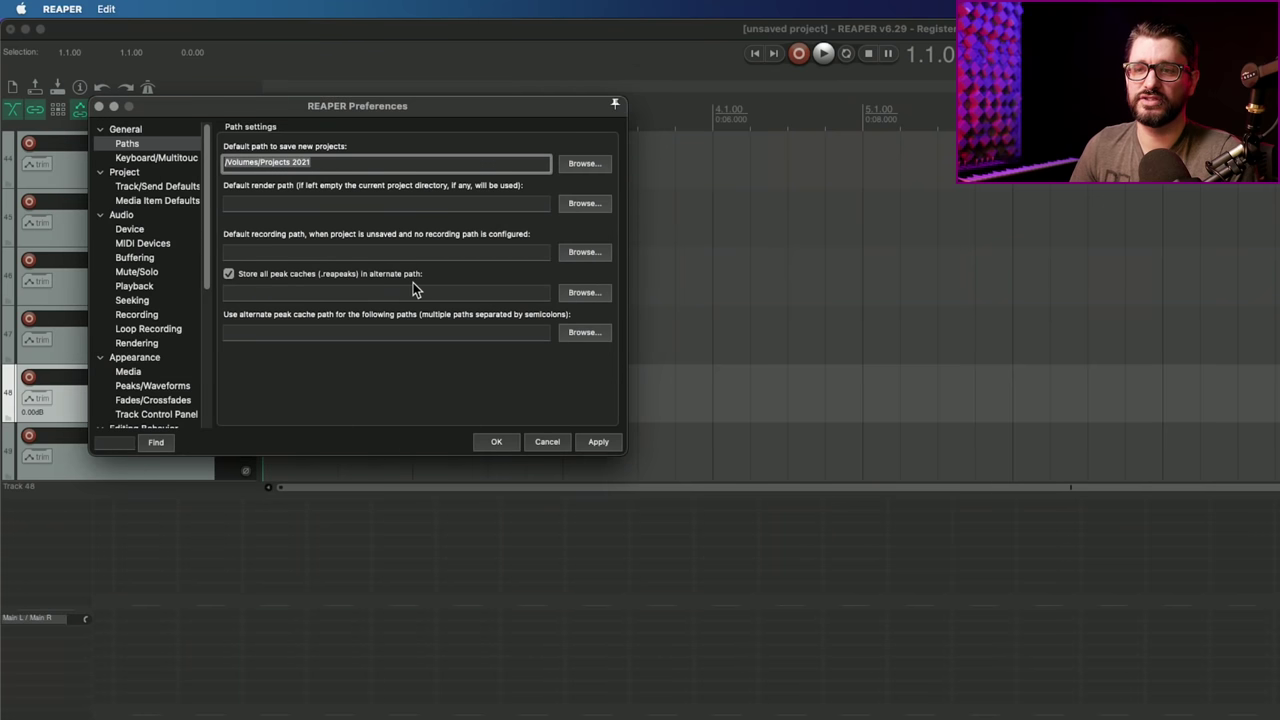
# Set the alternate peak cache path to the ReaPeaks folder inside the user's TEMP folder.
pyautogui.click(587, 293)
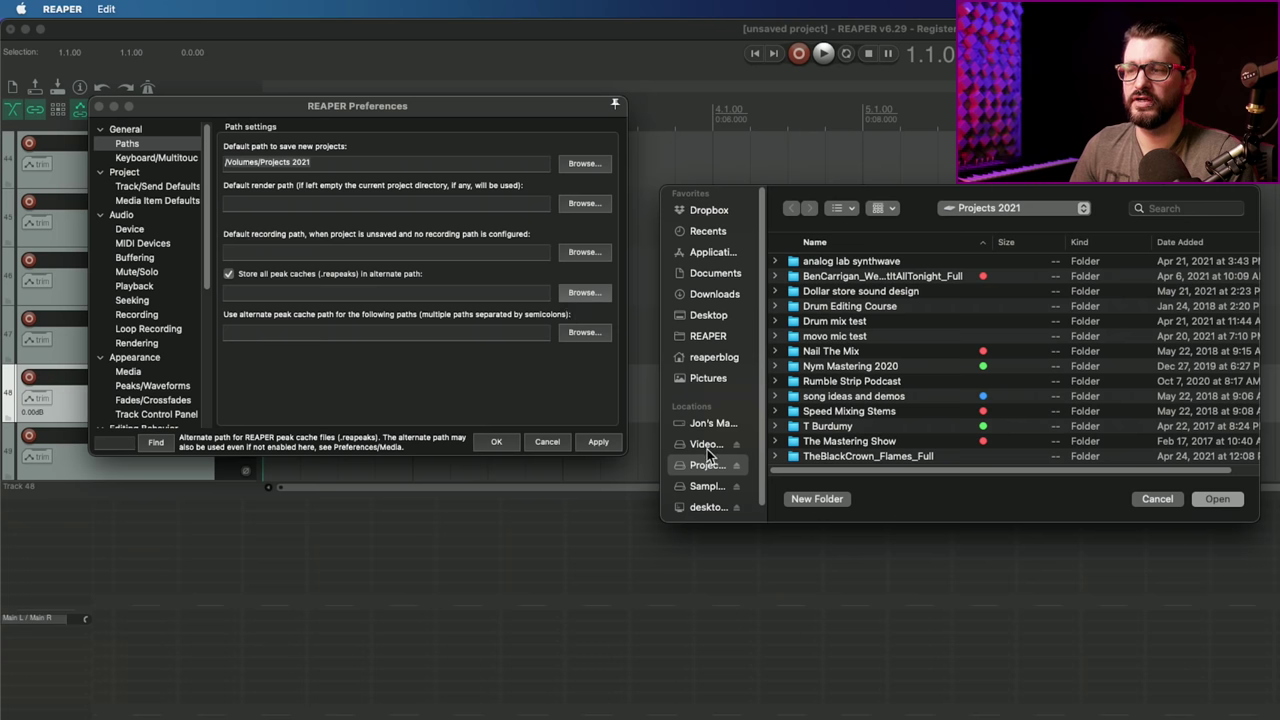
pyautogui.doubleClick(833, 309)
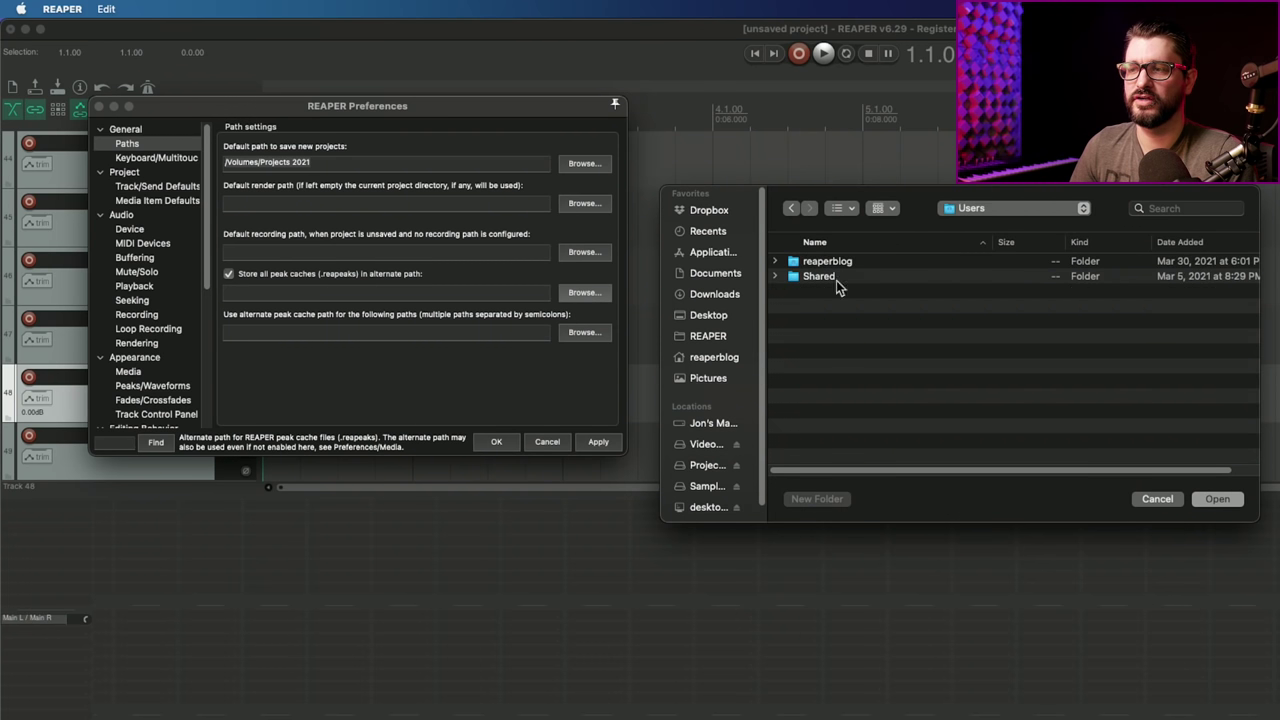
pyautogui.click(842, 258)
pyautogui.doubleClick(842, 261)
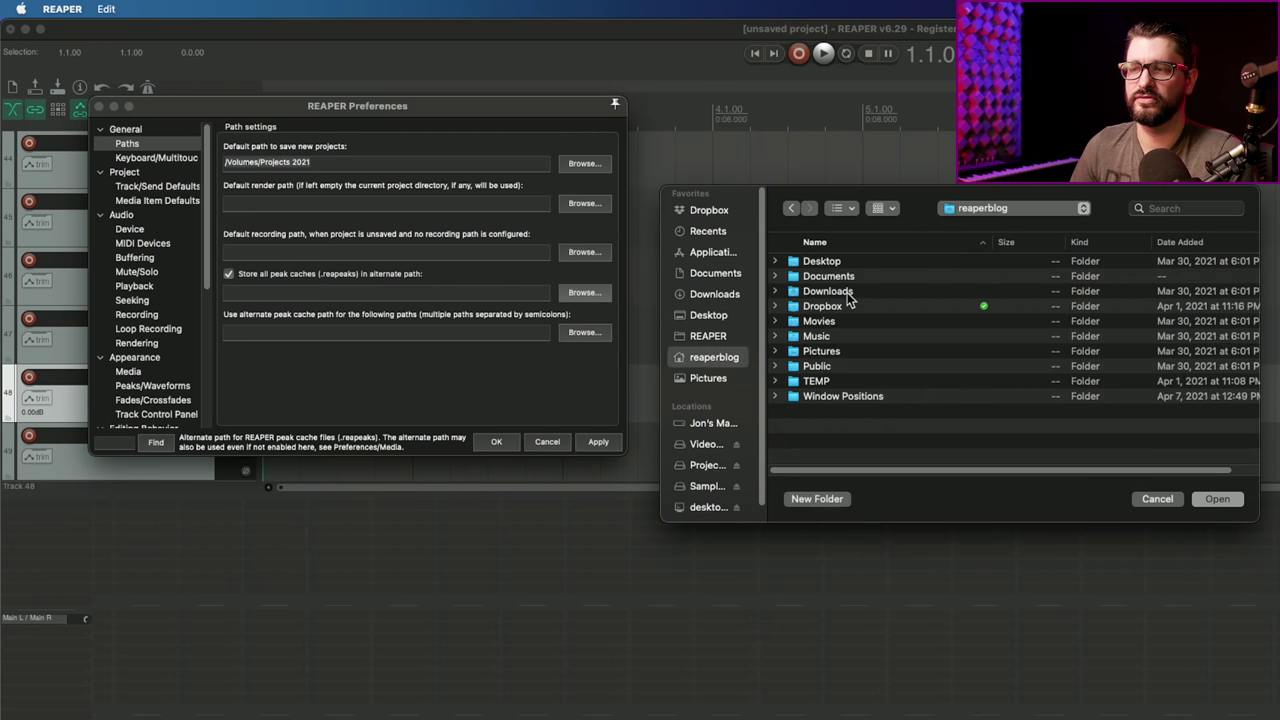
pyautogui.doubleClick(836, 379)
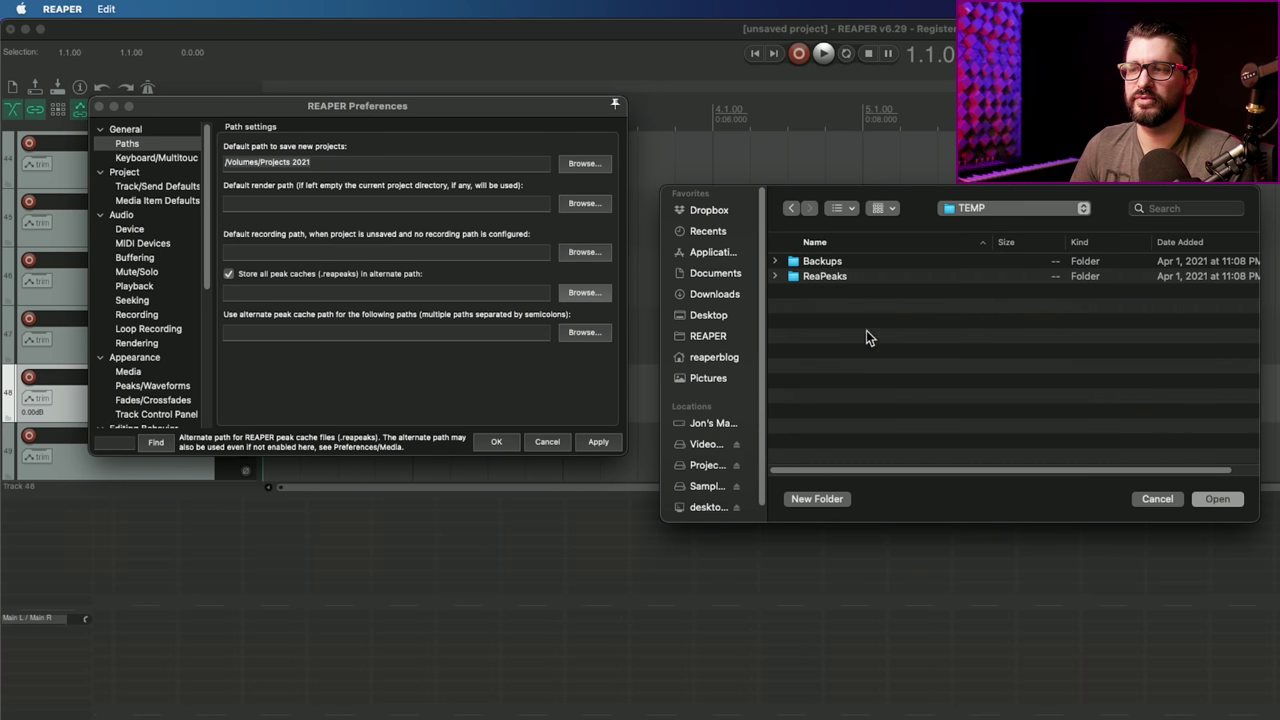
pyautogui.doubleClick(840, 276)
pyautogui.click(1213, 498)
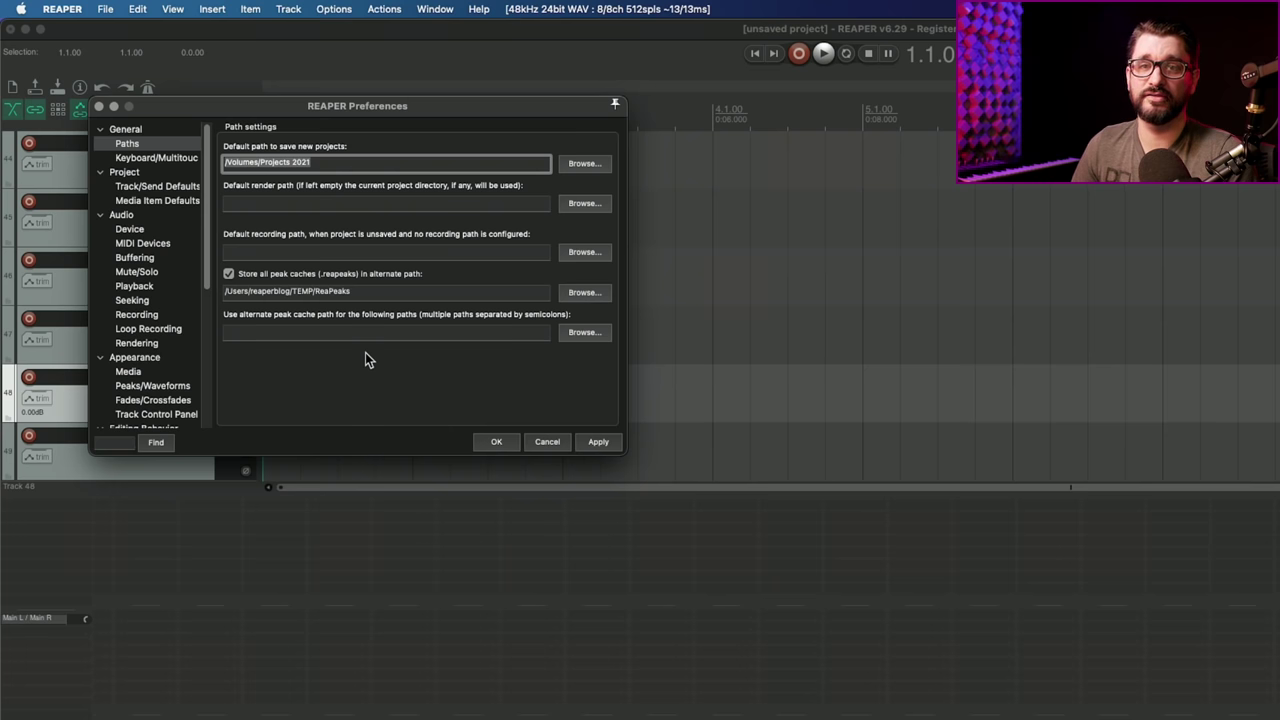
# On the Keyboard/Multitouch page, tick 'Prevent ALT key from focusing main menu'.
pyautogui.click(150, 157)
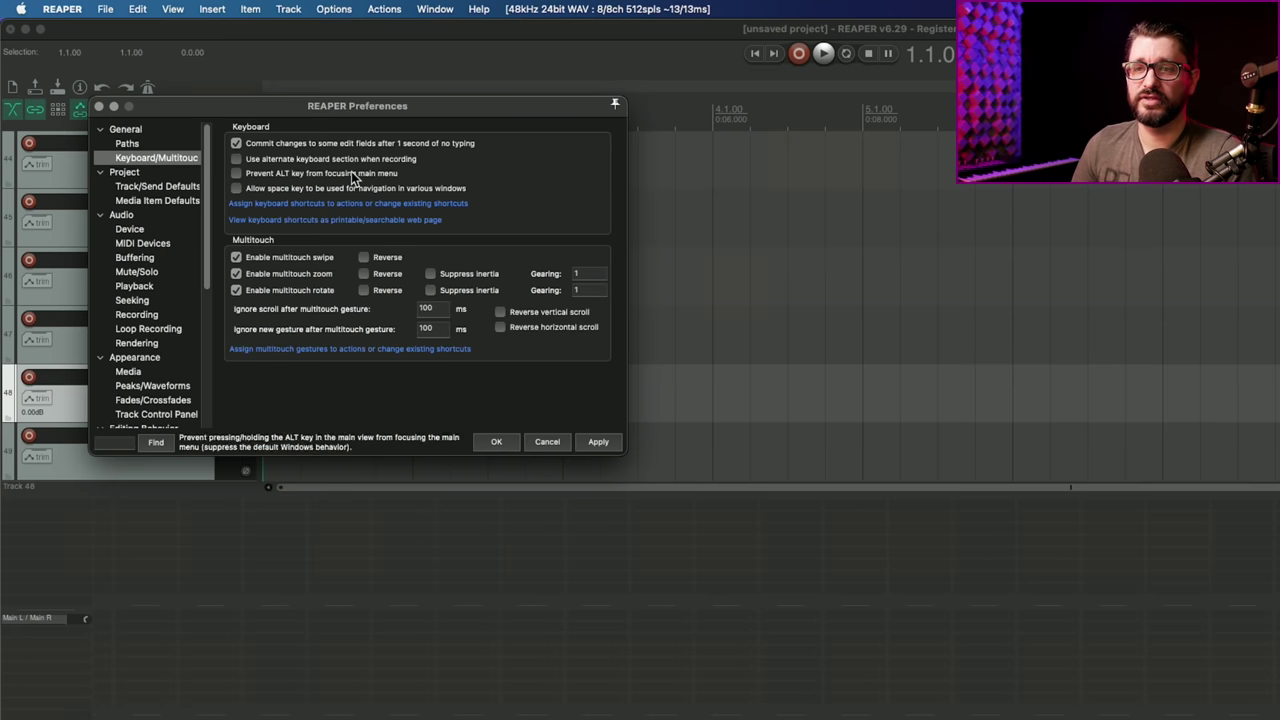
pyautogui.click(268, 175)
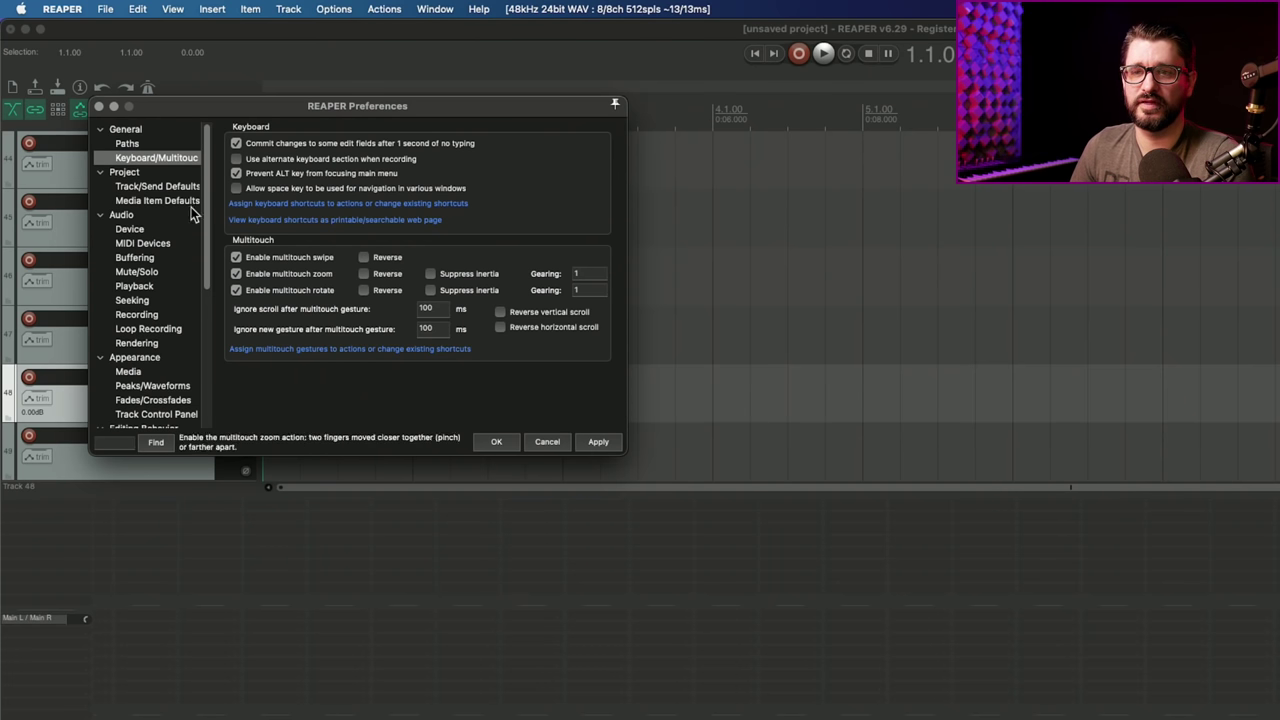
# Look for project media in the project directory first and autosave every 6 minutes when not recording.
pyautogui.click(124, 172)
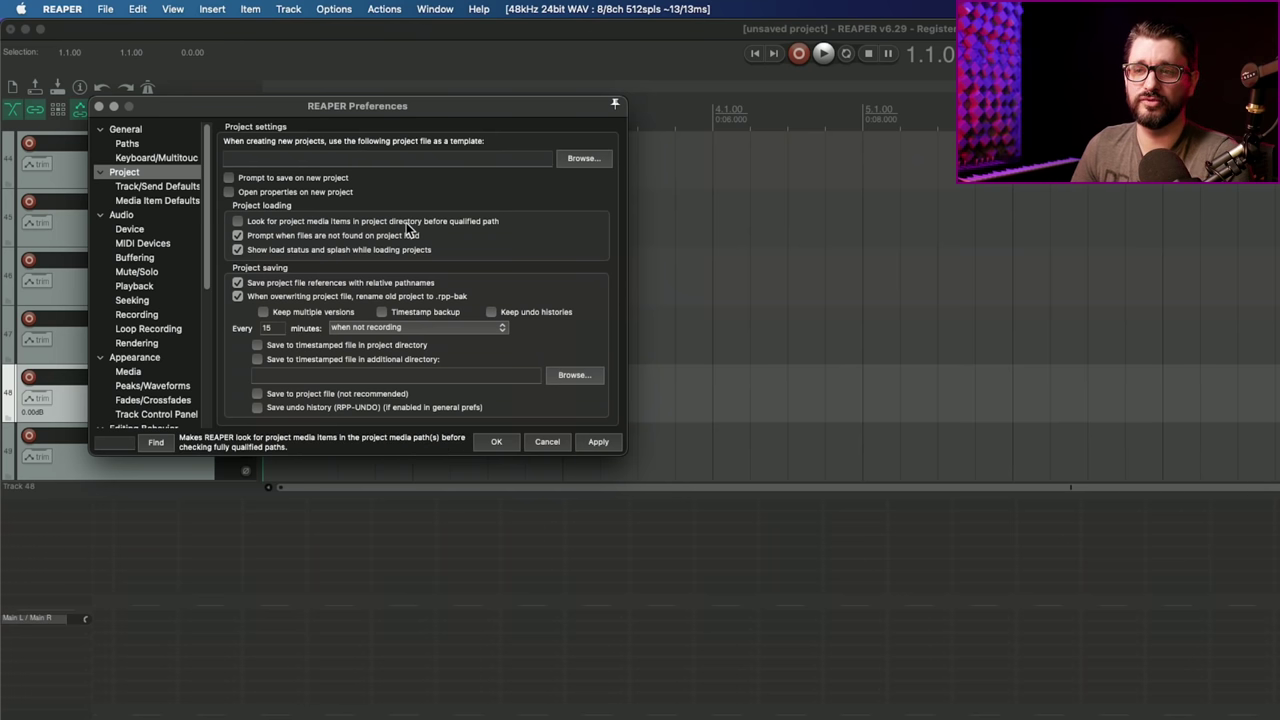
pyautogui.click(250, 223)
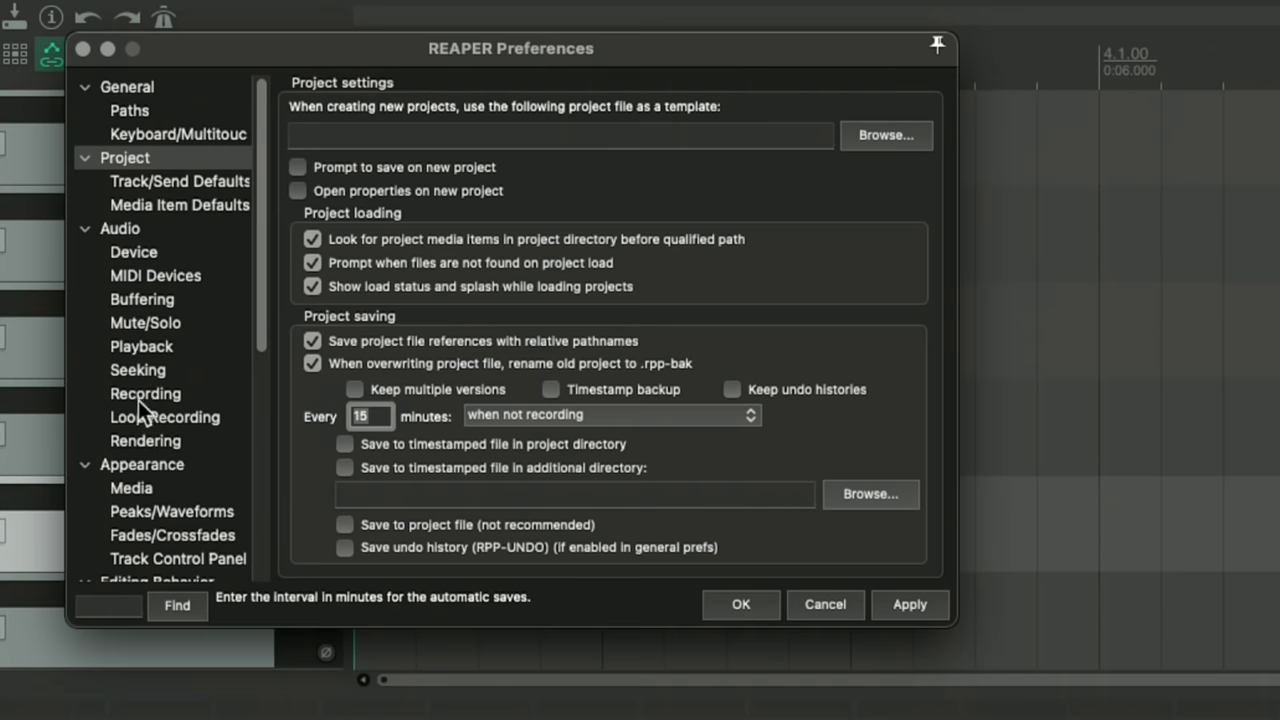
pyautogui.write('6')
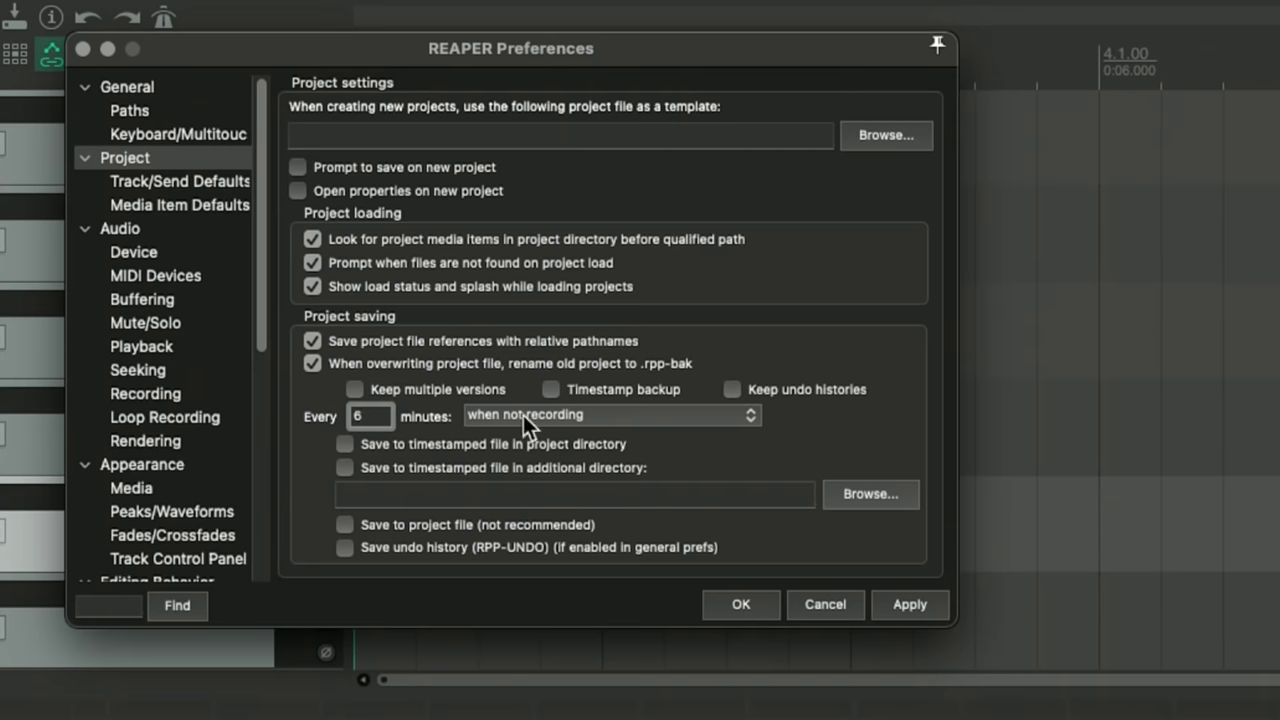
pyautogui.click(570, 415)
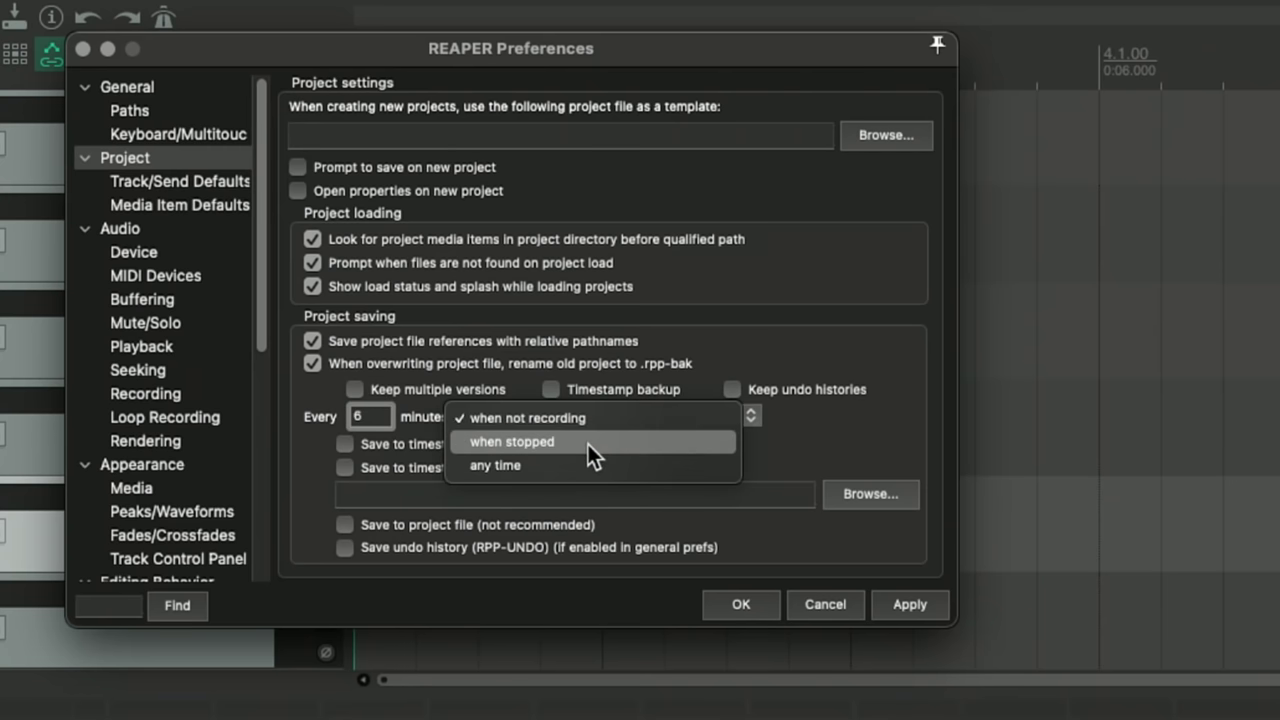
pyautogui.click(603, 416)
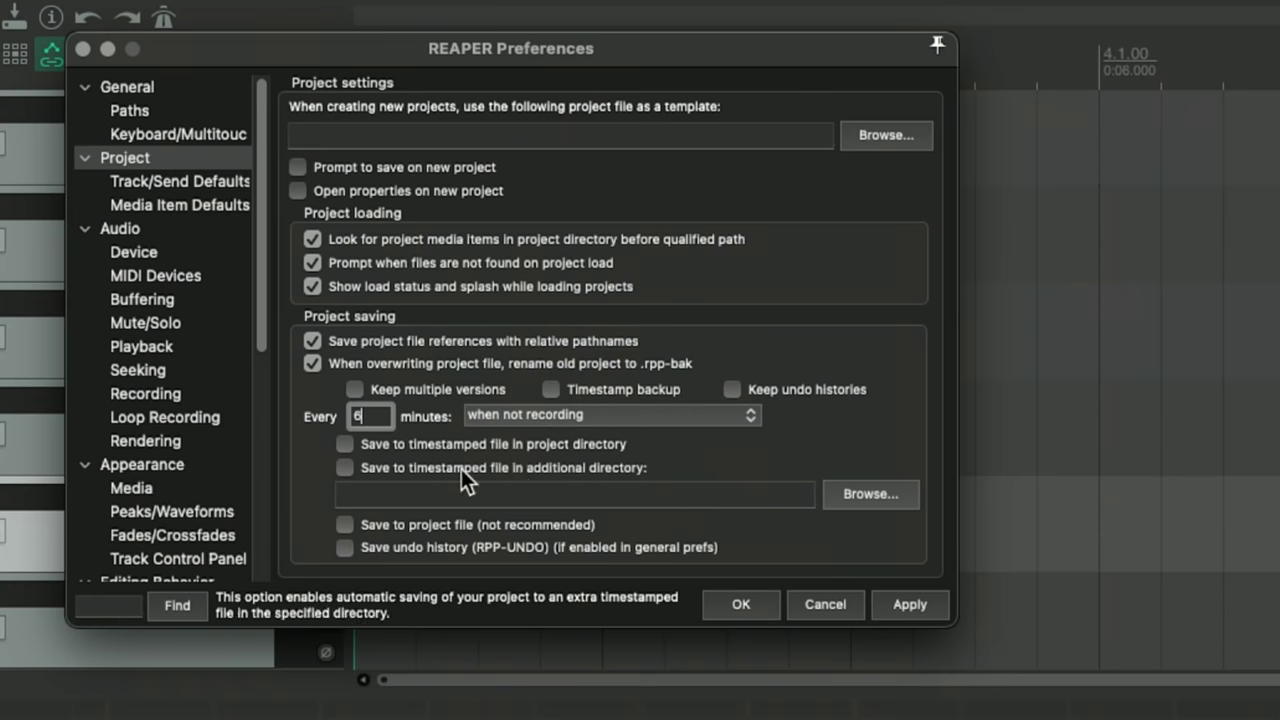
# Enable timestamped saves to an additional directory, set to the TEMP Backups folder.
pyautogui.click(525, 468)
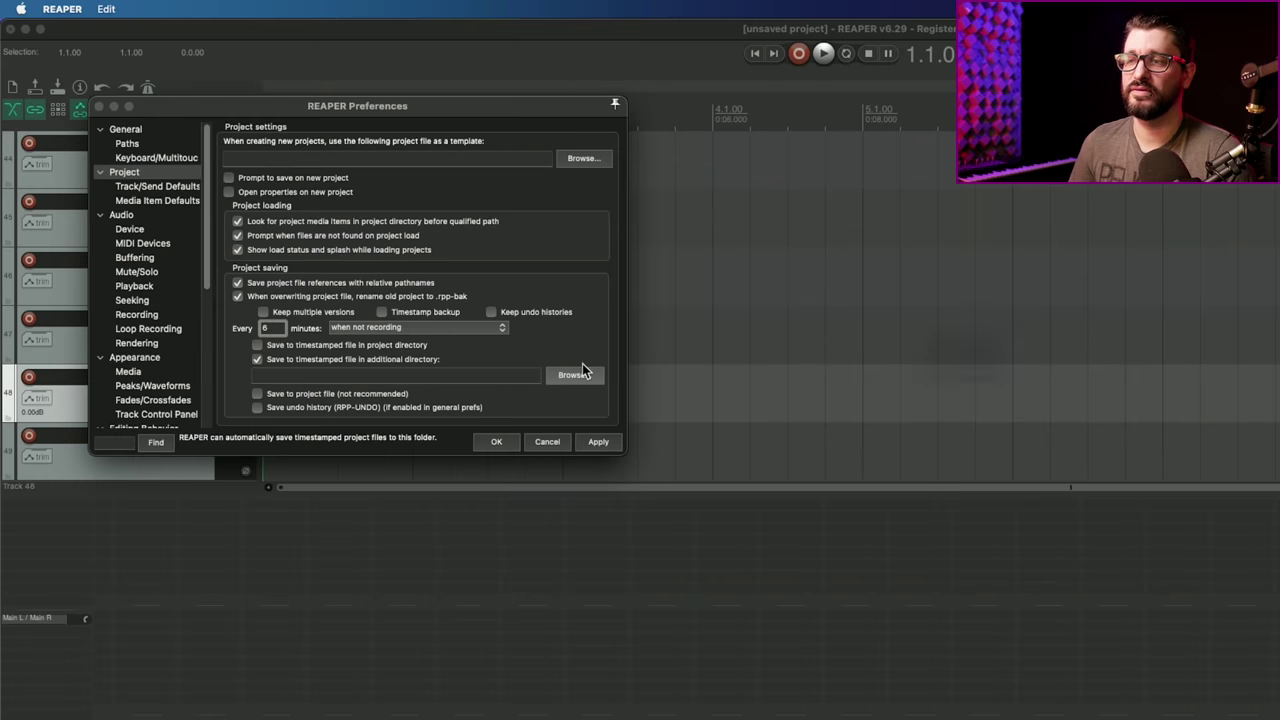
pyautogui.click(866, 494)
pyautogui.click(959, 210)
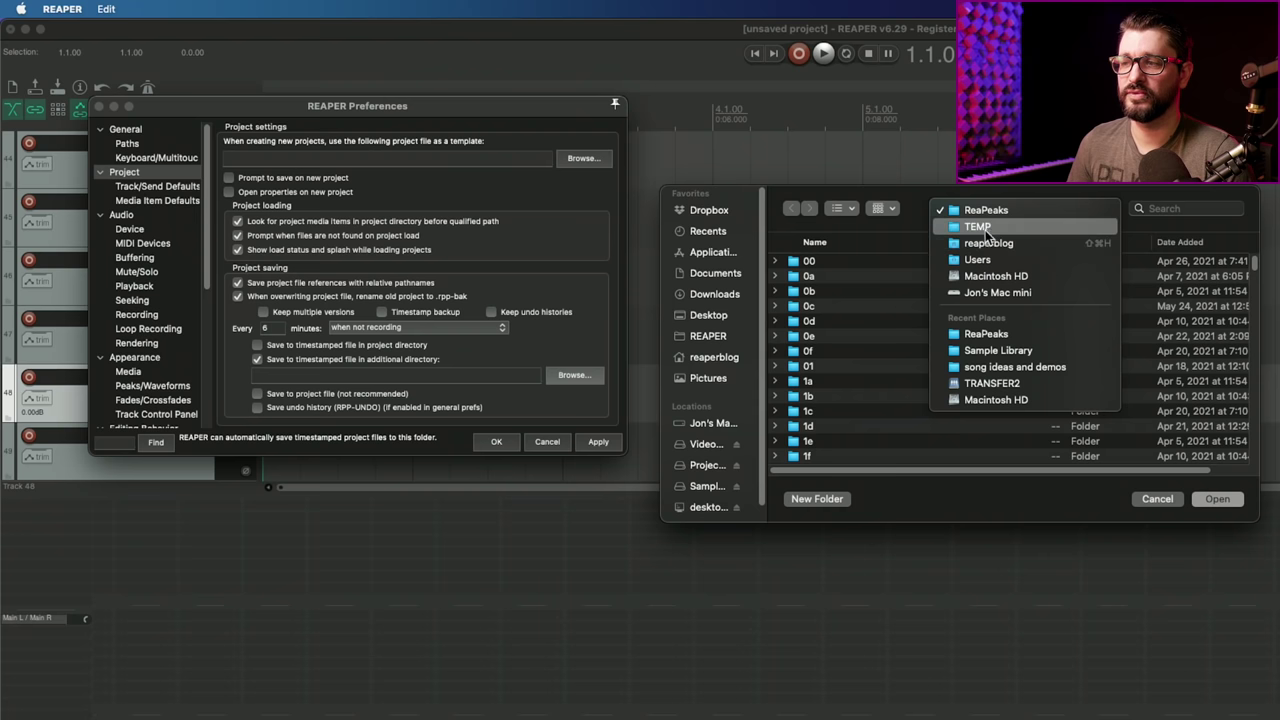
pyautogui.click(976, 231)
pyautogui.doubleClick(846, 262)
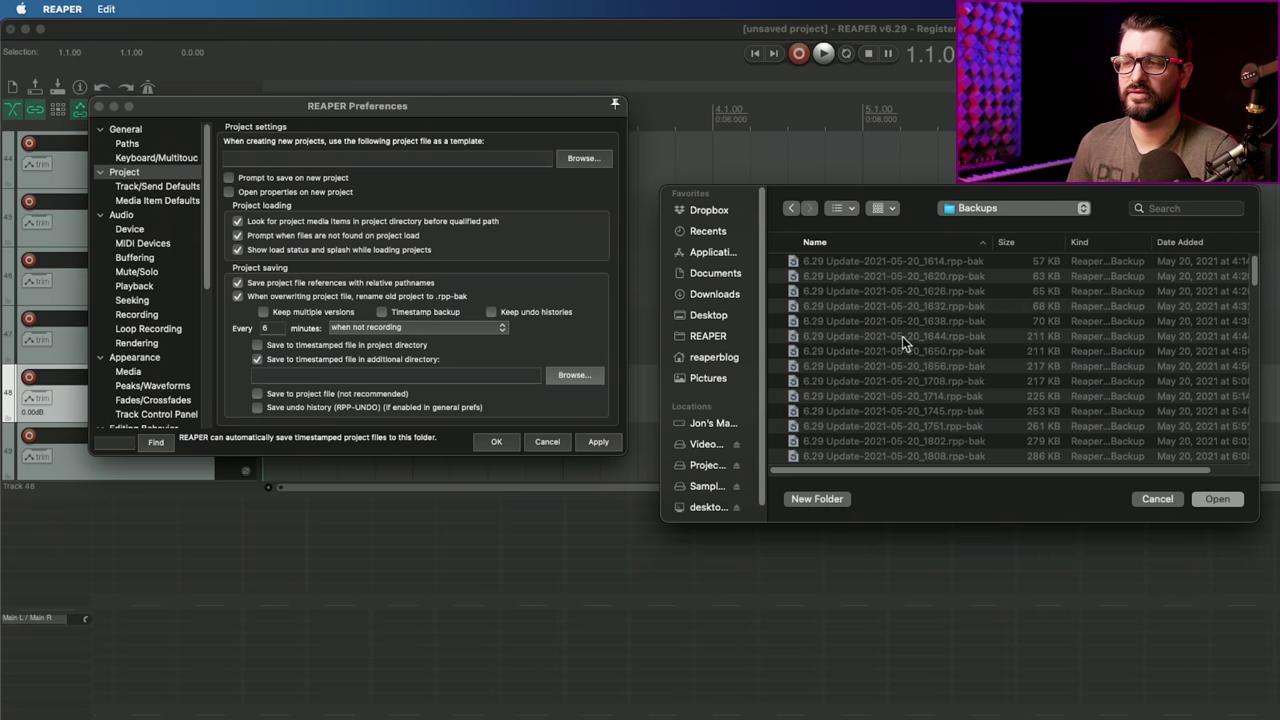
pyautogui.click(1218, 498)
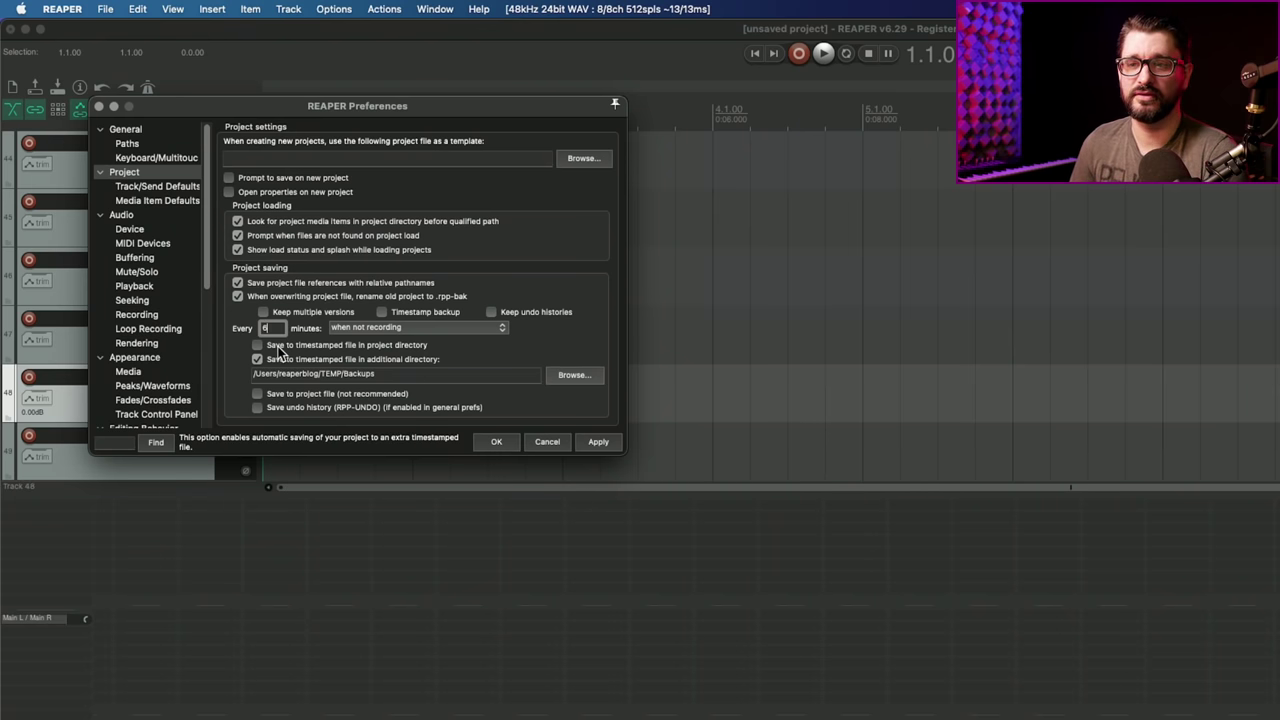
# Make new tracks record from mono input Mic/Line 1 with input monitoring turned off.
pyautogui.click(155, 186)
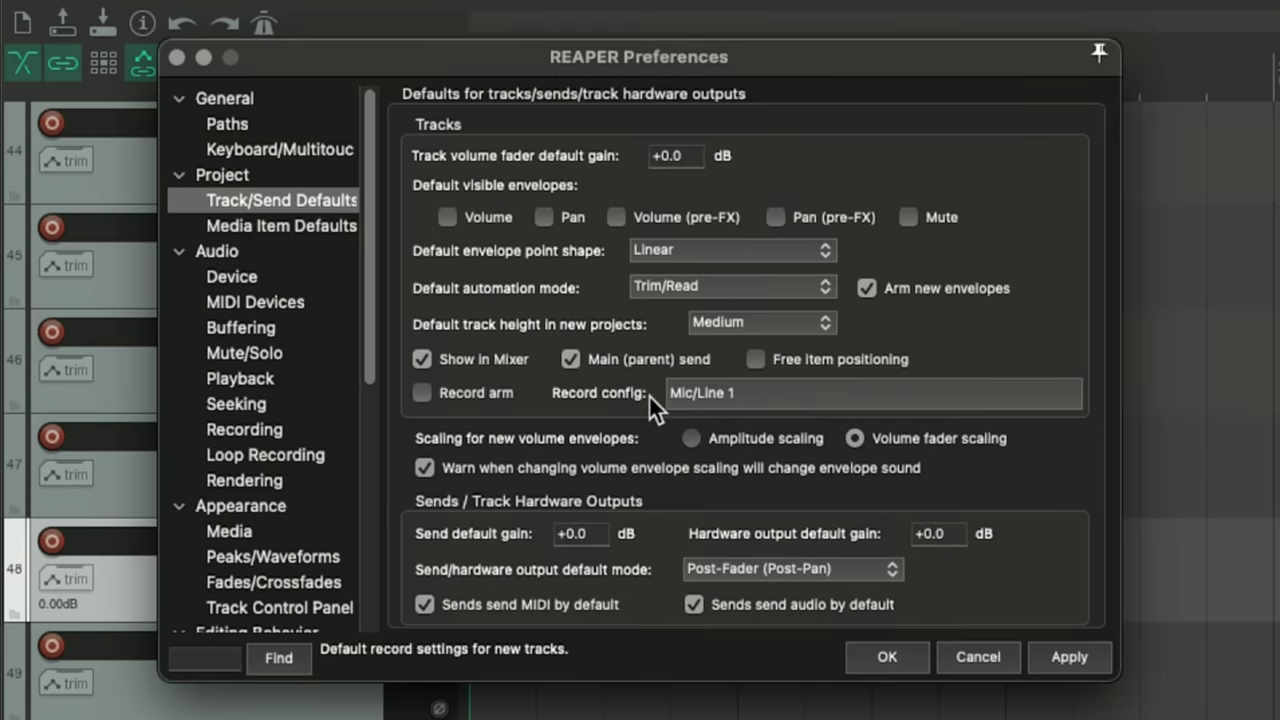
pyautogui.click(764, 401)
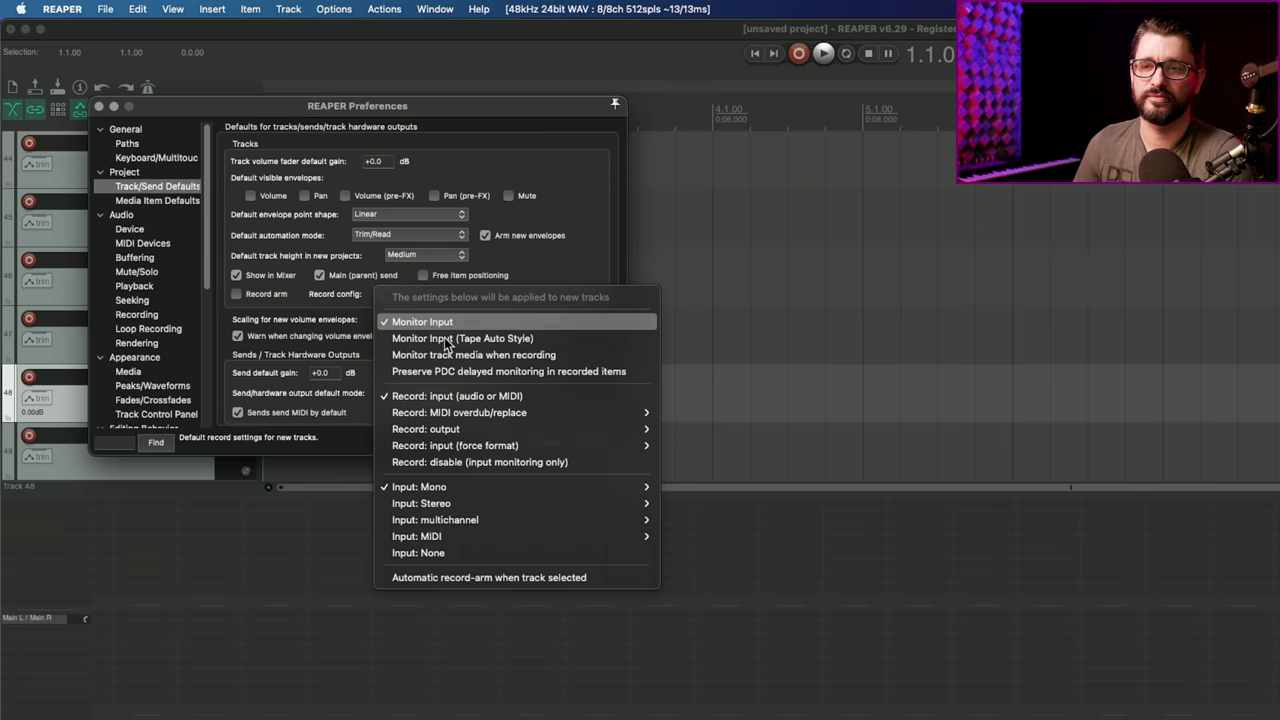
pyautogui.click(800, 444)
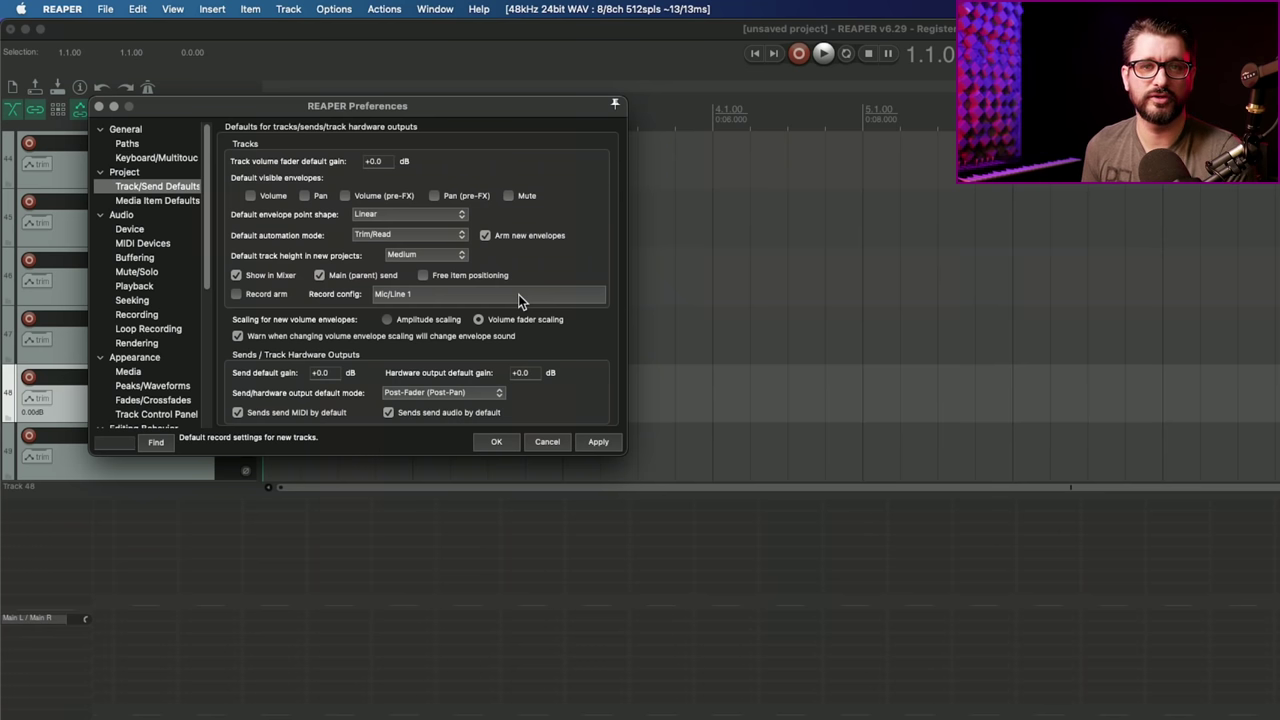
pyautogui.click(518, 294)
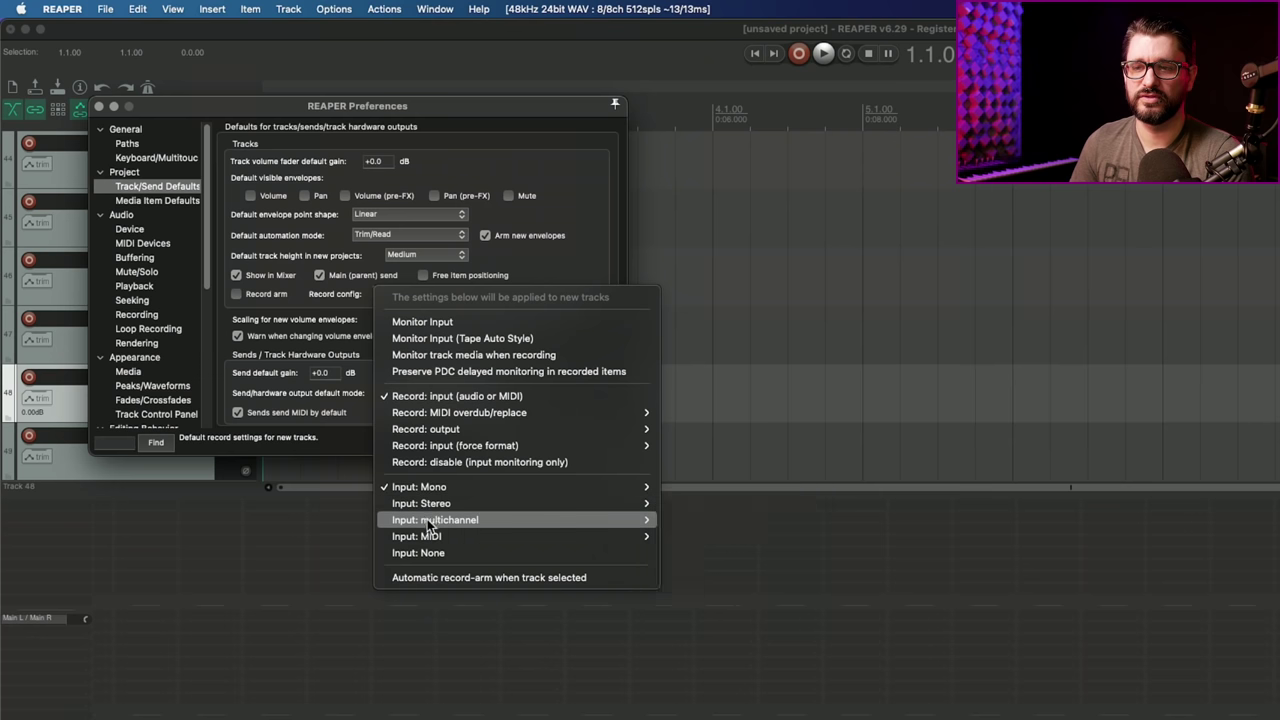
pyautogui.moveTo(463, 486)
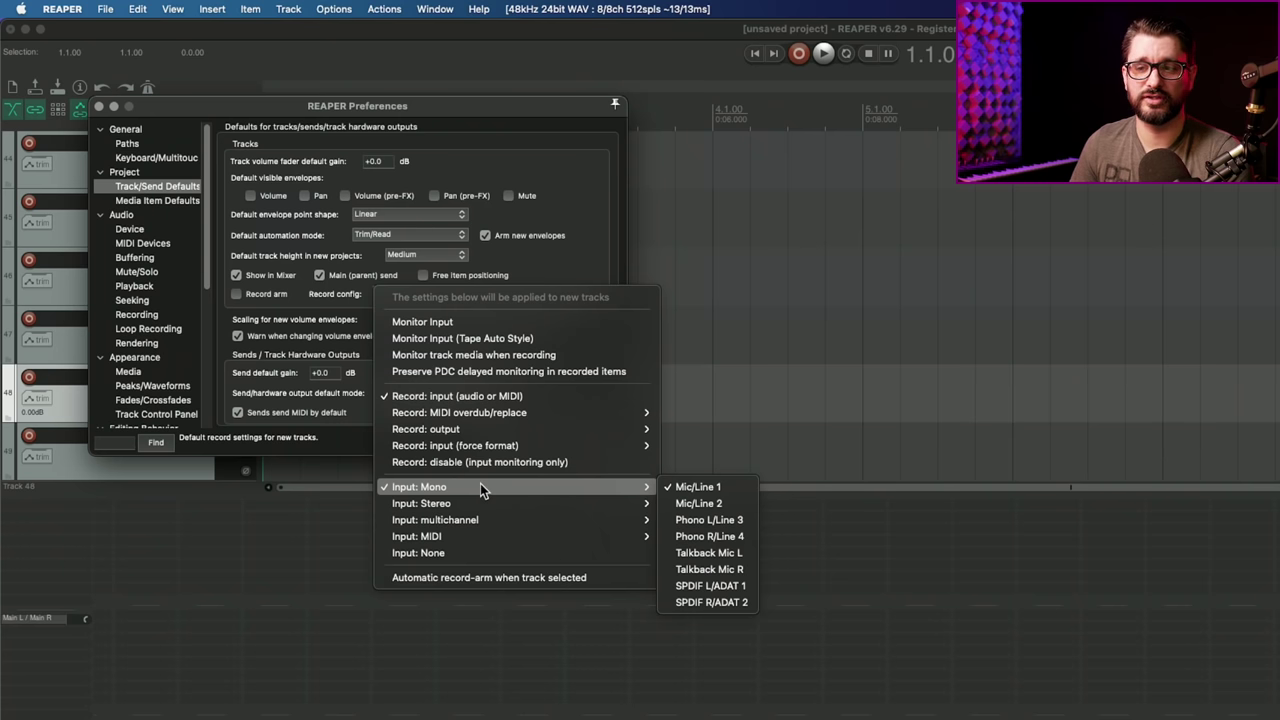
pyautogui.click(449, 264)
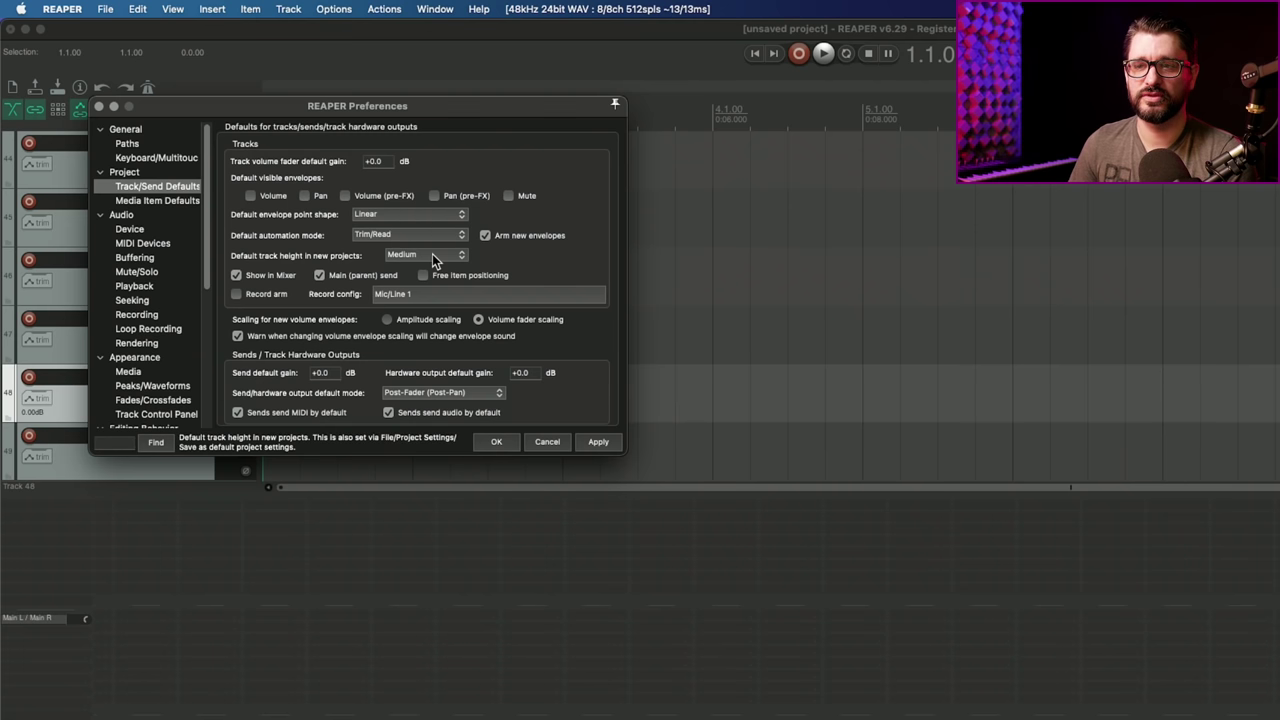
# Keep the default track height at Medium and bring up the Media Item Defaults page.
pyautogui.click(432, 254)
pyautogui.click(462, 255)
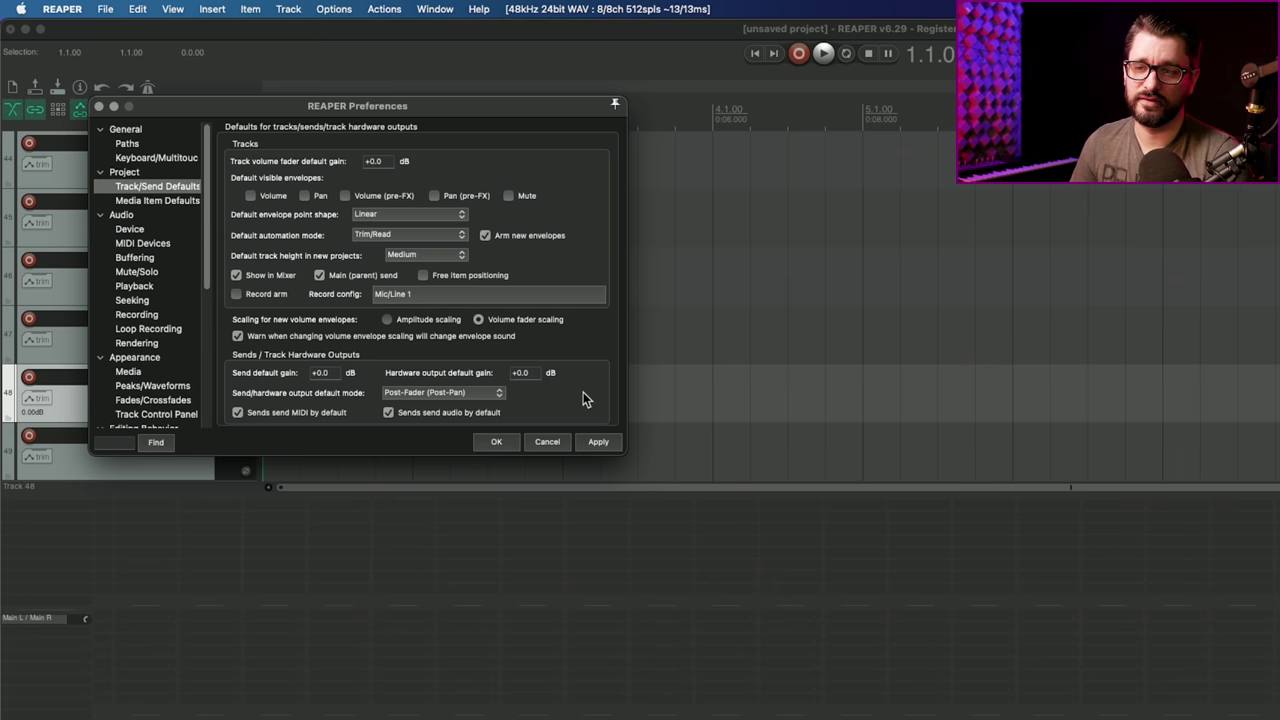
pyautogui.click(598, 443)
pyautogui.click(157, 200)
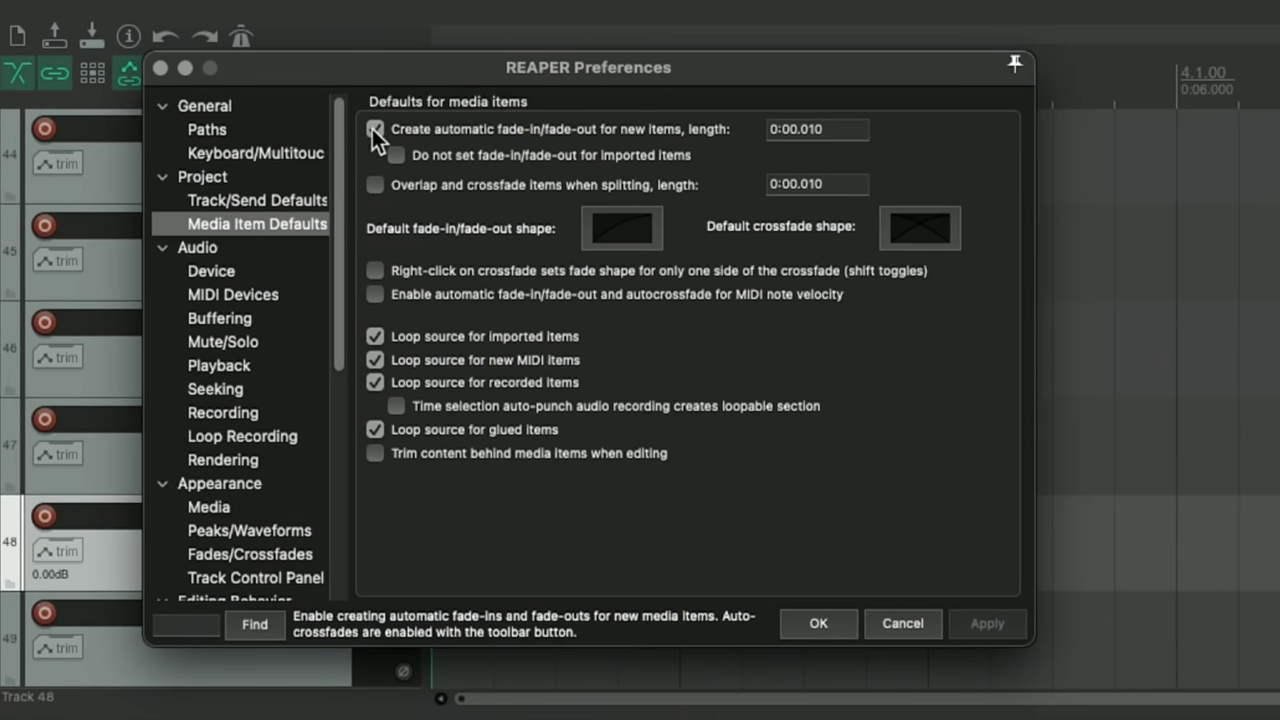
# Turn off automatic item fades and crossfade split items over 0:00.005, keeping the default fade shapes.
pyautogui.click(374, 129)
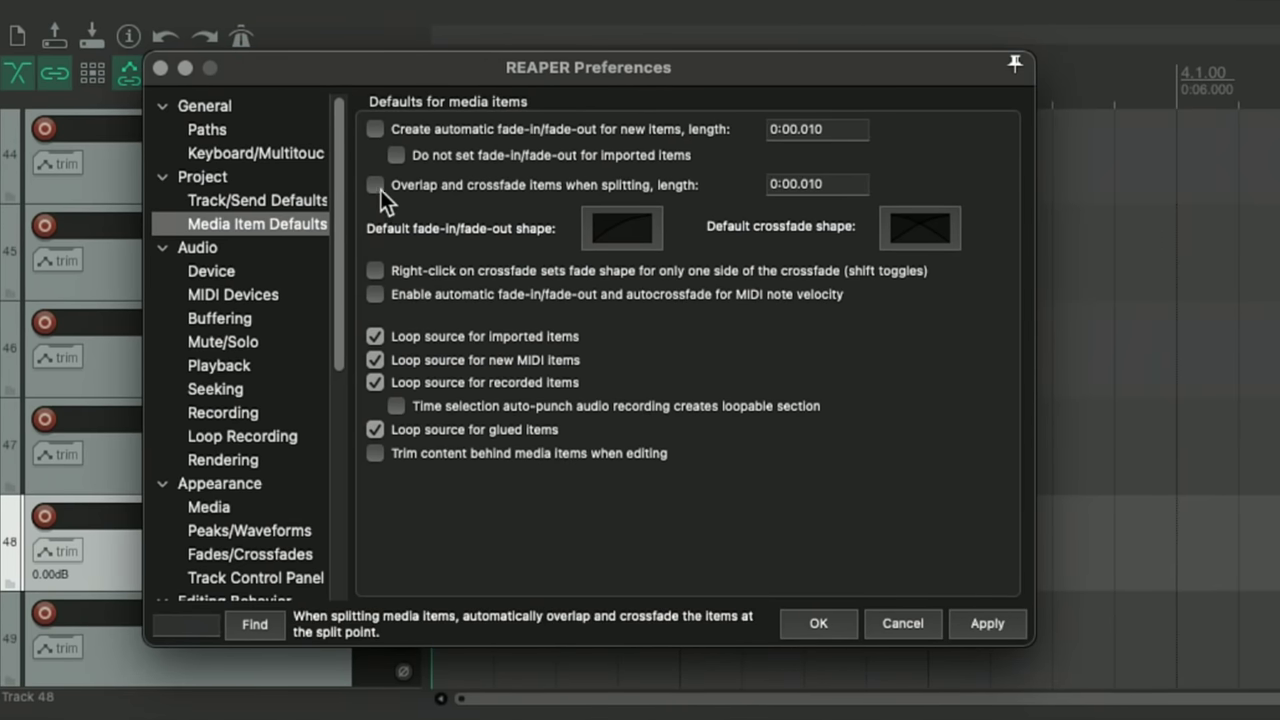
pyautogui.click(374, 185)
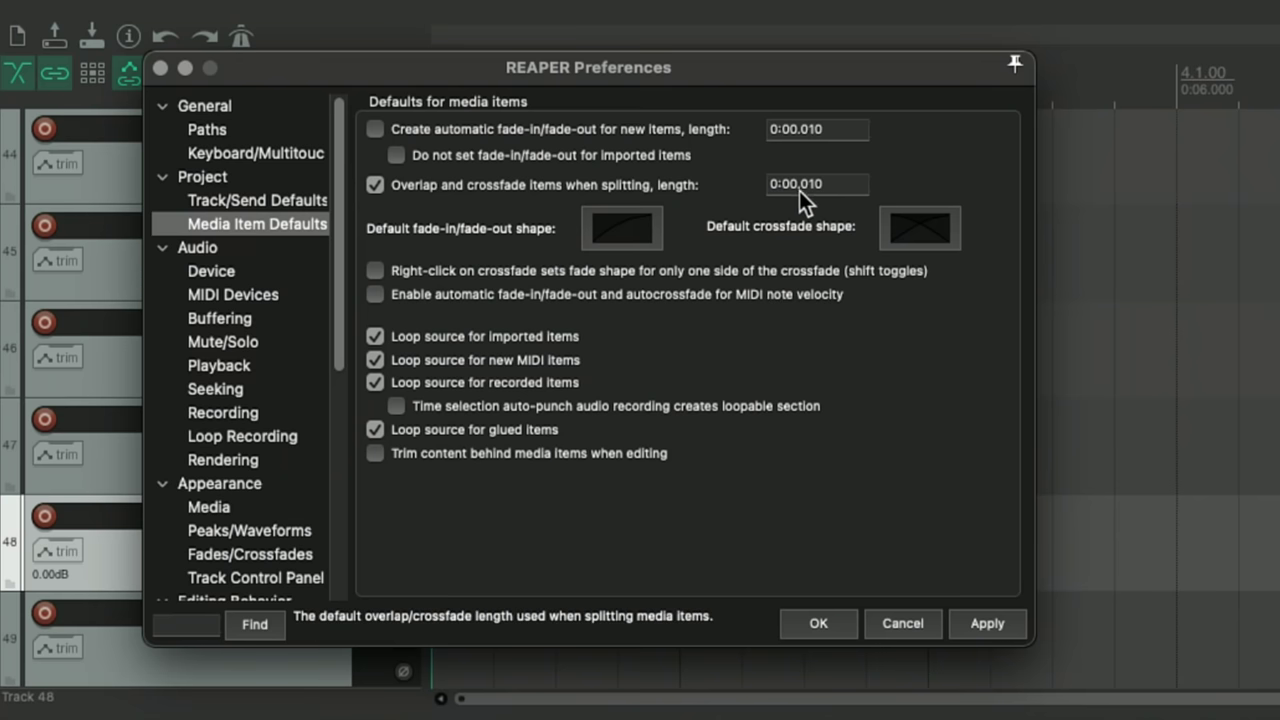
pyautogui.click(866, 192)
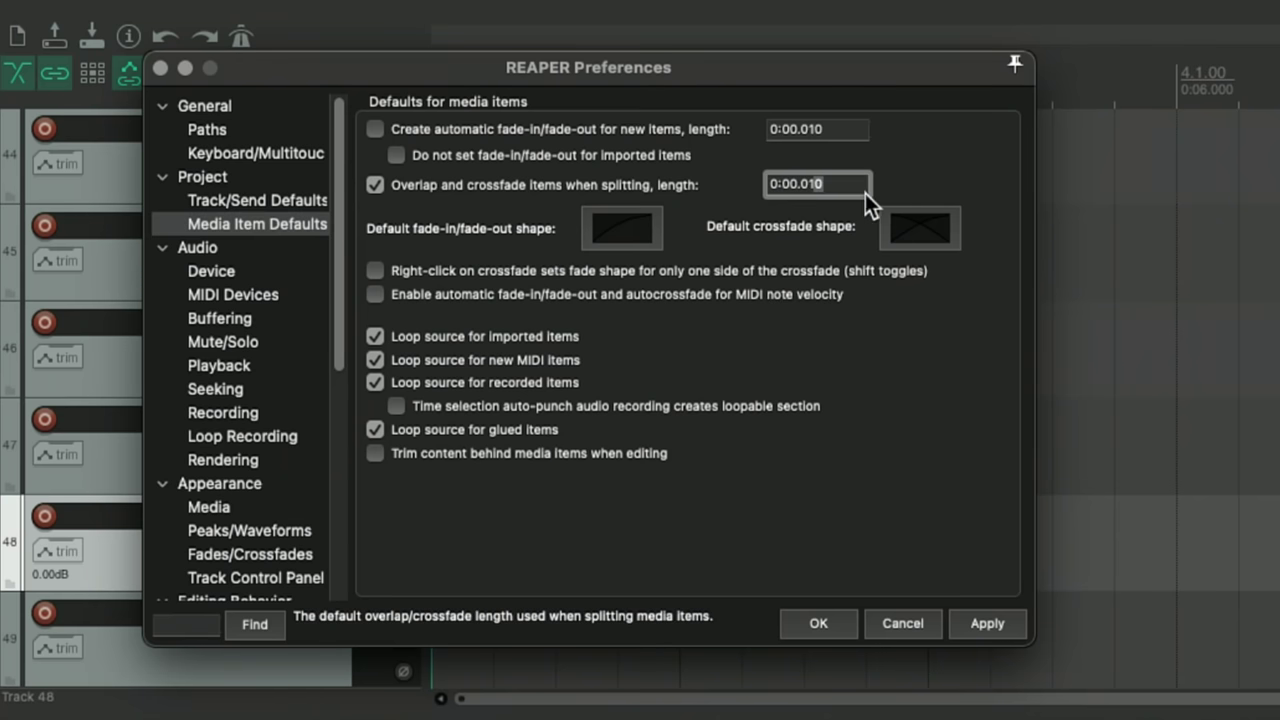
pyautogui.press('BackSpace')
pyautogui.press('BackSpace')
pyautogui.write('05')
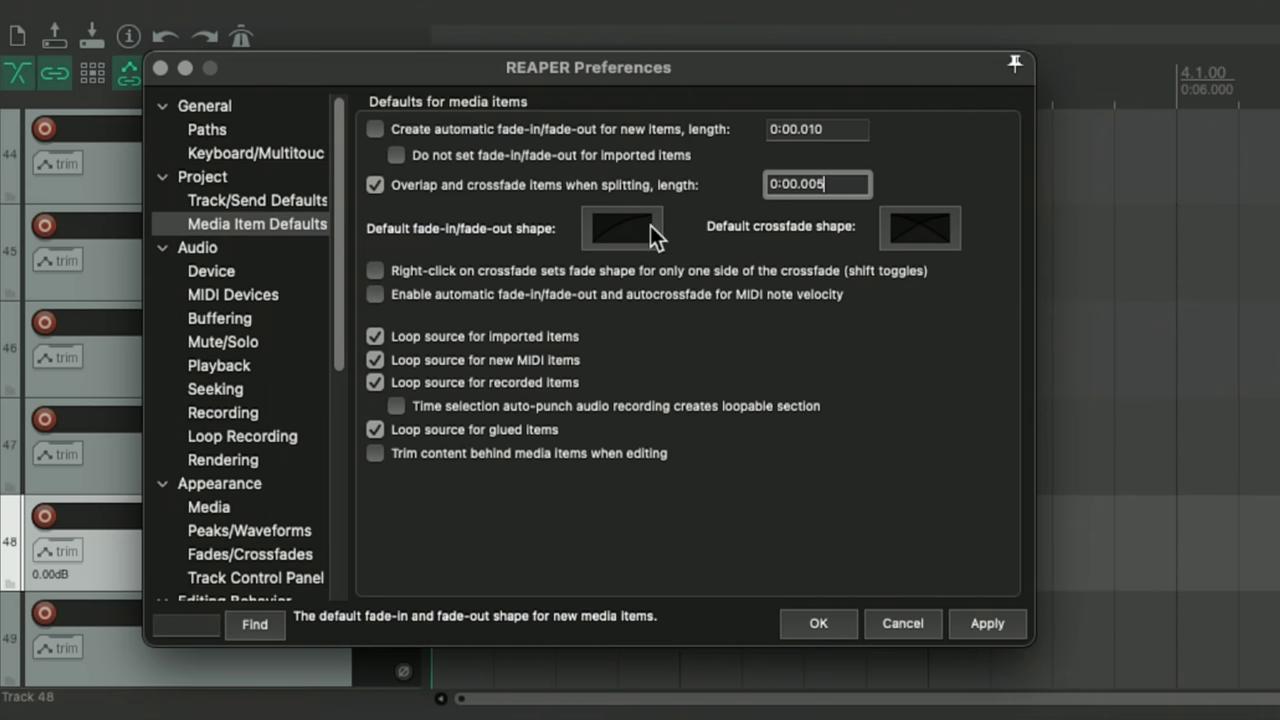
pyautogui.click(640, 238)
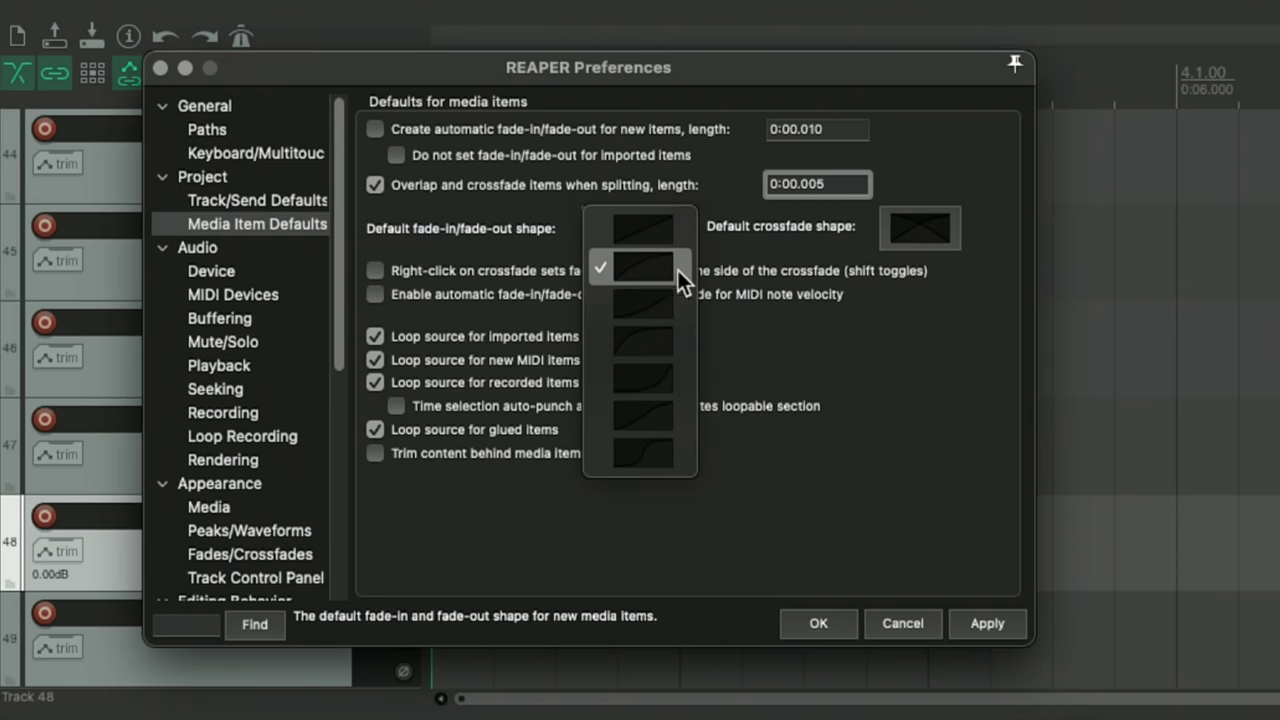
pyautogui.click(963, 245)
pyautogui.click(932, 235)
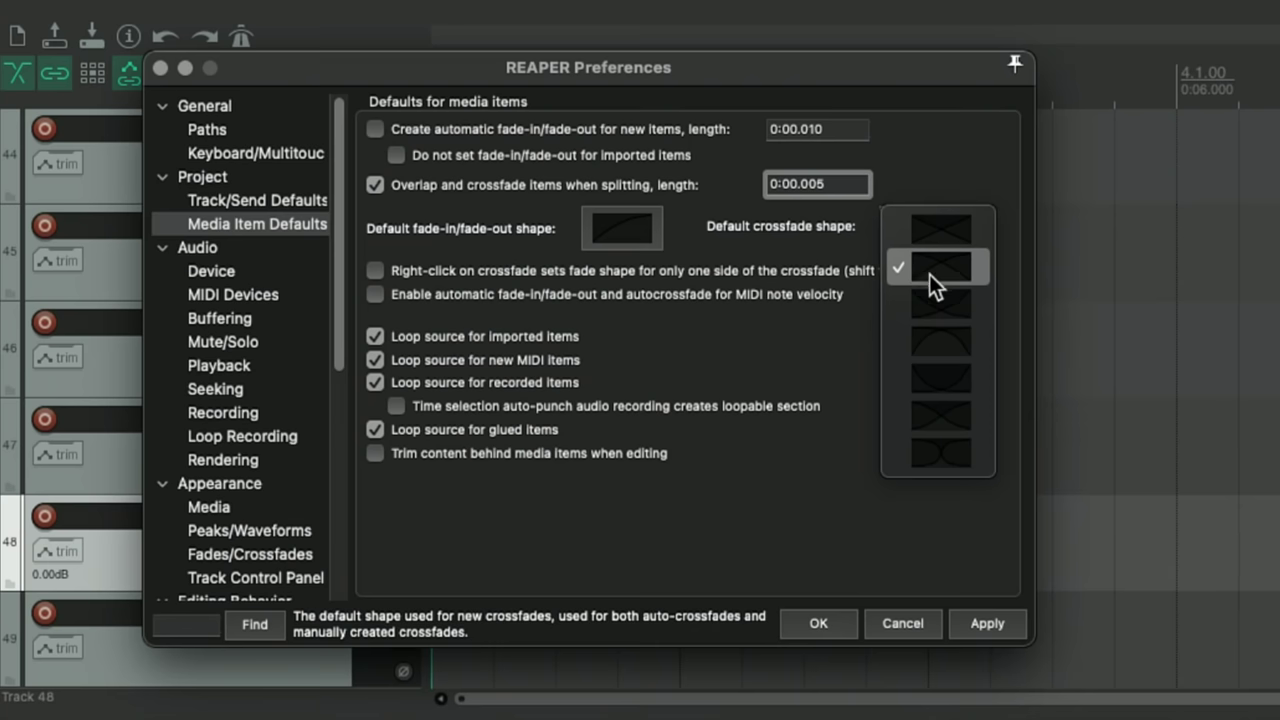
pyautogui.click(743, 255)
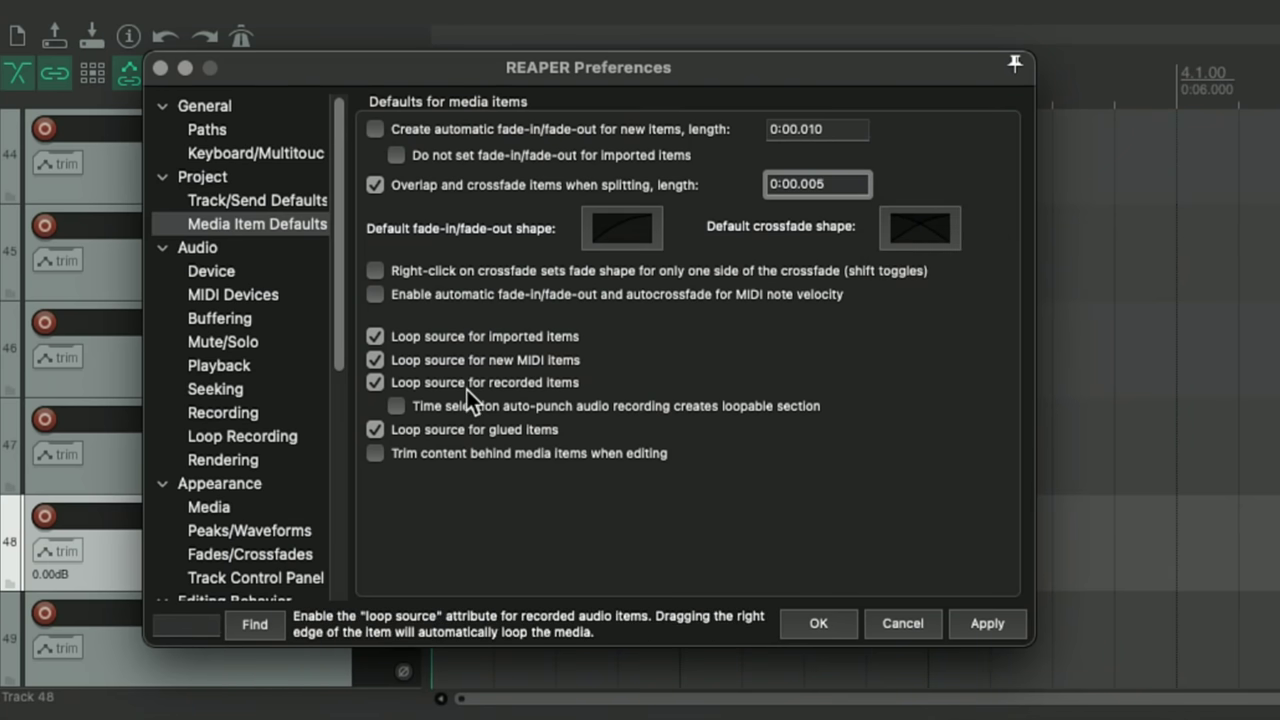
# Untick Loop source for imported, MIDI, recorded and glued items, and enable Trim content behind items.
pyautogui.click(374, 335)
pyautogui.click(375, 359)
pyautogui.click(375, 382)
pyautogui.click(376, 430)
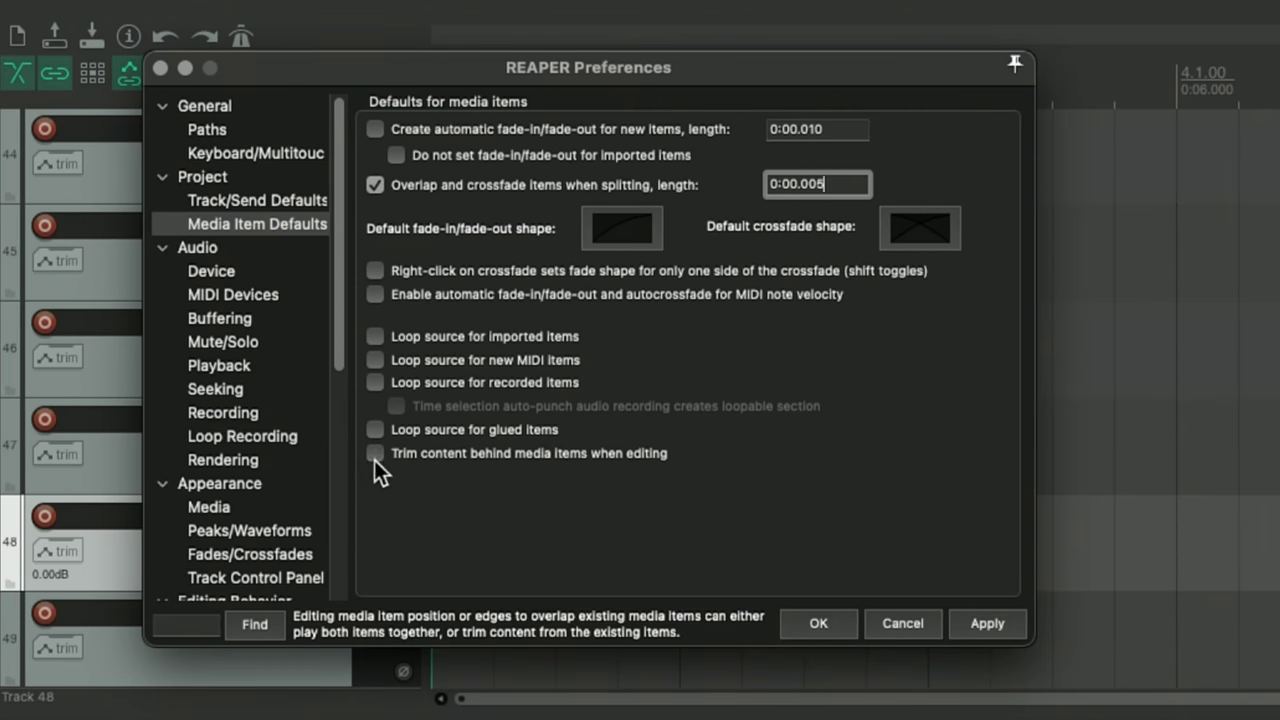
pyautogui.click(375, 458)
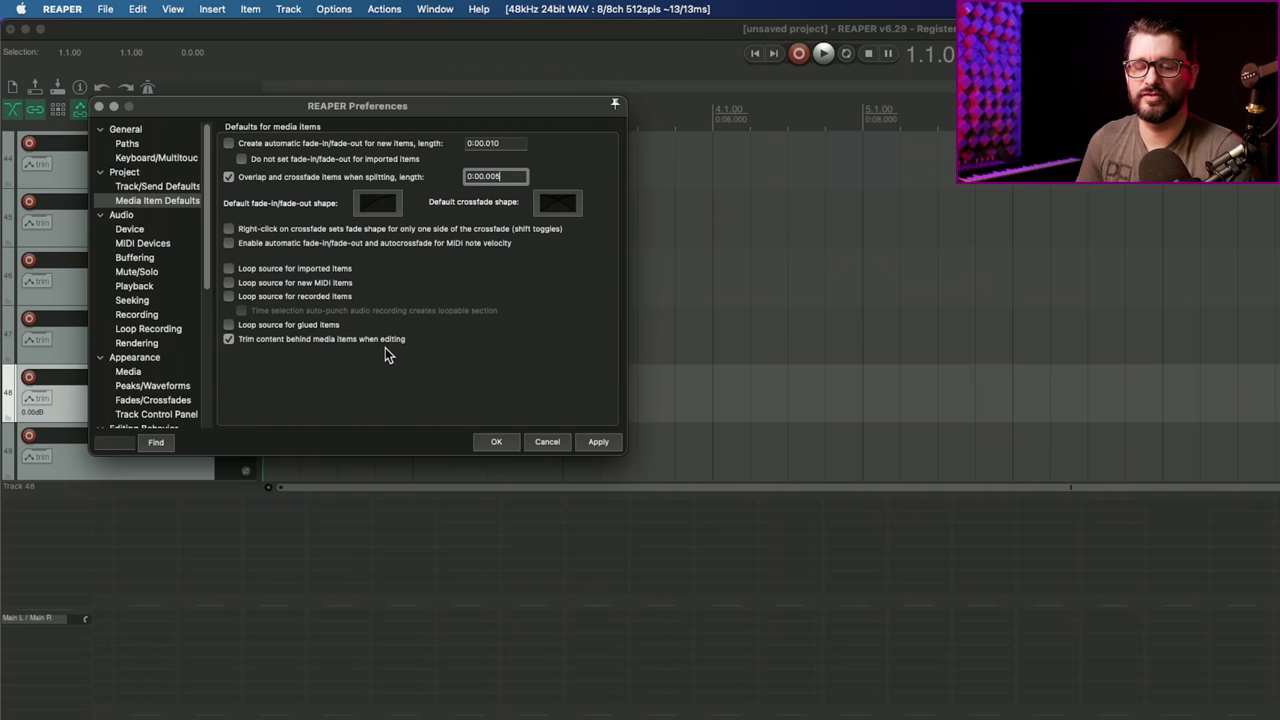
pyautogui.moveTo(389, 344)
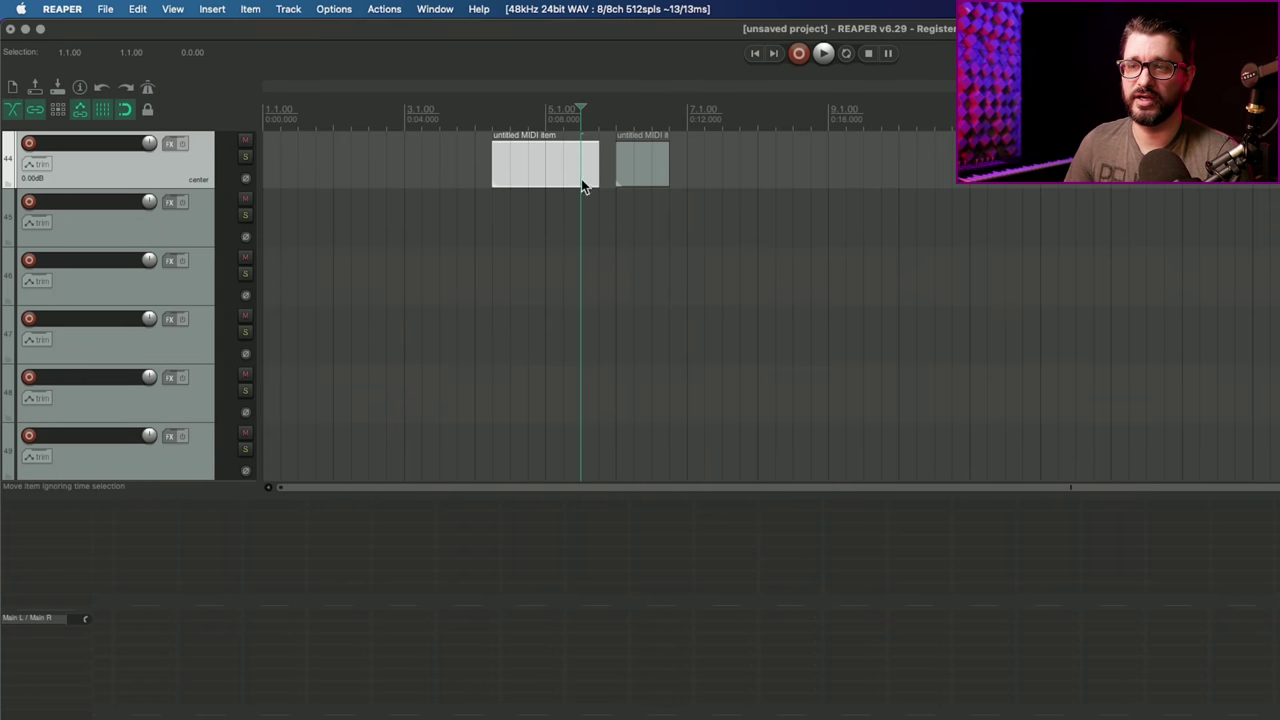
# Nudge the first MIDI item earlier, then turn off Trim content behind items in Preferences.
pyautogui.moveTo(582, 182); pyautogui.dragTo(757, 162)
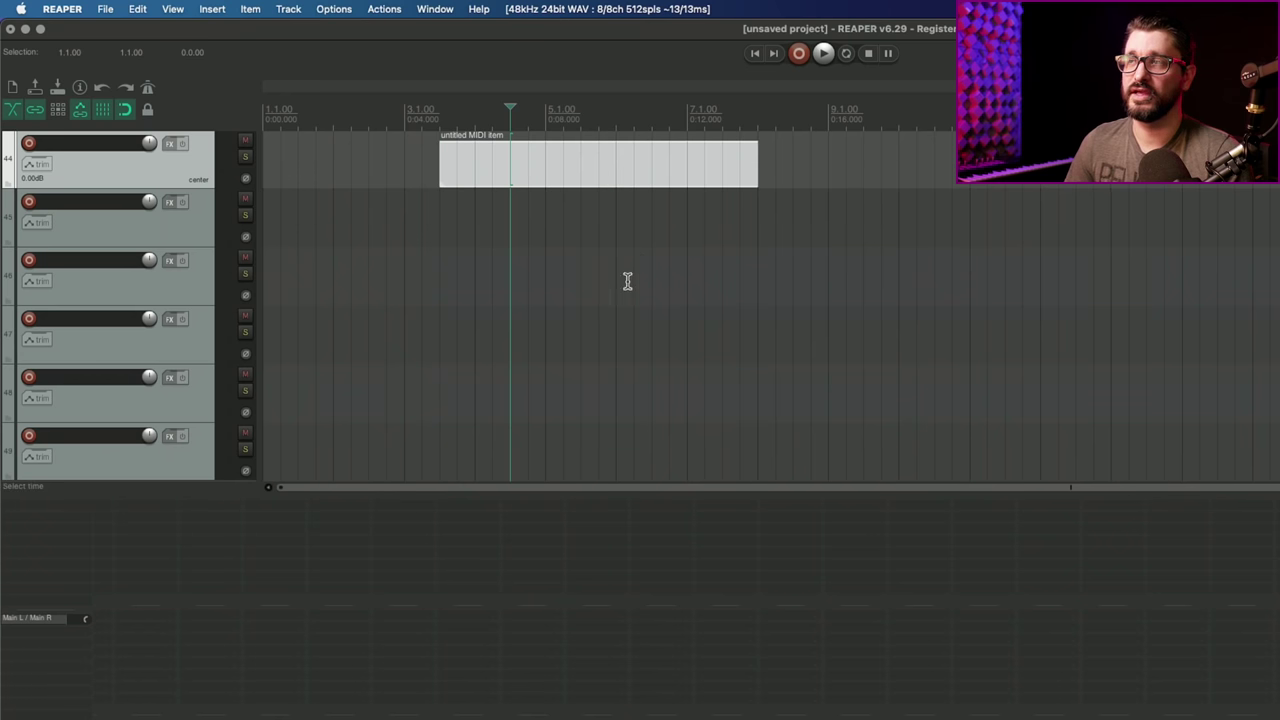
pyautogui.press('super+comma')
pyautogui.click(324, 339)
pyautogui.click(506, 440)
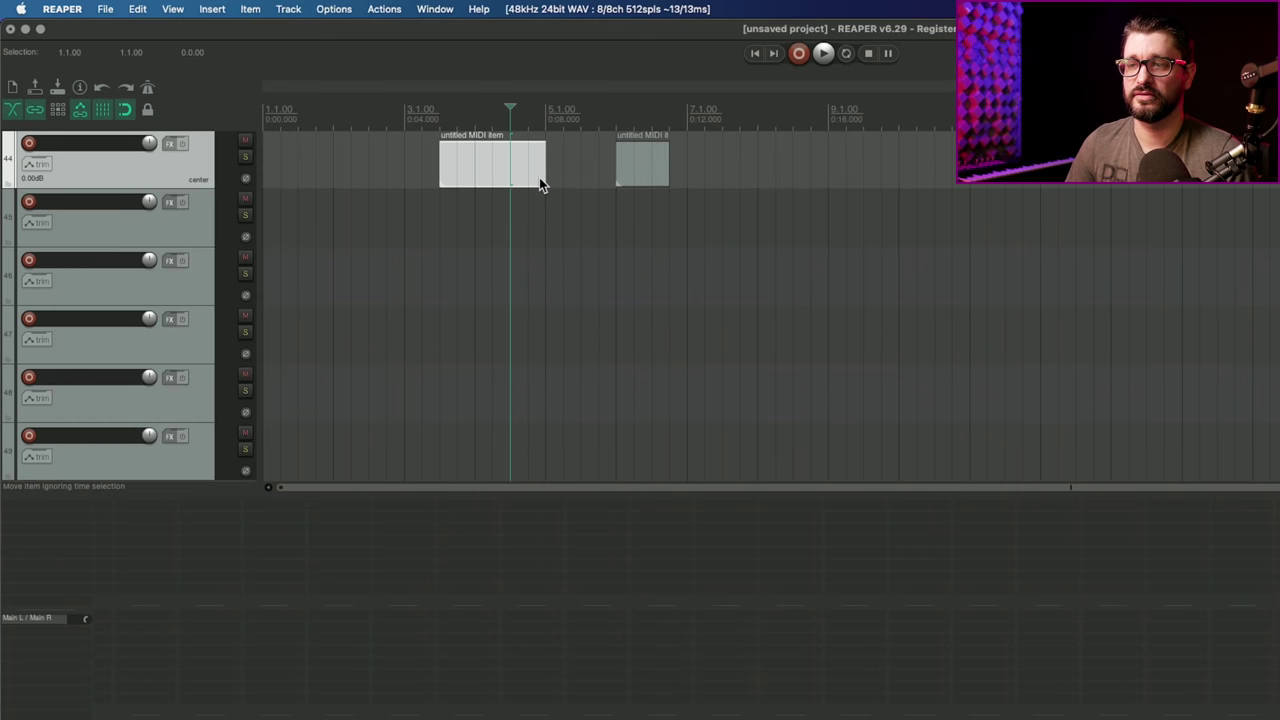
# Stretch the first MIDI item behind the second, shift it a beat earlier, and reopen Preferences.
pyautogui.moveTo(545, 172); pyautogui.dragTo(776, 175)
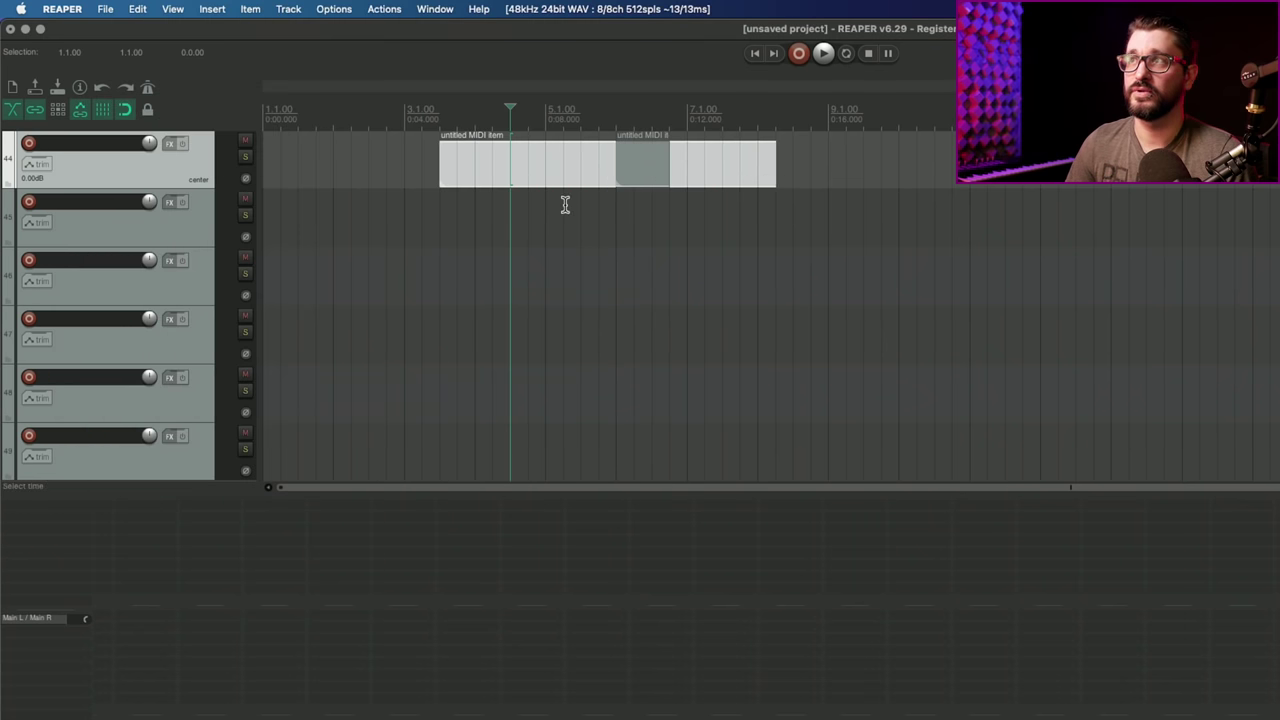
pyautogui.click(643, 172)
pyautogui.moveTo(545, 176)
pyautogui.mouseDown()
pyautogui.moveTo(497, 171)
pyautogui.moveTo(528, 166)
pyautogui.moveTo(524, 182)
pyautogui.mouseUp()
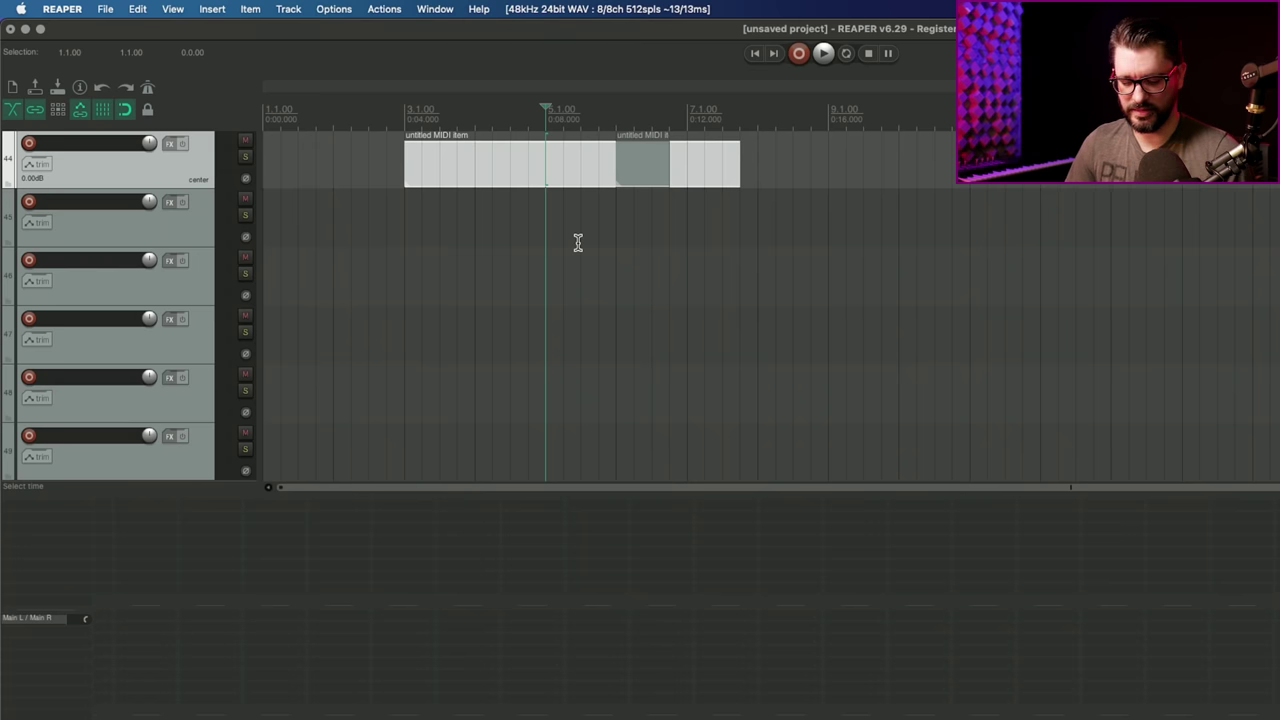
pyautogui.press('super+comma')
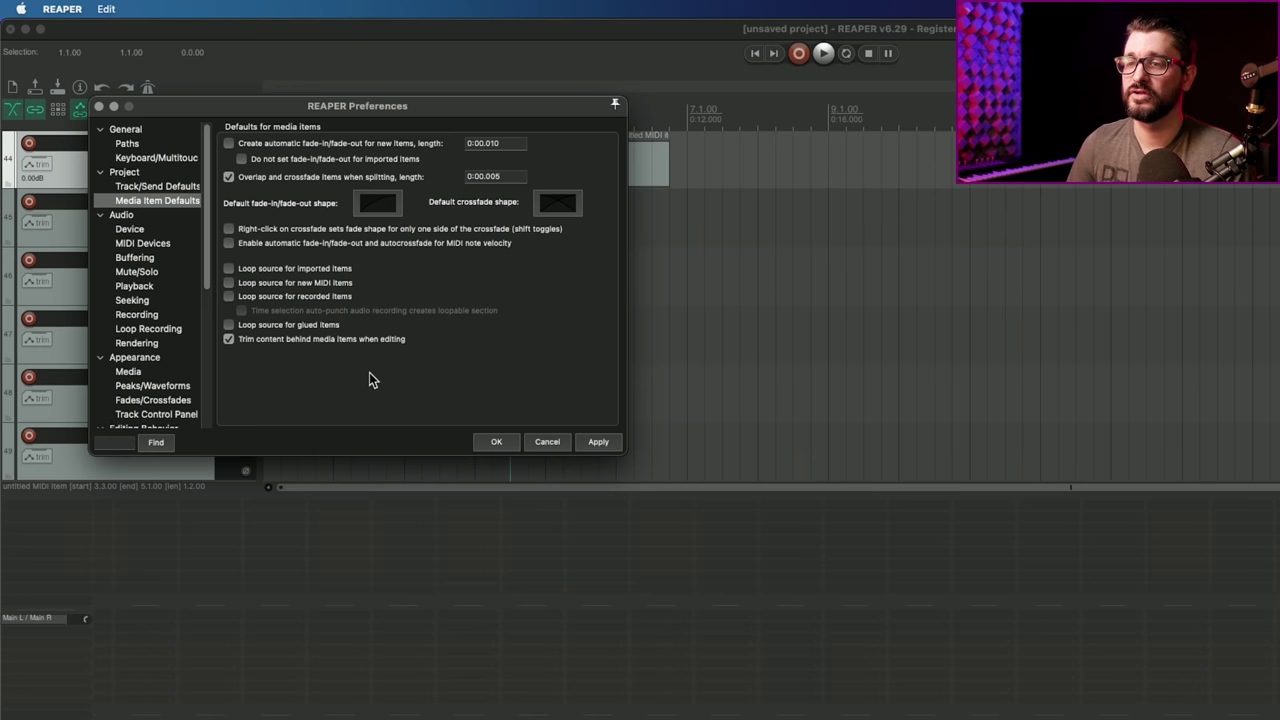
# On the Audio page, untick Close audio device when inactive, the tiny fade, and non-standard stereo pairs.
pyautogui.click(122, 215)
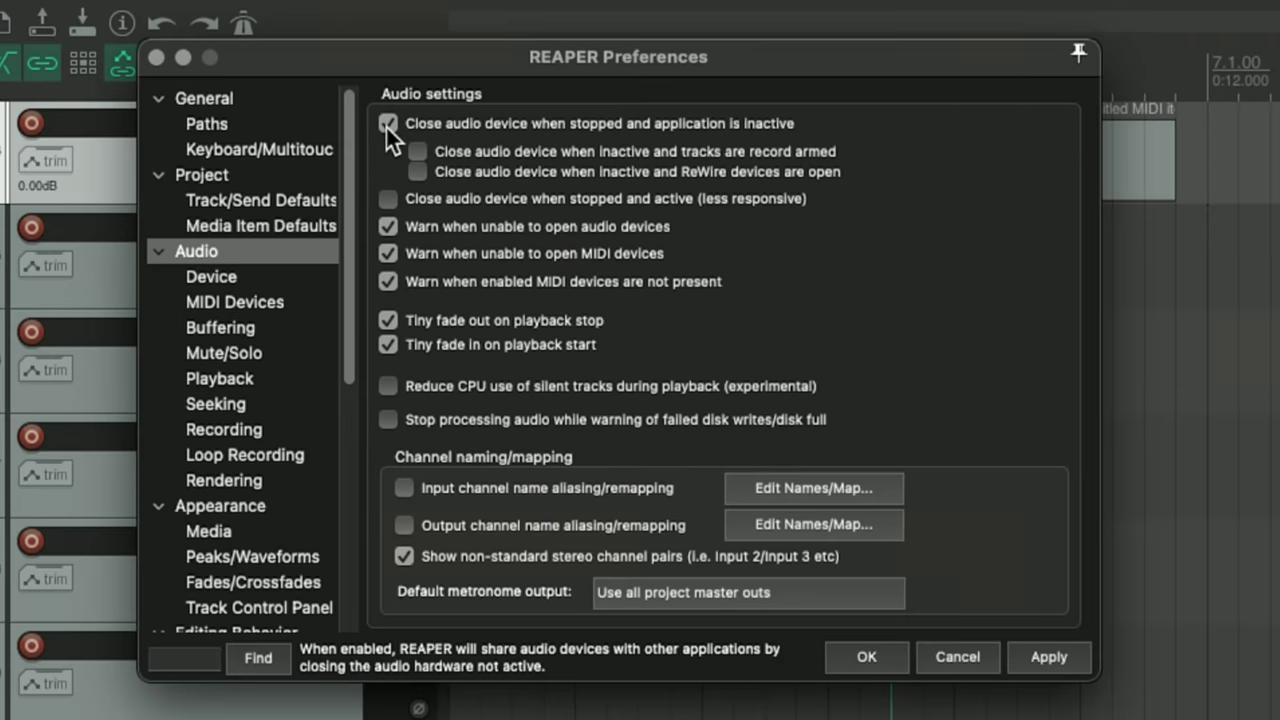
pyautogui.click(386, 127)
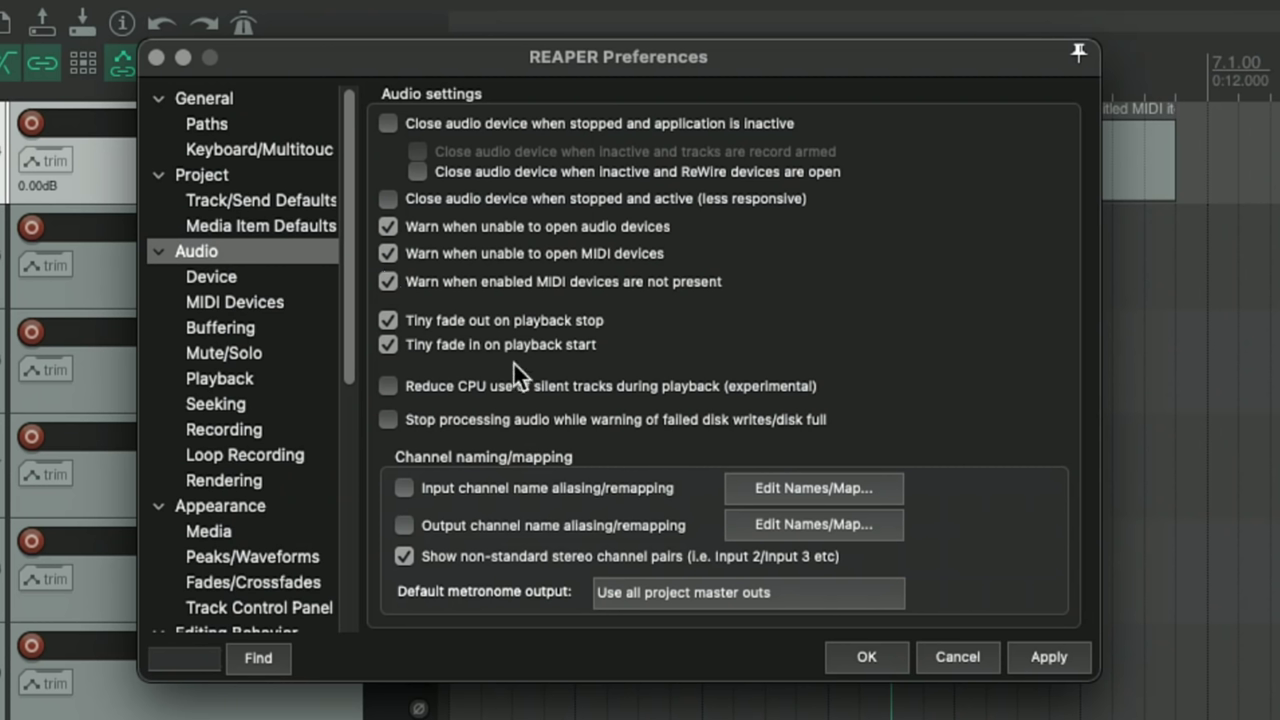
pyautogui.click(388, 320)
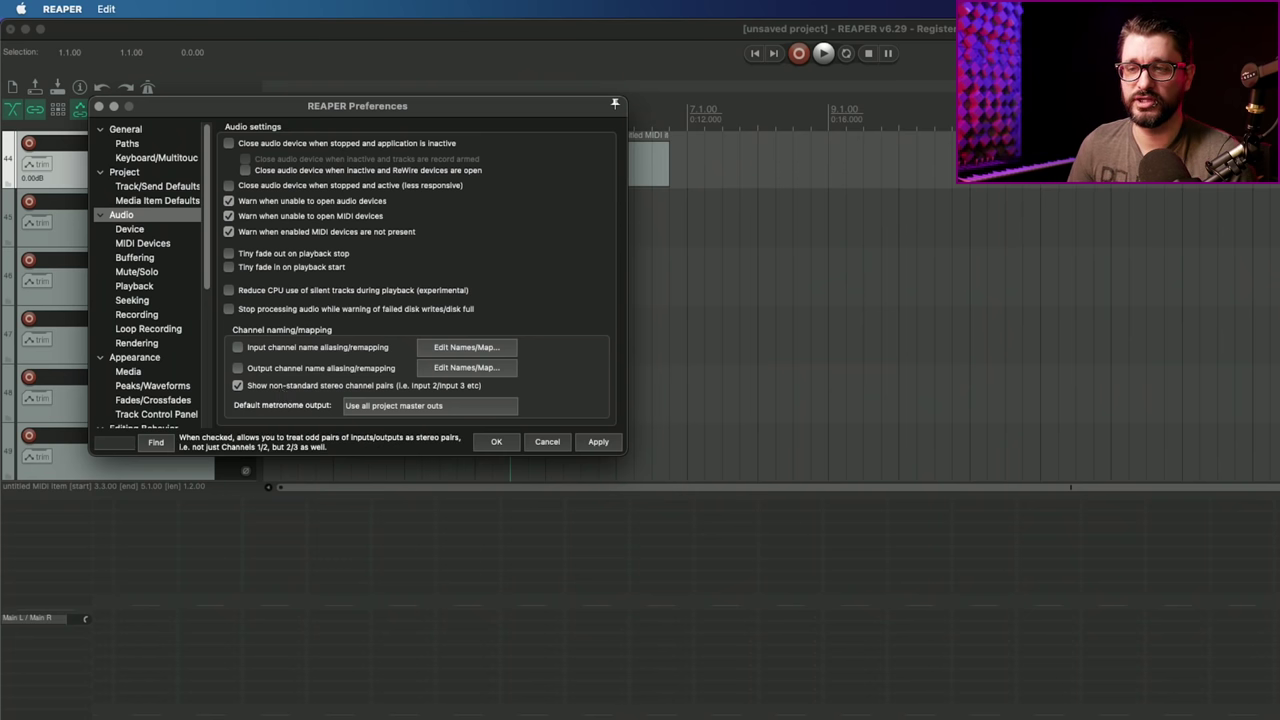
pyautogui.click(281, 389)
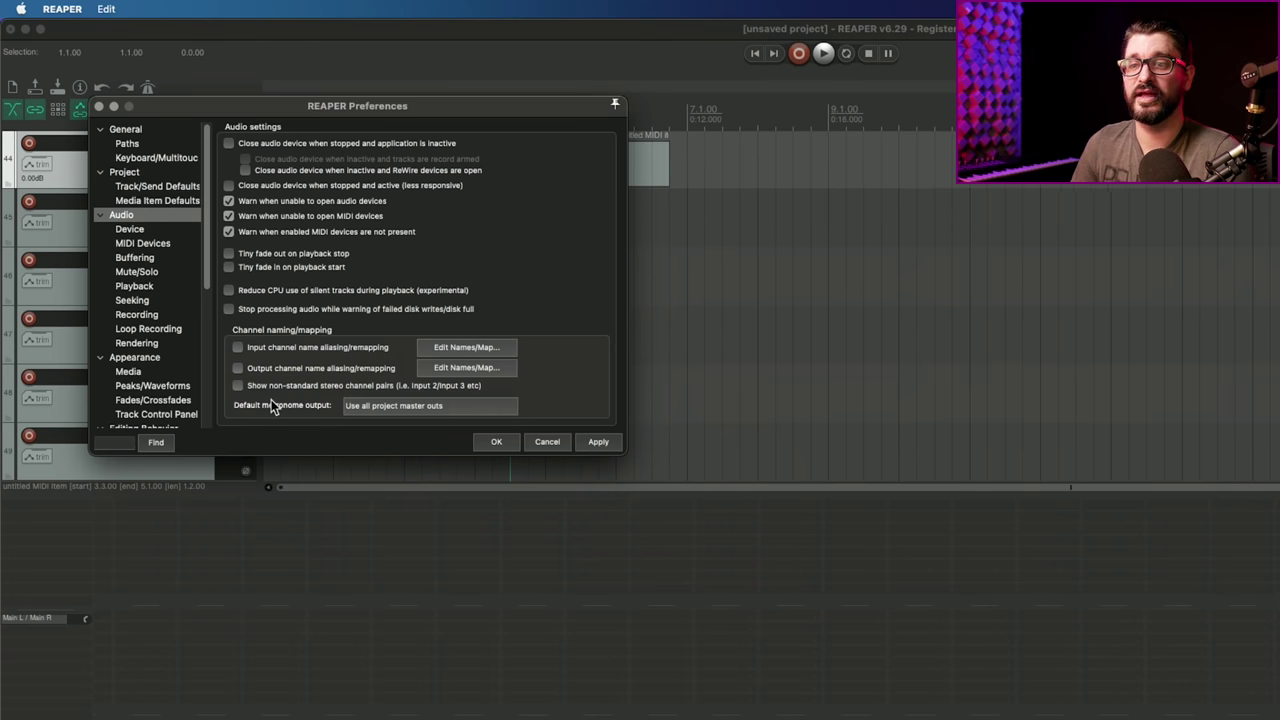
pyautogui.moveTo(275, 385)
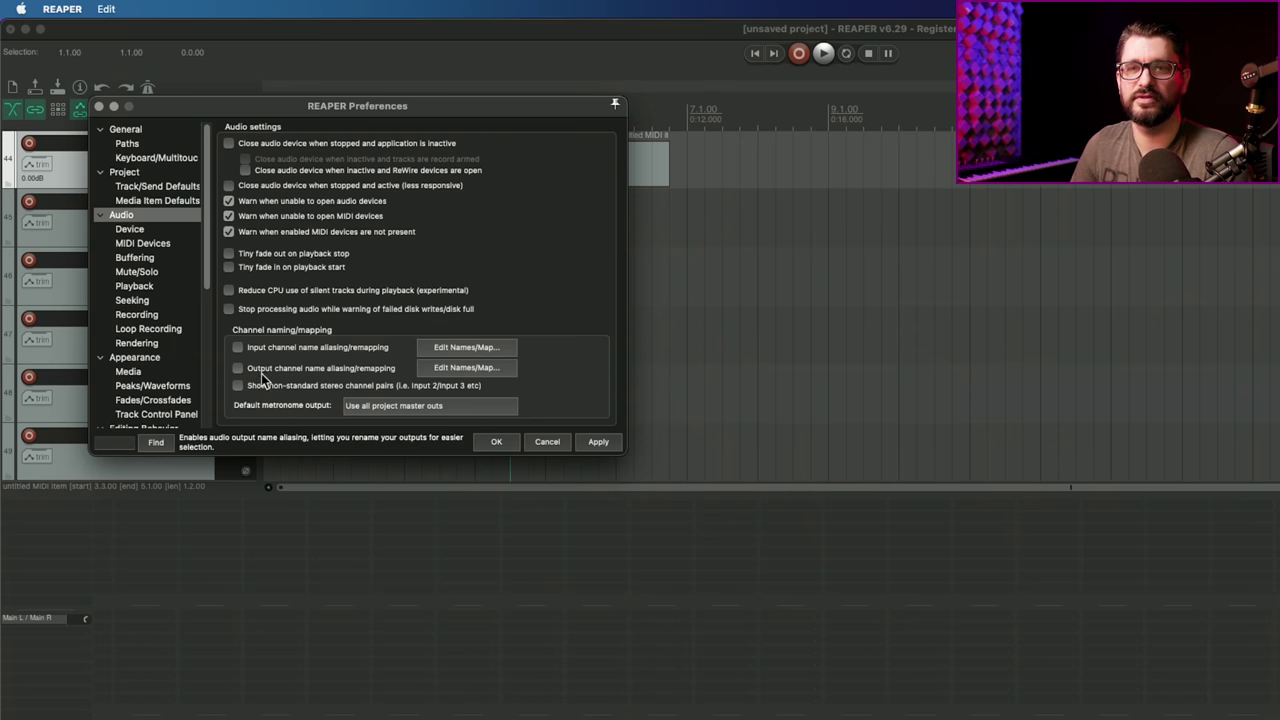
# Select AudioFuse as the audio device, requesting a 48000 sample rate and 512 block size.
pyautogui.click(129, 229)
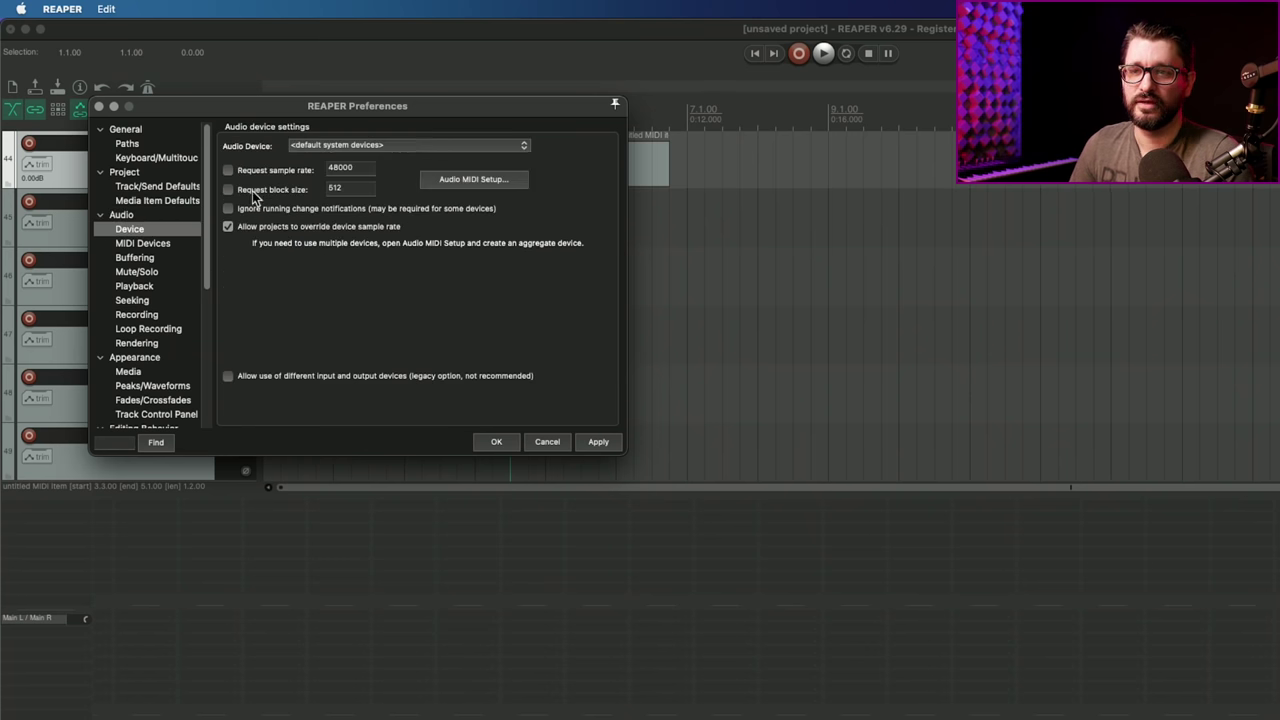
pyautogui.click(406, 147)
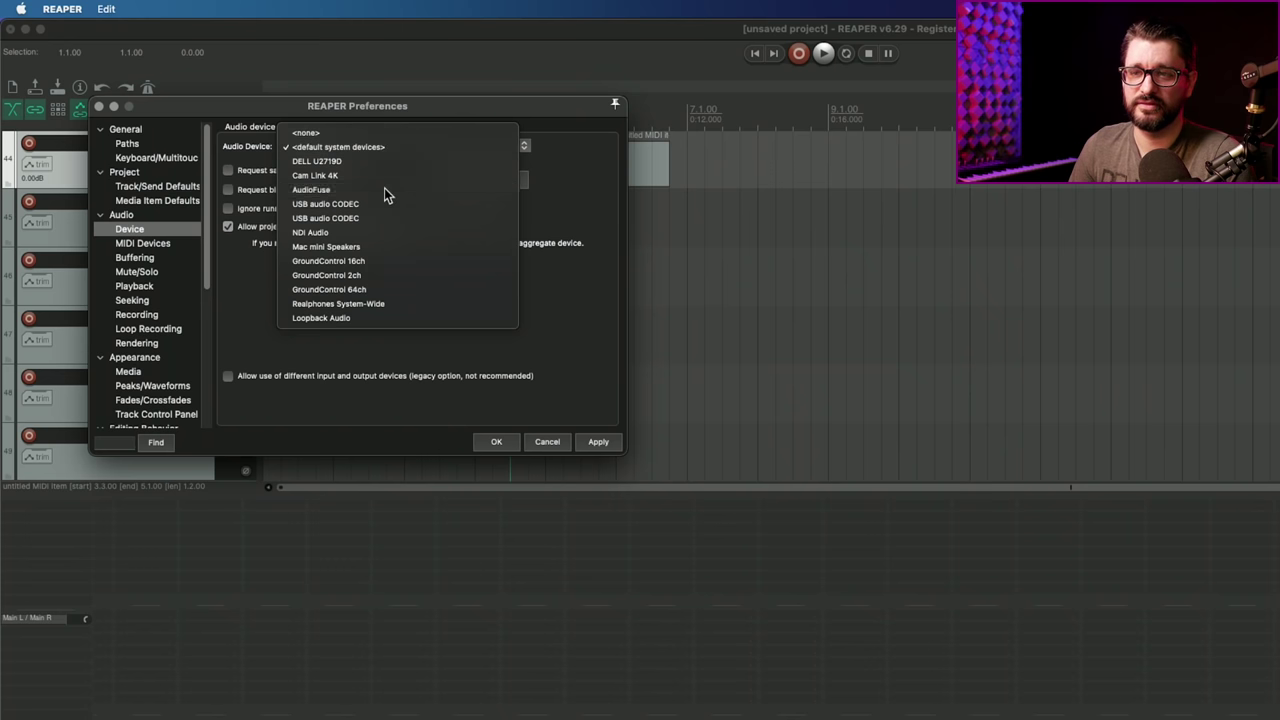
pyautogui.click(383, 191)
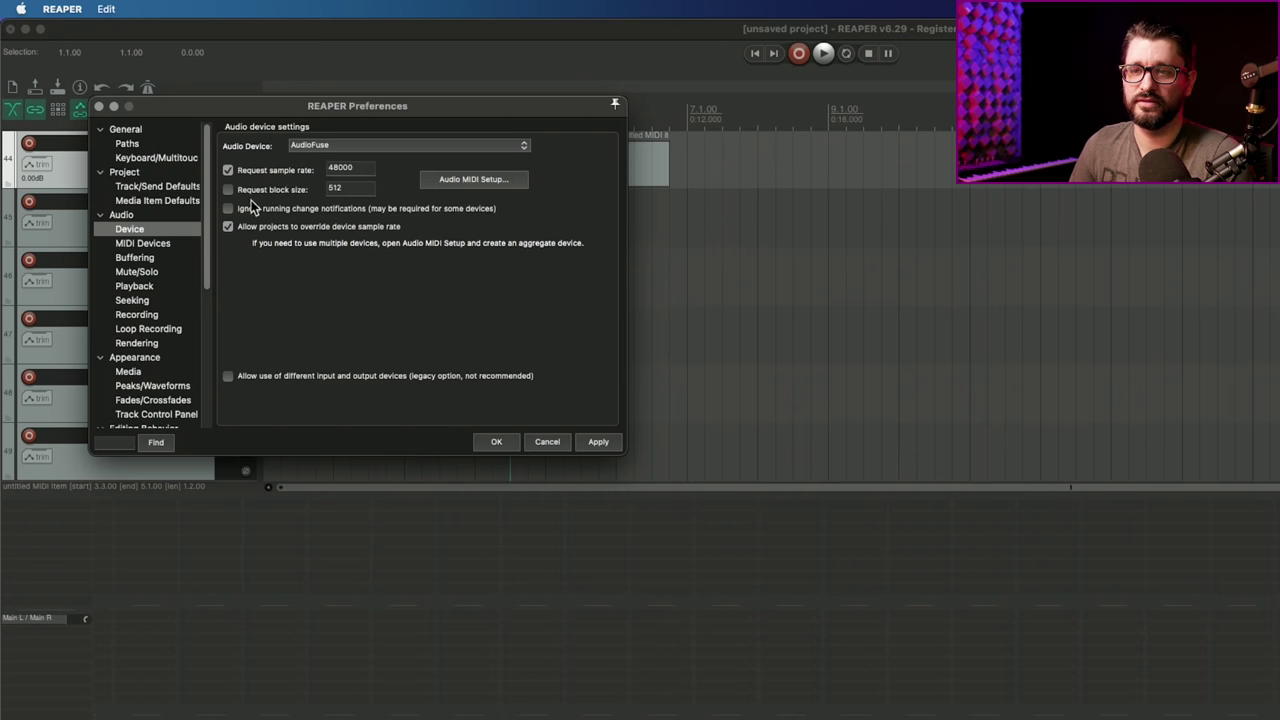
pyautogui.click(263, 191)
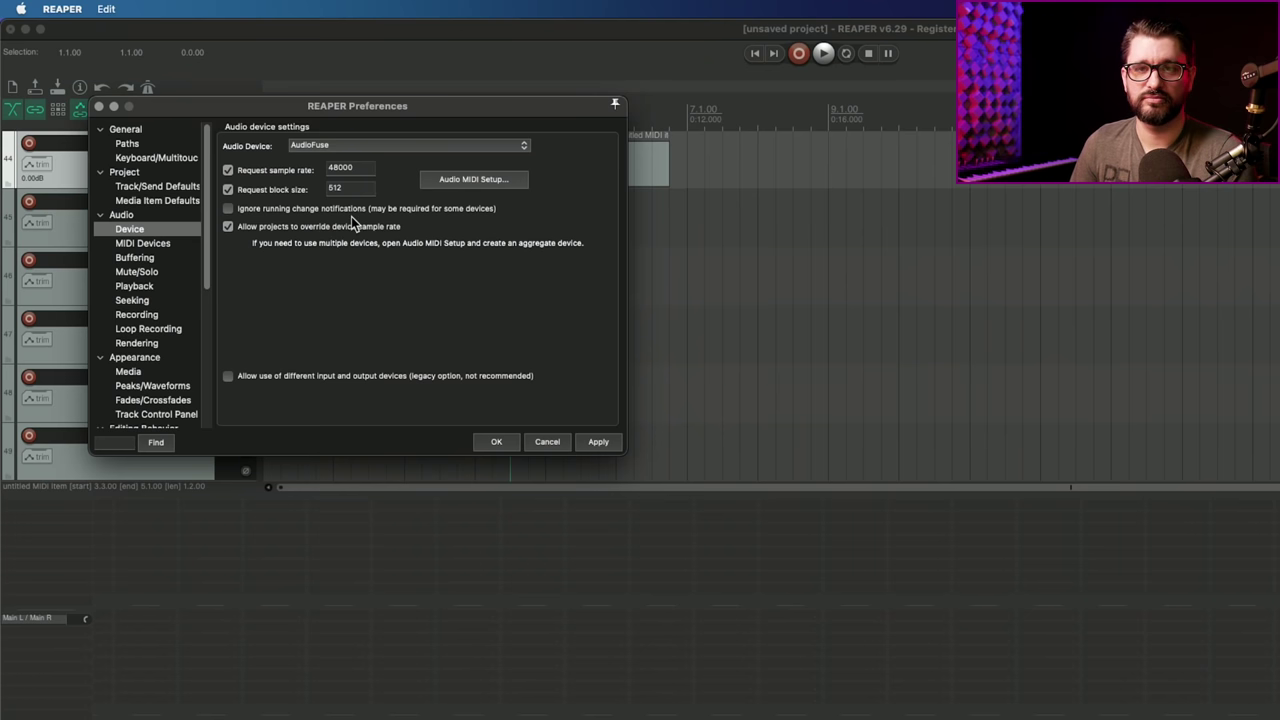
# Uncheck 'Stop/repeat playback at end of project' on the Playback page, then go to Recording.
pyautogui.click(150, 286)
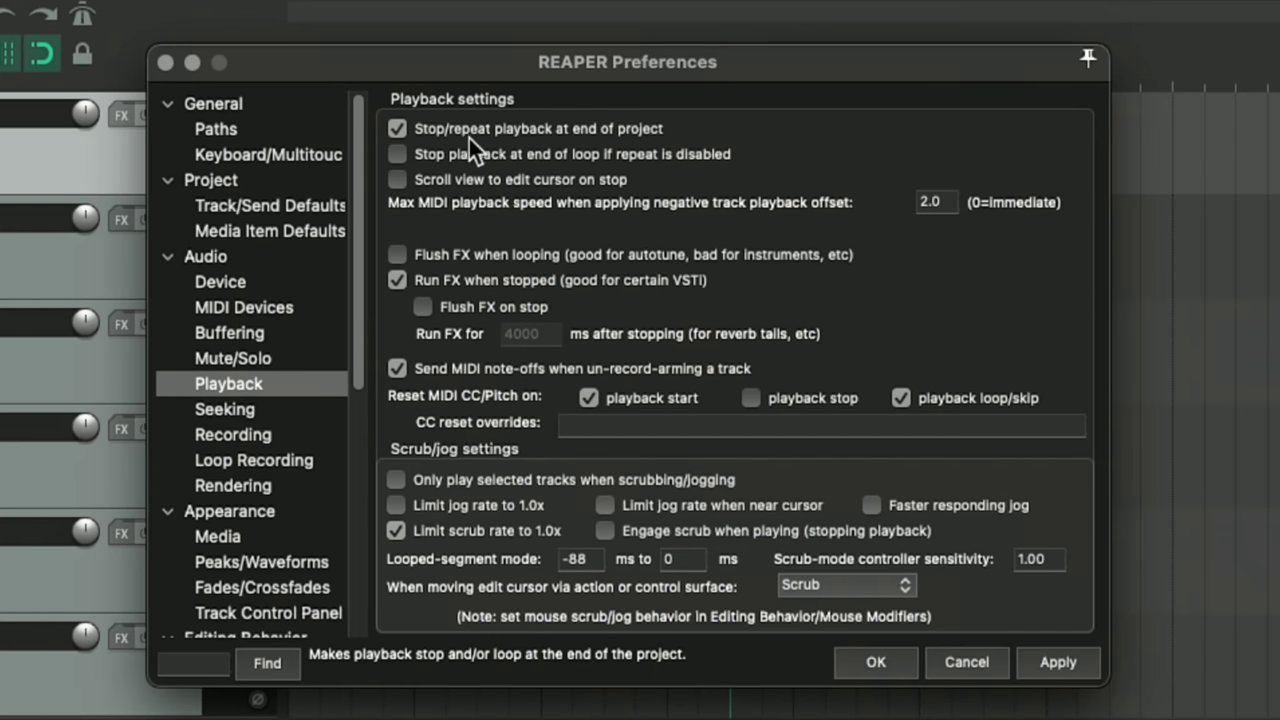
pyautogui.click(621, 130)
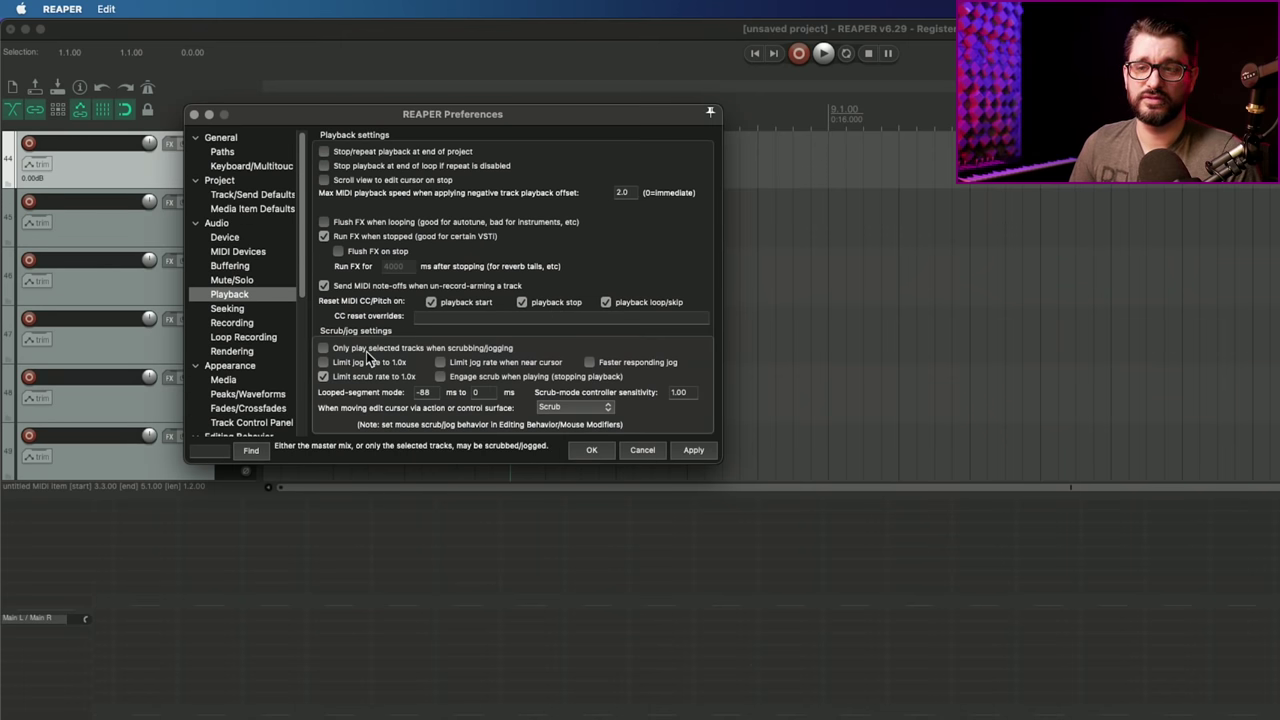
pyautogui.click(245, 322)
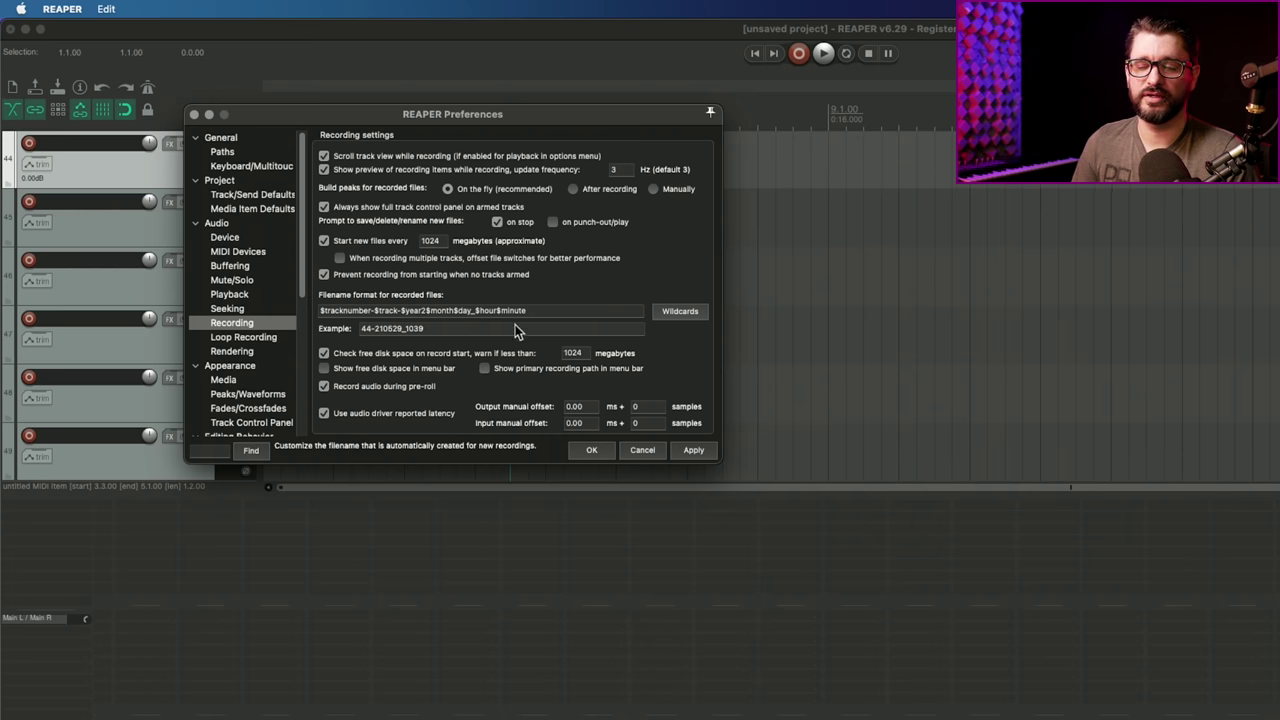
# Replace the date-based filename format with the $track wildcard followed by ' - '.
pyautogui.moveTo(400, 310); pyautogui.dragTo(543, 313)
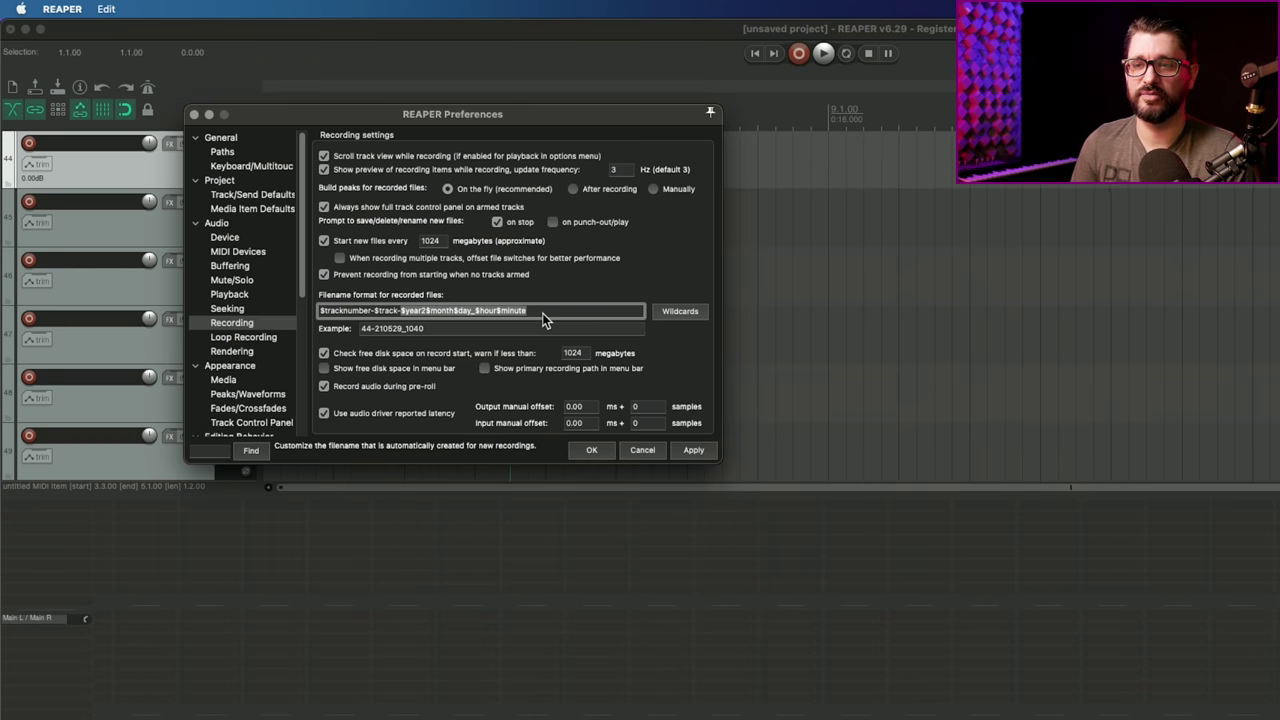
pyautogui.click(456, 327)
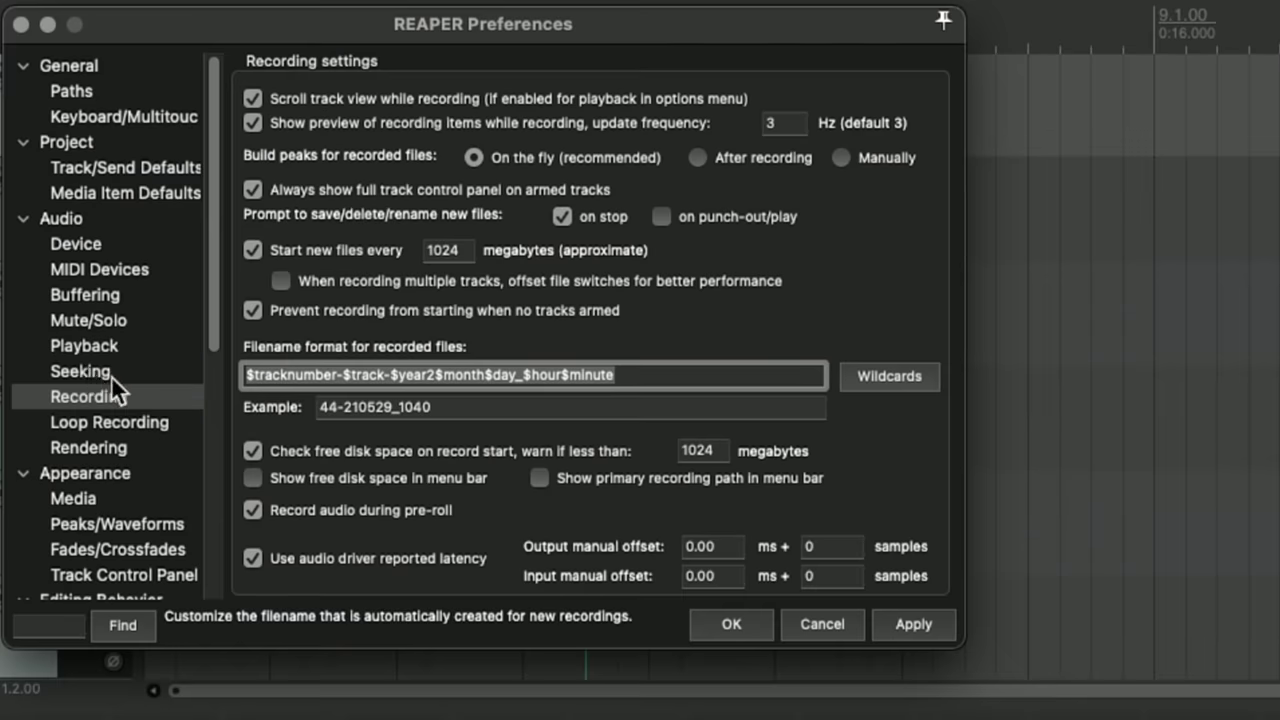
pyautogui.press('BackSpace')
pyautogui.click(886, 376)
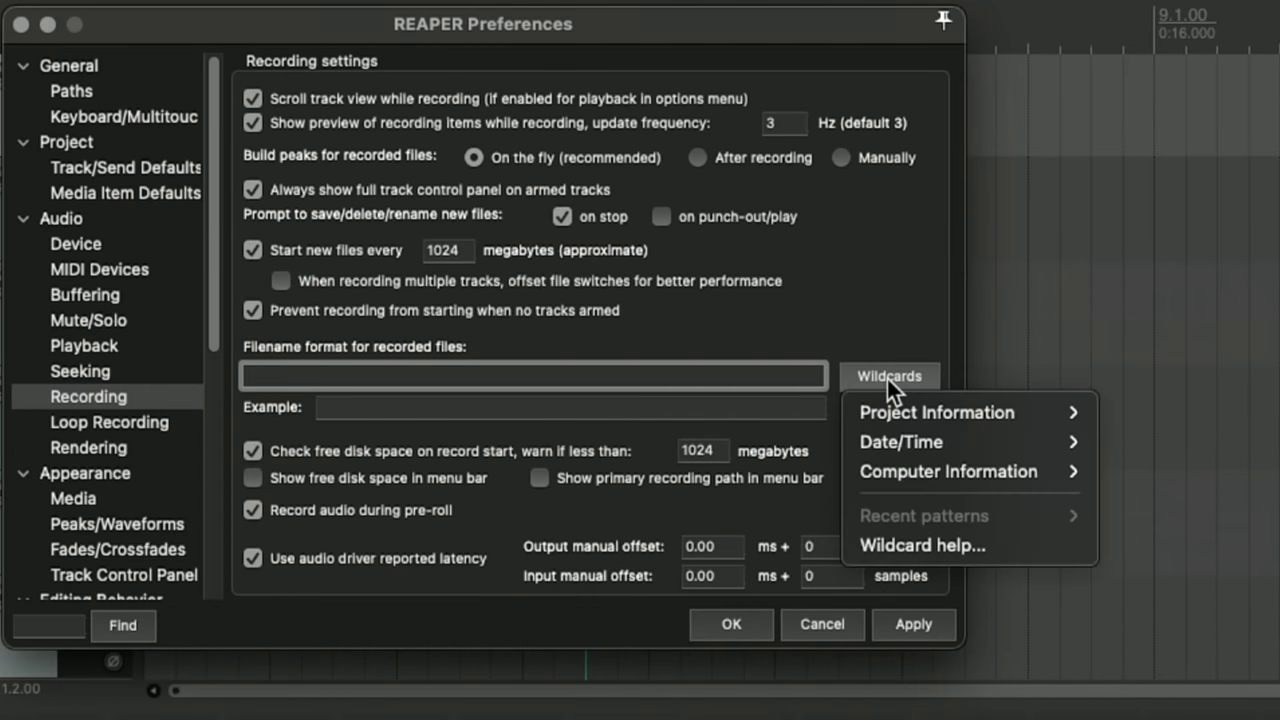
pyautogui.moveTo(995, 410)
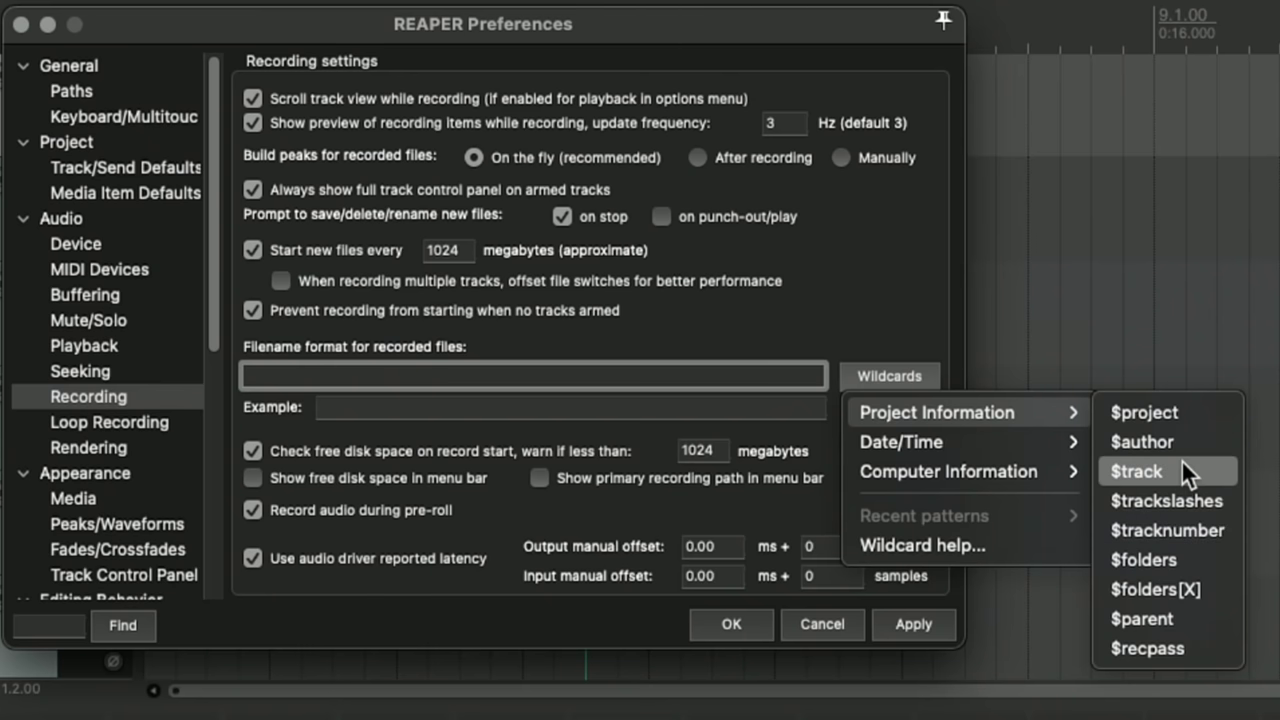
pyautogui.click(1160, 467)
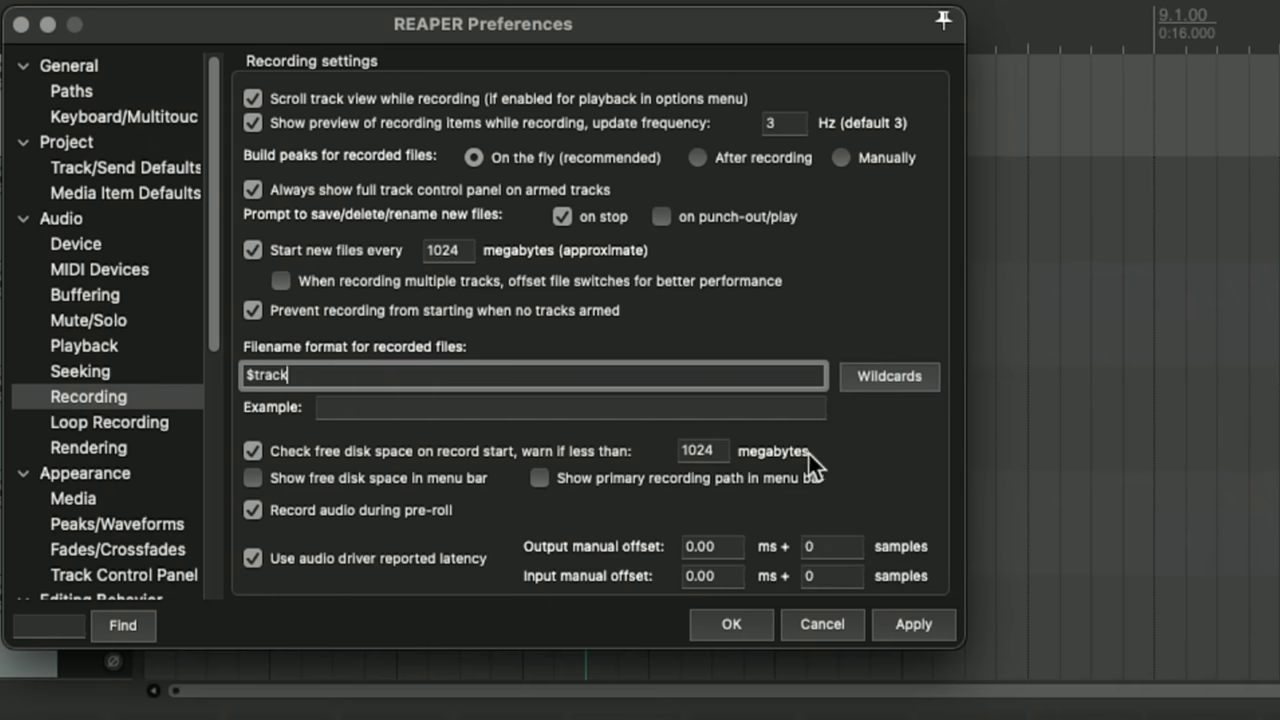
pyautogui.write('-')
# Append the $recpass wildcard padded with 00, giving '$track - $recpass00'.
pyautogui.click(880, 378)
pyautogui.moveTo(966, 408)
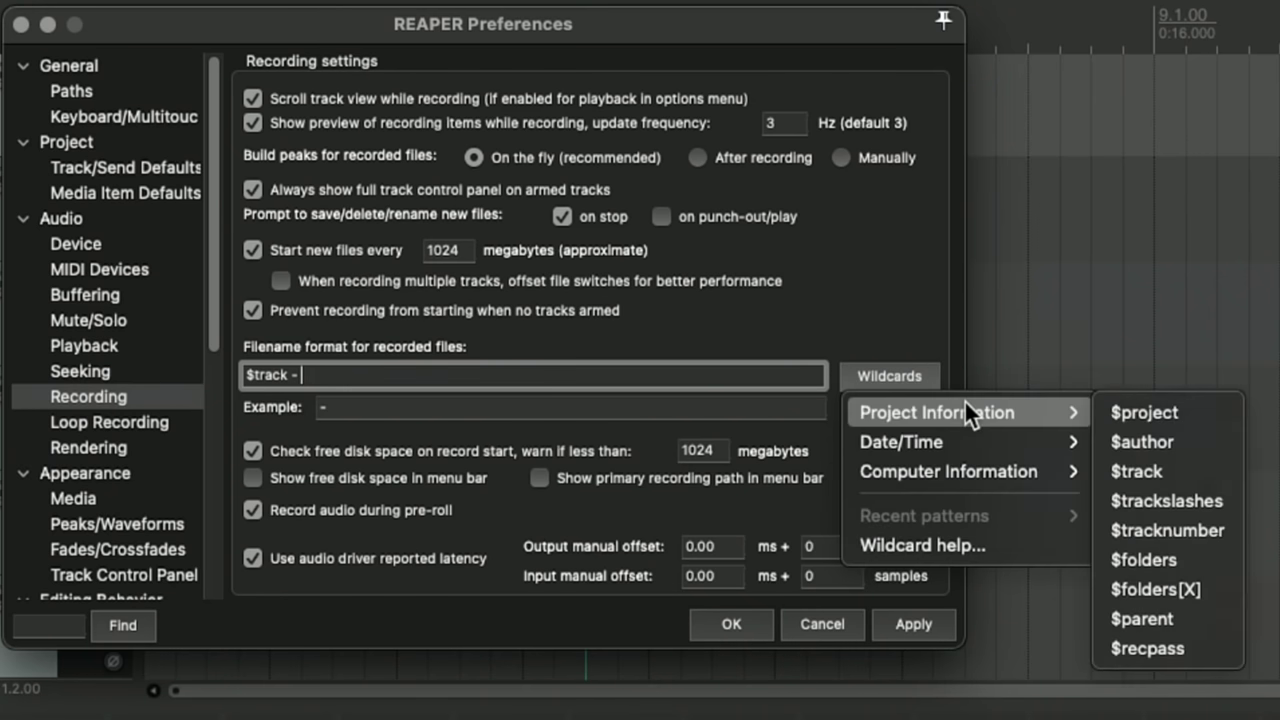
pyautogui.click(1183, 649)
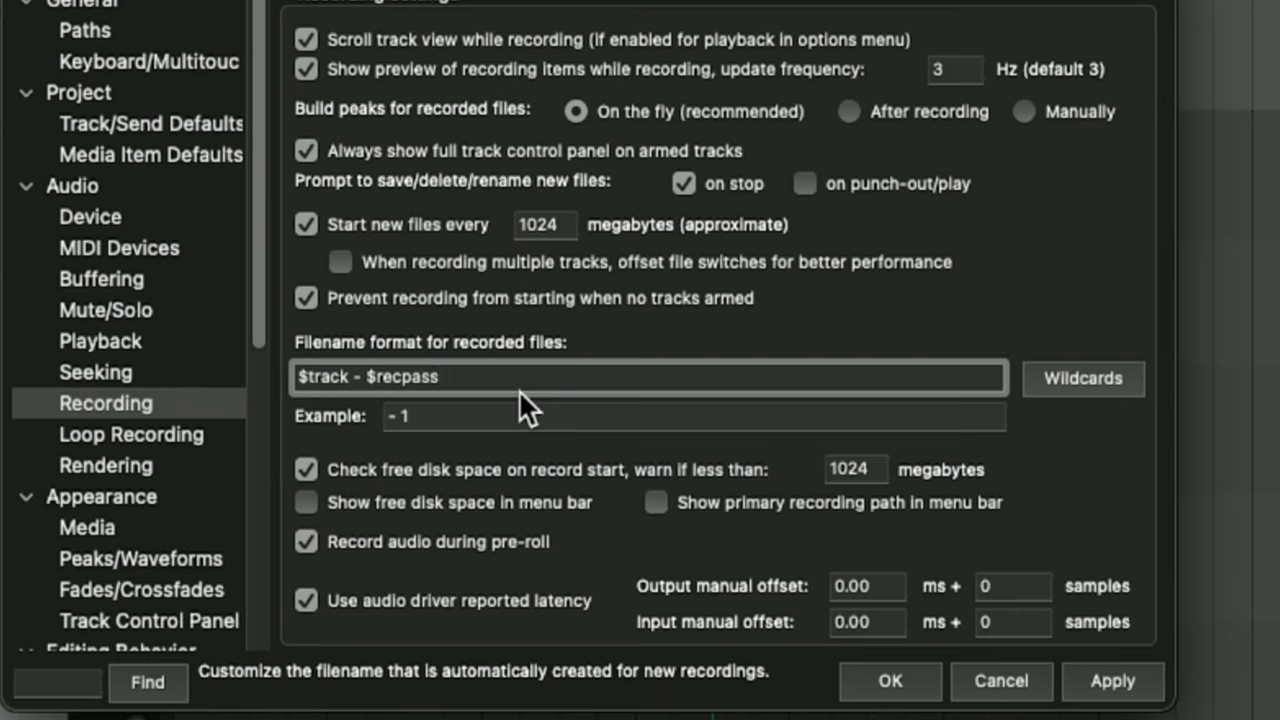
pyautogui.write('000')
pyautogui.press('BackSpace')
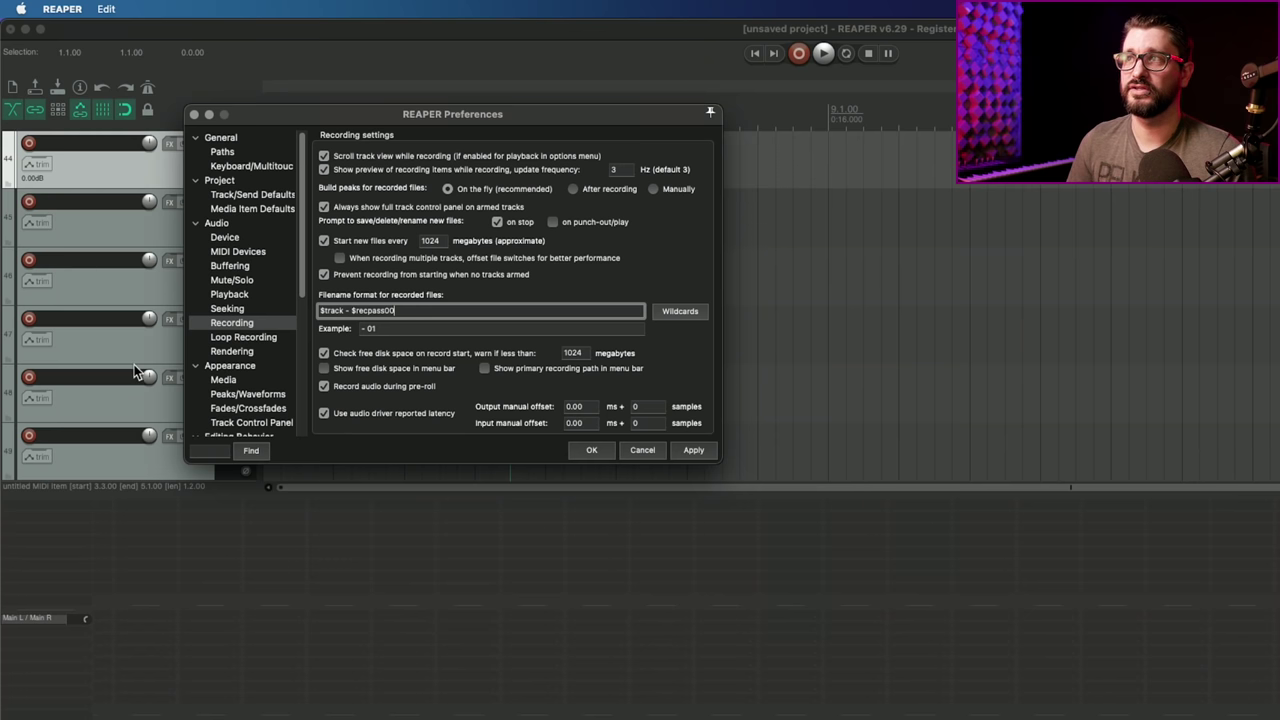
pyautogui.moveTo(388, 326); pyautogui.dragTo(359, 333)
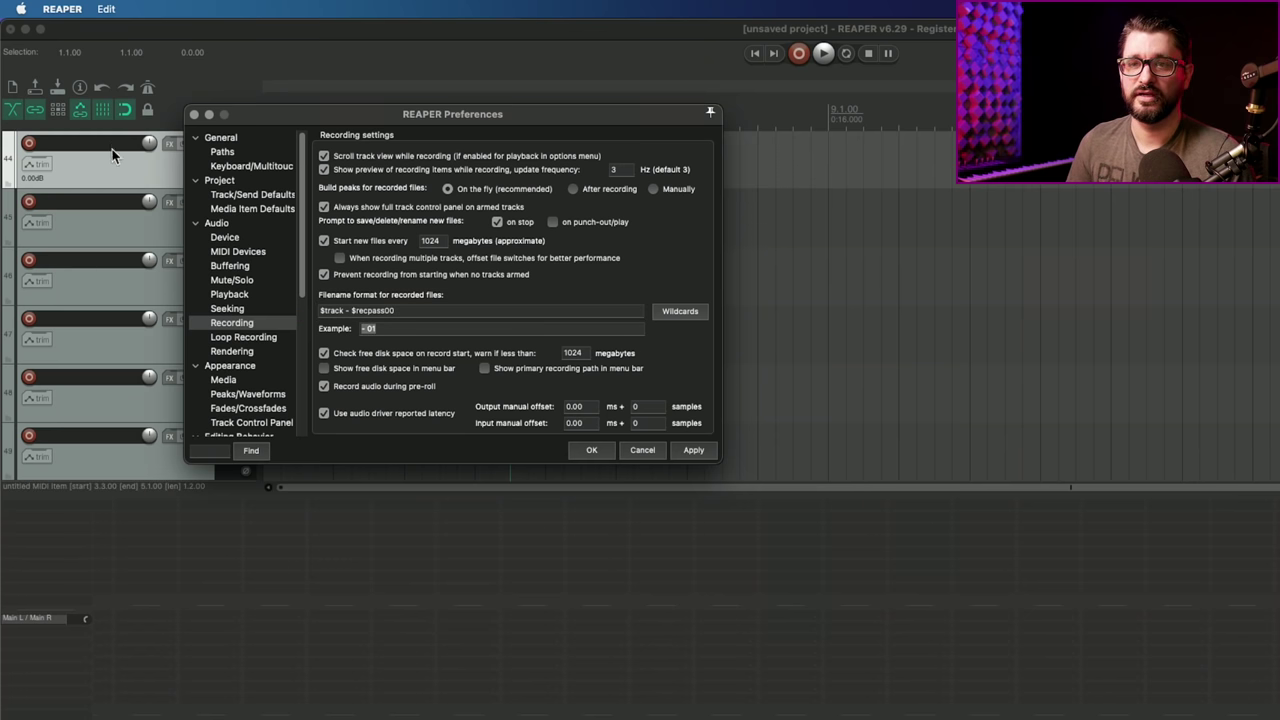
pyautogui.moveTo(720, 475); pyautogui.dragTo(803, 472)
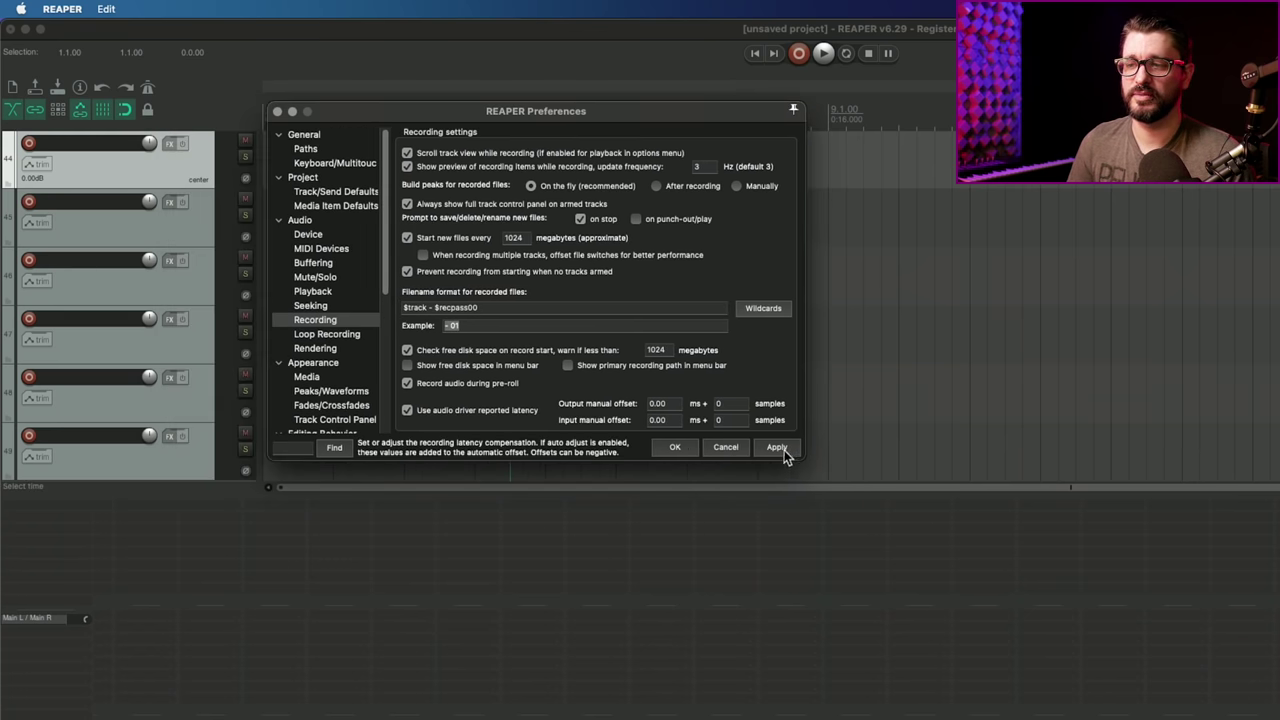
# Apply the filename format, rename the first track 'guitar', and reopen Preferences to see 'guitar - 01'.
pyautogui.click(782, 448)
pyautogui.click(72, 142)
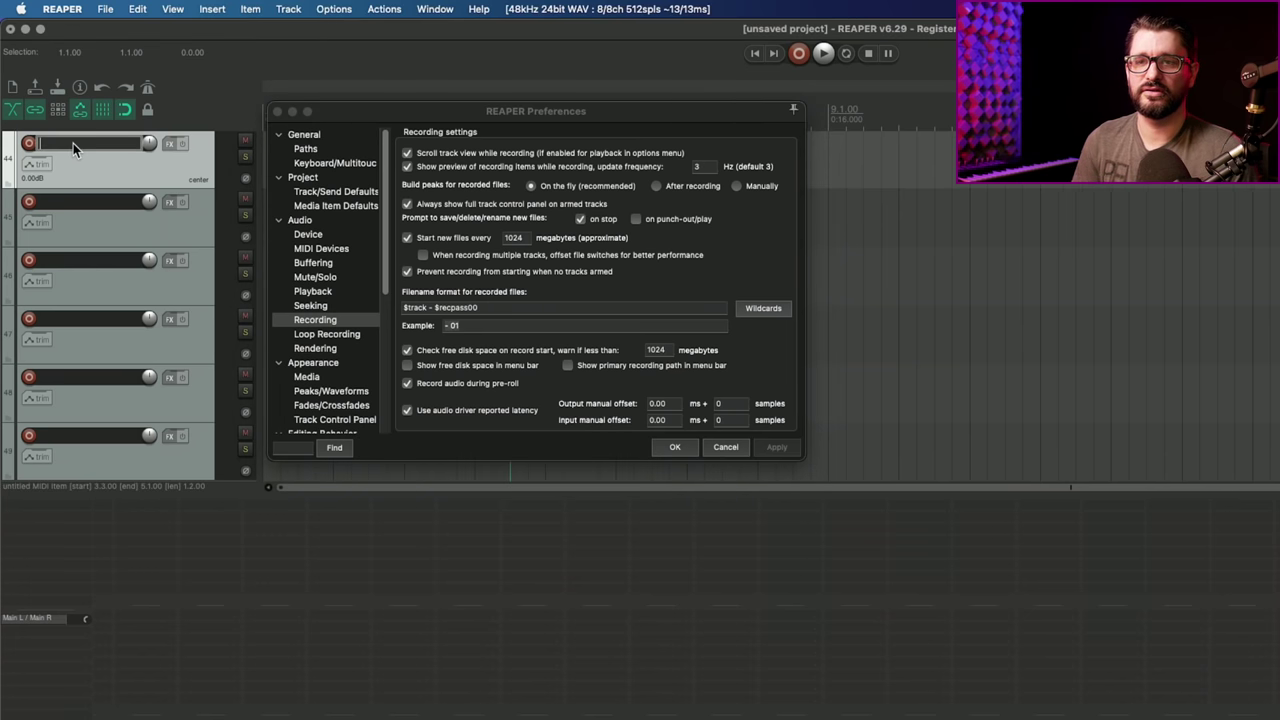
pyautogui.write('guitar')
pyautogui.press('Return')
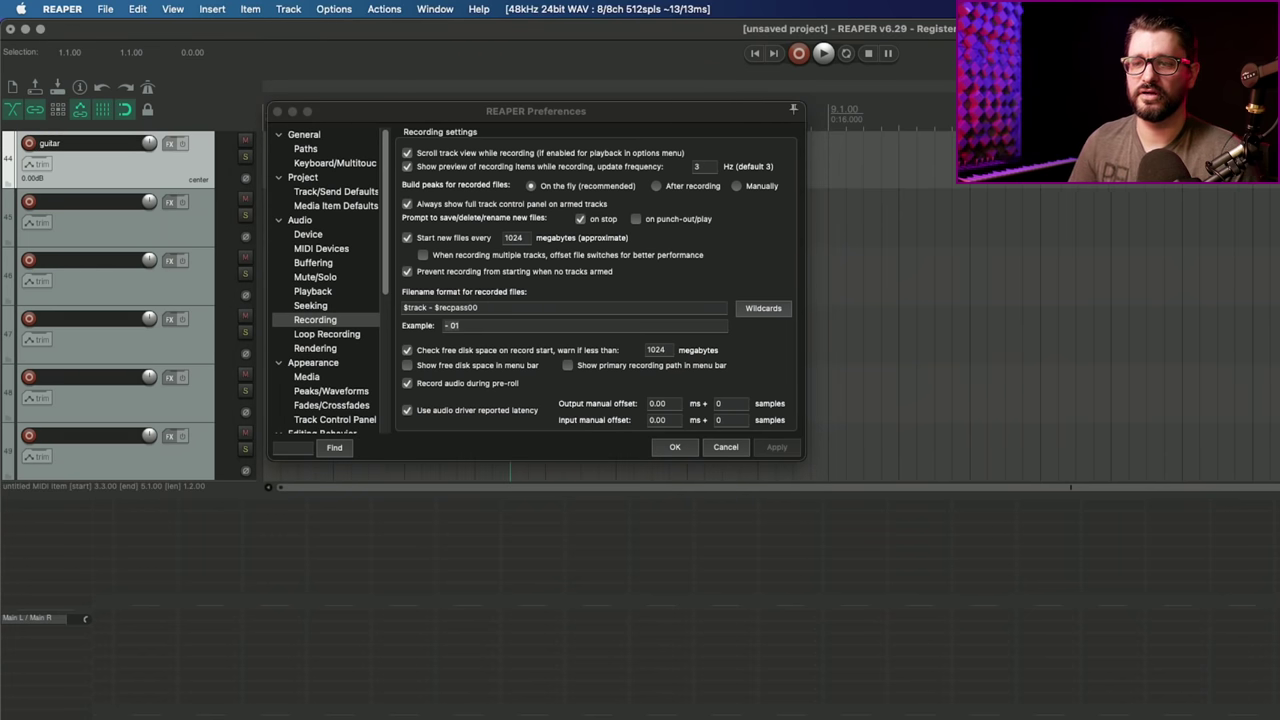
pyautogui.click(501, 114)
pyautogui.press('Escape')
pyautogui.press('super+comma')
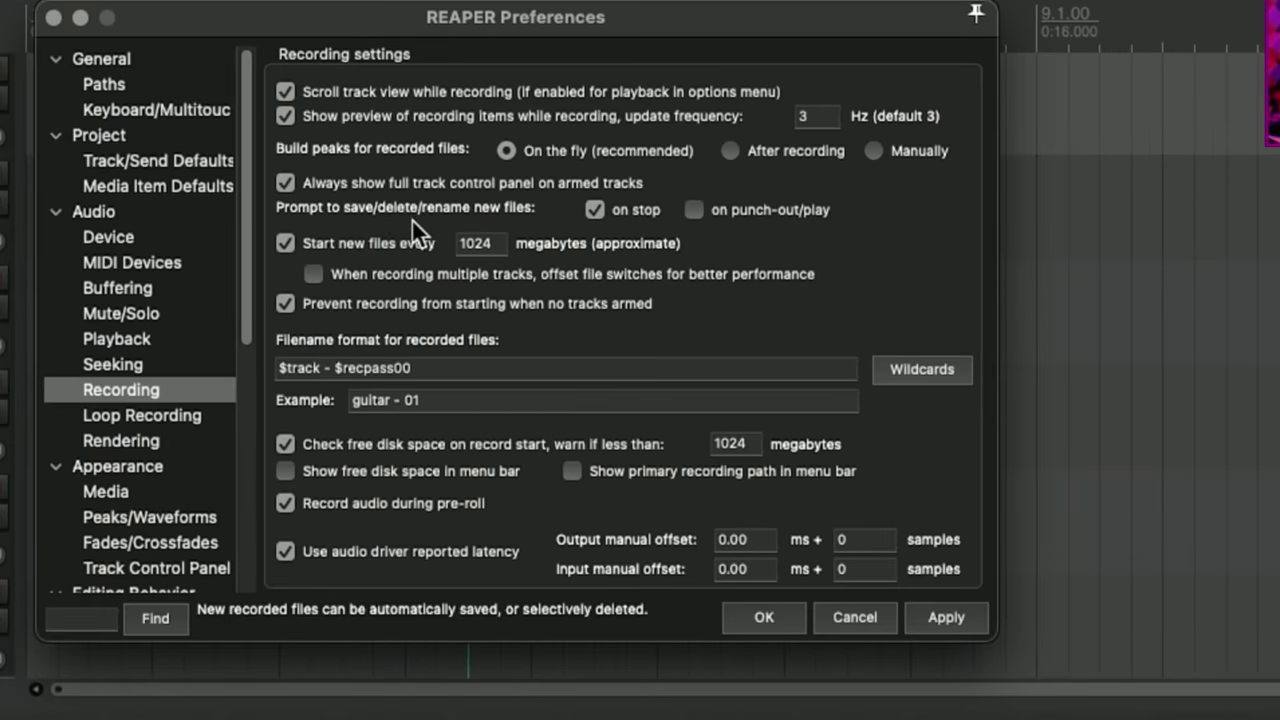
# Untick 'on stop' for the Prompt to save/delete/rename new files option.
pyautogui.click(595, 209)
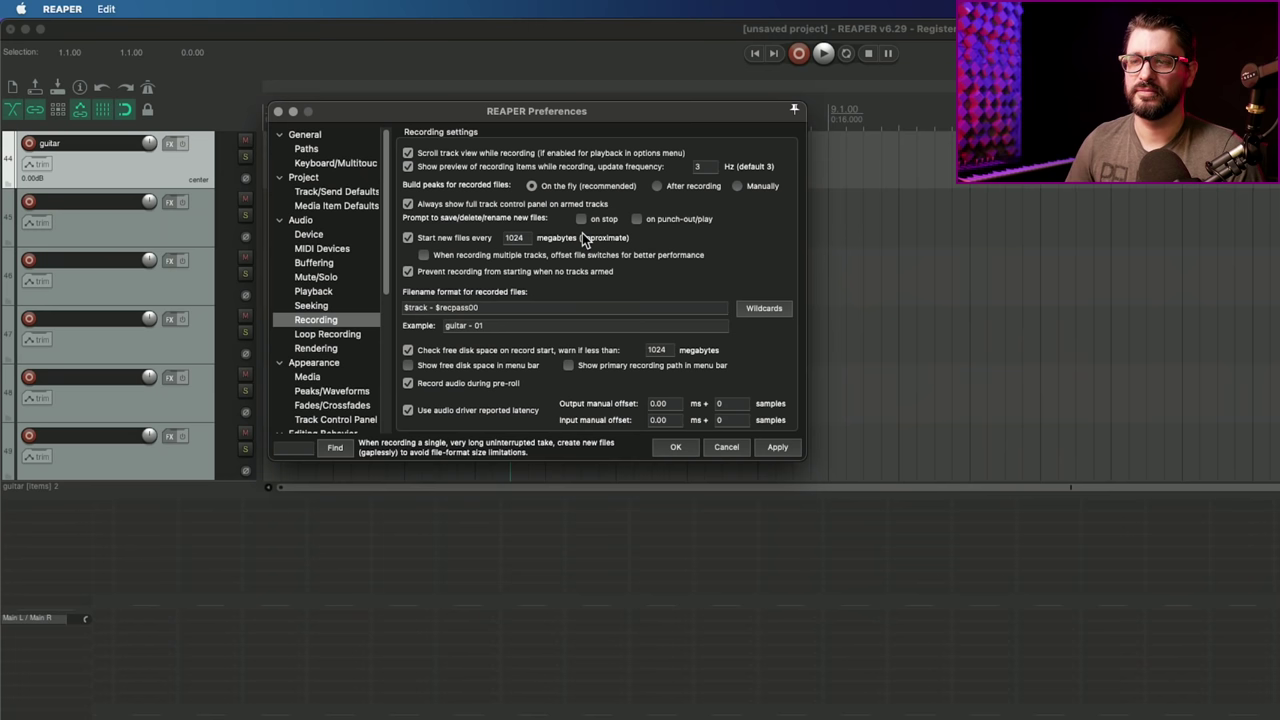
# On Loop Recording, enable discarding incomplete first or last takes, then move to Rendering.
pyautogui.click(327, 334)
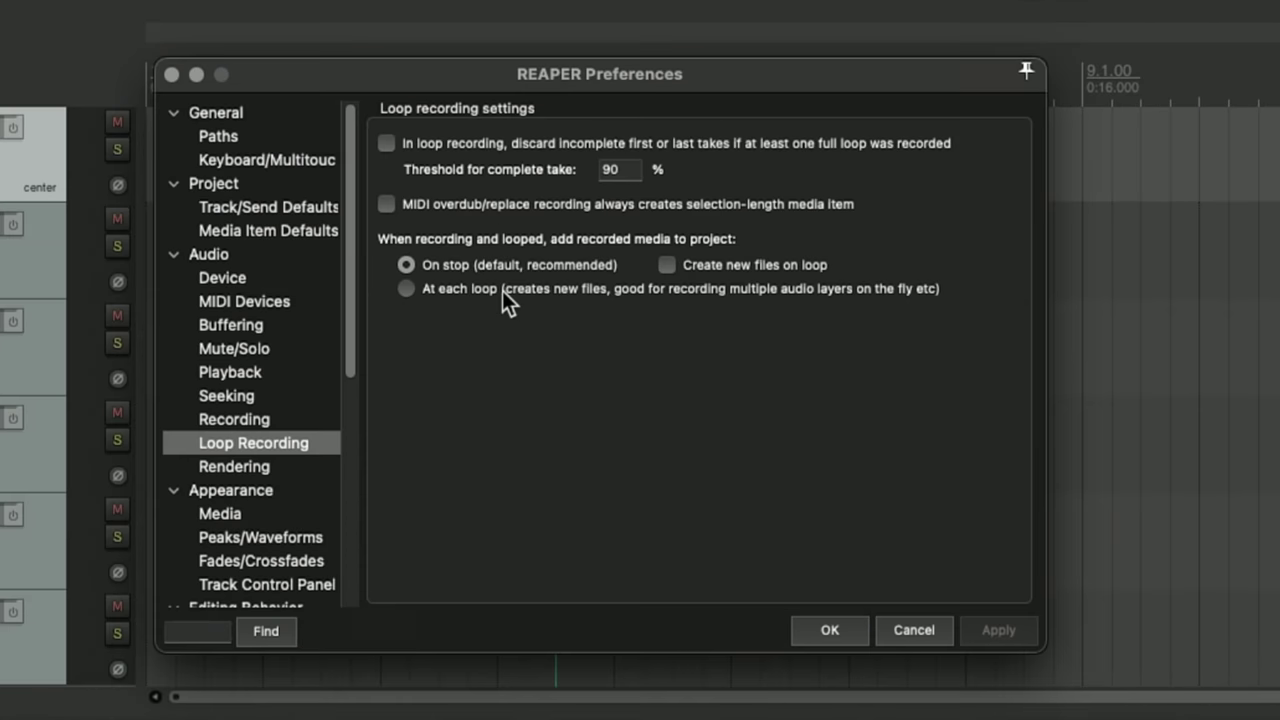
pyautogui.click(387, 144)
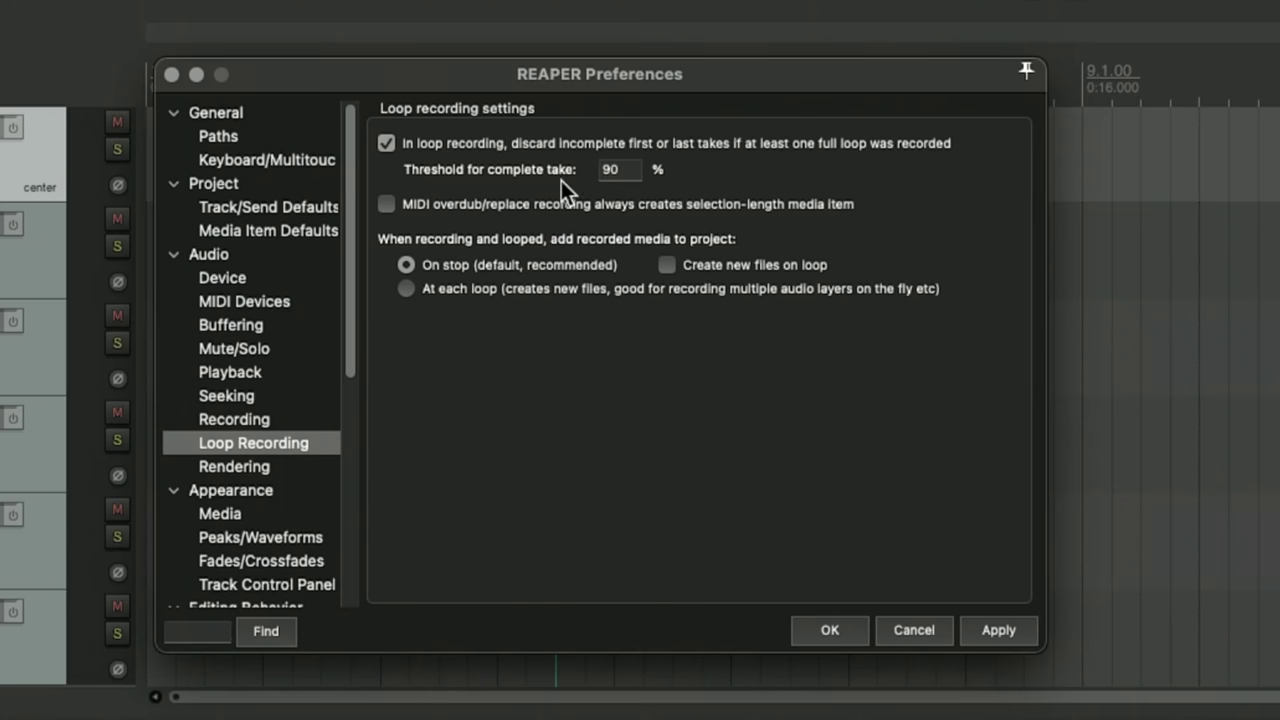
pyautogui.doubleClick(628, 176)
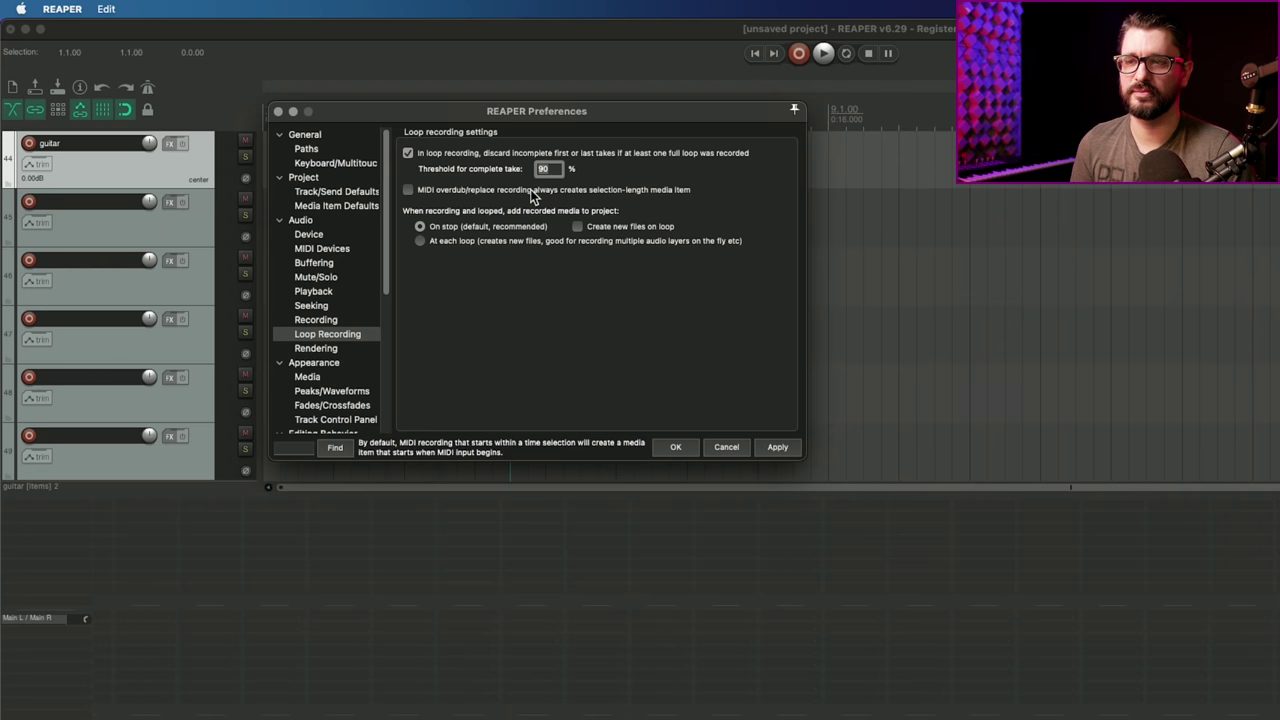
pyautogui.press('Down')
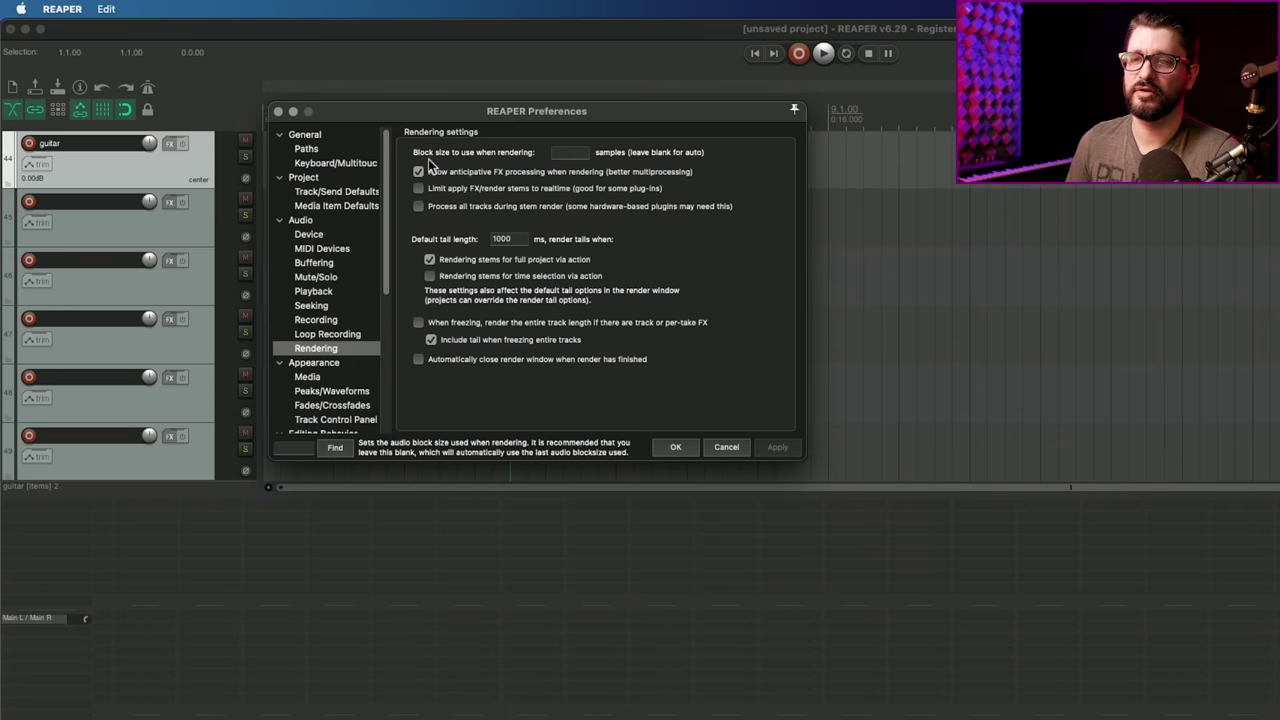
# Enter 1024 as the block size to use when rendering.
pyautogui.click(569, 155)
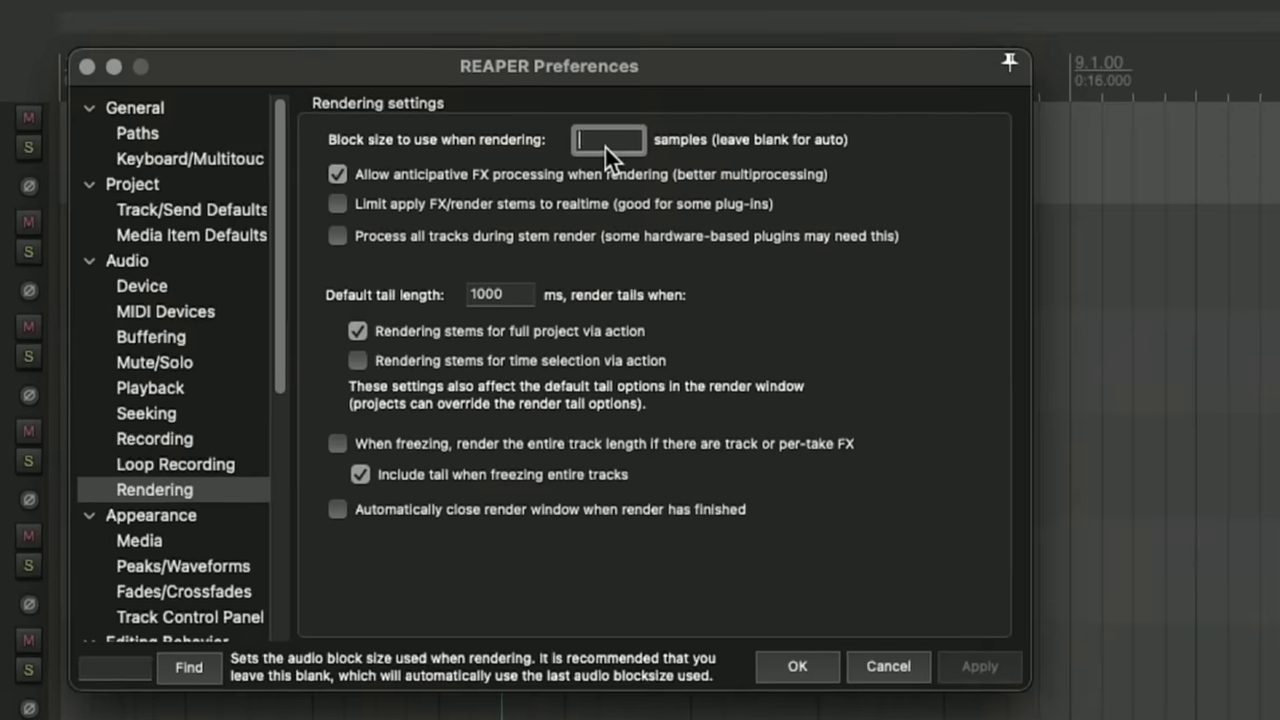
pyautogui.write('1024')
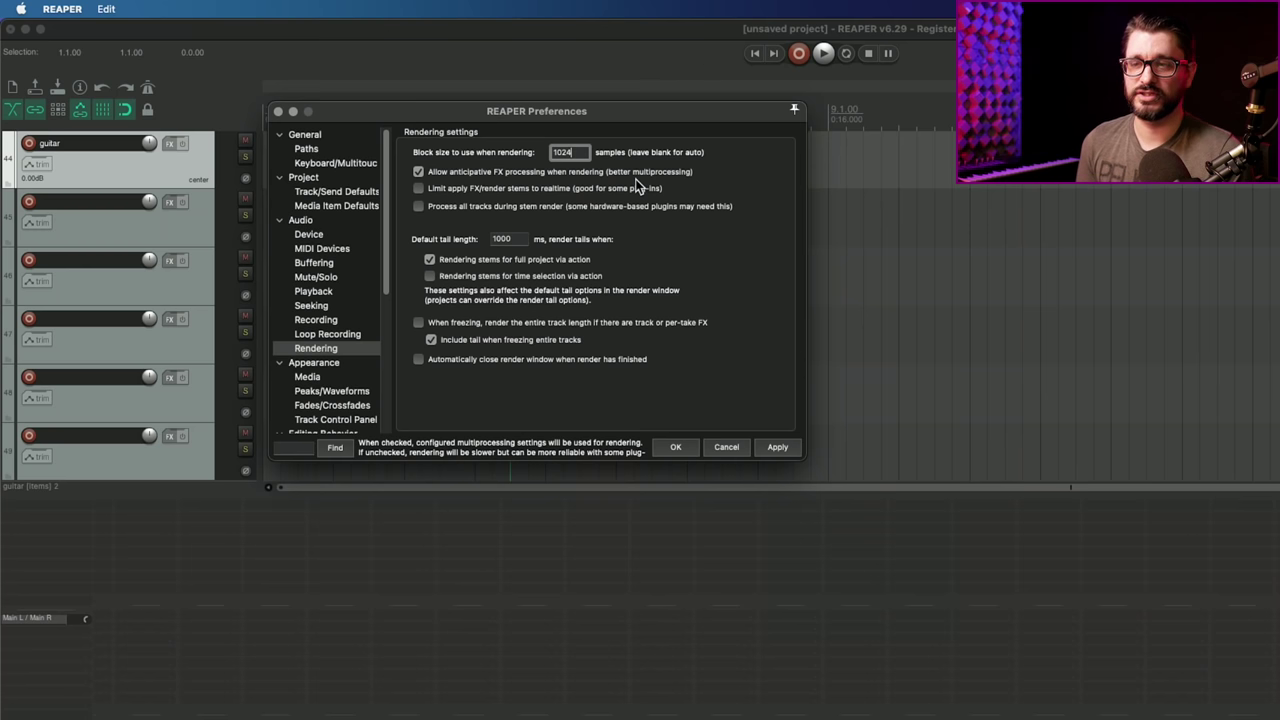
# Disable tooltips for UI elements in Appearance preferences and apply the change.
pyautogui.click(314, 362)
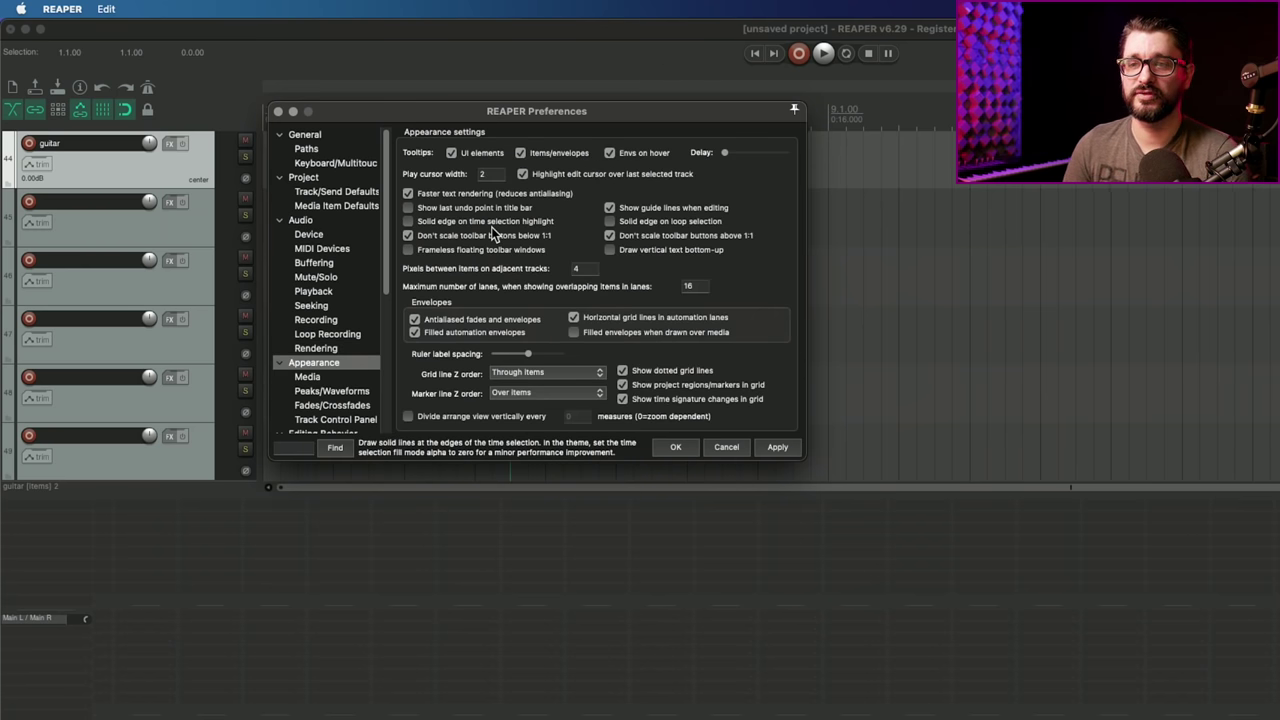
pyautogui.click(451, 153)
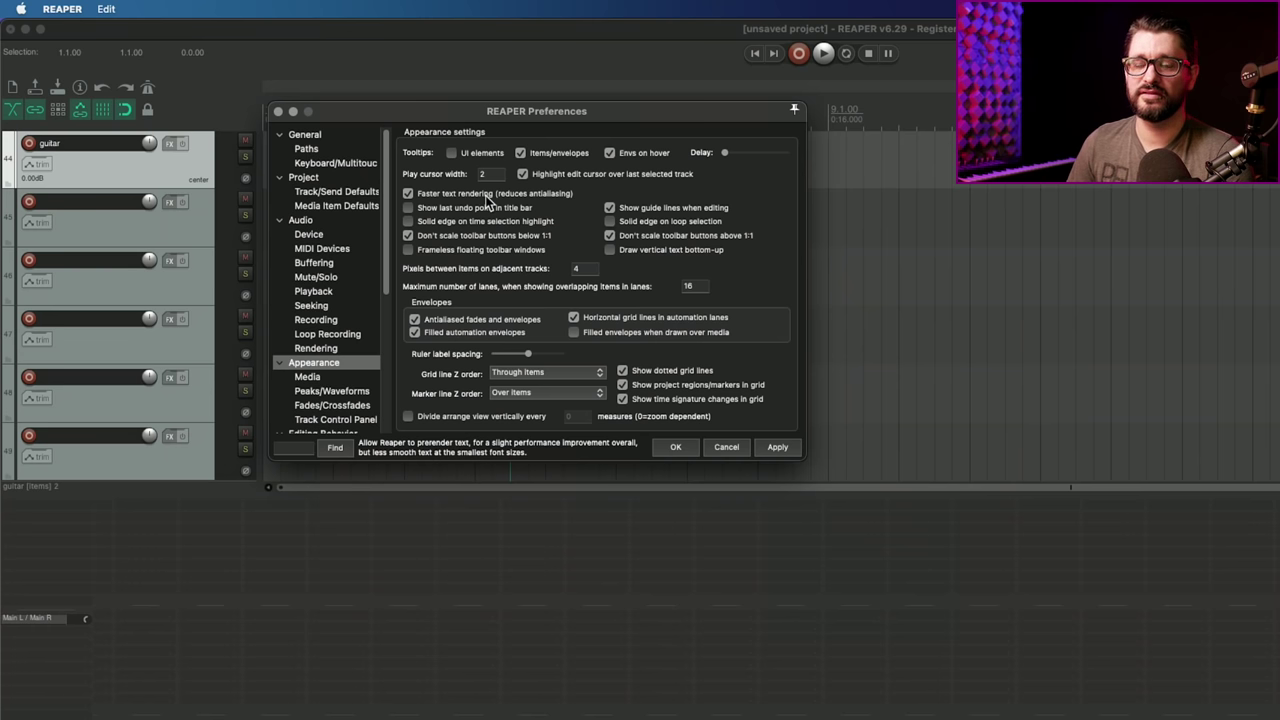
pyautogui.click(772, 447)
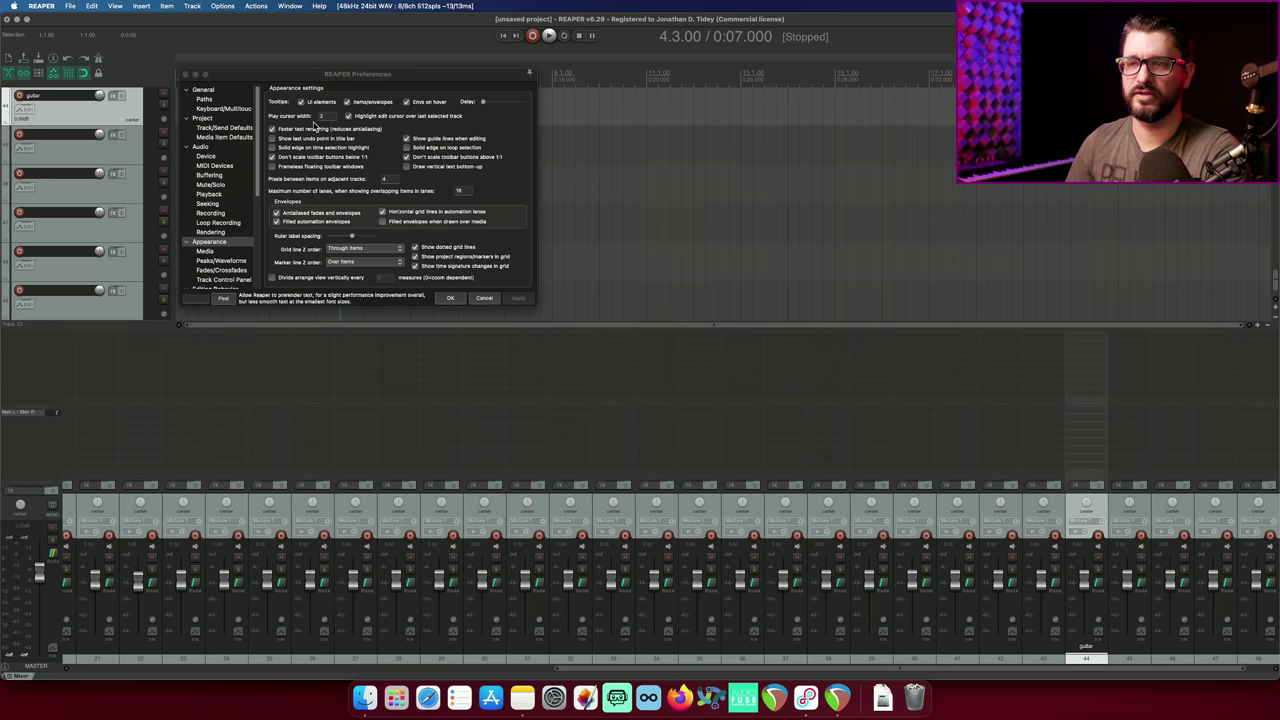
# Drag a mixer channel's volume fader down to confirm tooltips no longer appear.
pyautogui.click(293, 284)
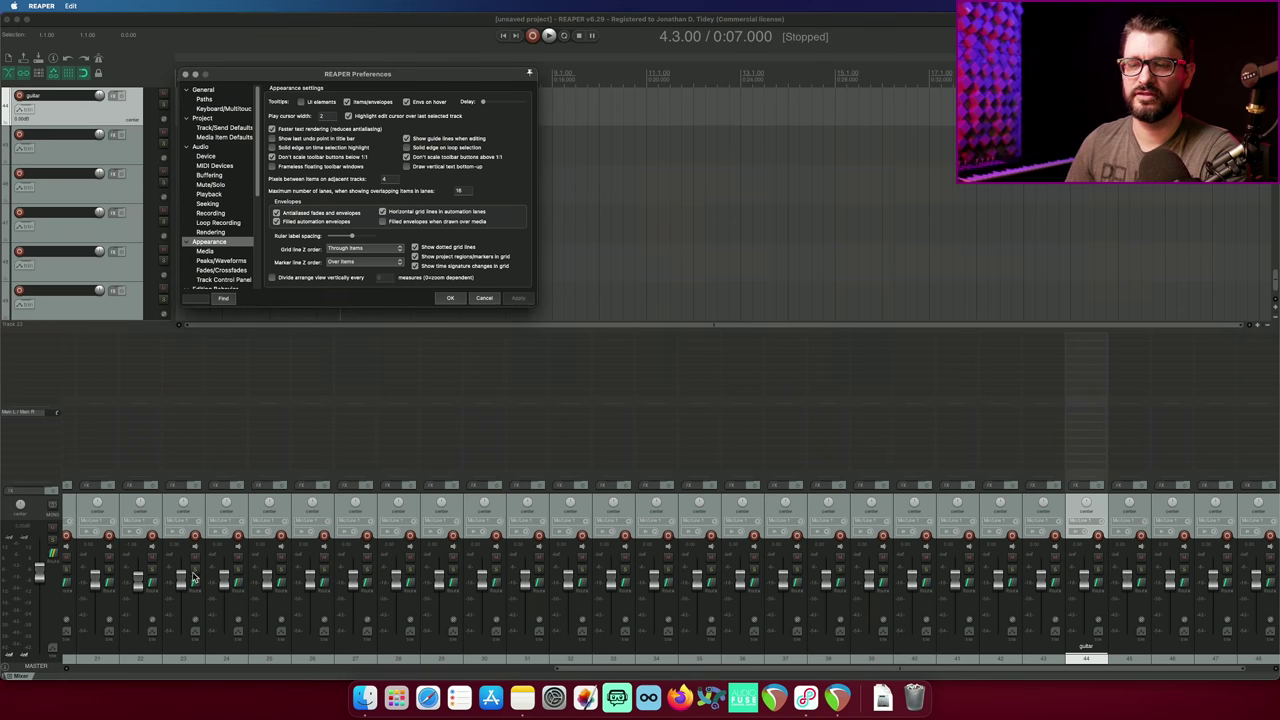
pyautogui.click(183, 585)
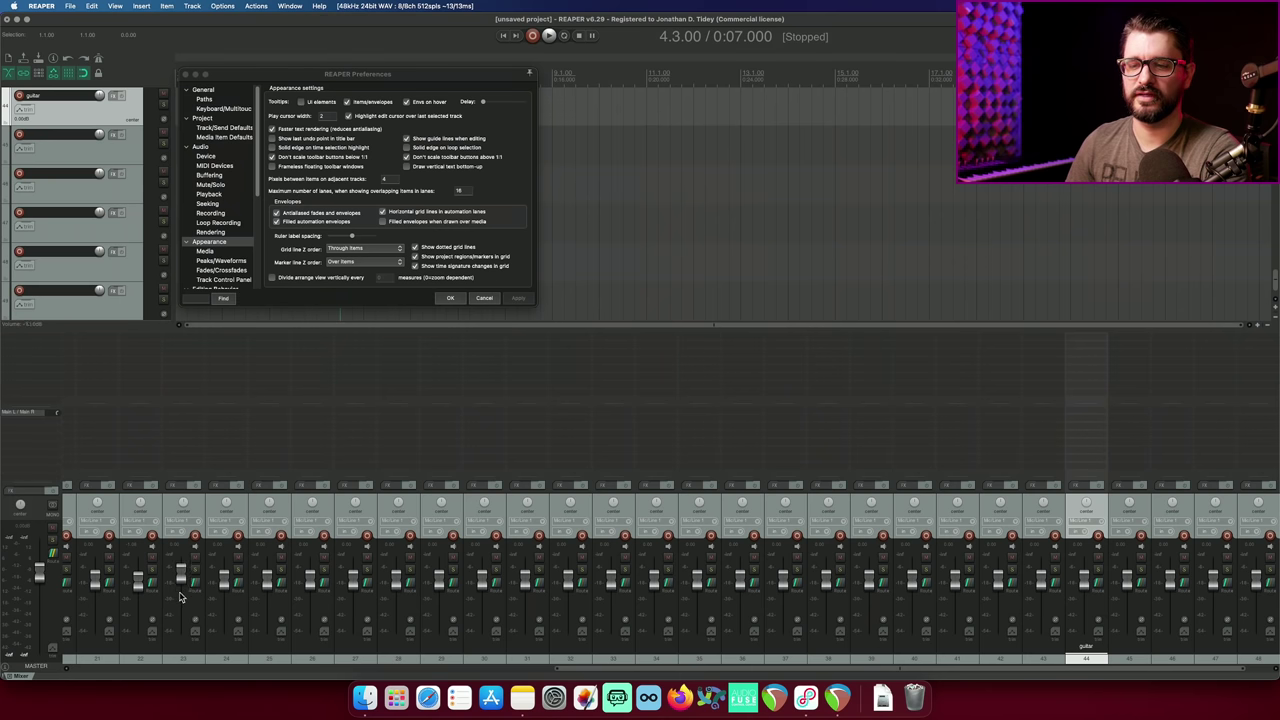
pyautogui.moveTo(183, 562); pyautogui.dragTo(181, 597)
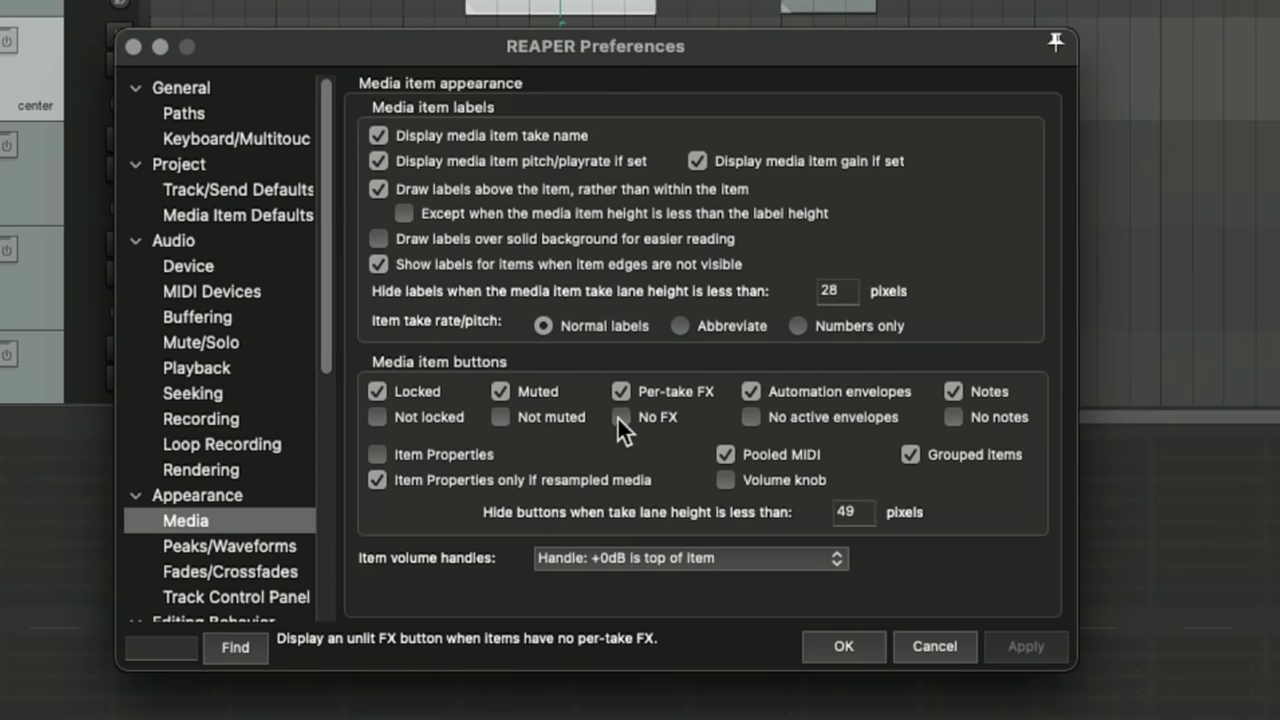
# Set item volume handles to 'No handle' and enable the Volume knob on media items.
pyautogui.click(619, 416)
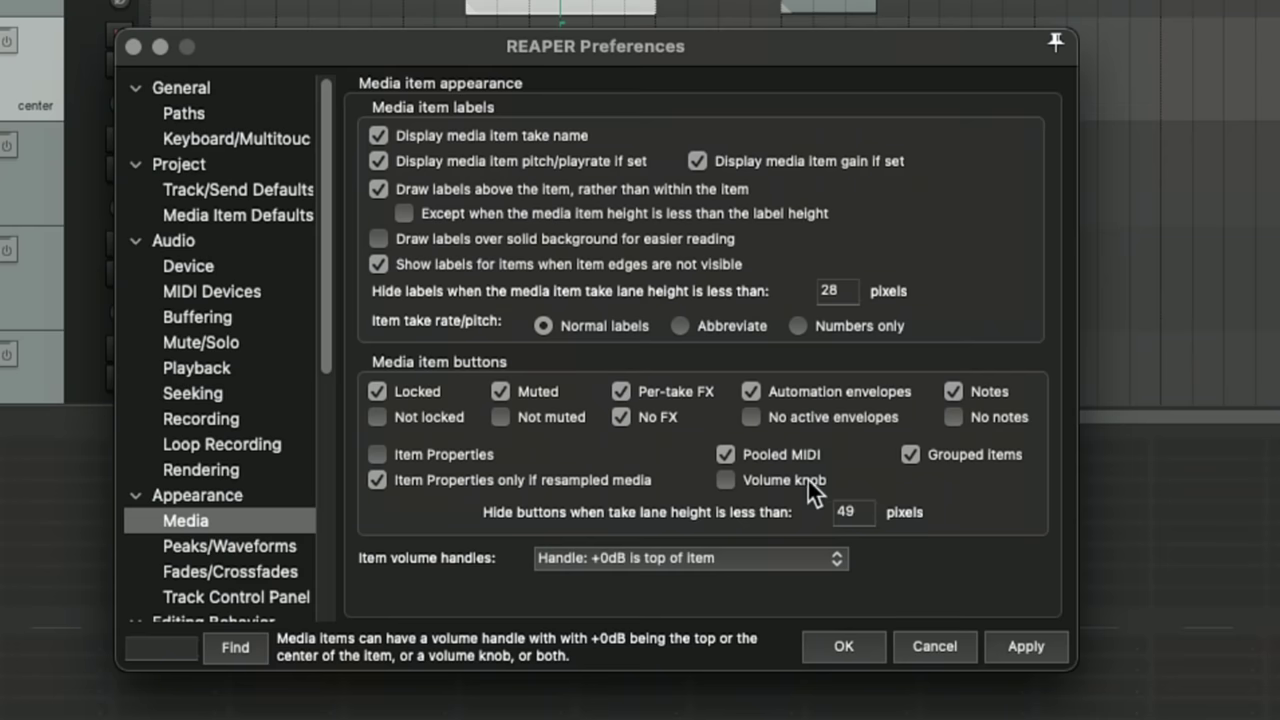
pyautogui.click(614, 558)
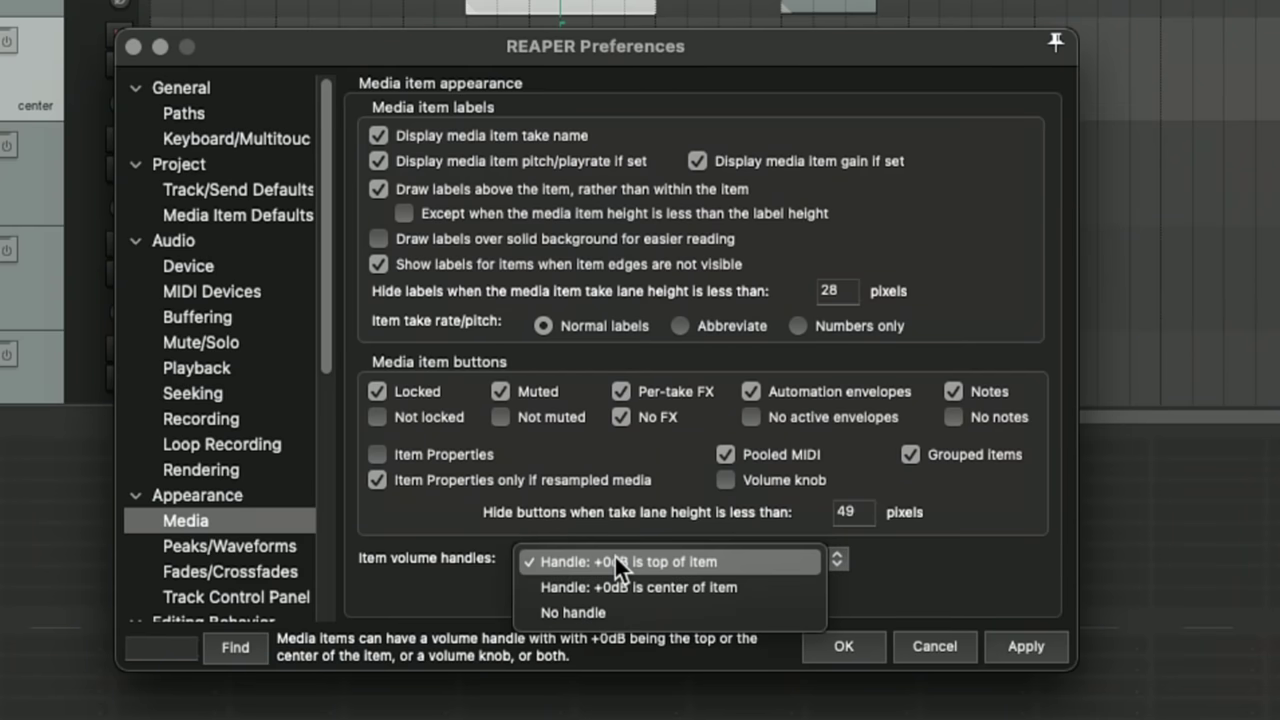
pyautogui.click(593, 607)
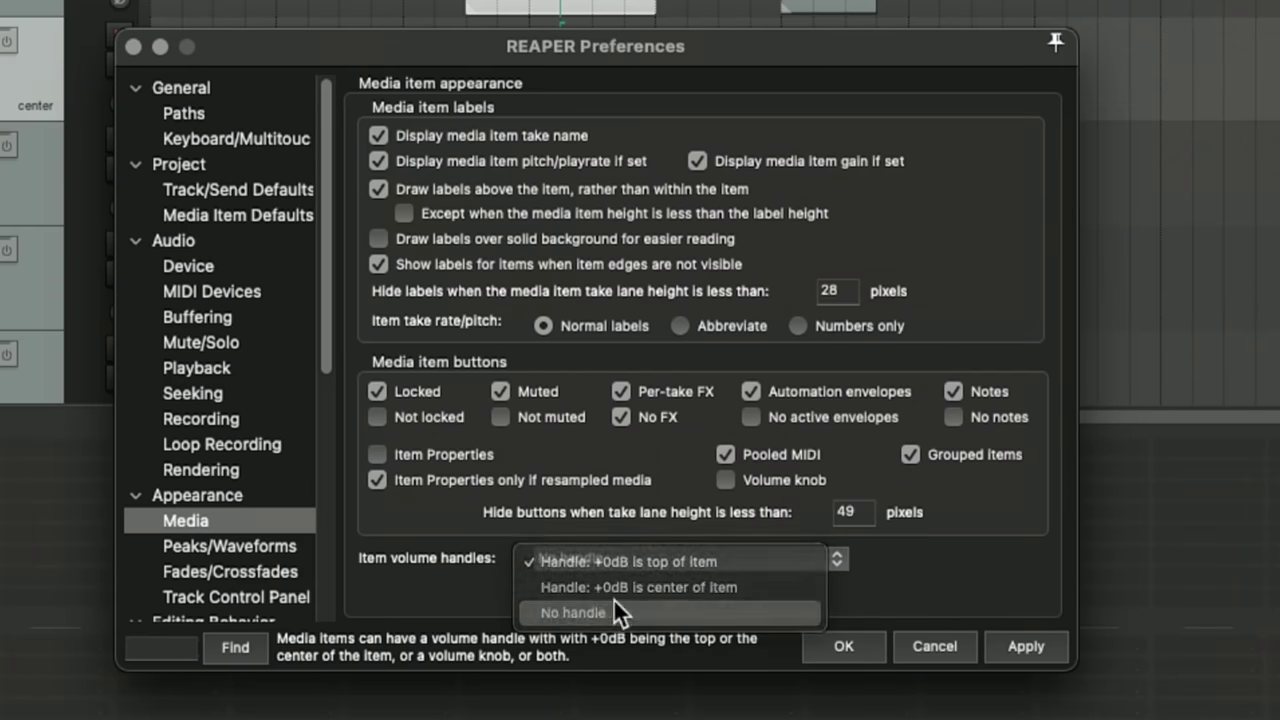
pyautogui.click(728, 481)
pyautogui.click(1033, 646)
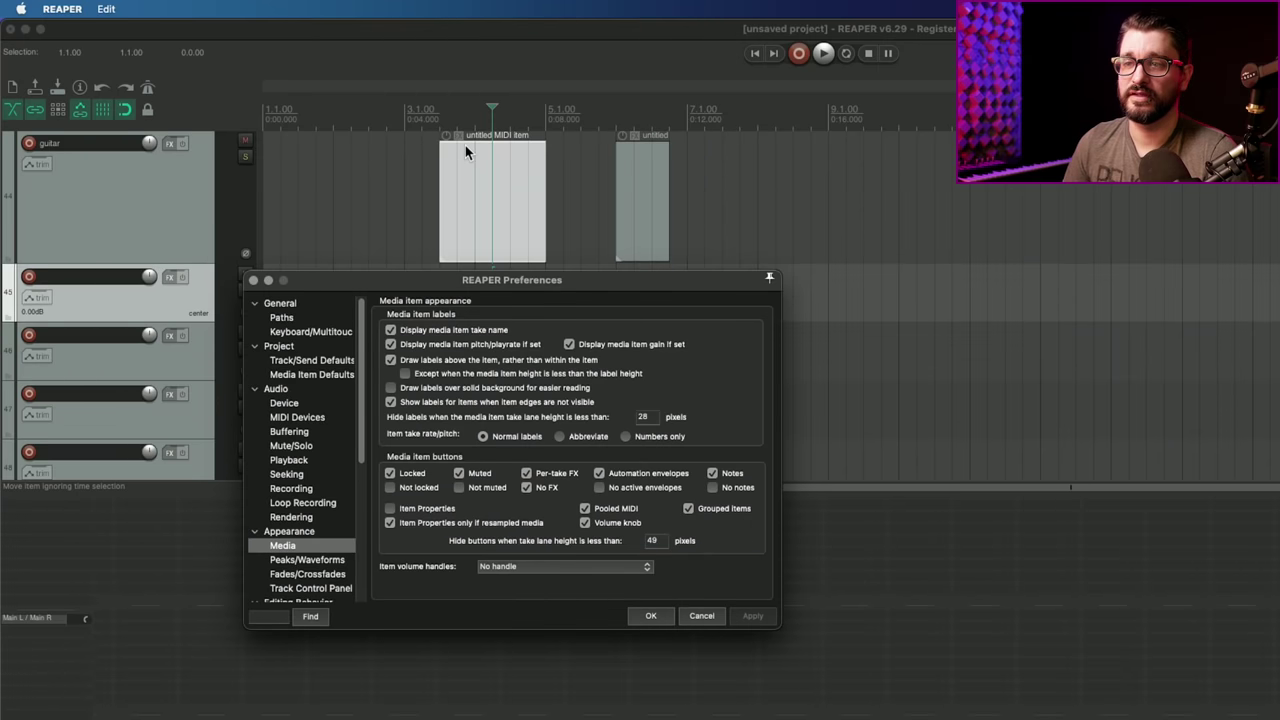
pyautogui.moveTo(447, 136)
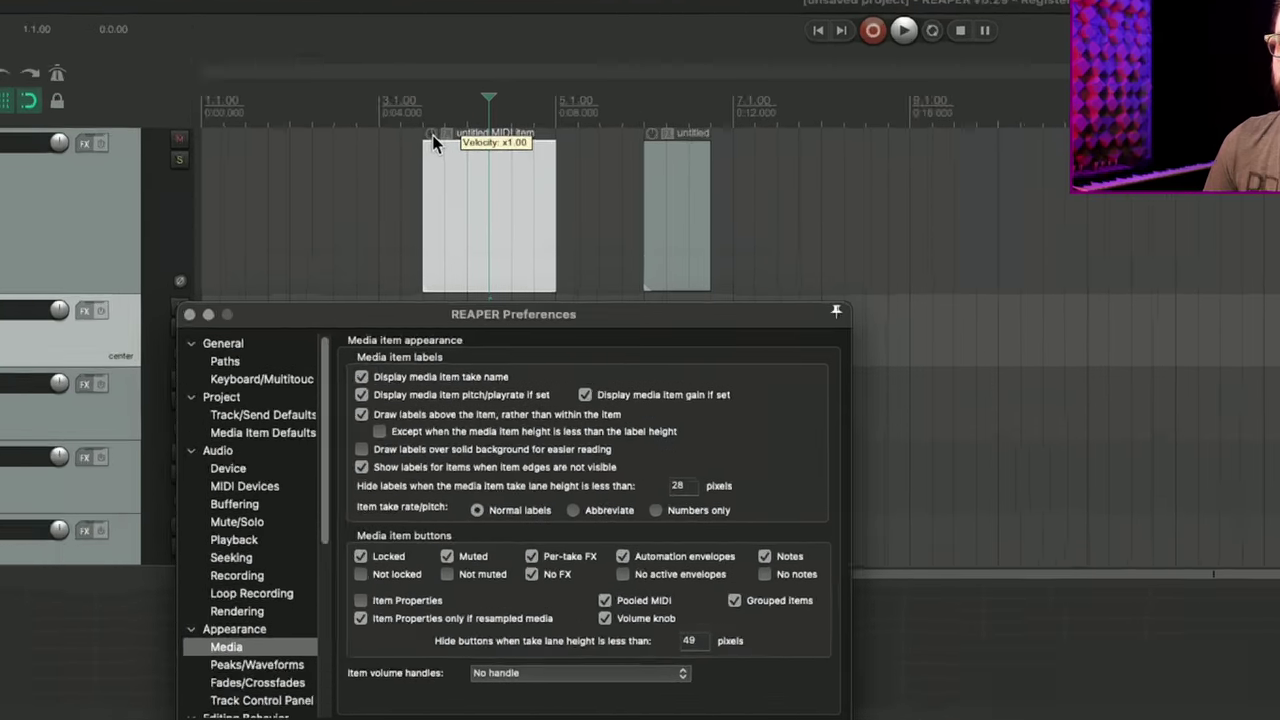
pyautogui.moveTo(433, 143); pyautogui.dragTo(394, 143)
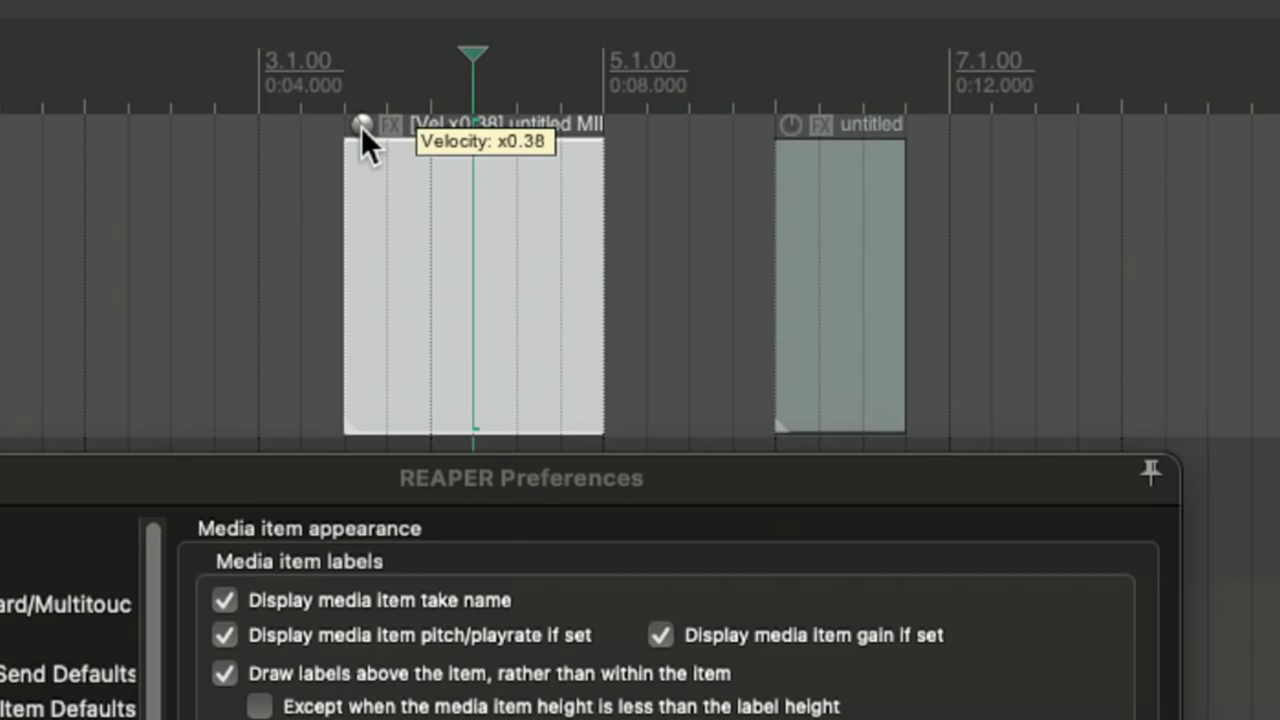
pyautogui.doubleClick(361, 127)
pyautogui.click(397, 185)
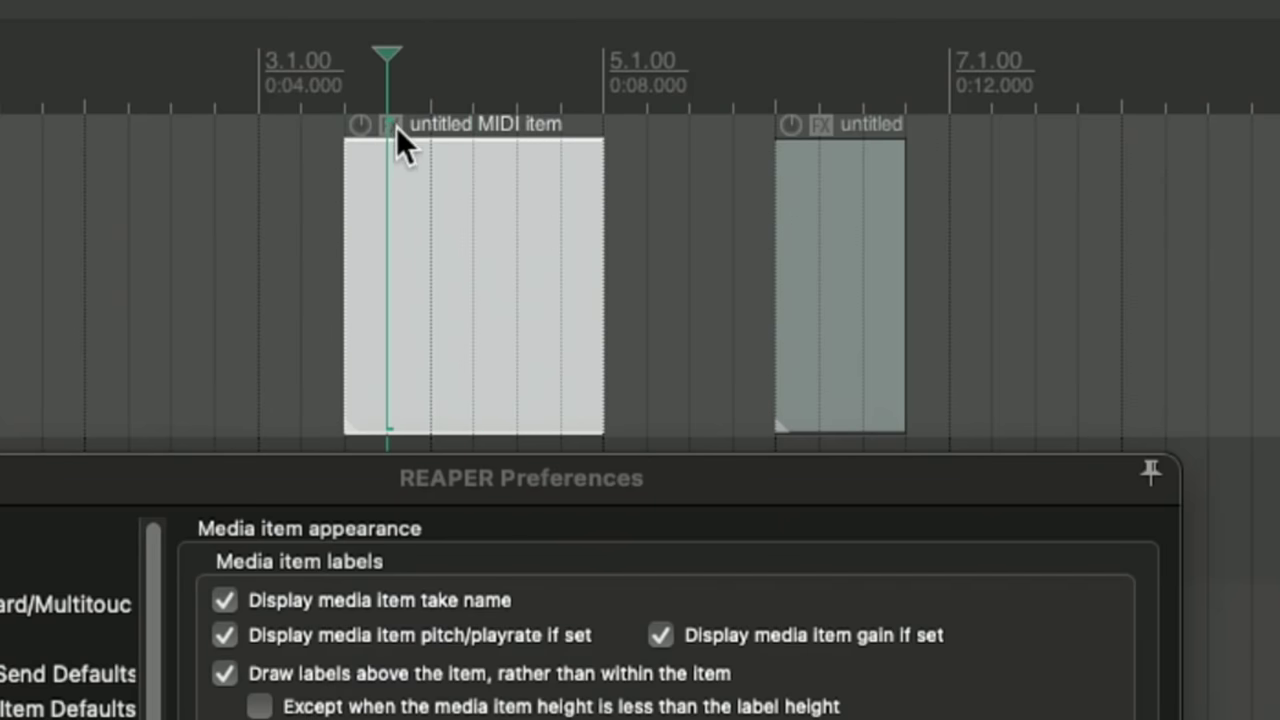
pyautogui.click(396, 126)
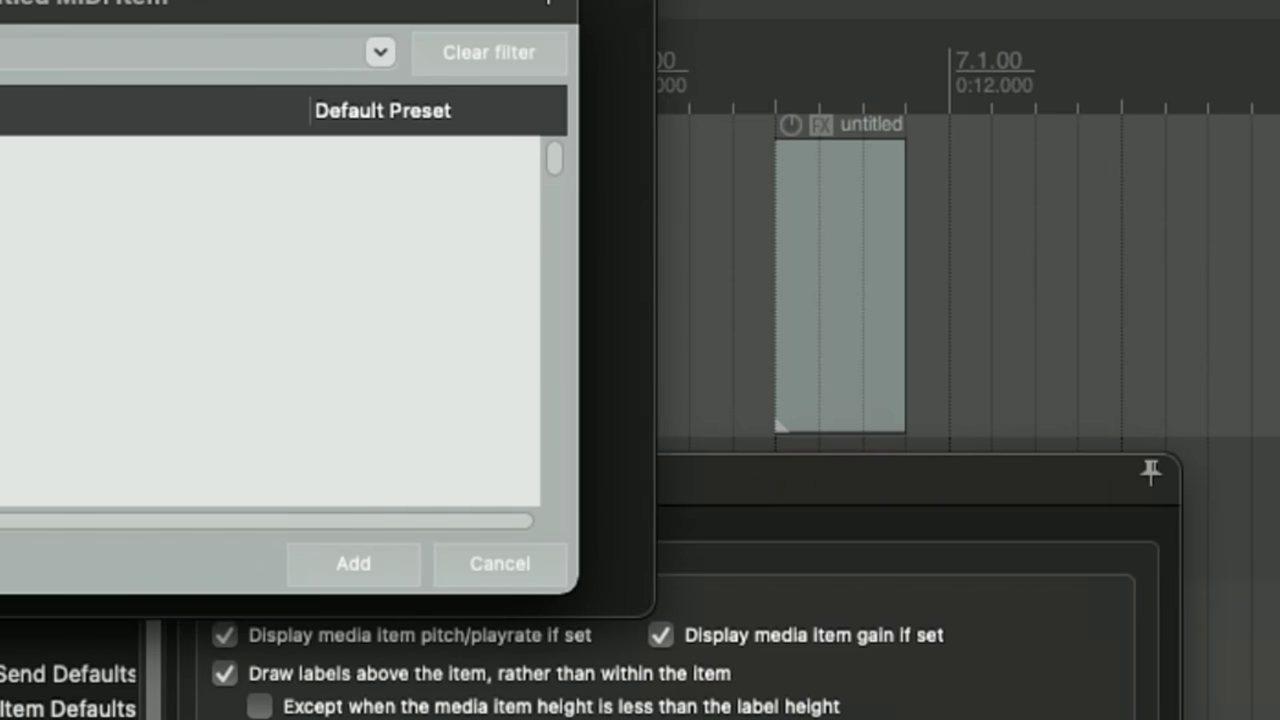
pyautogui.press('Escape')
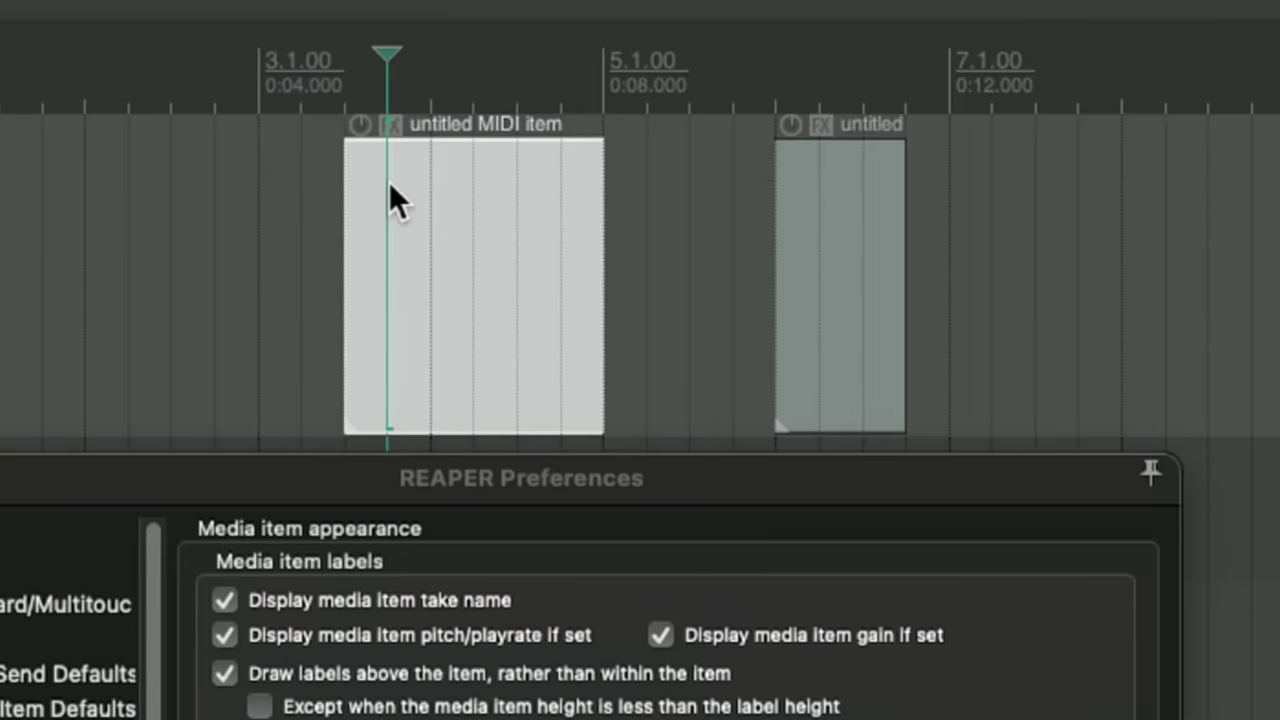
pyautogui.rightClick(390, 125)
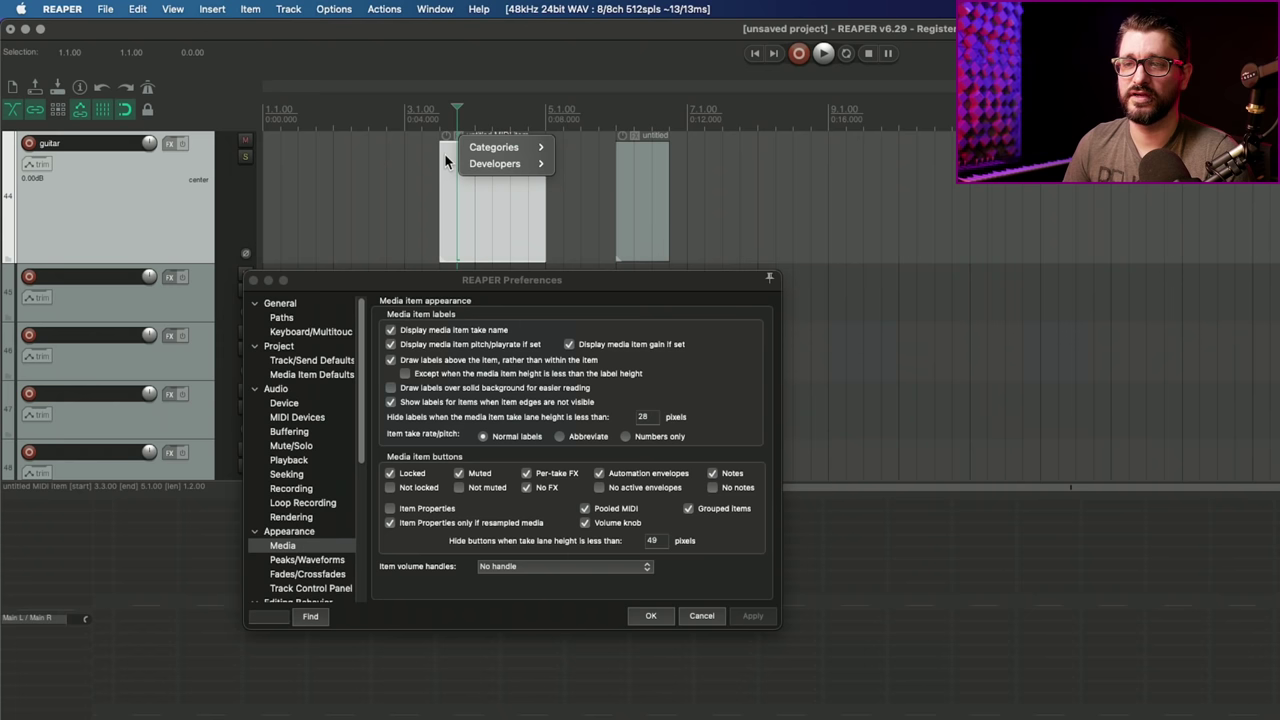
pyautogui.press('Escape')
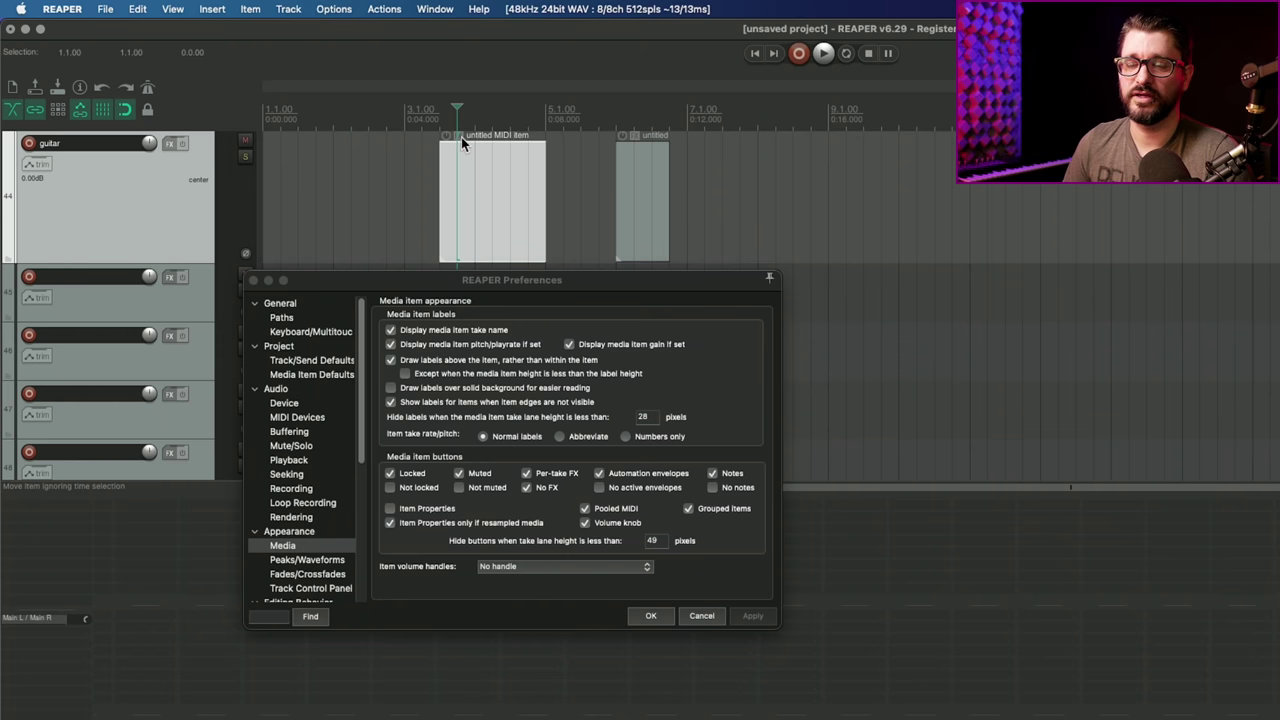
pyautogui.rightClick(463, 134)
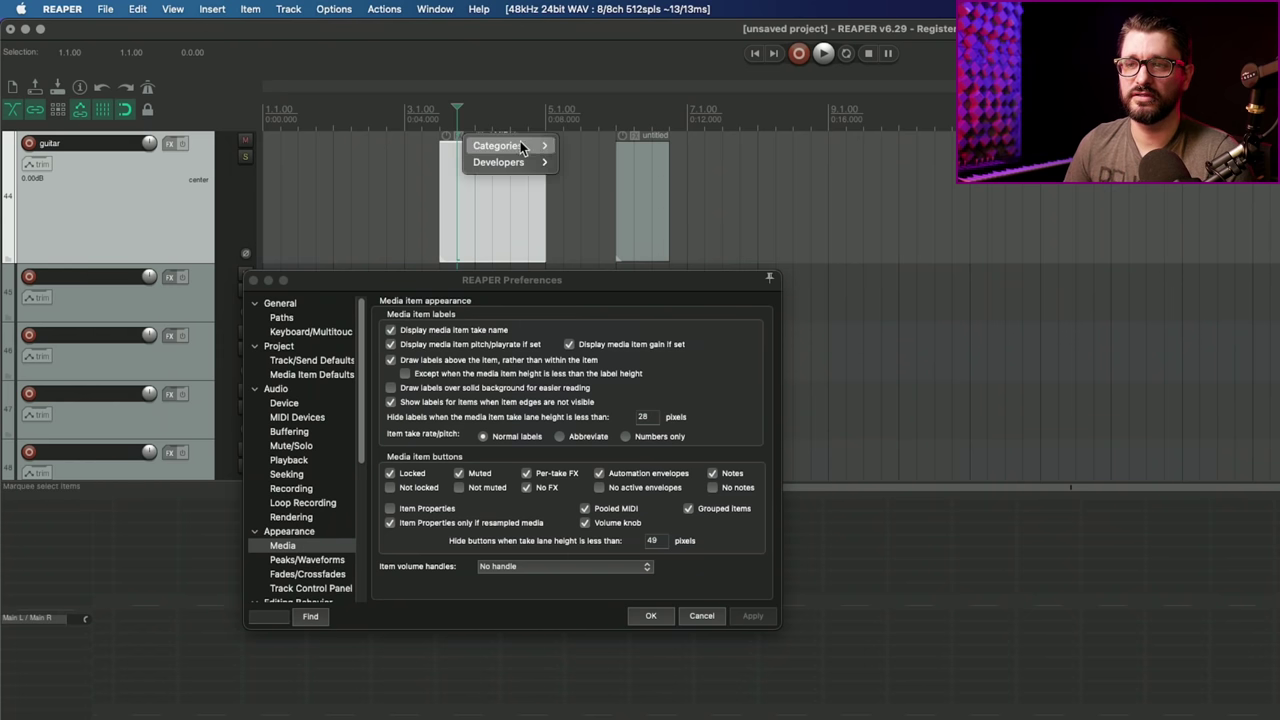
pyautogui.moveTo(510, 145)
pyautogui.moveTo(586, 148)
pyautogui.press('Escape')
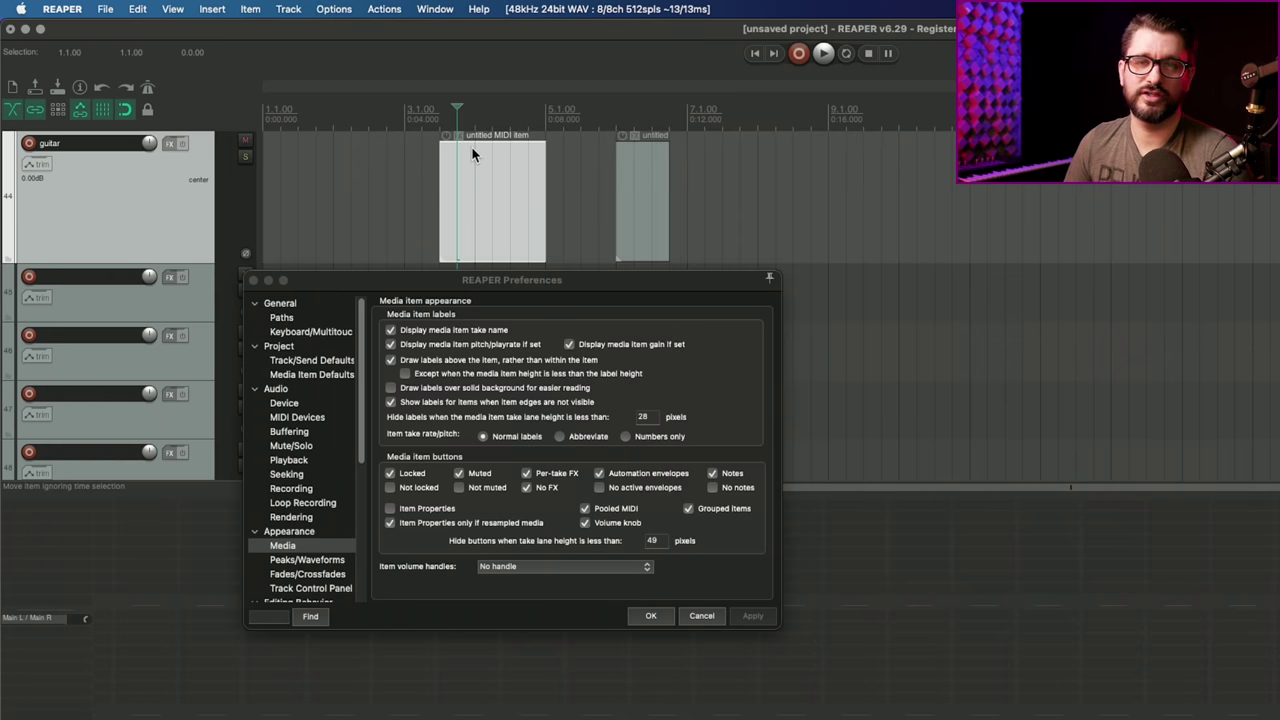
pyautogui.click(491, 210)
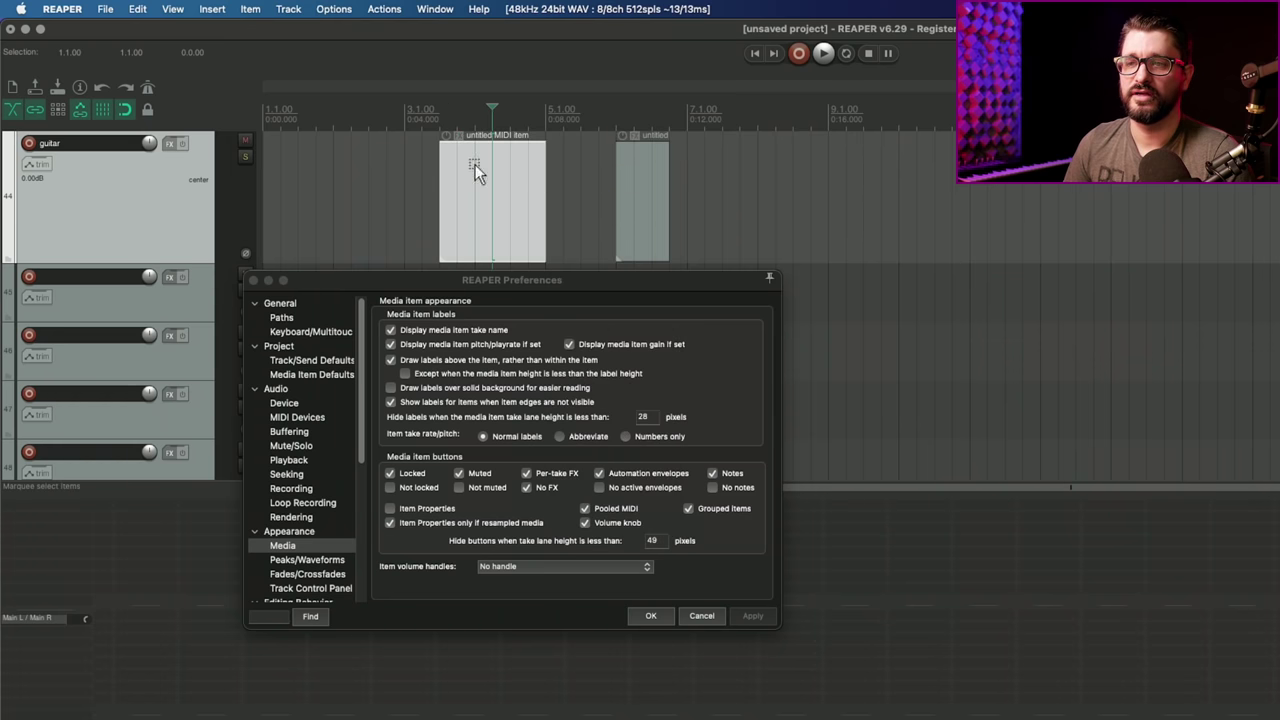
pyautogui.rightClick(475, 168)
pyautogui.moveTo(518, 180)
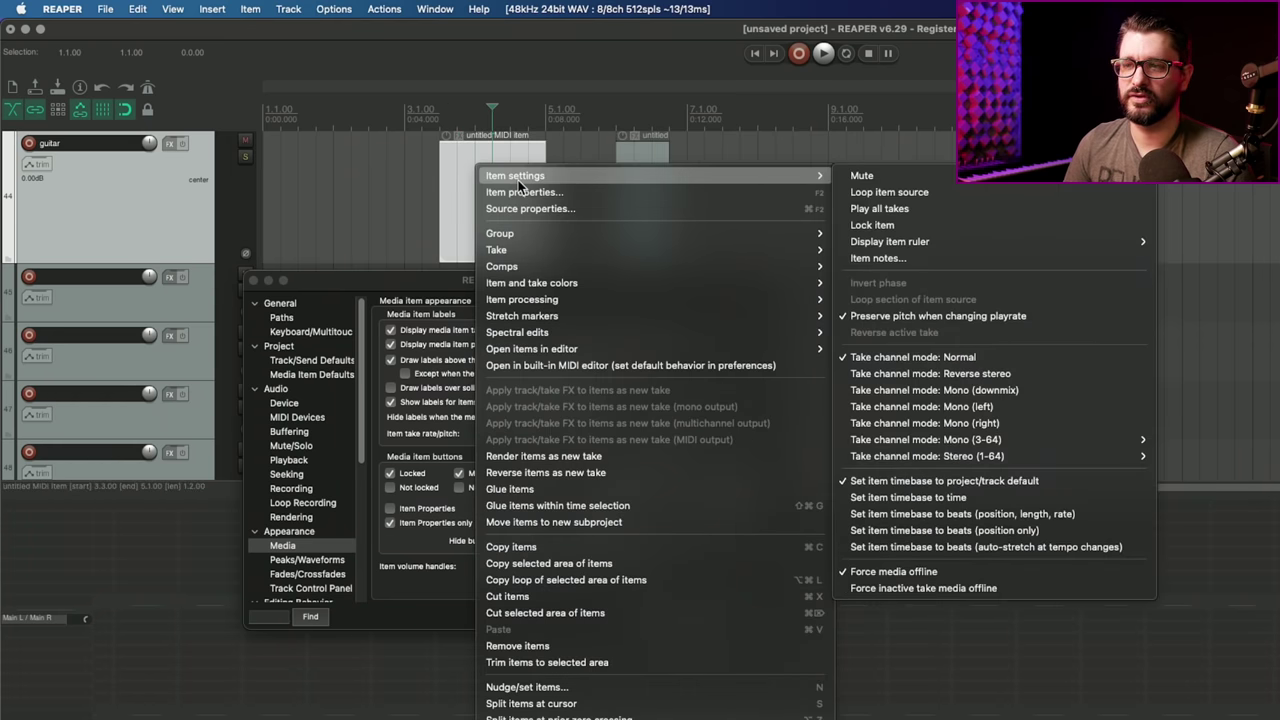
pyautogui.click(522, 192)
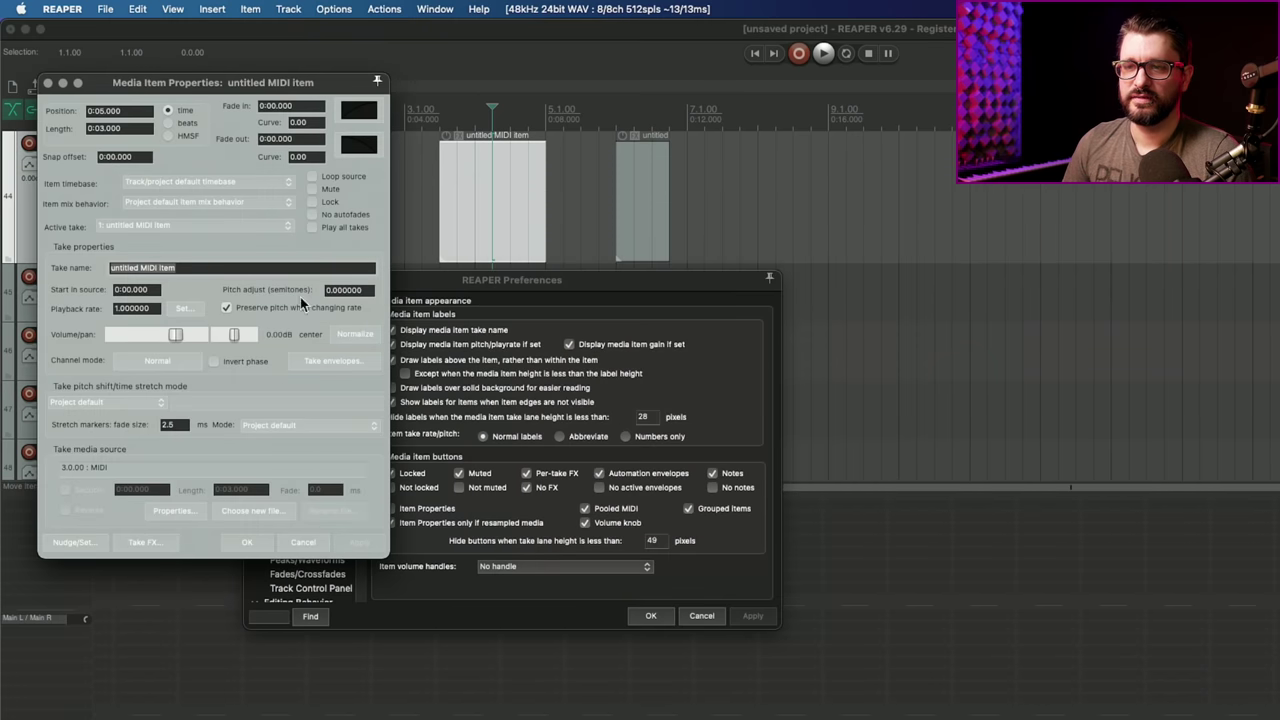
pyautogui.click(143, 542)
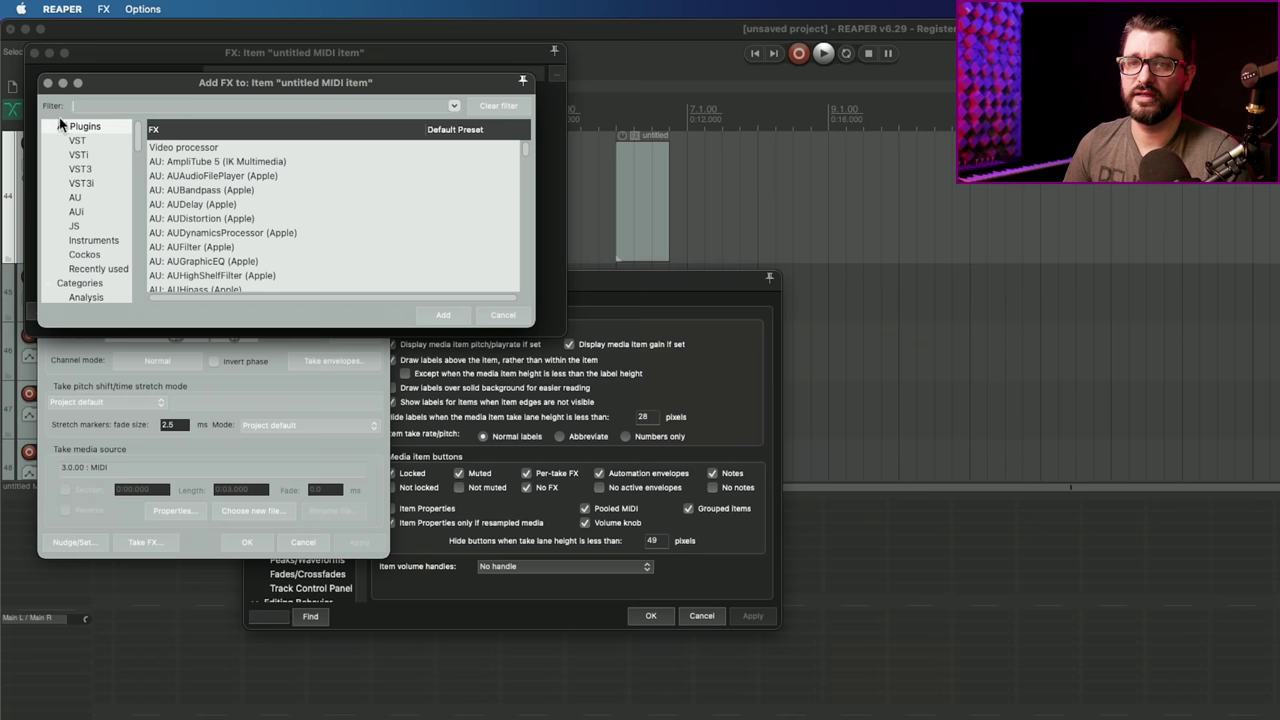
pyautogui.click(47, 84)
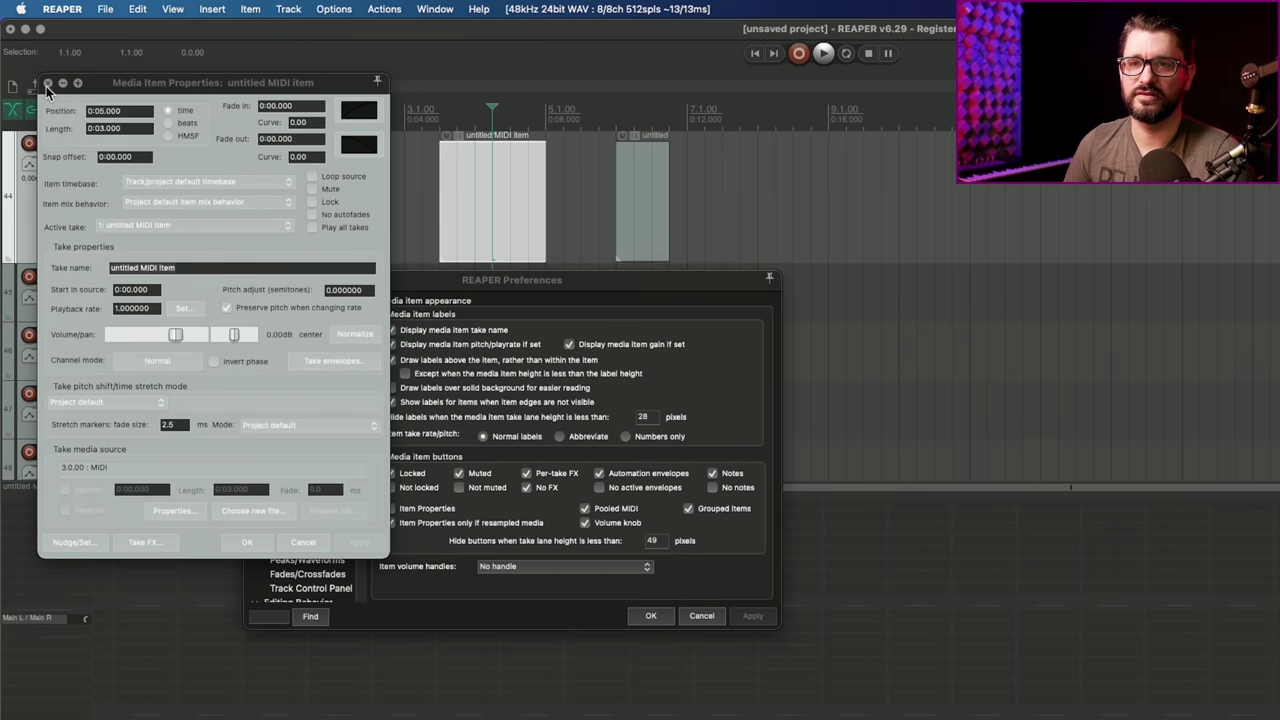
pyautogui.click(47, 84)
pyautogui.moveTo(483, 280); pyautogui.dragTo(500, 233)
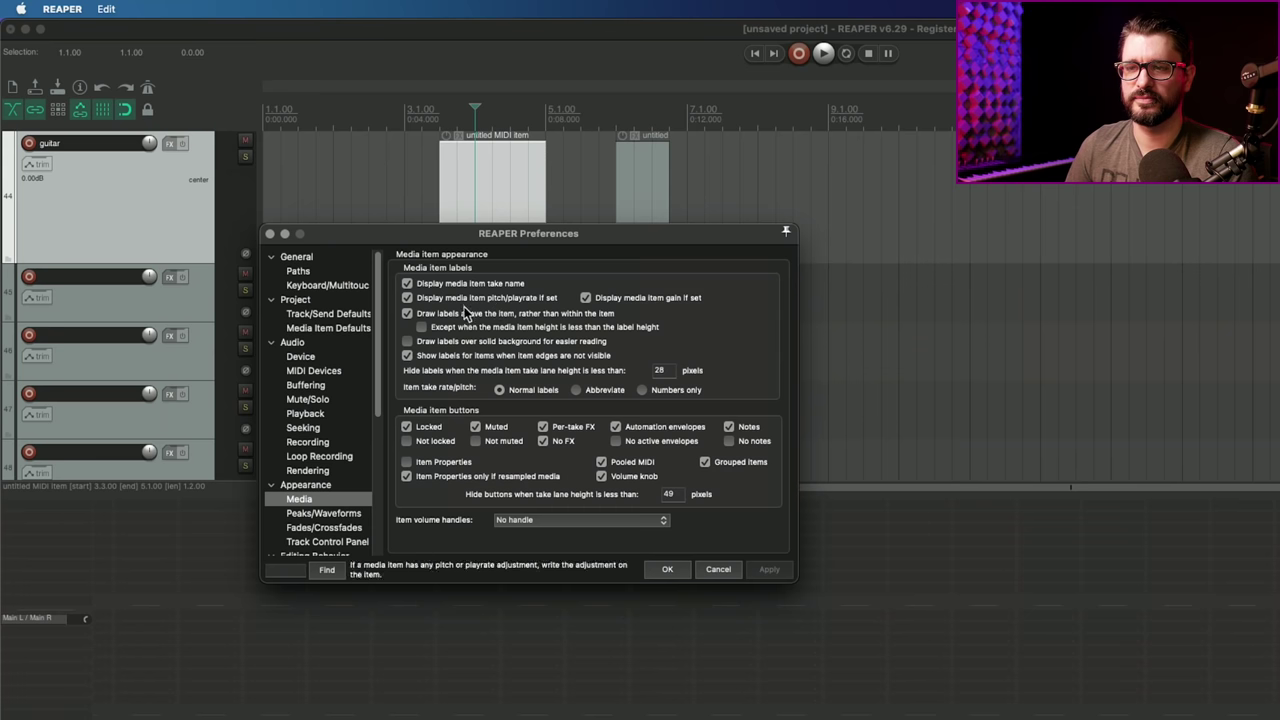
pyautogui.click(462, 316)
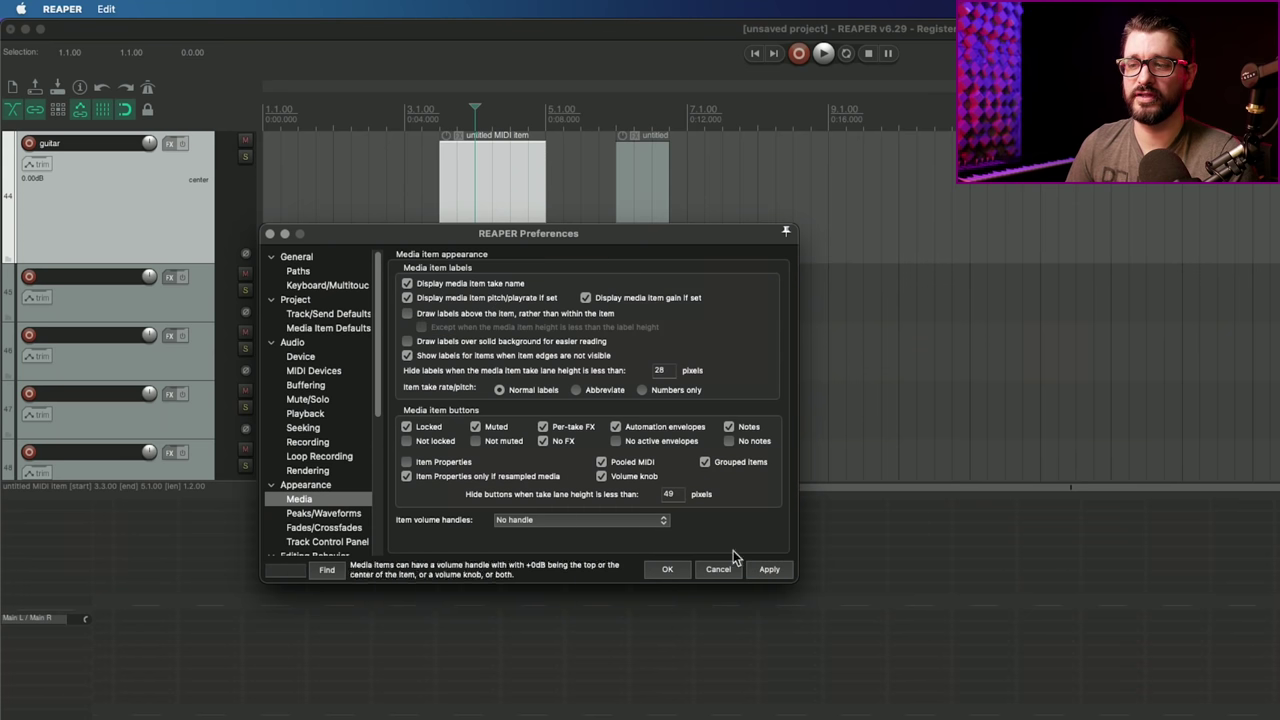
pyautogui.click(769, 571)
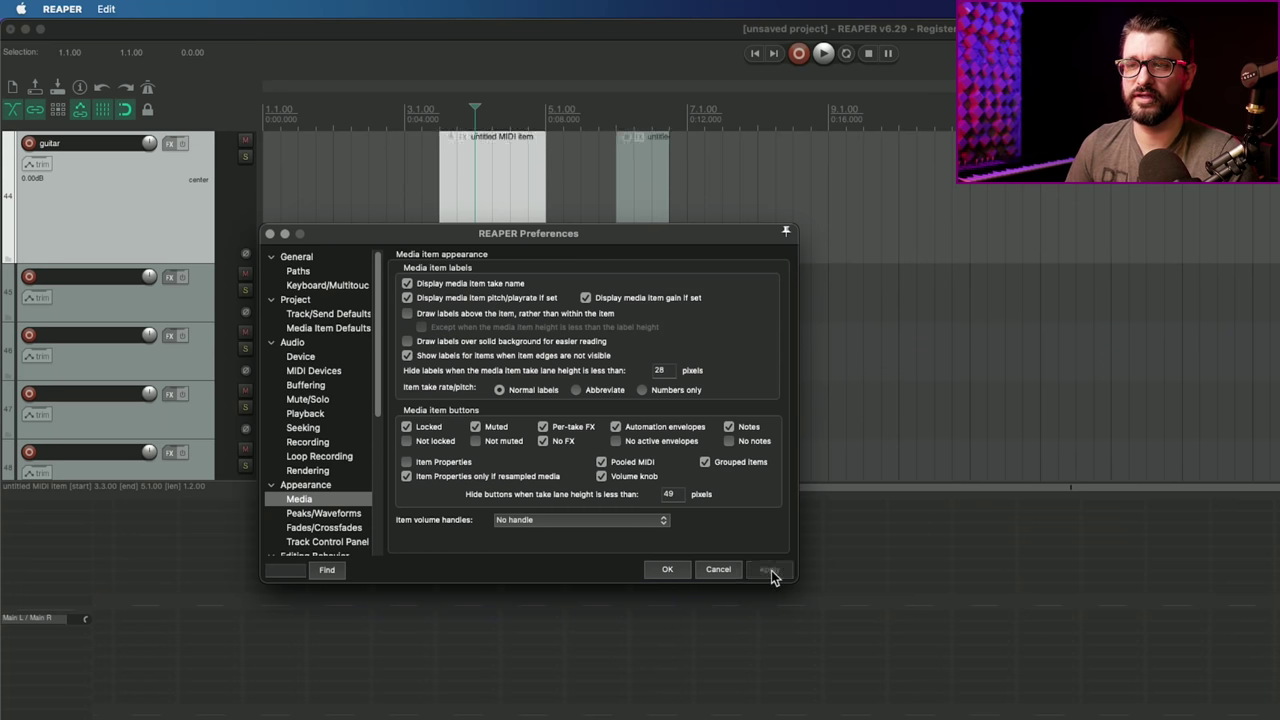
pyautogui.click(528, 148)
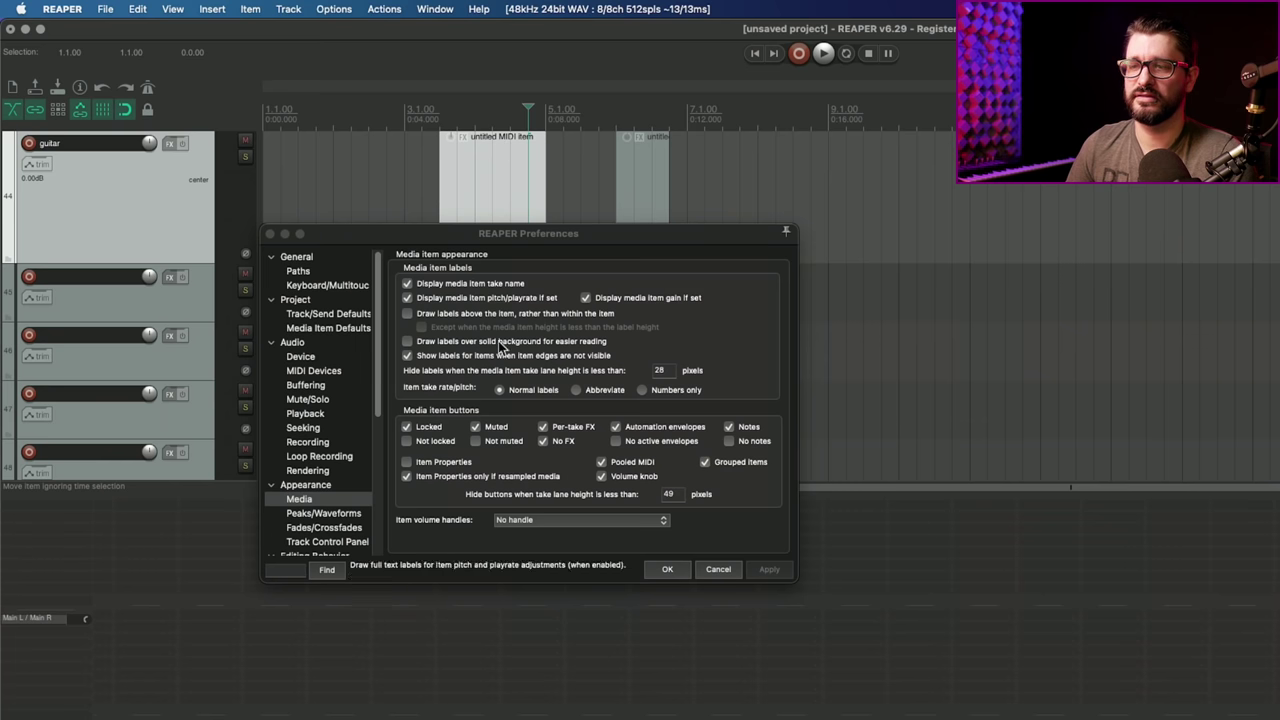
pyautogui.click(467, 317)
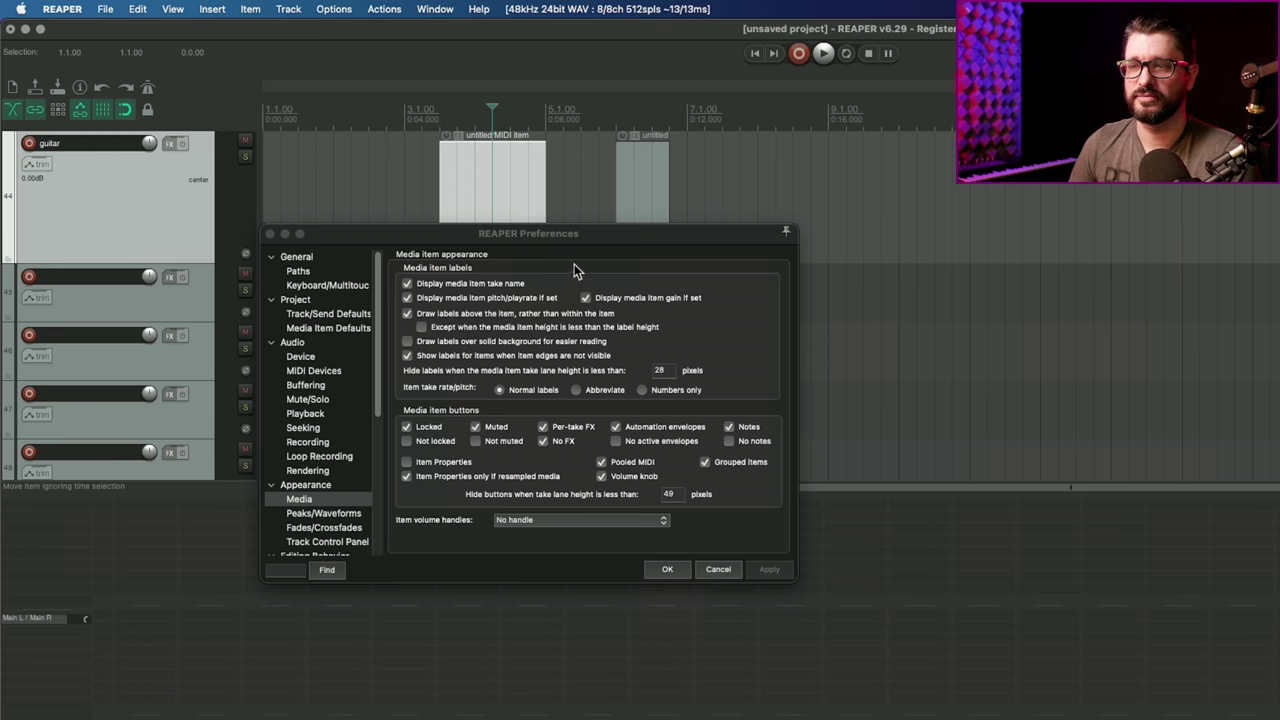
# In Editing Behavior, enable moving the edit cursor to the time selection start, and apply.
pyautogui.press('e')
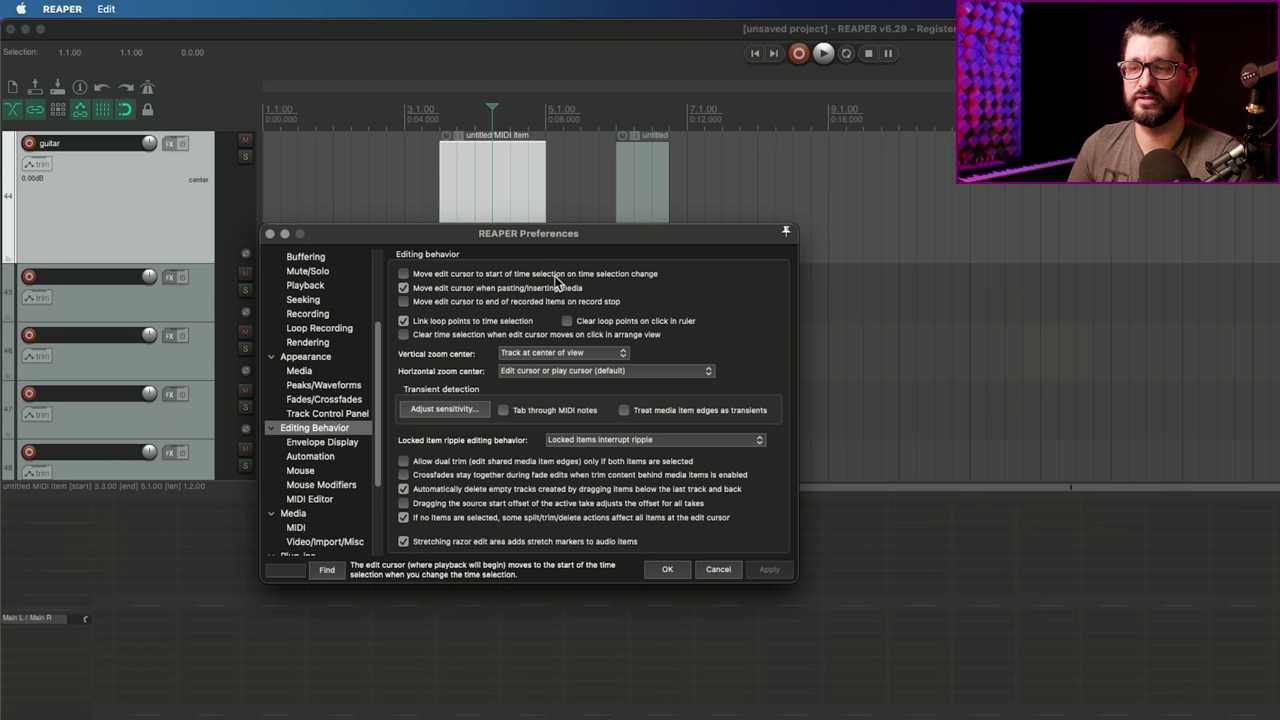
pyautogui.click(516, 277)
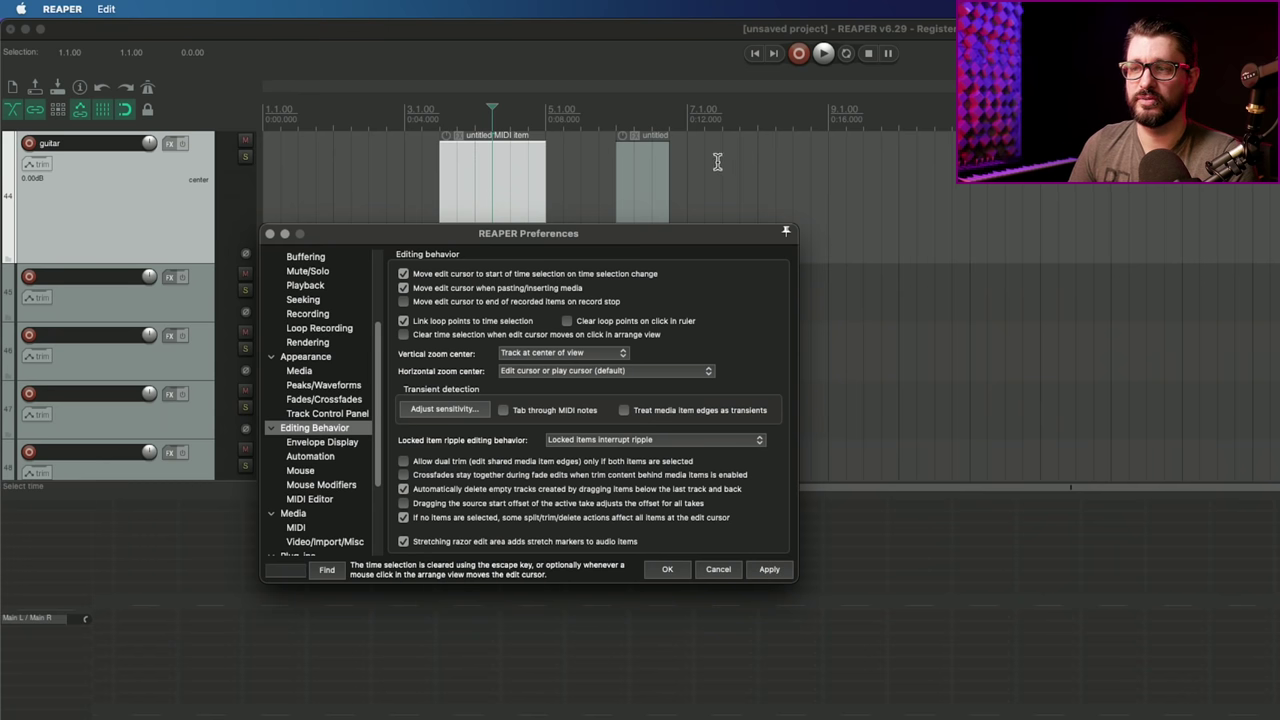
pyautogui.moveTo(717, 162); pyautogui.dragTo(950, 186)
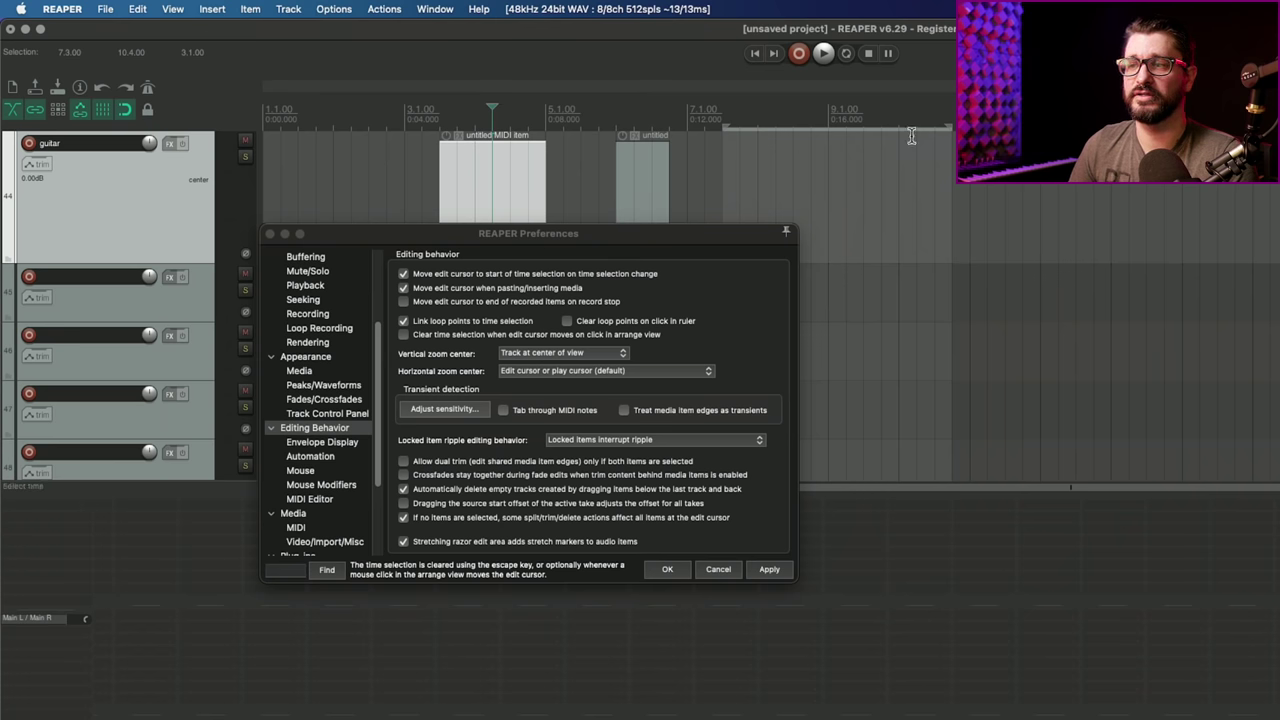
pyautogui.click(771, 572)
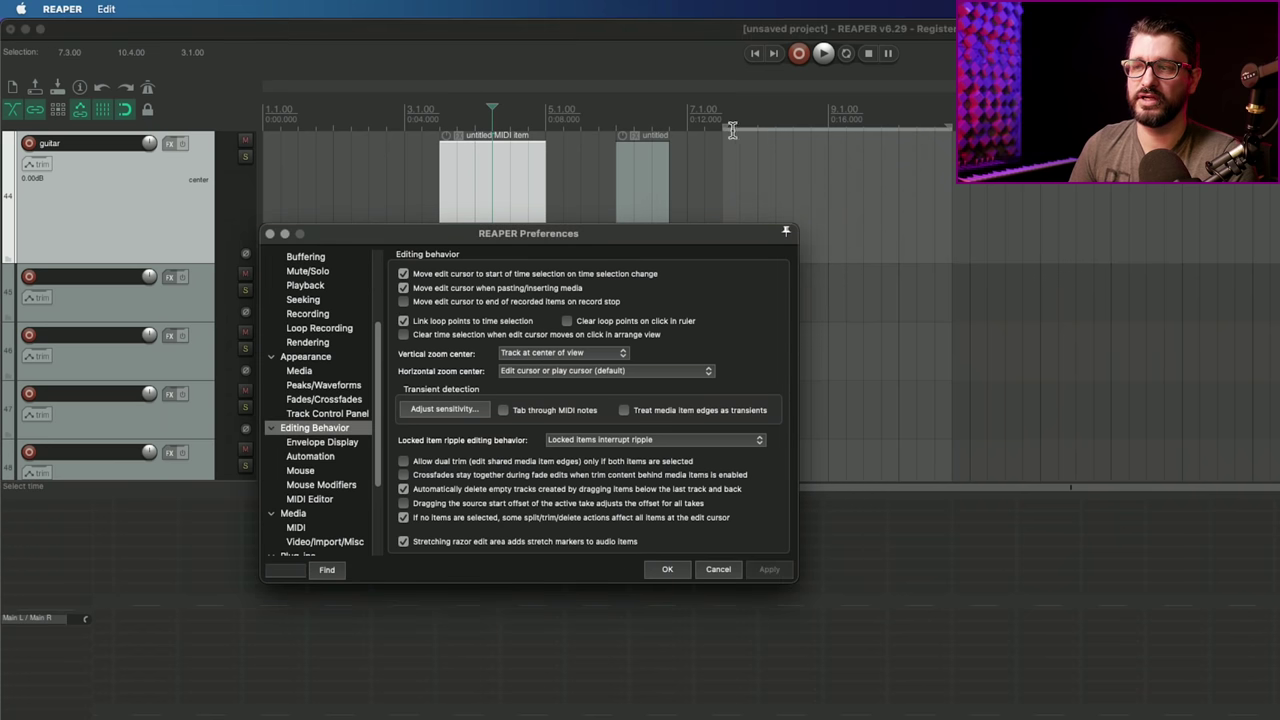
# Test with selections 6.4.00–10.3.00 and 4.2.00–6.1.00, splitting the first MIDI item.
pyautogui.moveTo(665, 112); pyautogui.dragTo(930, 194)
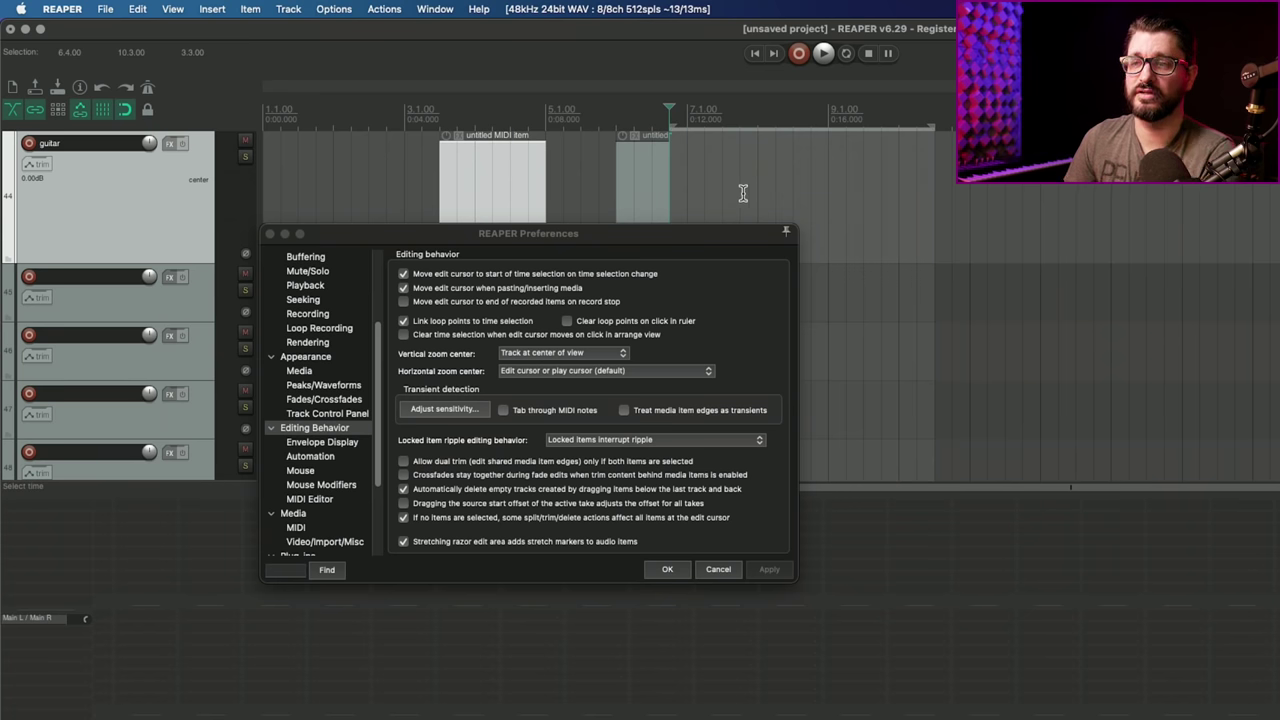
pyautogui.click(660, 193)
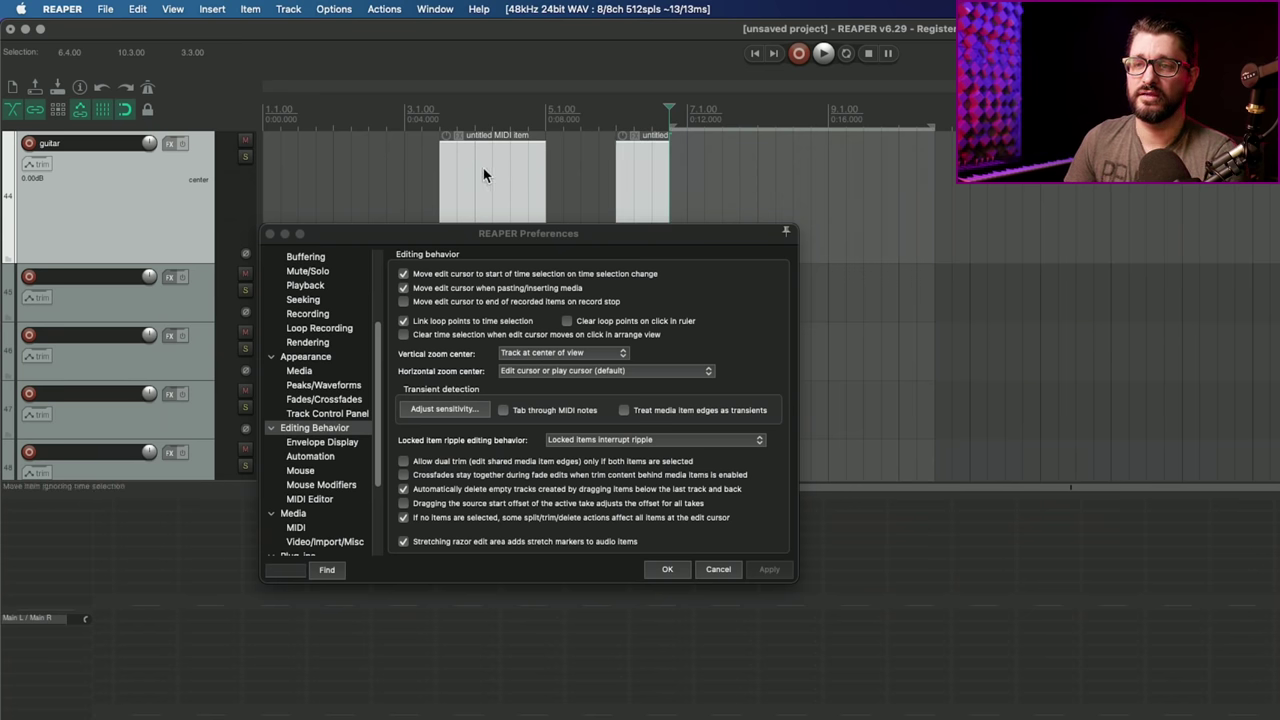
pyautogui.moveTo(490, 166); pyautogui.dragTo(615, 162)
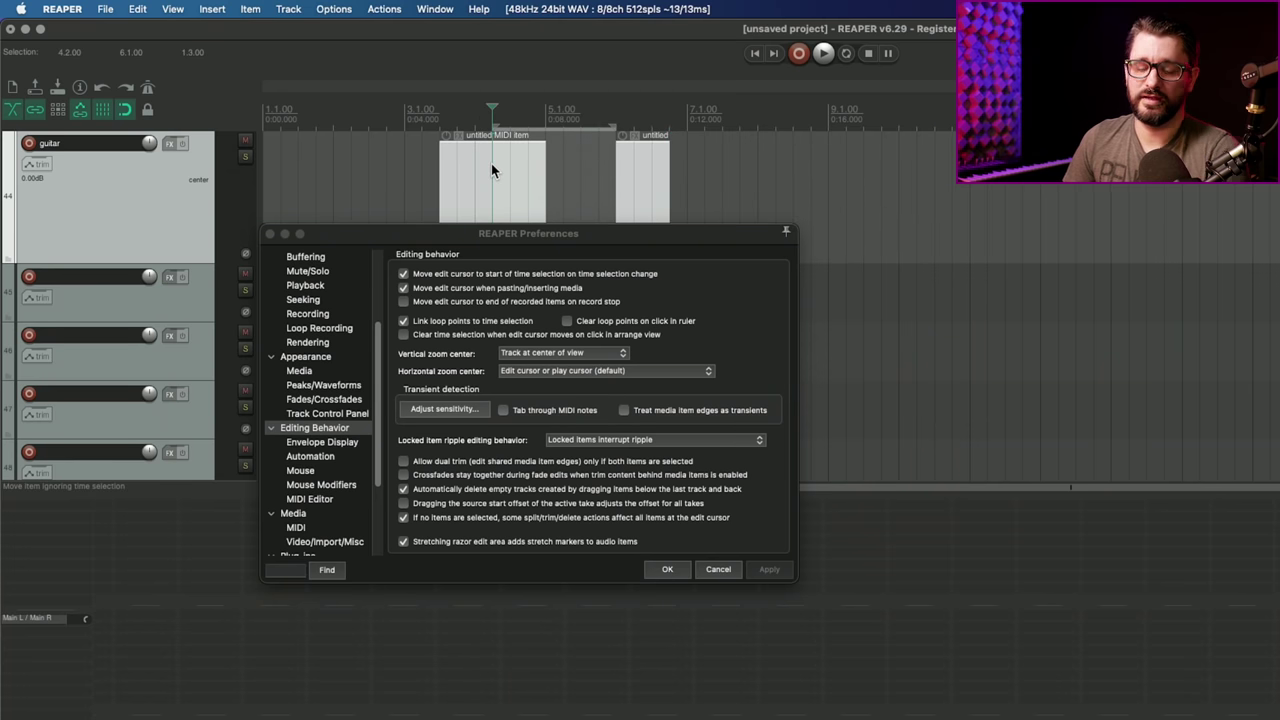
pyautogui.press('s')
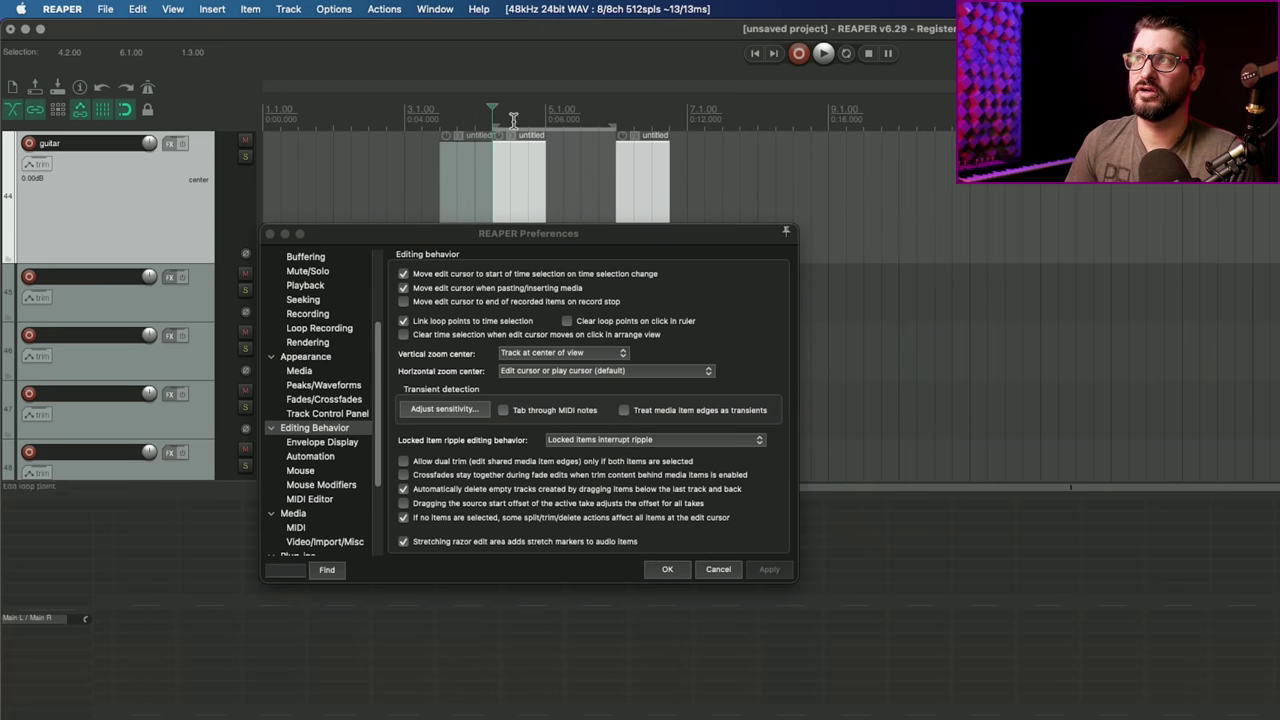
pyautogui.click(563, 180)
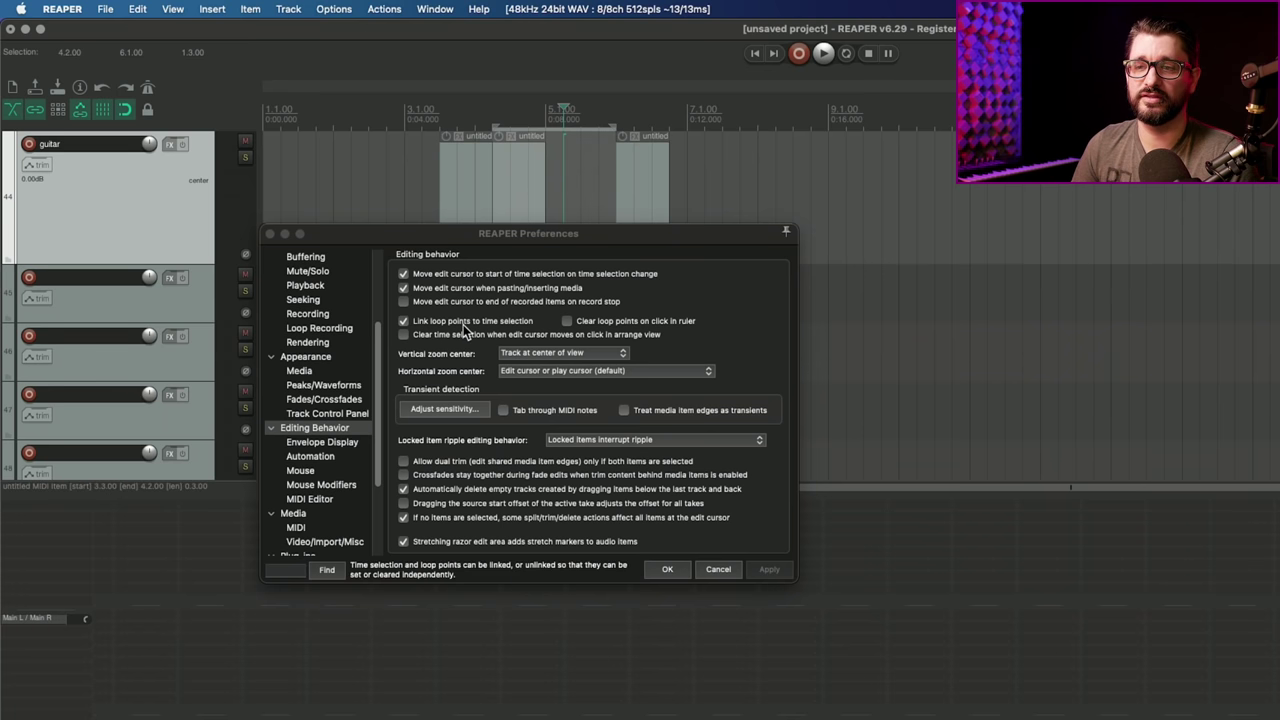
pyautogui.click(490, 179)
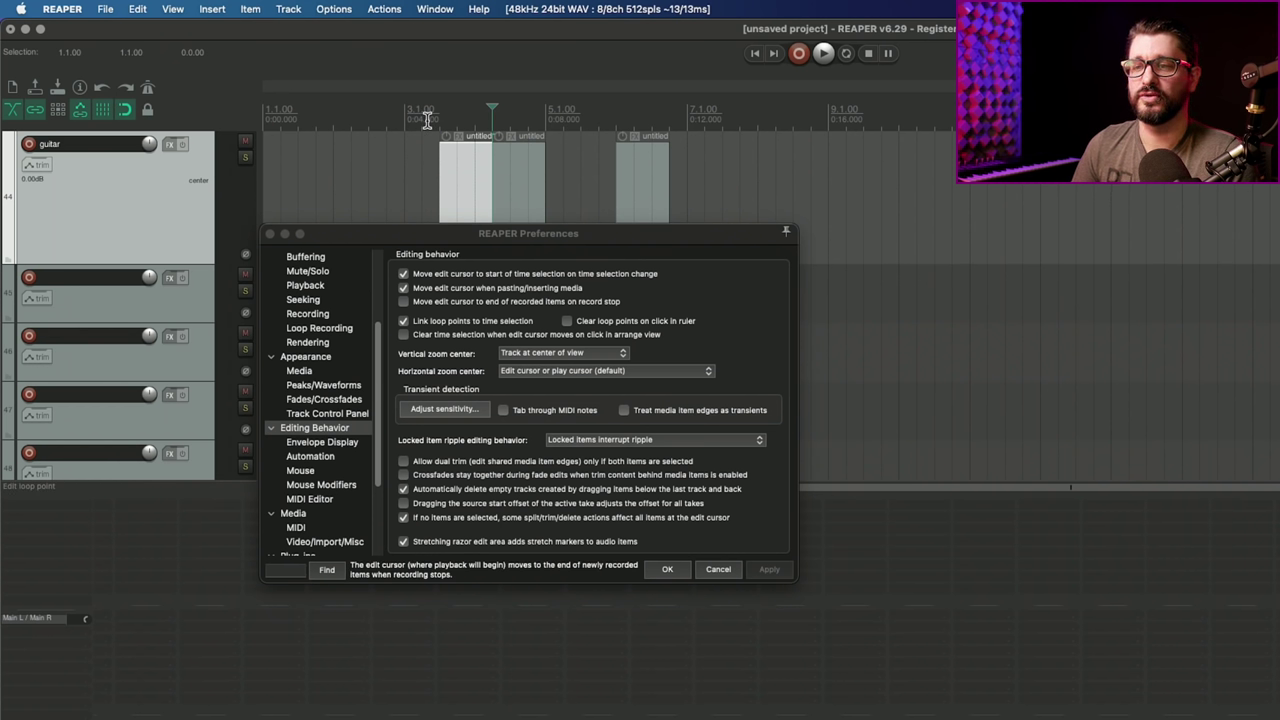
# In Envelope Display, set the volume envelope range to -inf..+12dB and select the pitch range value.
pyautogui.click(348, 443)
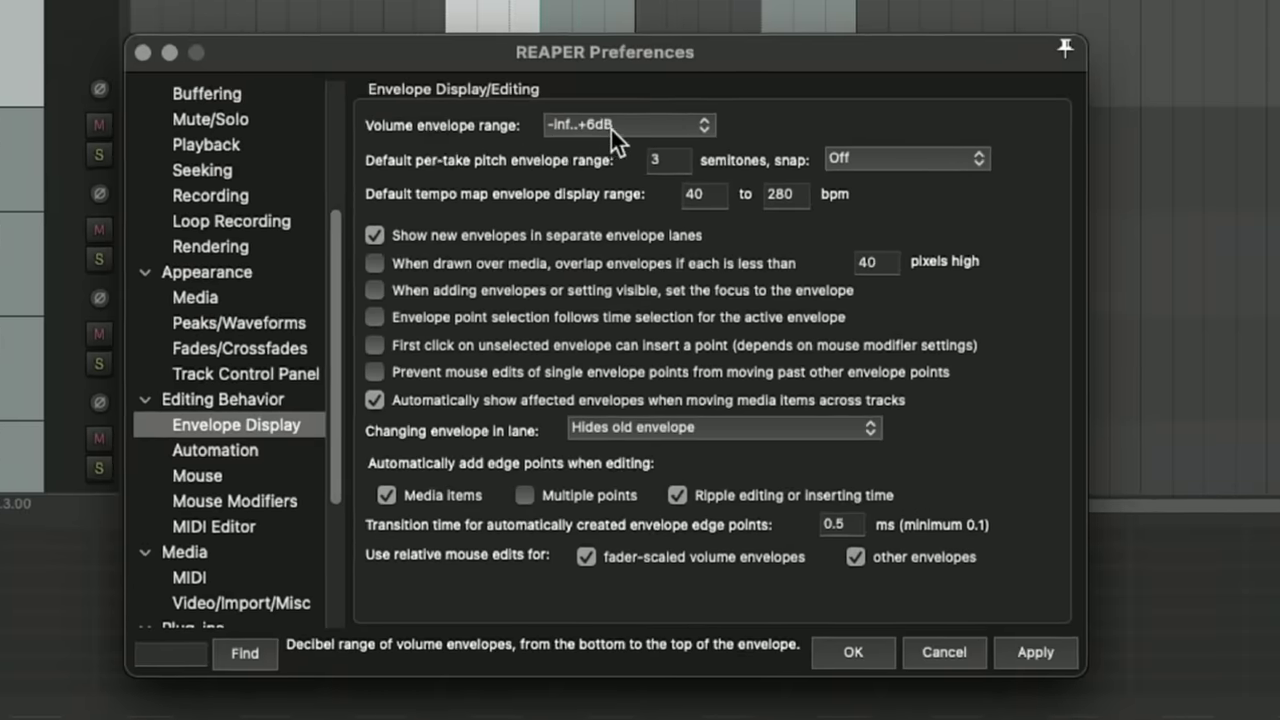
pyautogui.click(610, 127)
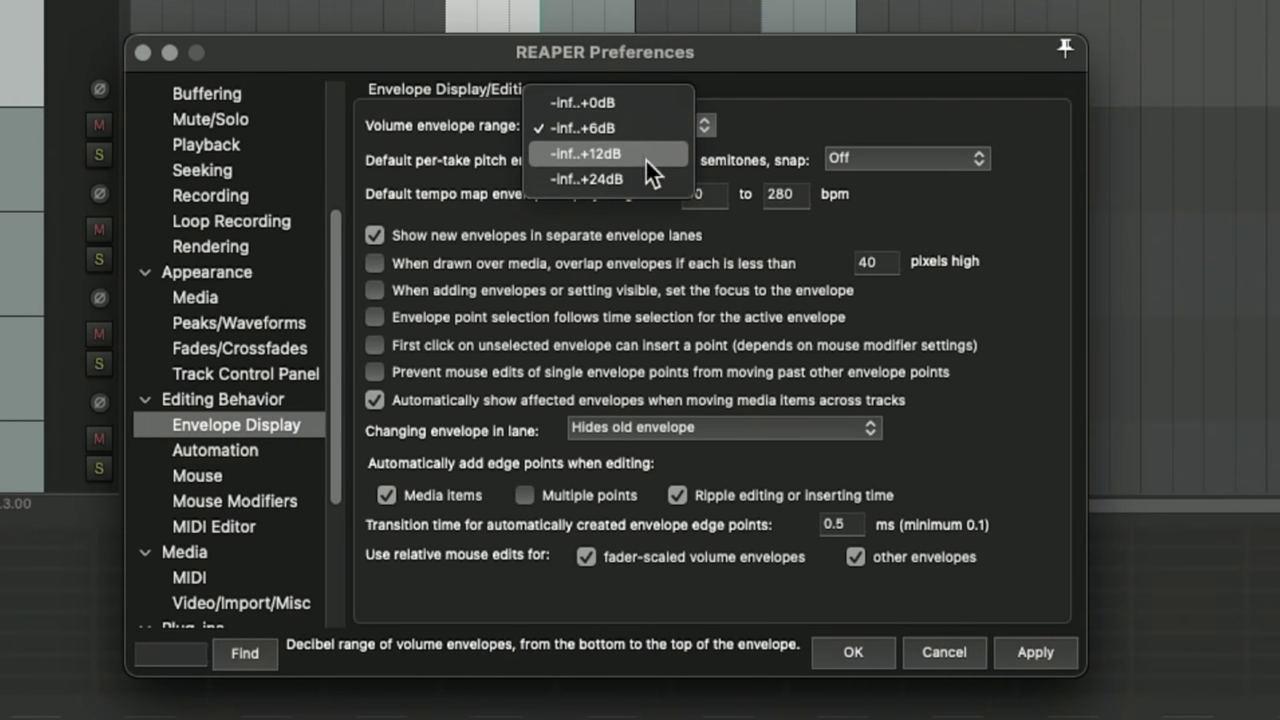
pyautogui.click(647, 156)
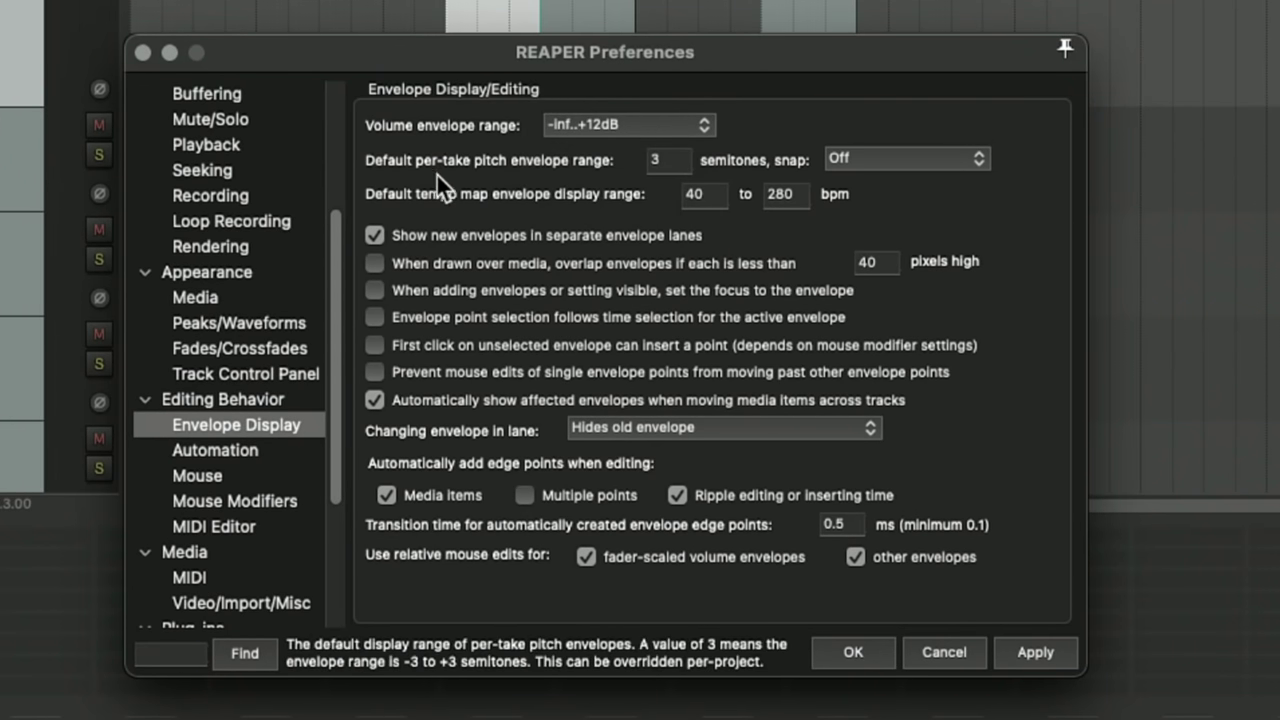
pyautogui.doubleClick(660, 160)
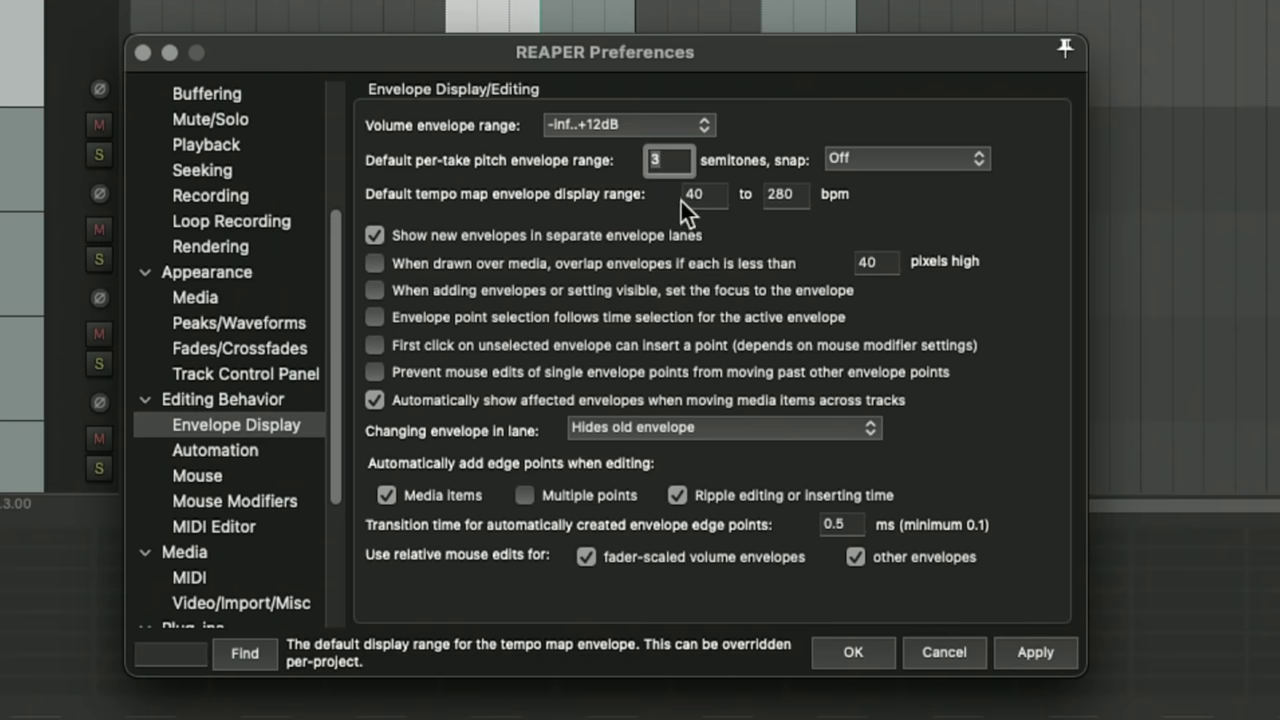
# Enter 24 as the pitch envelope range, then ignore the mousewheel on all faders and apply.
pyautogui.write('24')
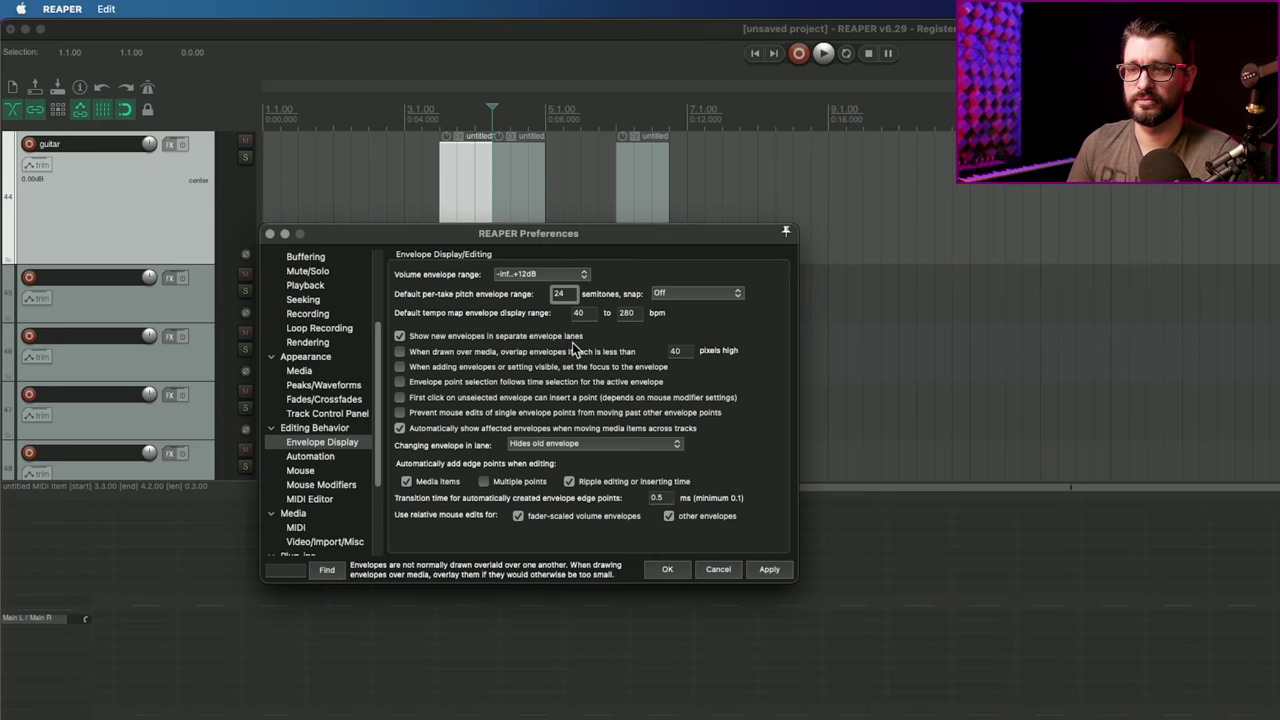
pyautogui.click(197, 475)
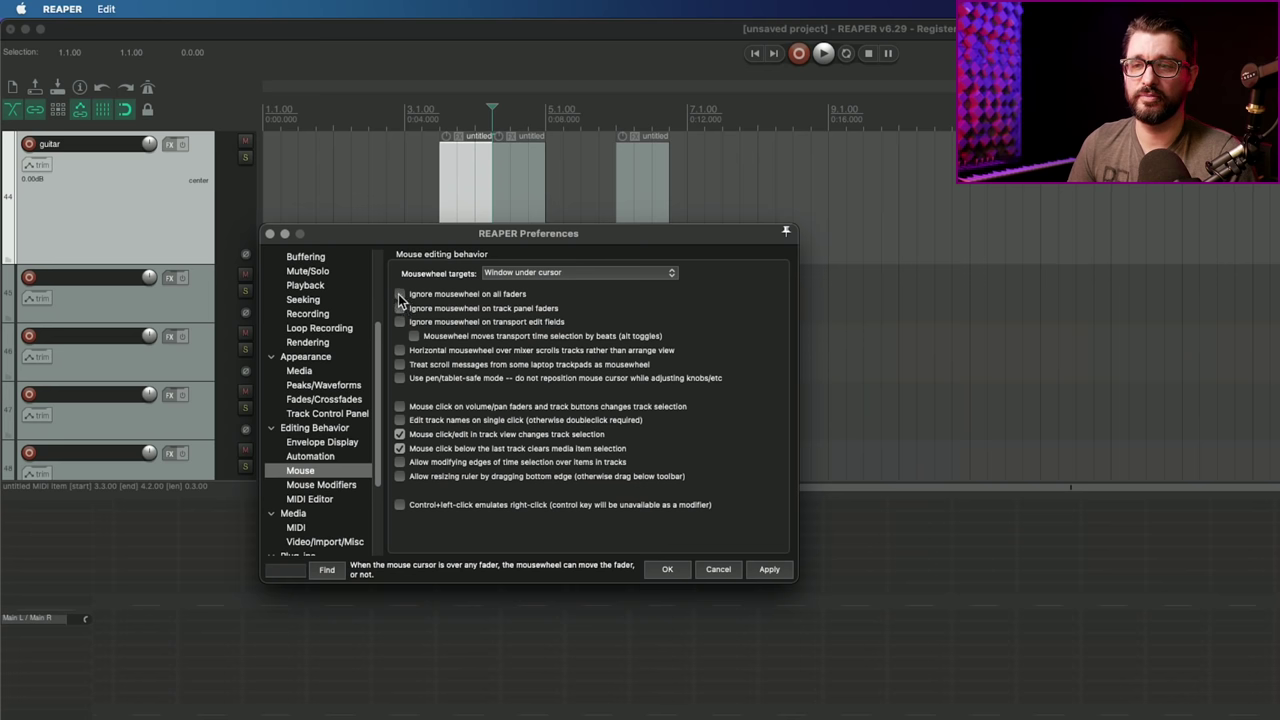
pyautogui.click(399, 294)
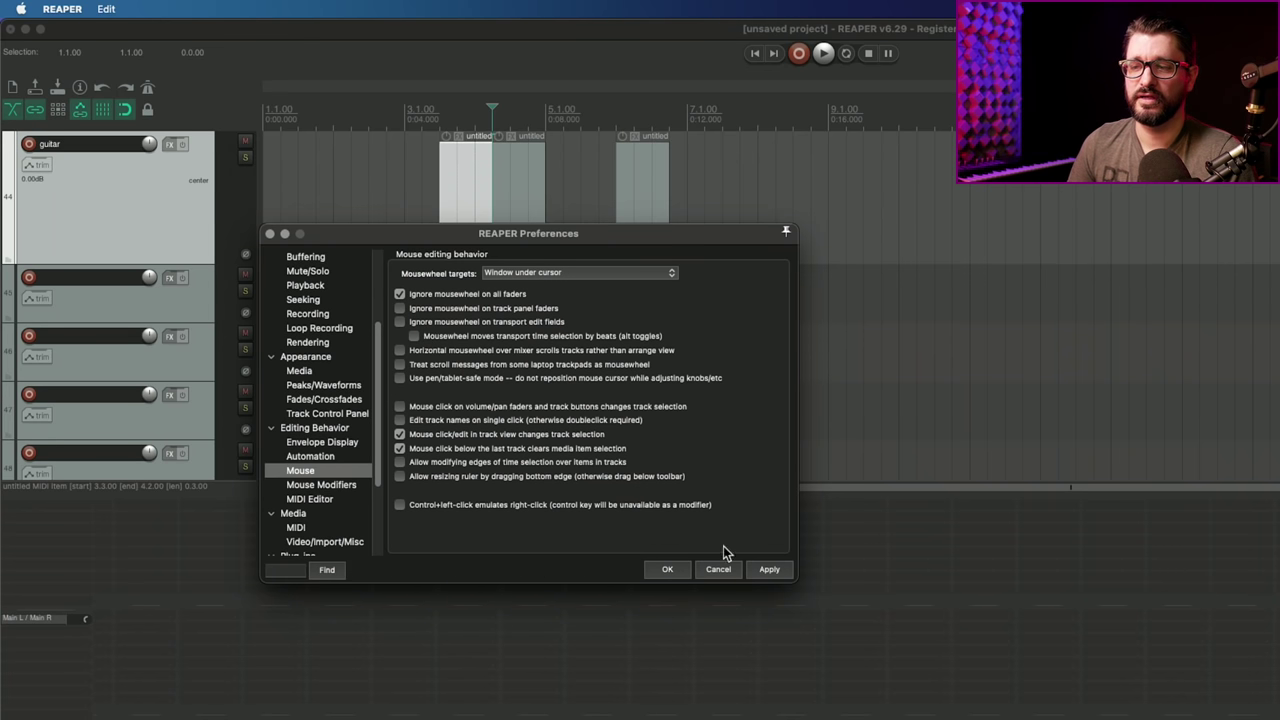
pyautogui.click(767, 571)
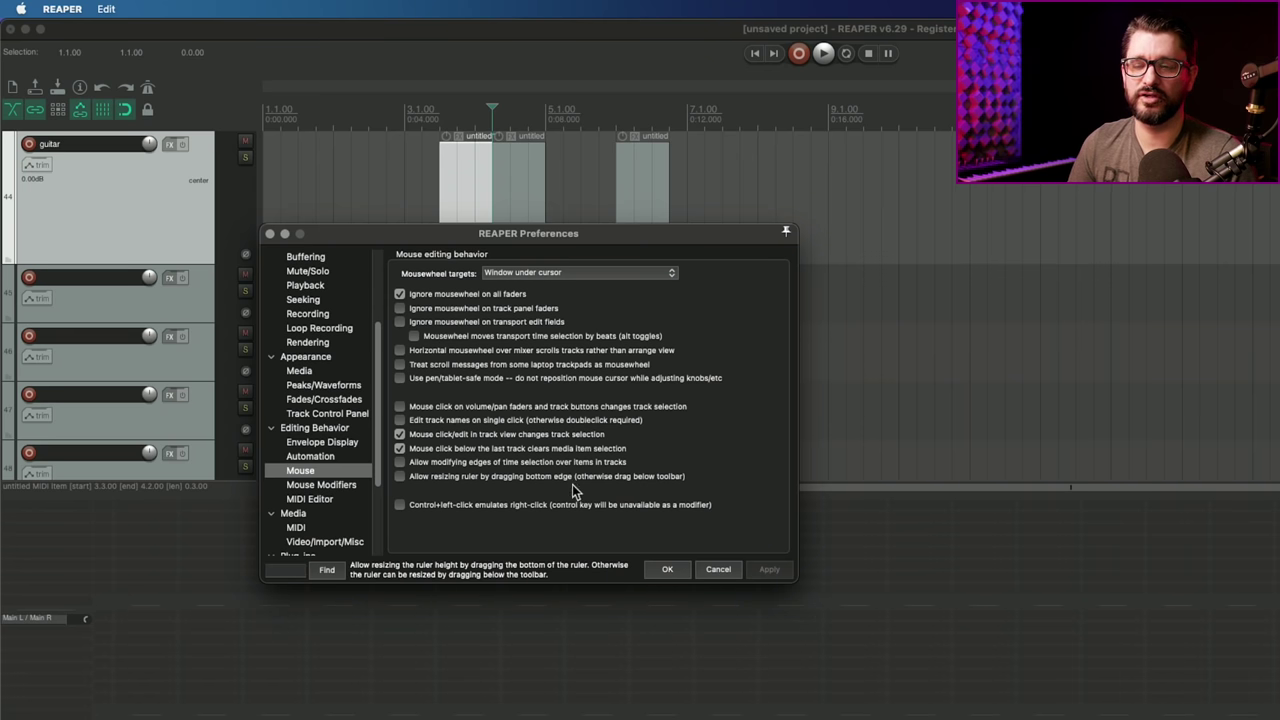
# Scroll the preferences list and nudge the window to reach Mouse Modifiers.
pyautogui.scroll(5, 490, 256)
pyautogui.moveTo(655, 233); pyautogui.dragTo(677, 222)
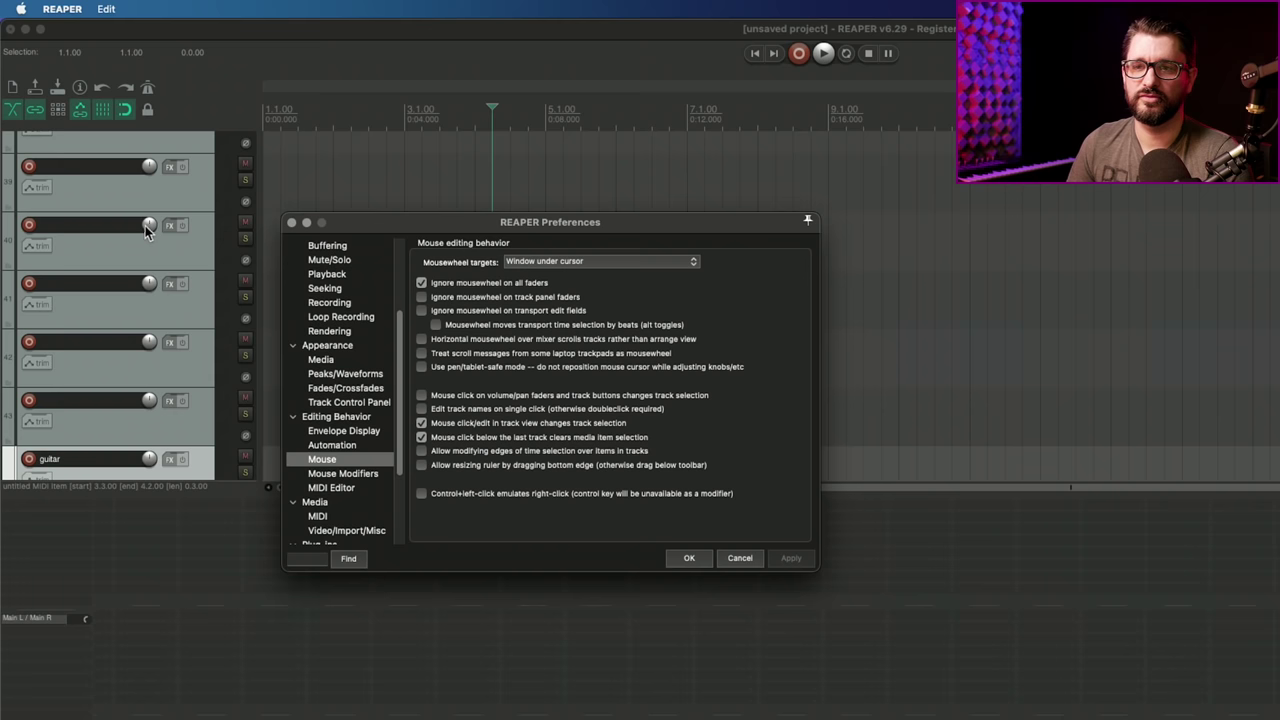
pyautogui.scroll(5, 168, 252)
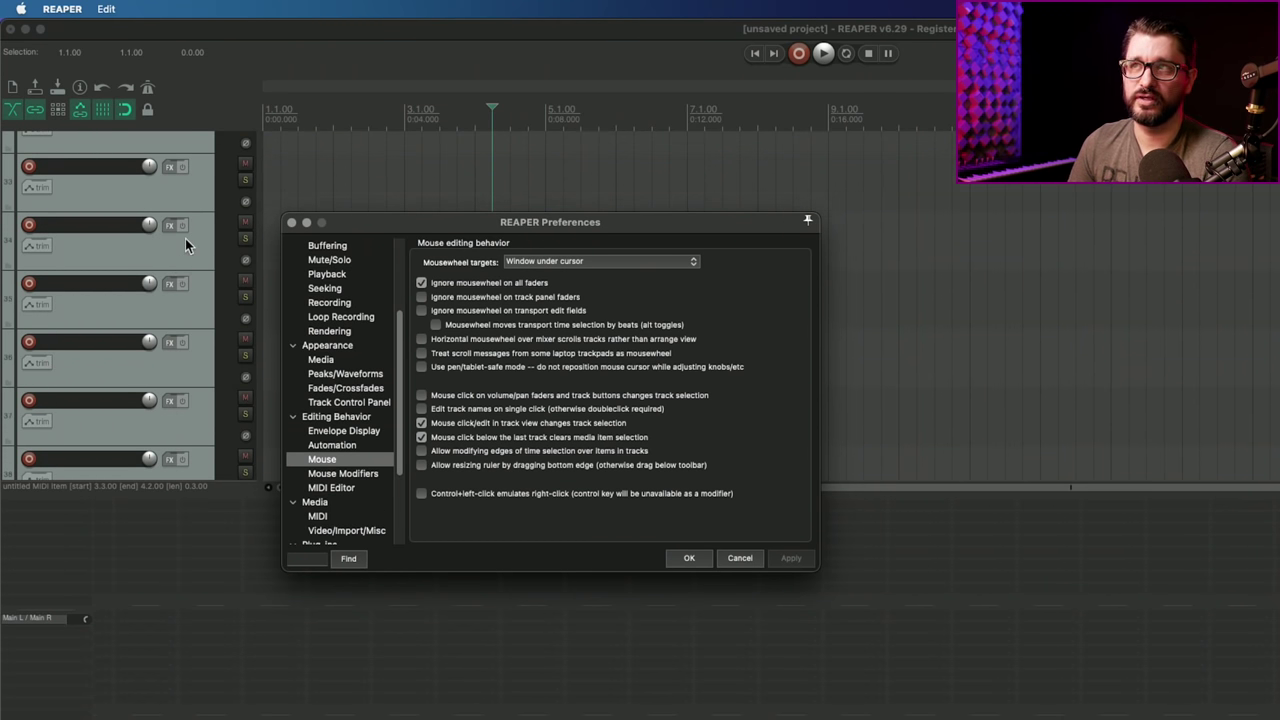
pyautogui.scroll(-2, 185, 238)
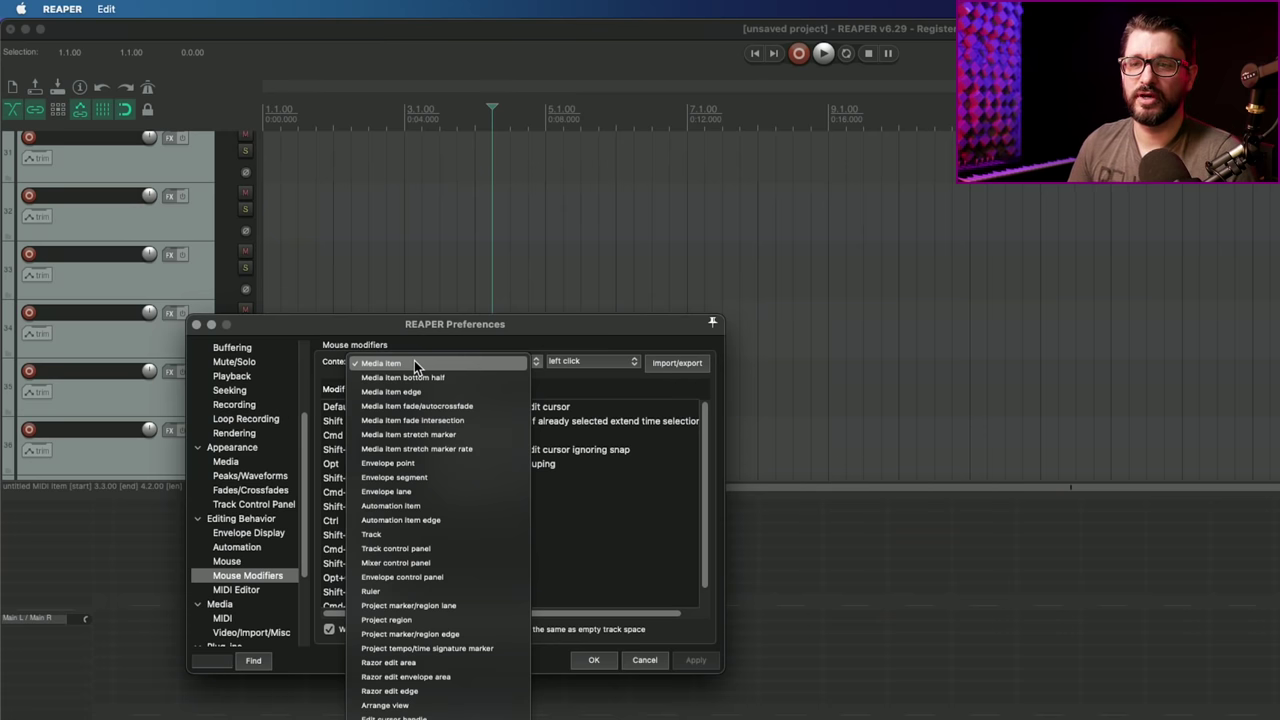
# Set the Arrange view right-drag default action to Marquee select items and set time selection.
pyautogui.click(420, 356)
pyautogui.click(424, 361)
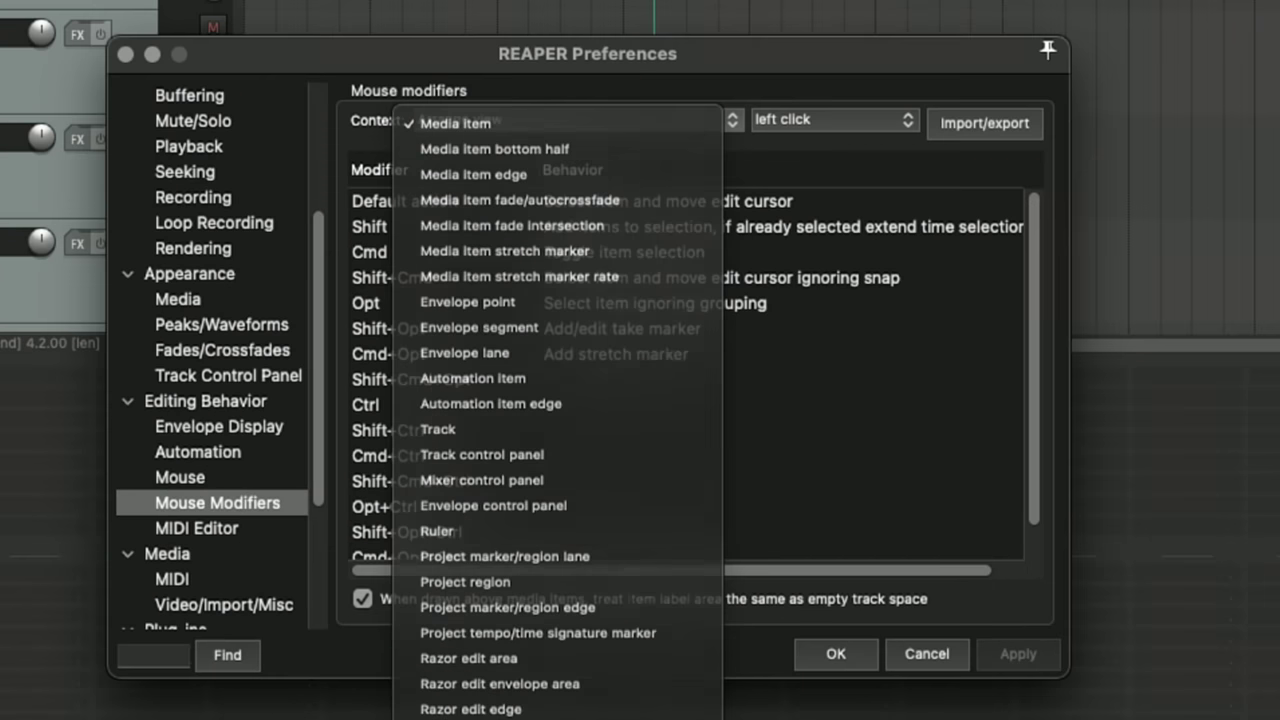
pyautogui.click(388, 706)
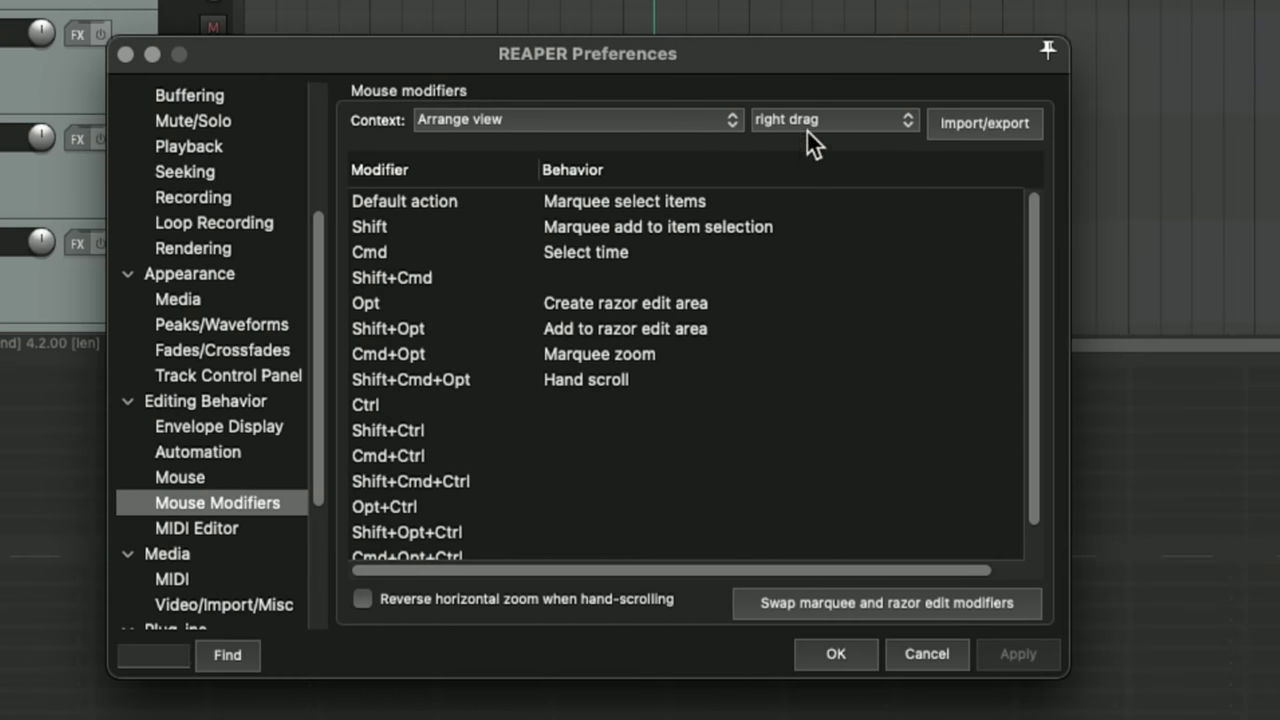
pyautogui.click(616, 198)
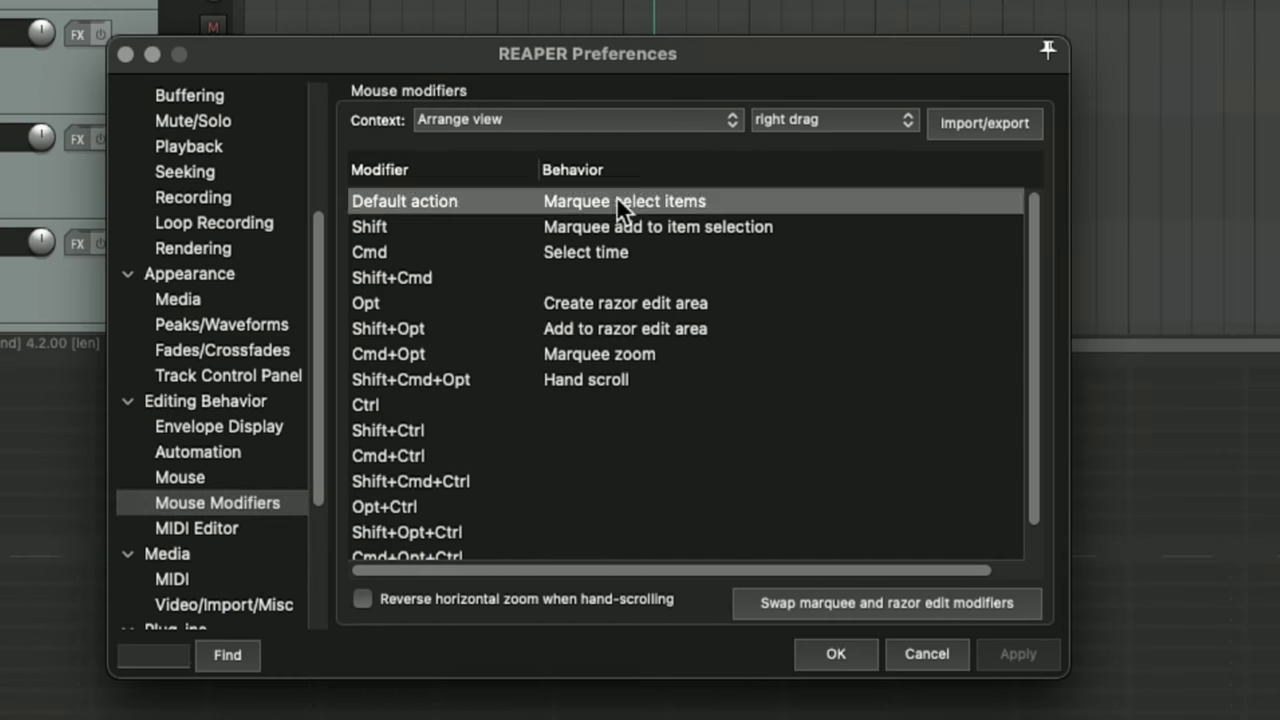
pyautogui.doubleClick(698, 197)
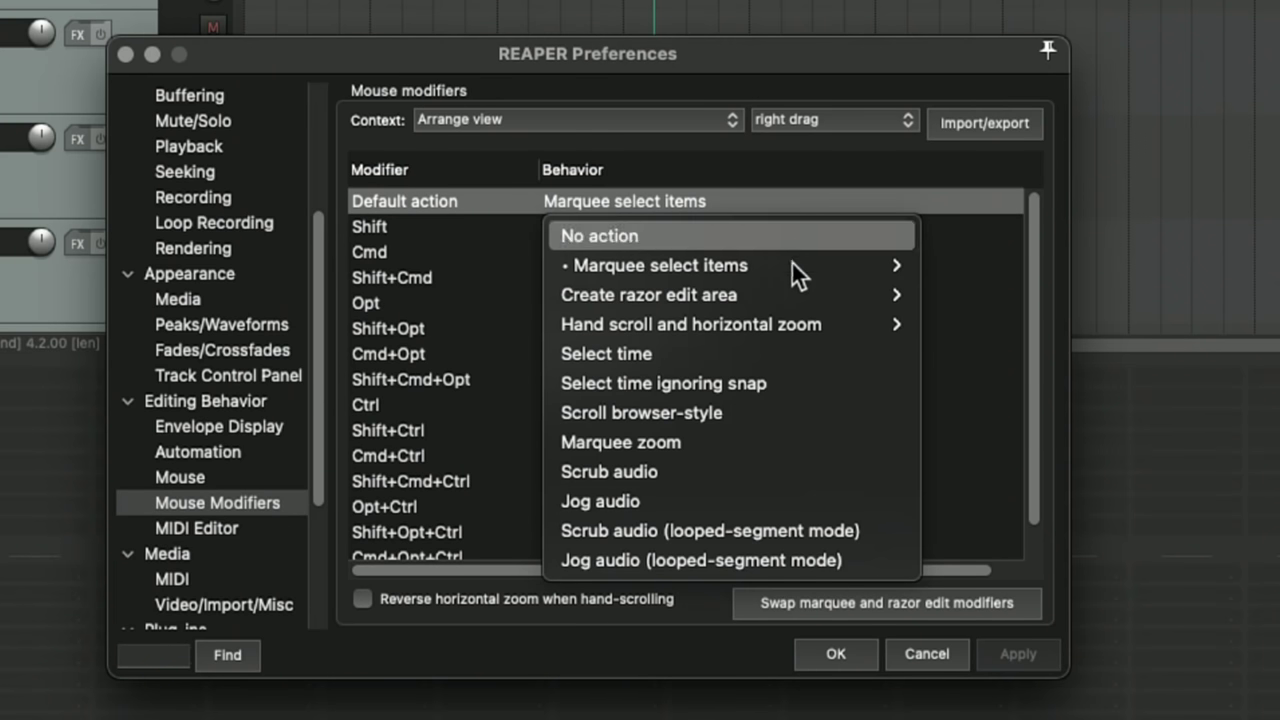
pyautogui.moveTo(797, 268)
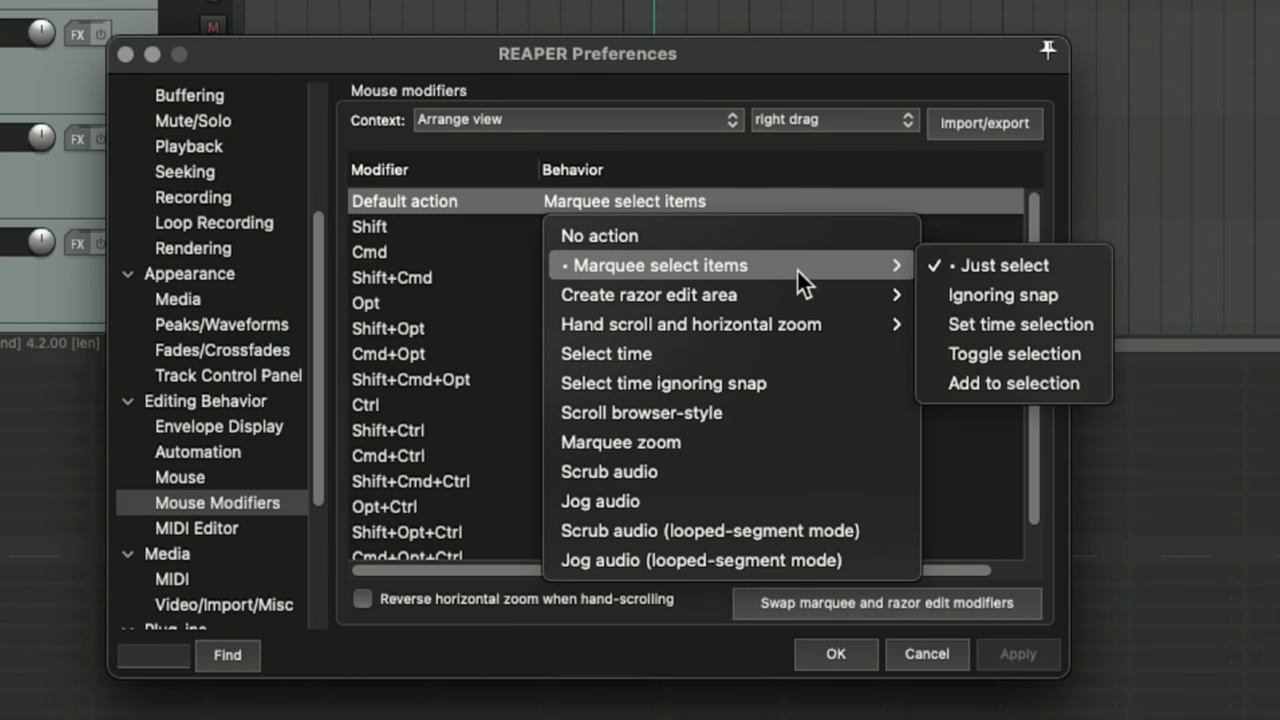
pyautogui.click(1045, 323)
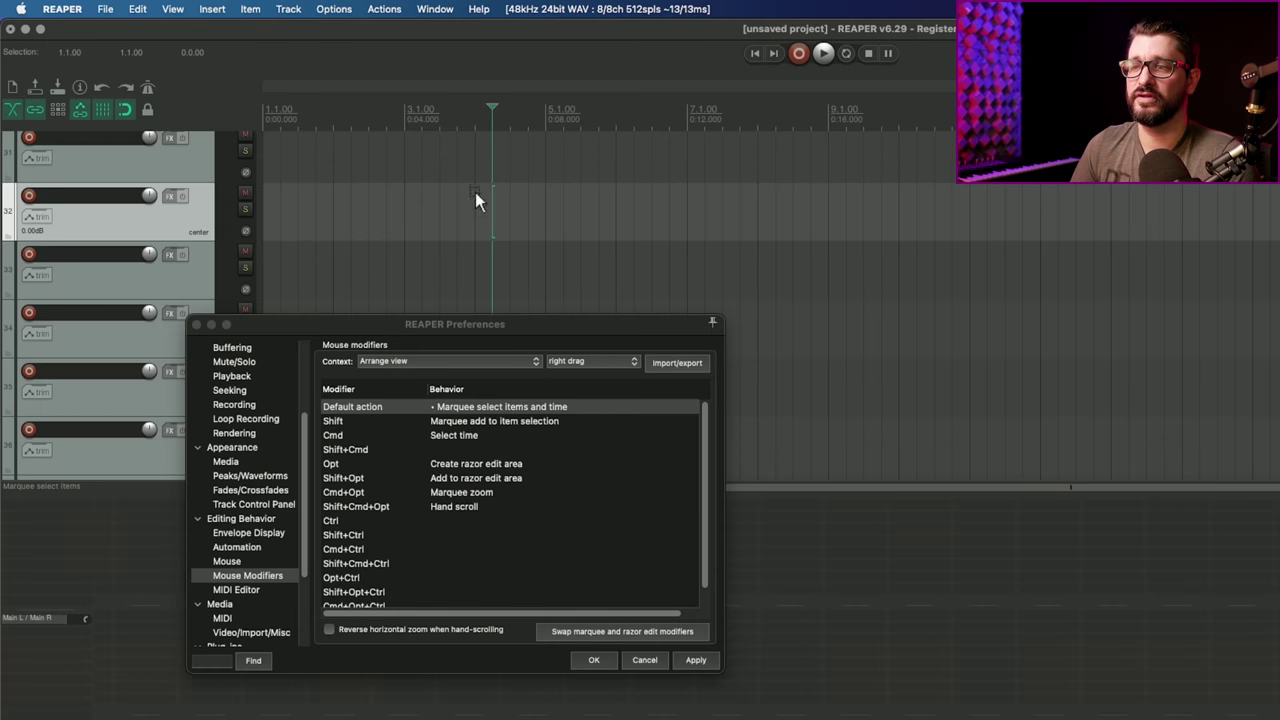
# Draw test MIDI items on the track 32 and track 33 lanes.
pyautogui.moveTo(475, 193); pyautogui.dragTo(986, 309)
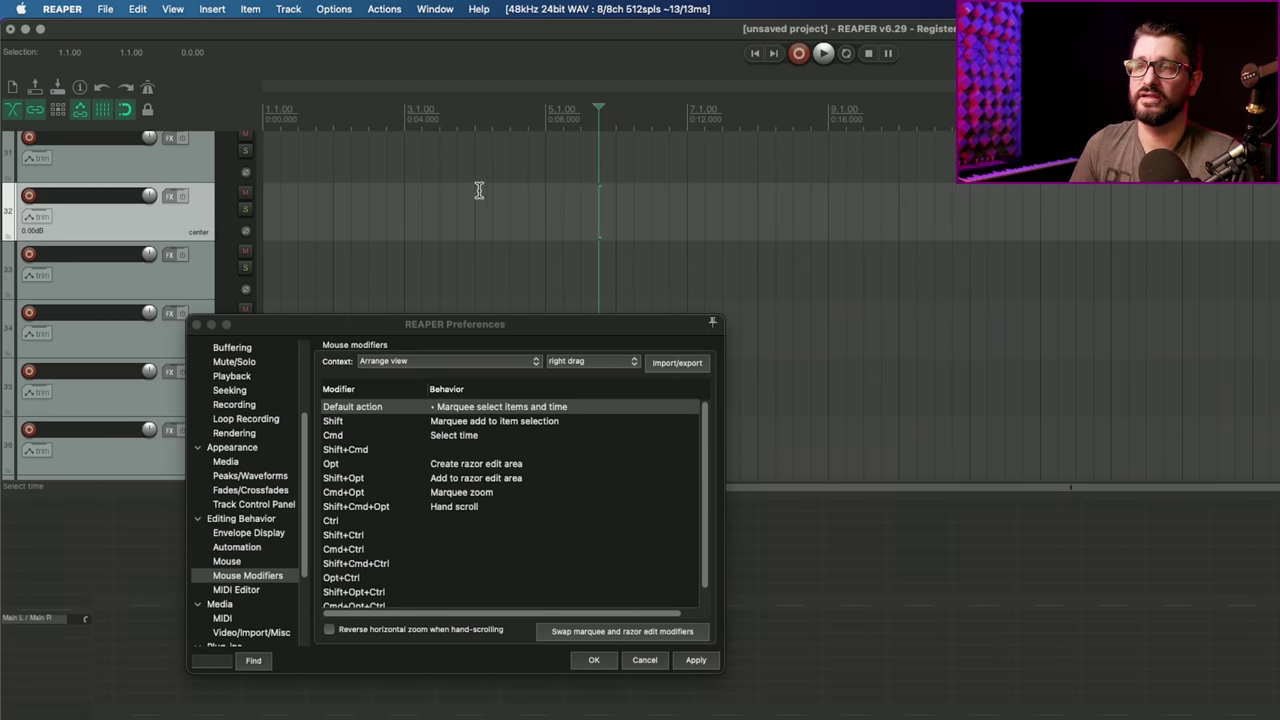
pyautogui.moveTo(486, 214); pyautogui.dragTo(704, 220)
pyautogui.moveTo(812, 220); pyautogui.dragTo(828, 224)
pyautogui.moveTo(590, 276); pyautogui.dragTo(794, 276)
pyautogui.moveTo(447, 165)
pyautogui.mouseDown()
pyautogui.moveTo(985, 318)
pyautogui.moveTo(950, 329)
pyautogui.mouseUp()
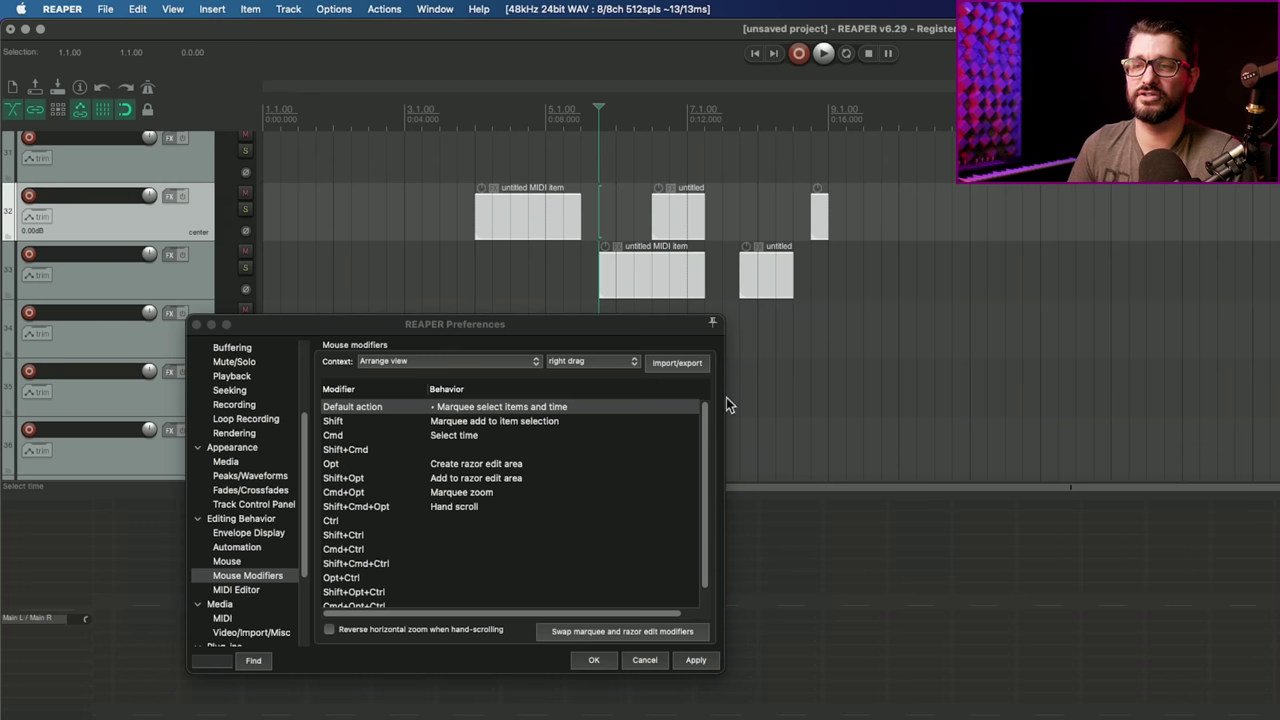
# Apply the setting, test right-drag marquees such as 3.4.00–9.3.00, then clear the selection.
pyautogui.click(697, 662)
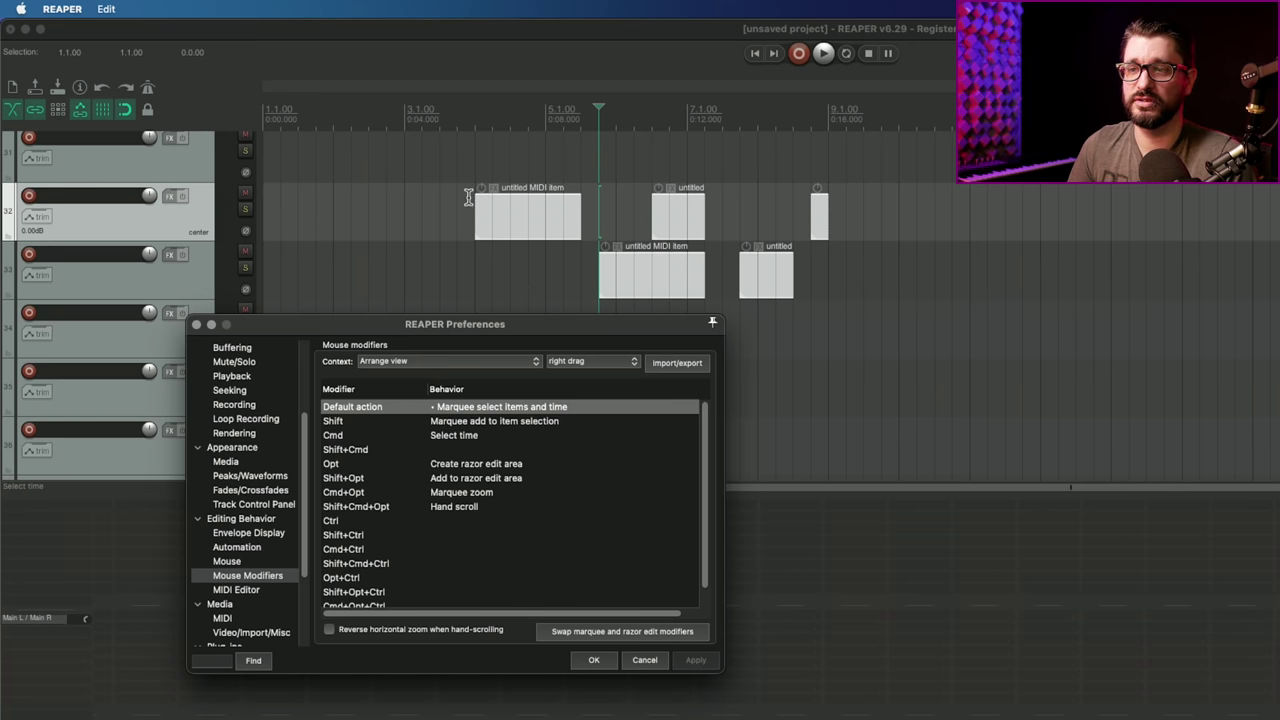
pyautogui.moveTo(474, 198); pyautogui.dragTo(927, 309)
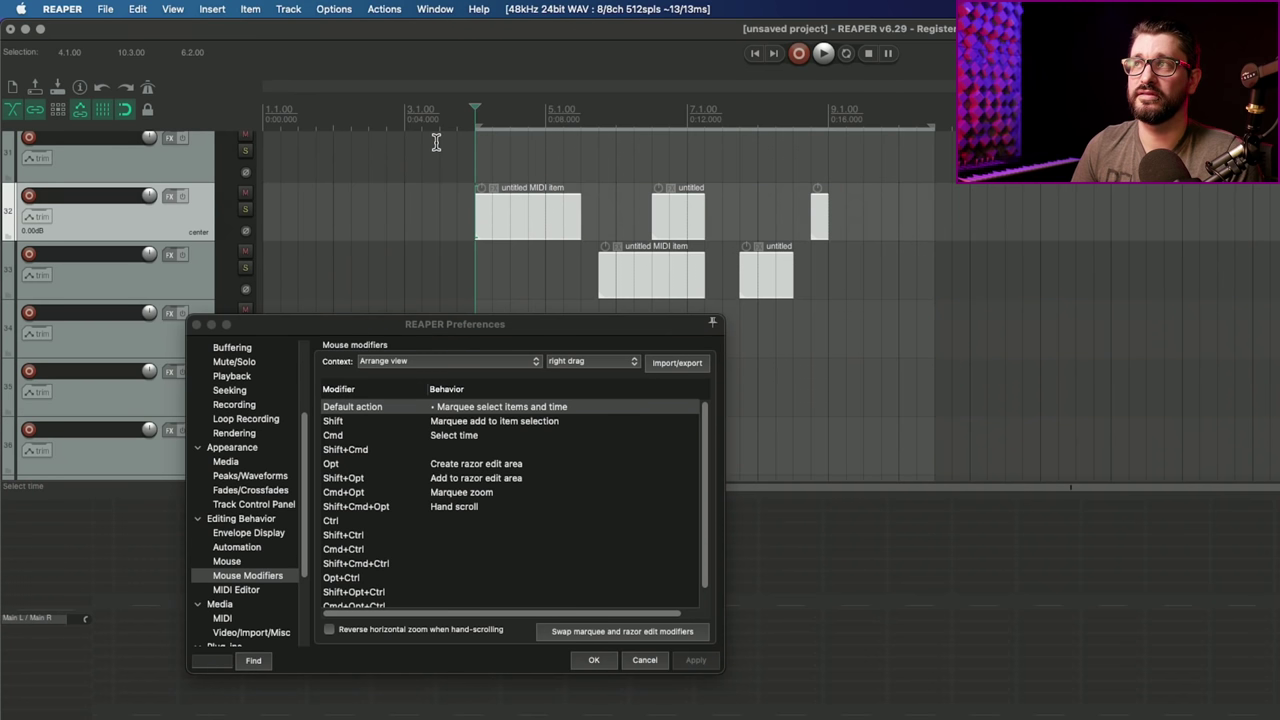
pyautogui.moveTo(455, 150); pyautogui.dragTo(862, 345)
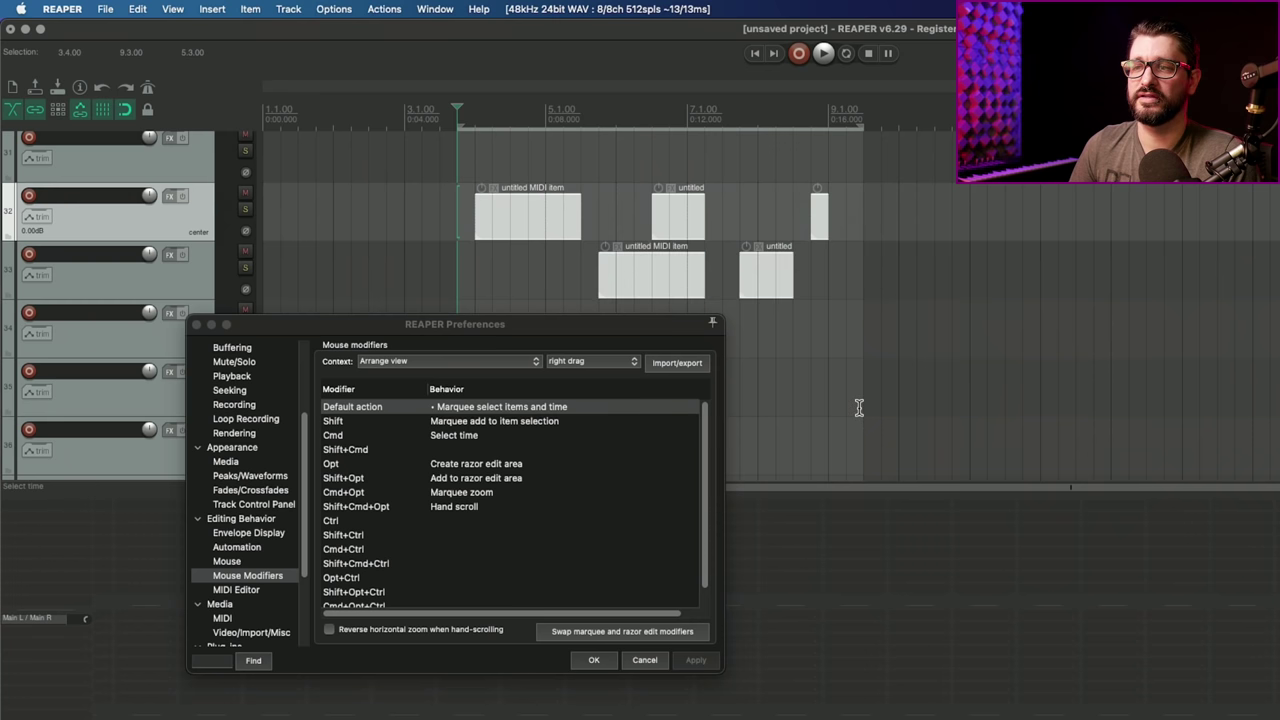
pyautogui.click(545, 160)
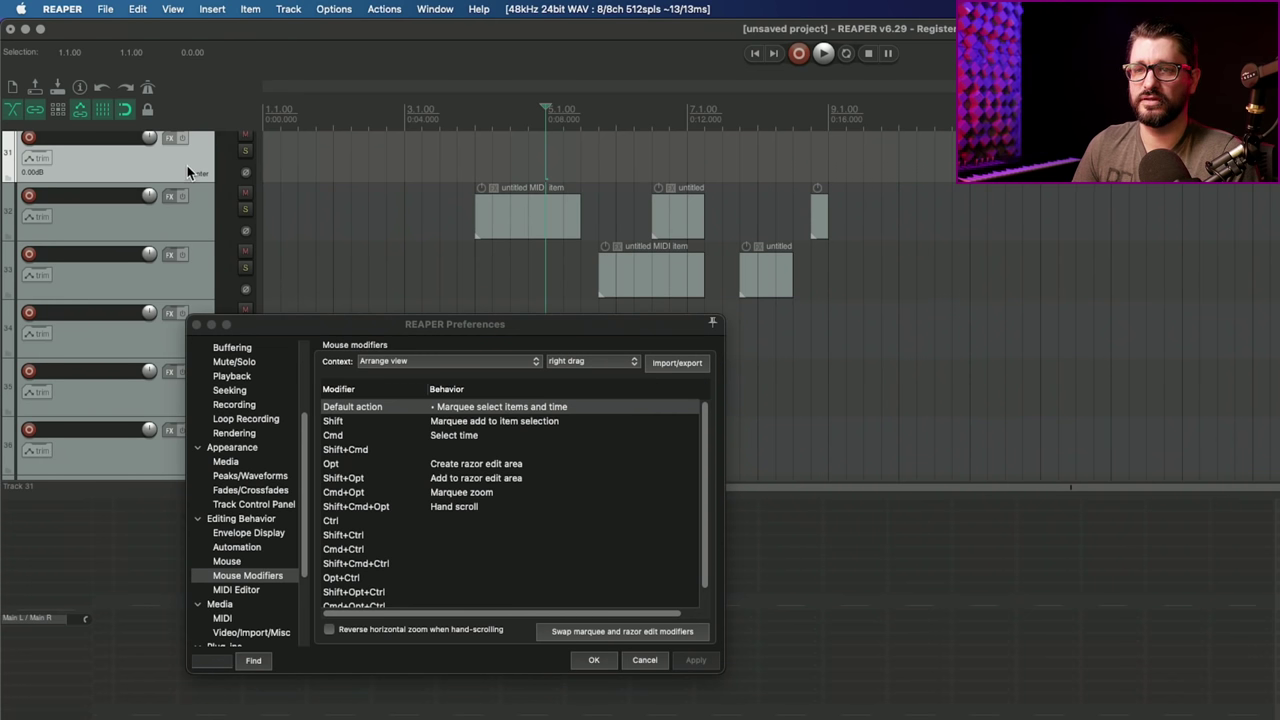
# Show track 31's volume envelope, pick the Envelope segment context, and pull a segment to -11.6dB.
pyautogui.press('v')
pyautogui.click(204, 229)
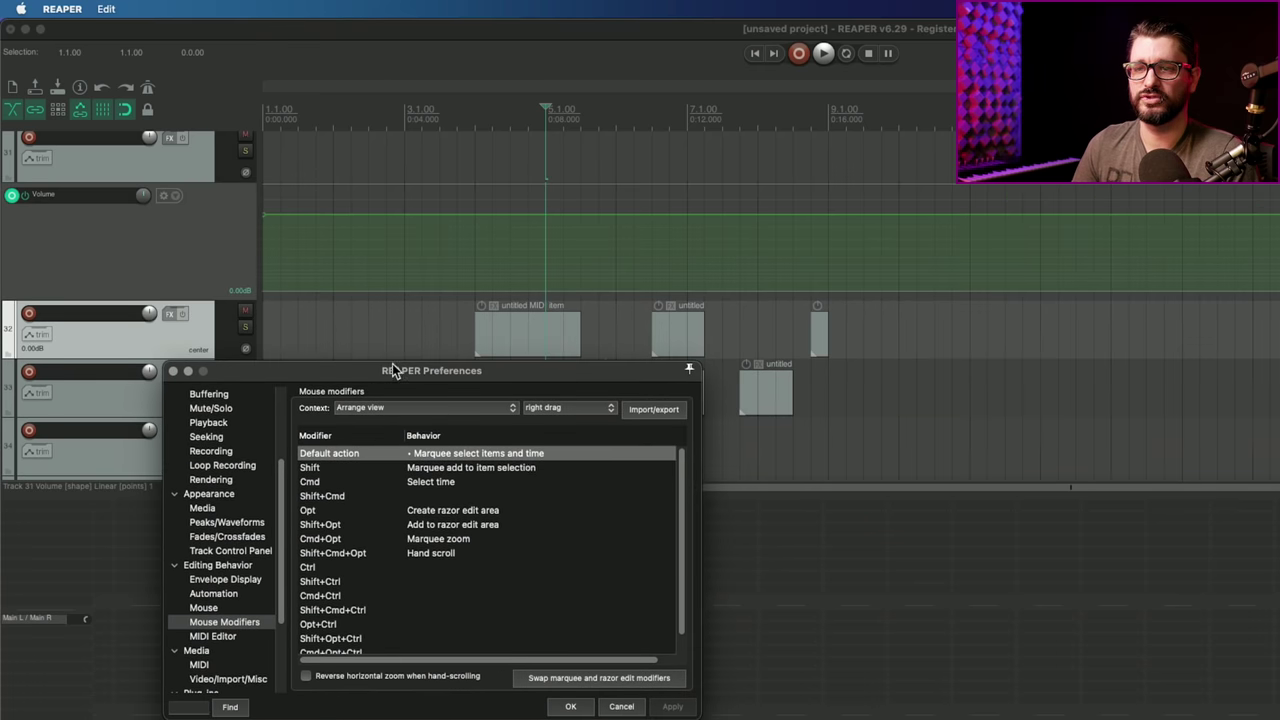
pyautogui.click(406, 410)
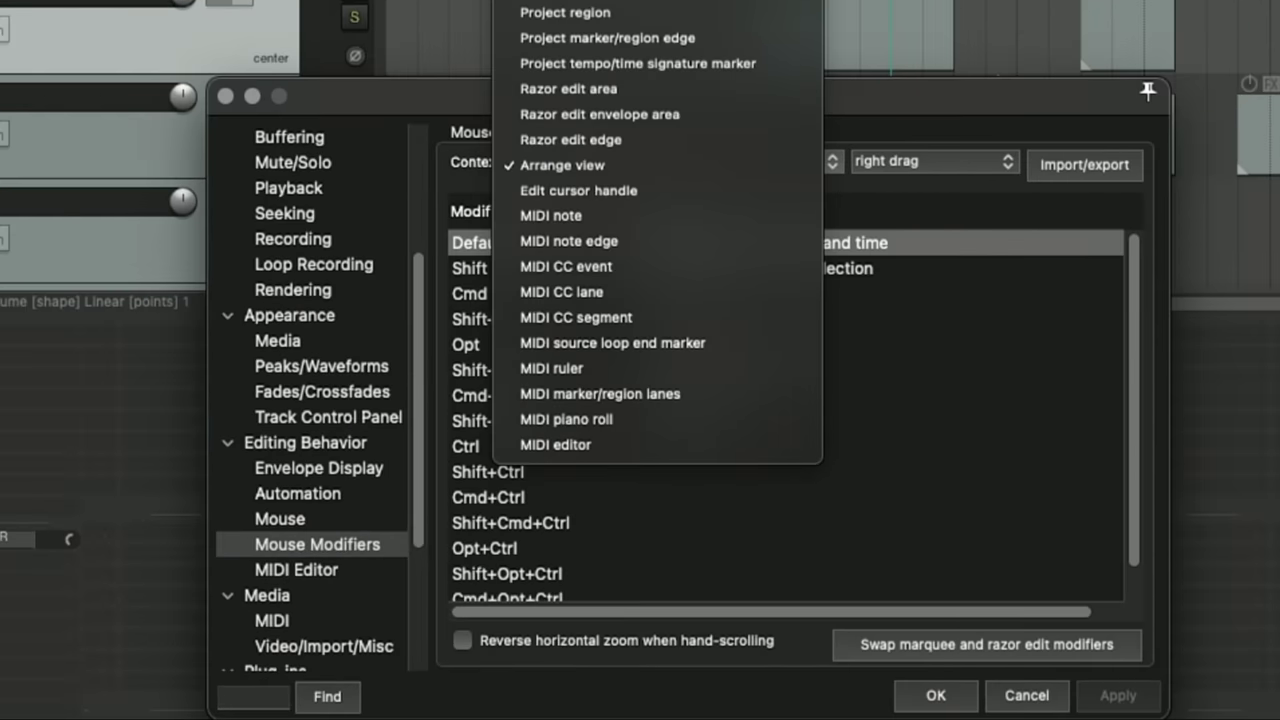
pyautogui.click(560, 2)
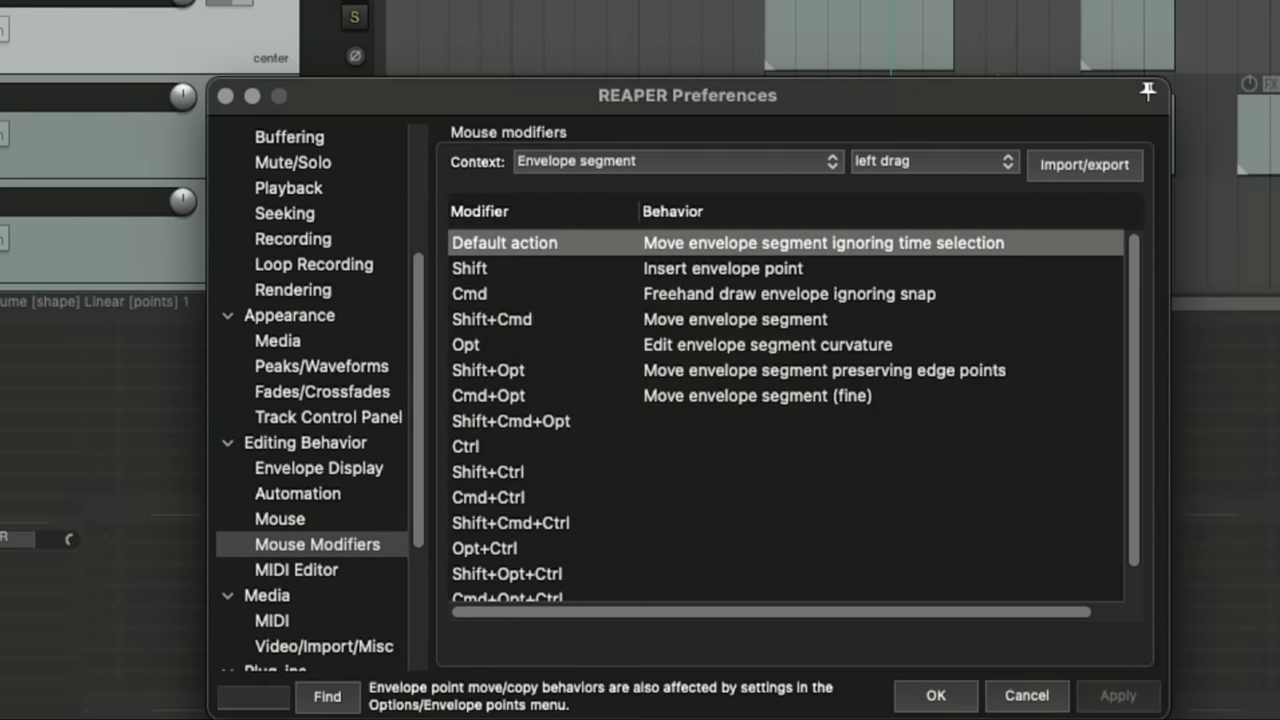
pyautogui.moveTo(739, 106); pyautogui.dragTo(761, 40)
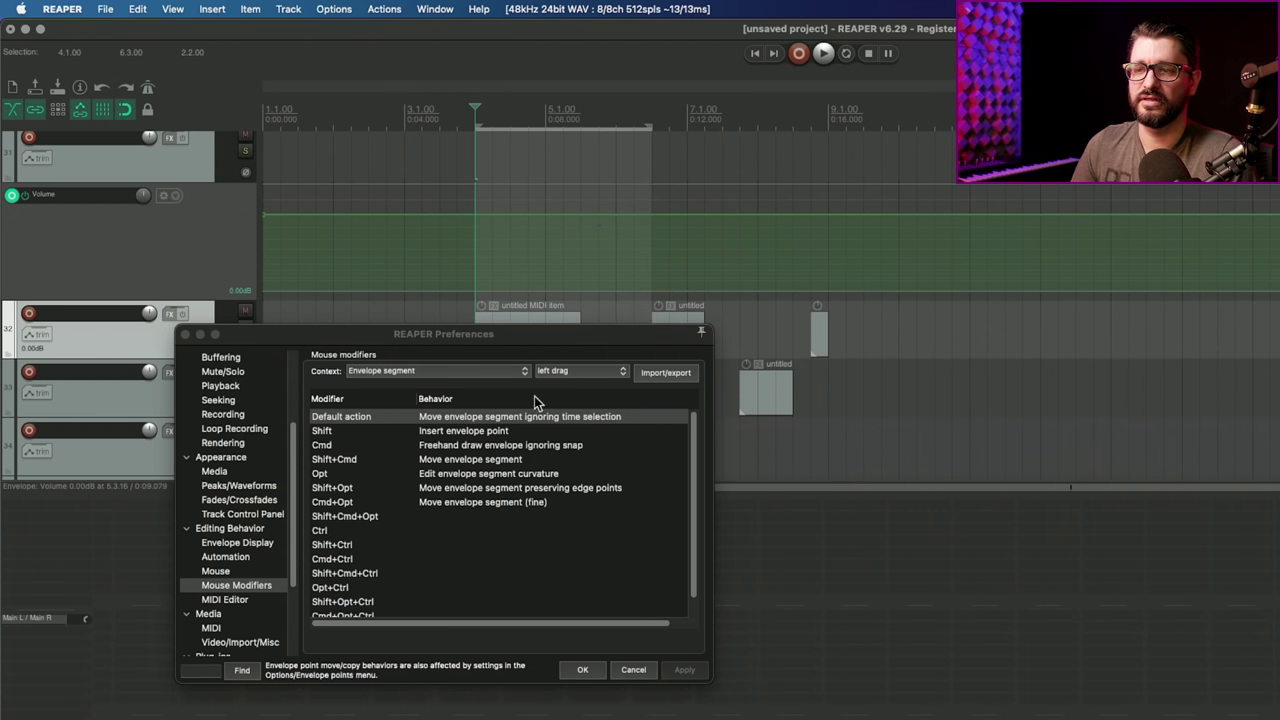
pyautogui.moveTo(566, 217); pyautogui.dragTo(568, 240)
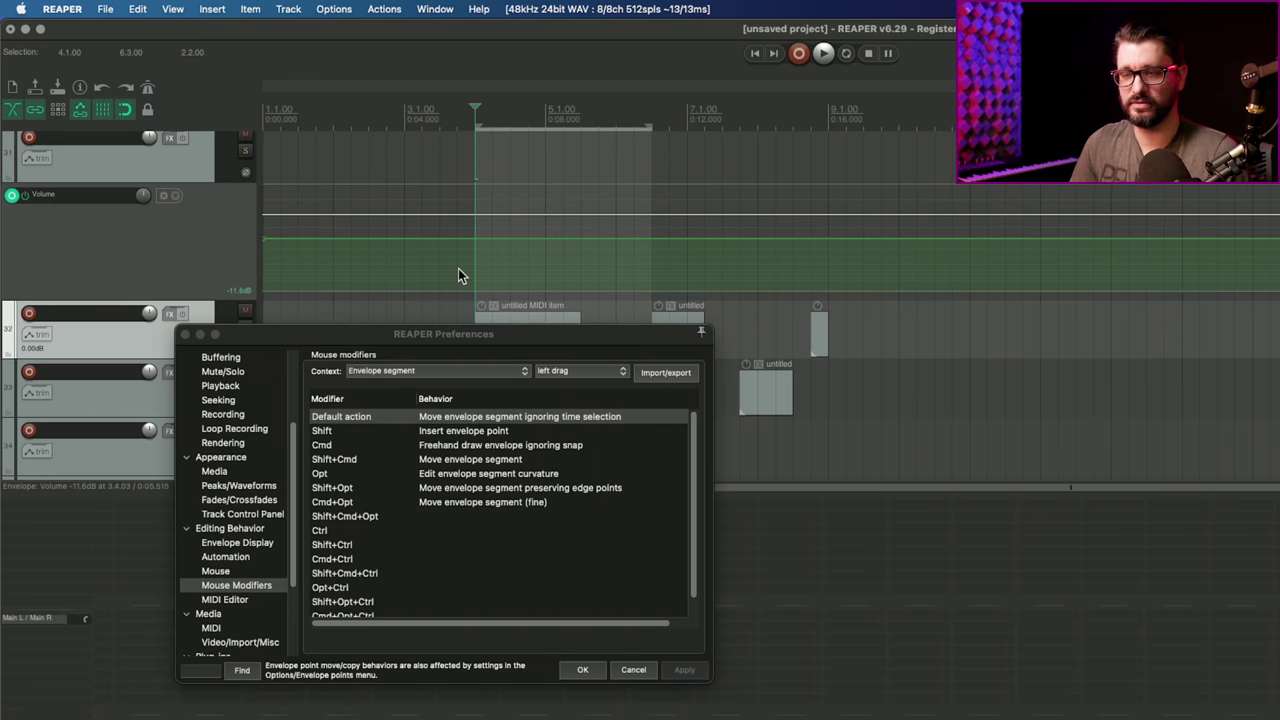
# Make the default envelope segment left-drag a plain segment move and apply it.
pyautogui.press('super')
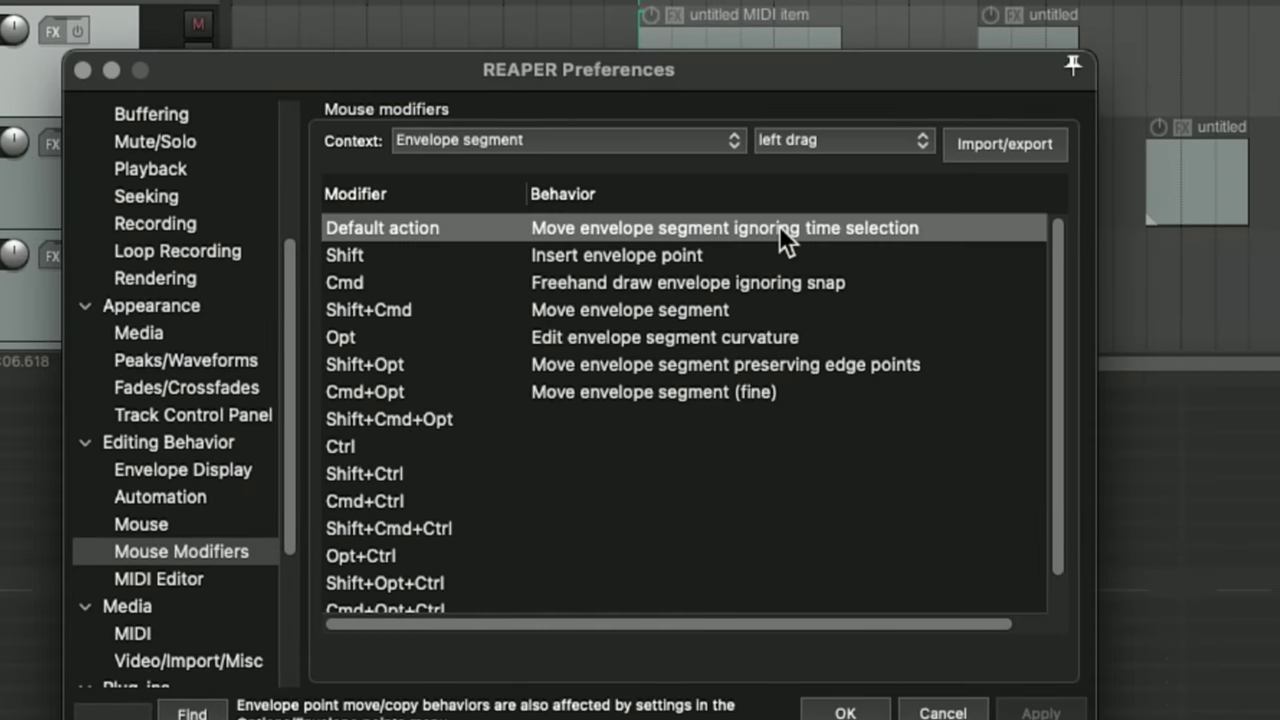
pyautogui.click(549, 415)
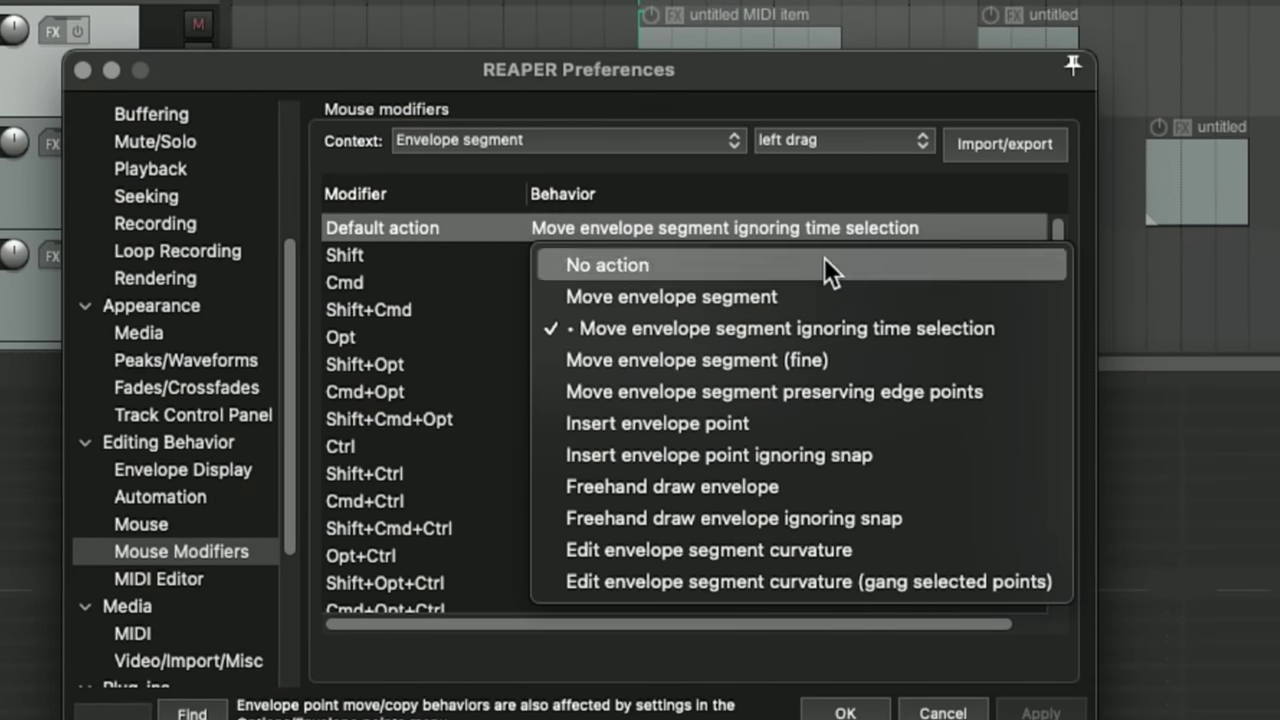
pyautogui.click(743, 290)
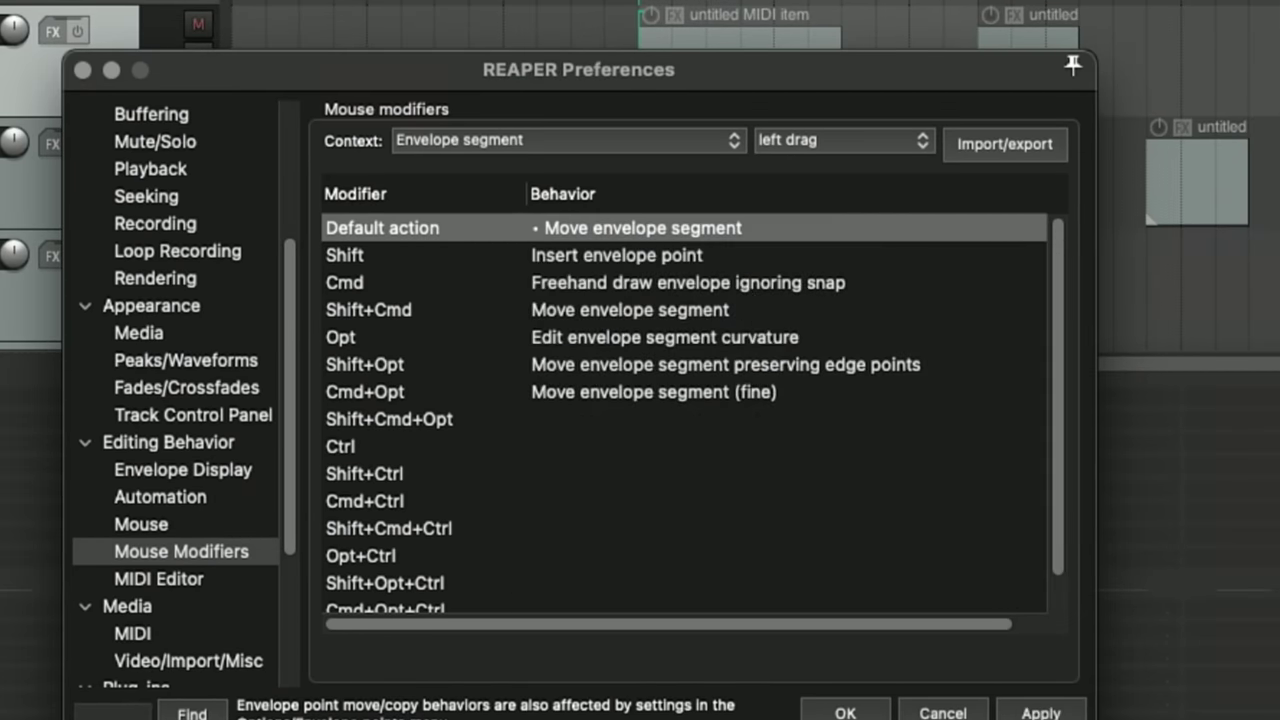
pyautogui.click(1038, 710)
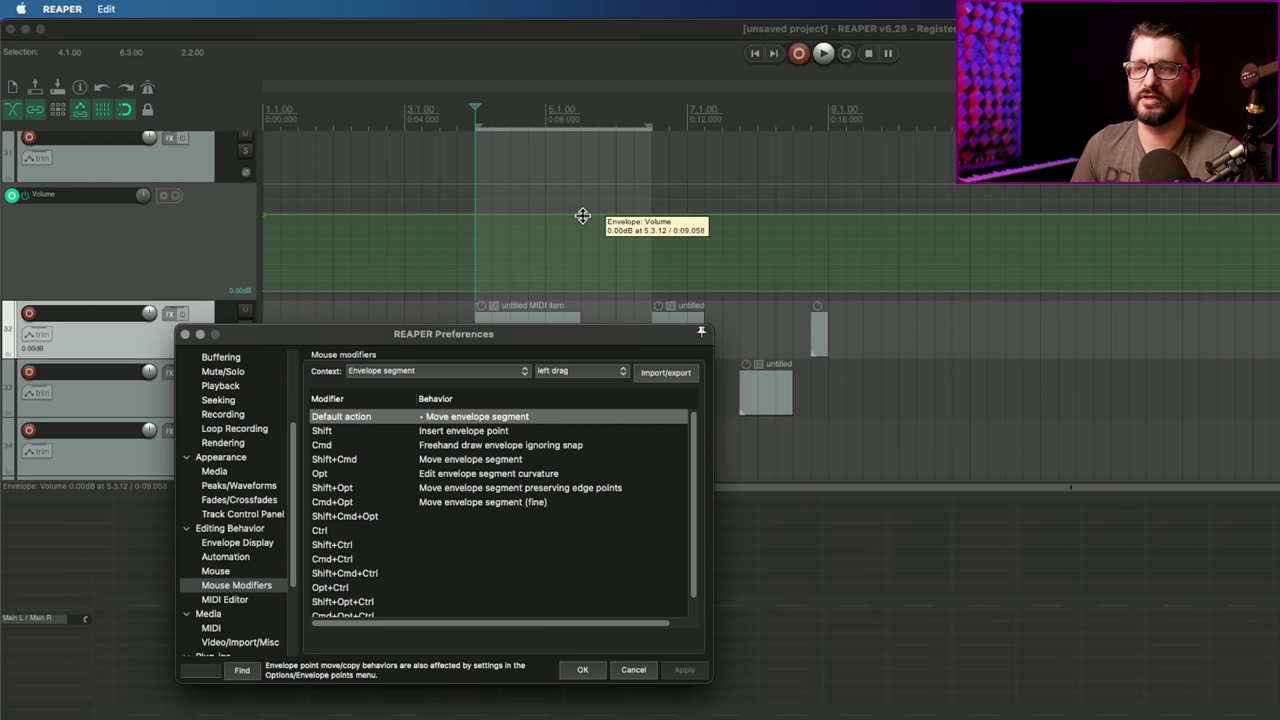
# Lower the volume envelope within the current time selection and a new one around 5.3–5.4.
pyautogui.moveTo(583, 214); pyautogui.dragTo(579, 271)
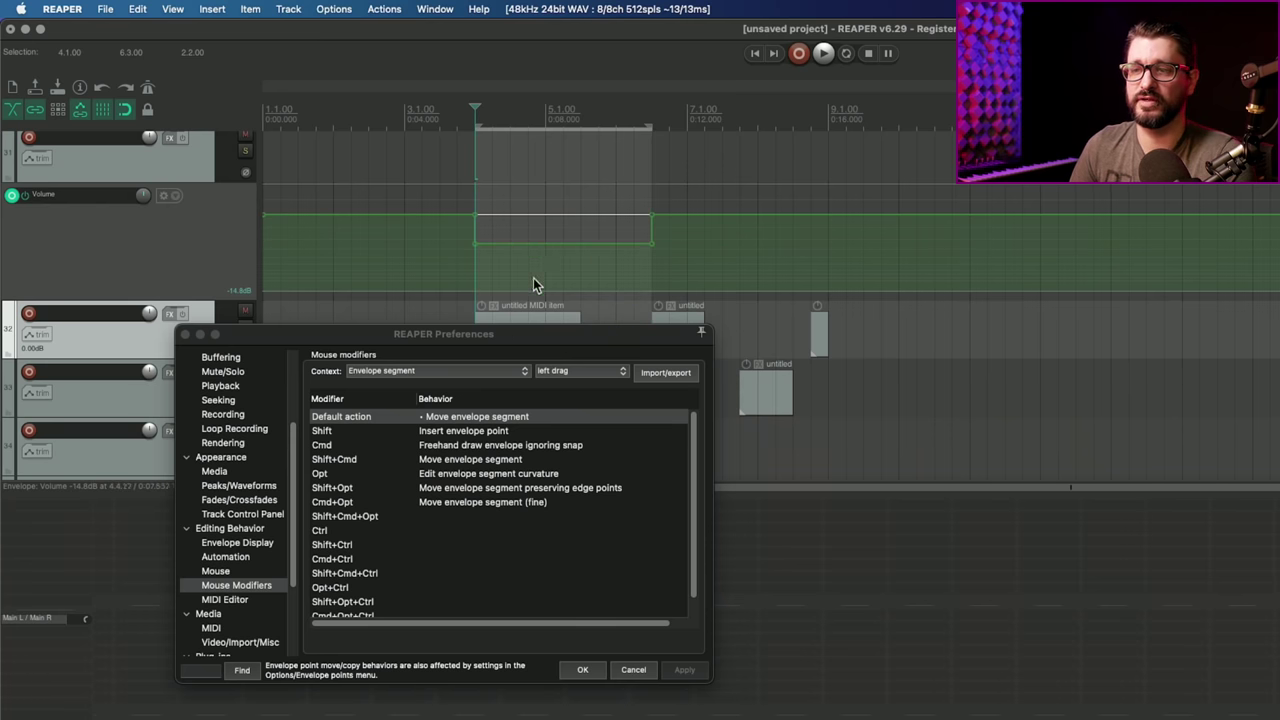
pyautogui.moveTo(586, 232); pyautogui.dragTo(726, 276)
pyautogui.moveTo(685, 216); pyautogui.dragTo(1074, 277)
pyautogui.scroll(5, 1074, 277)
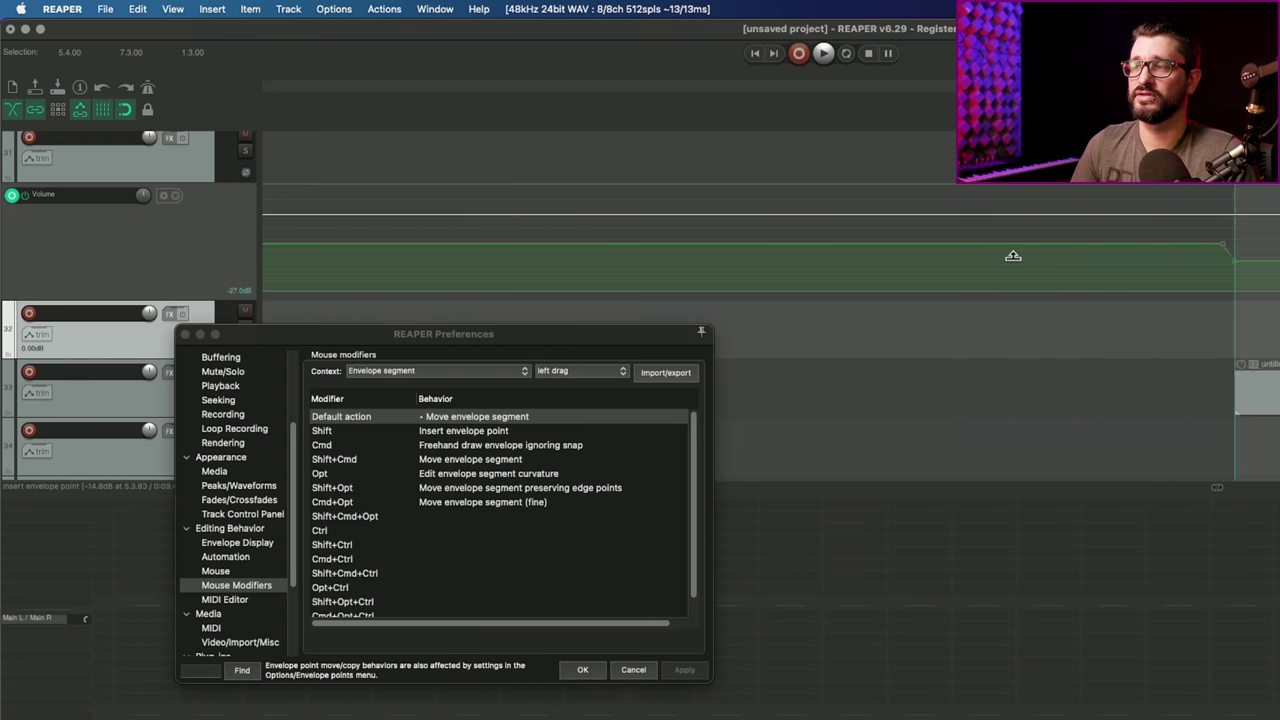
pyautogui.hscroll(6, 997, 251)
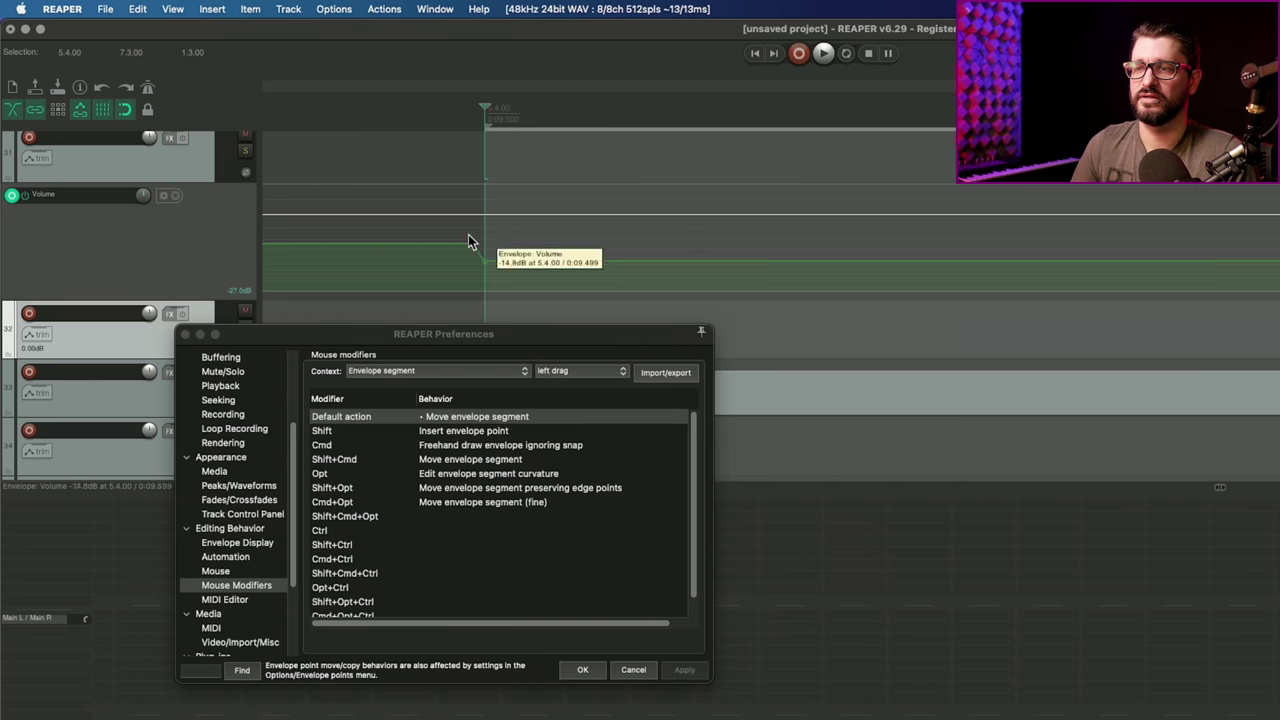
pyautogui.click(237, 542)
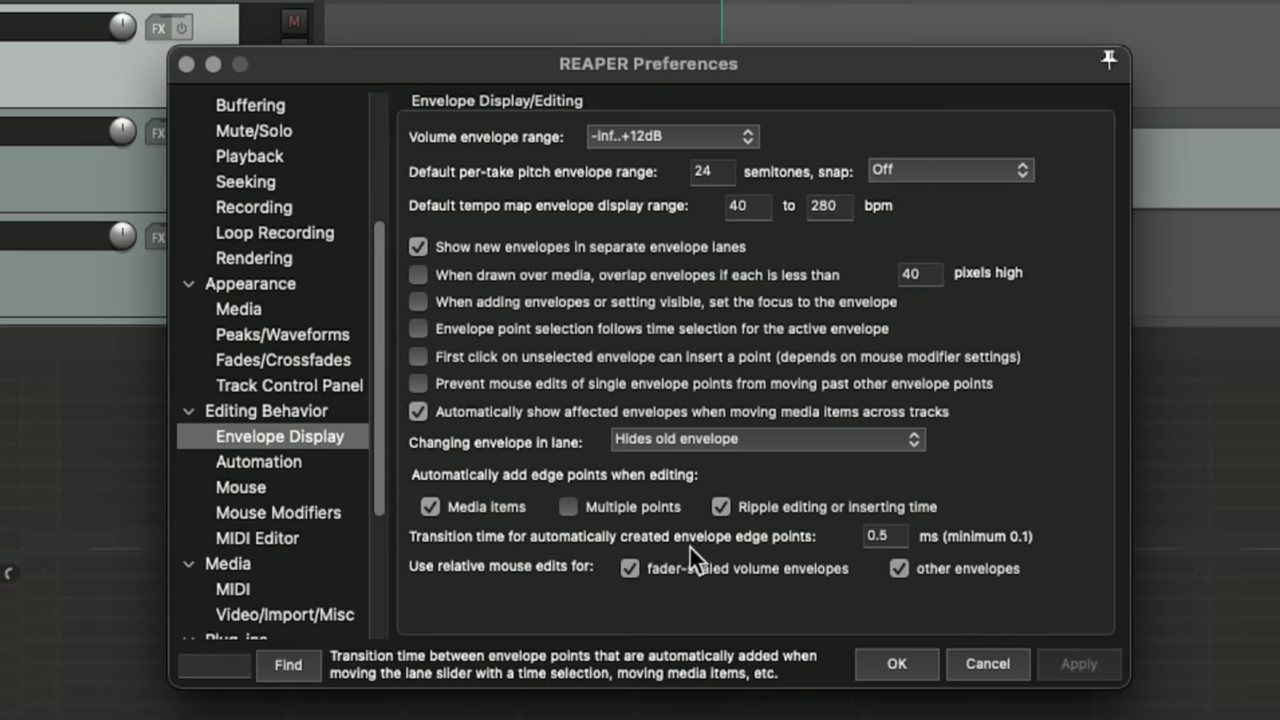
pyautogui.click(888, 538)
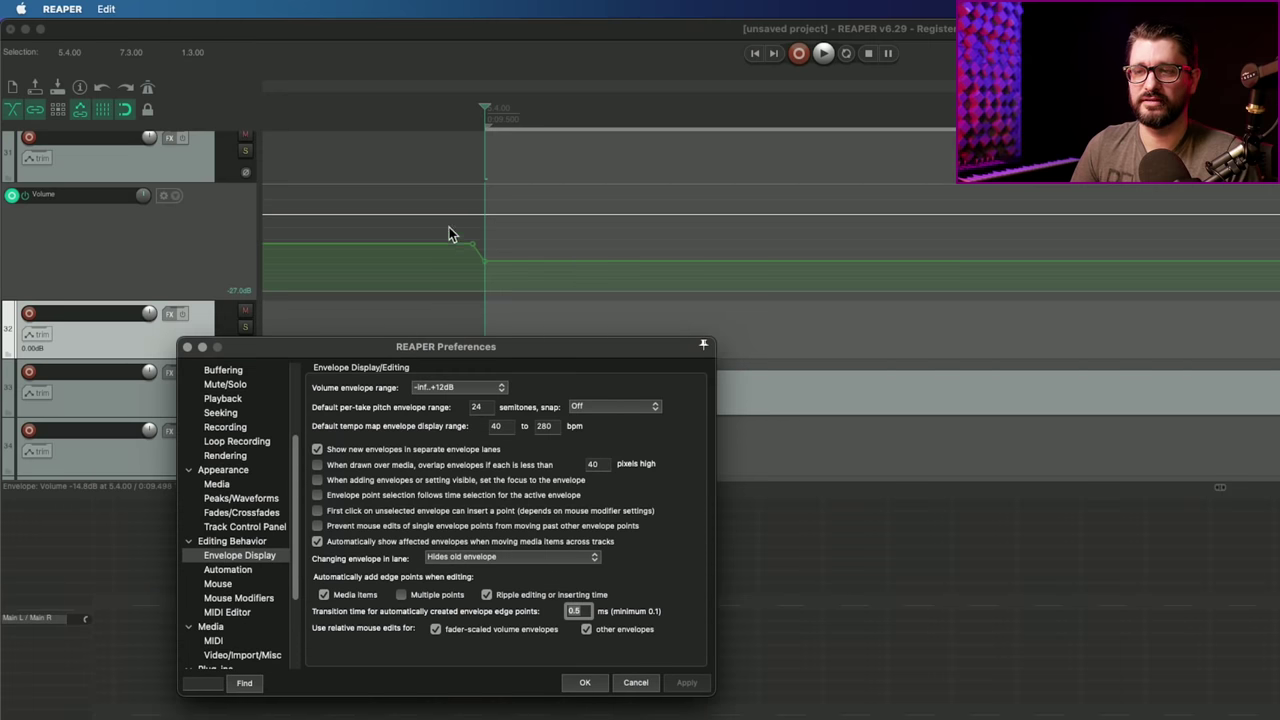
pyautogui.scroll(-5, 506, 275)
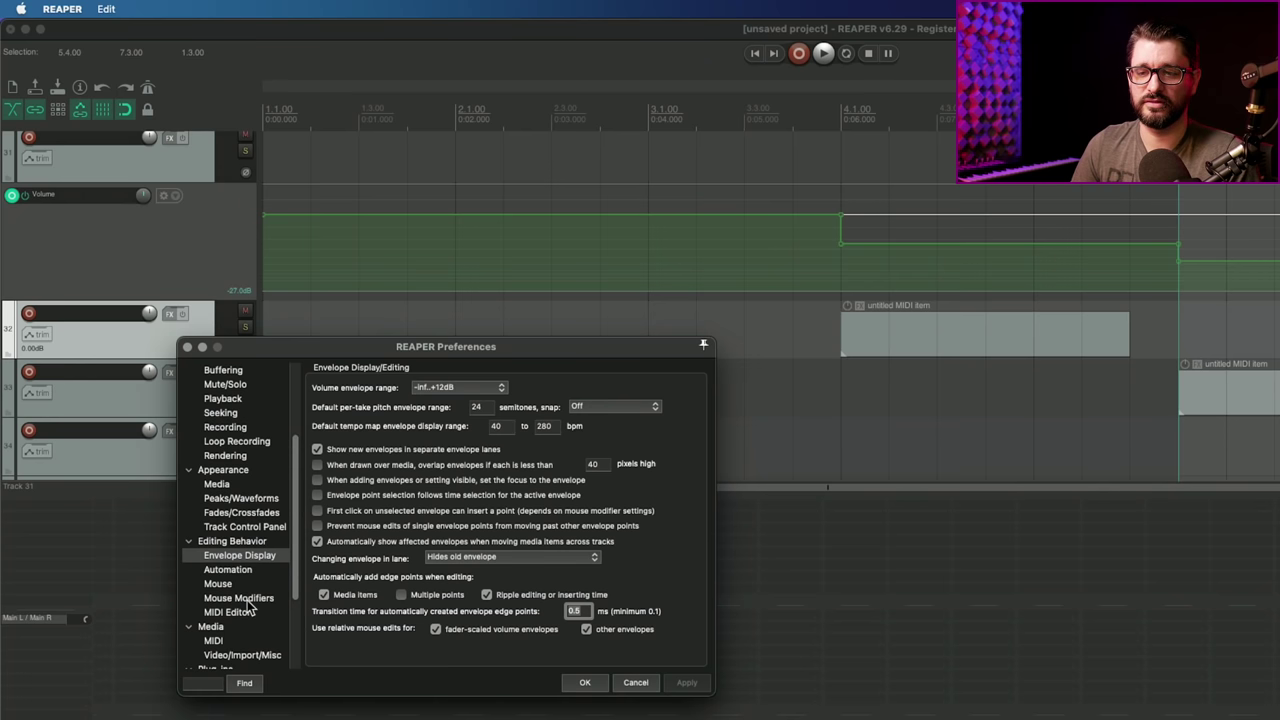
pyautogui.click(248, 599)
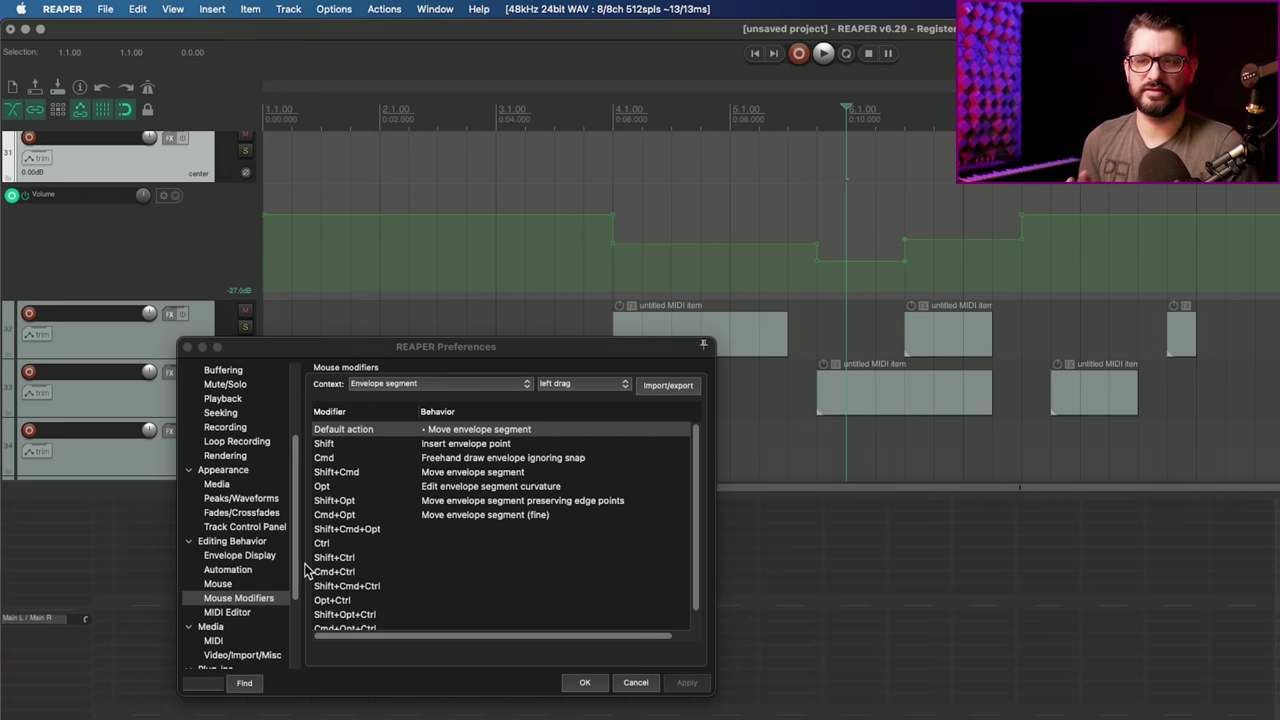
# Reposition the preferences window and browse the Media item context's mouse action types.
pyautogui.moveTo(545, 350); pyautogui.dragTo(527, 293)
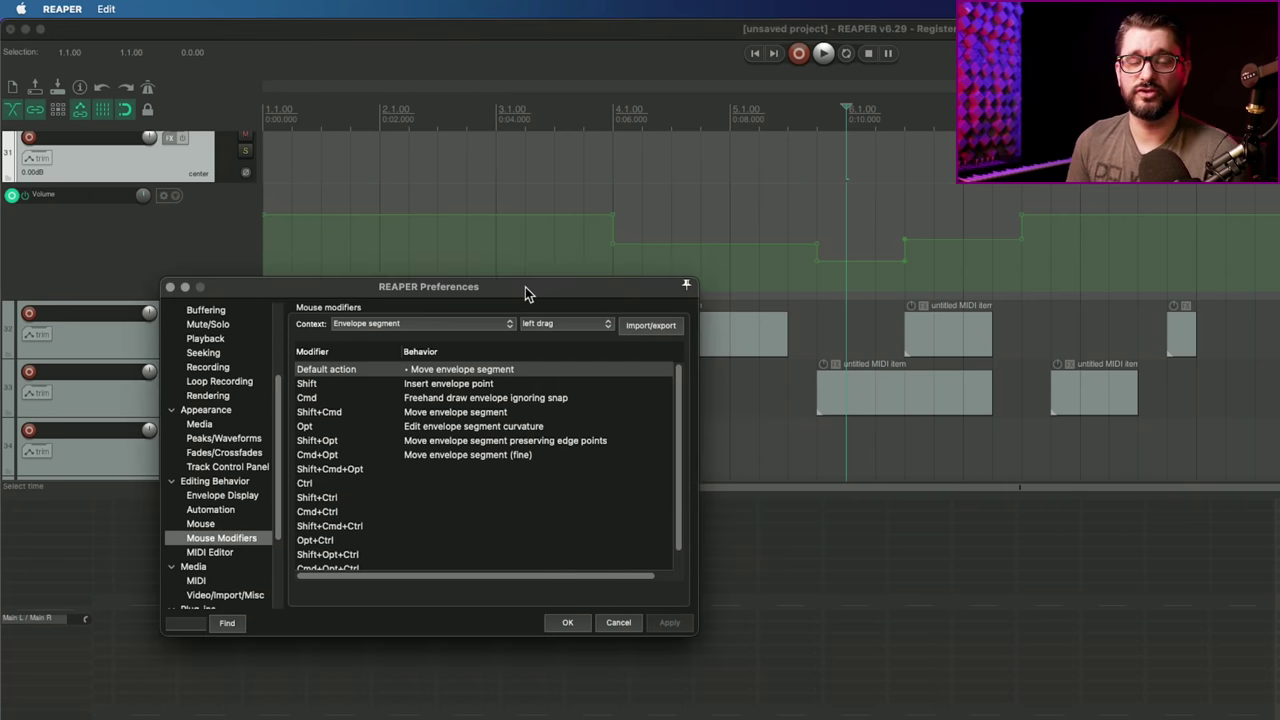
pyautogui.click(561, 326)
pyautogui.click(607, 342)
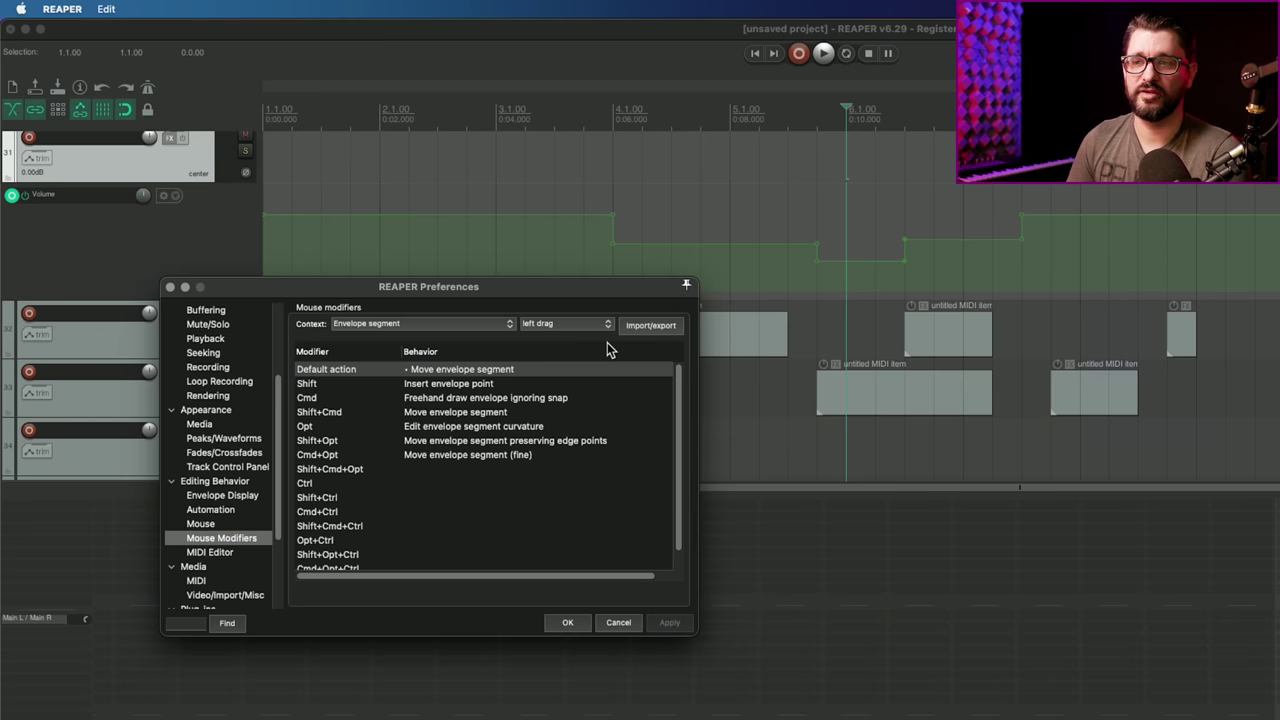
pyautogui.click(420, 323)
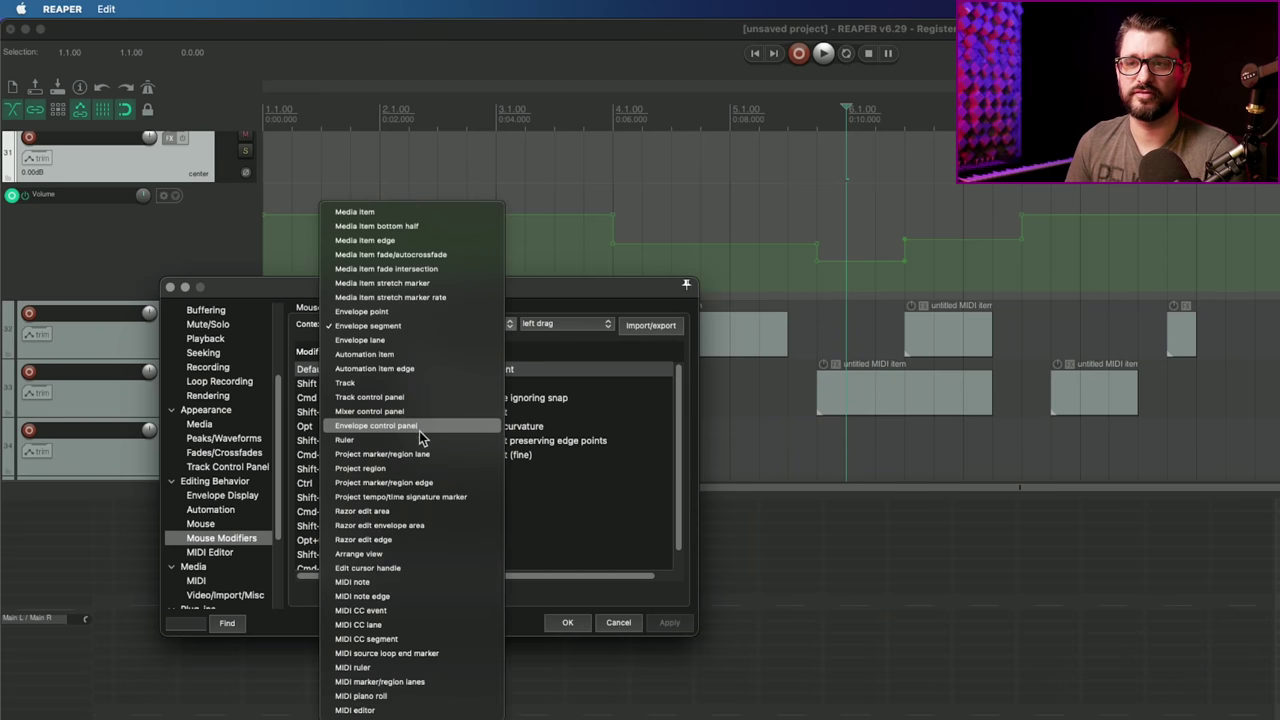
pyautogui.click(415, 213)
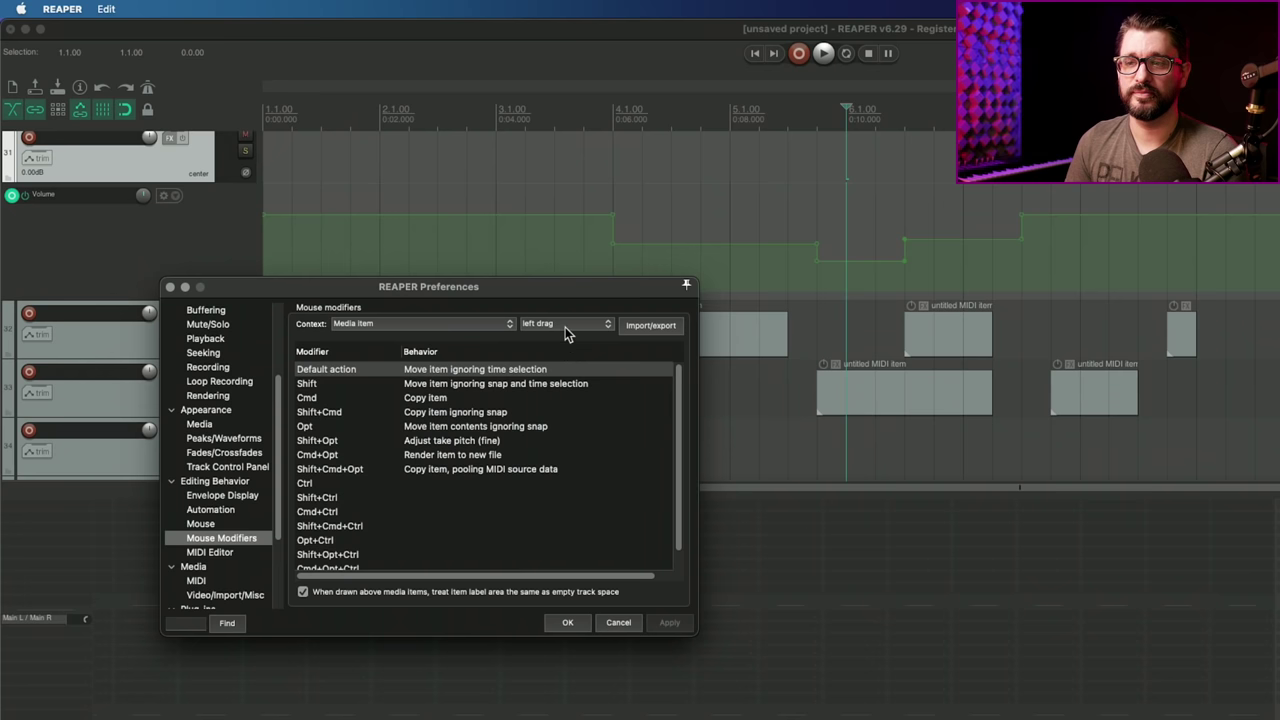
pyautogui.click(563, 324)
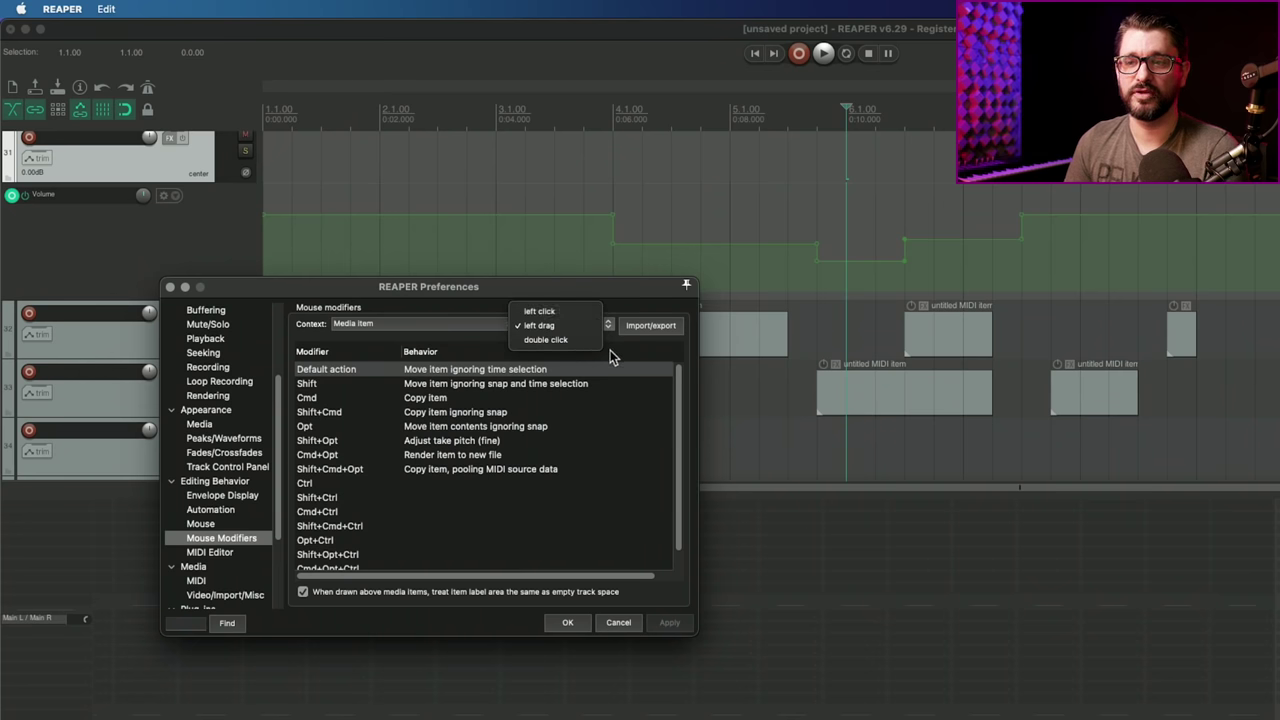
# Switch the context to Track and show its double-click modifiers, currently No action.
pyautogui.click(608, 350)
pyautogui.click(389, 324)
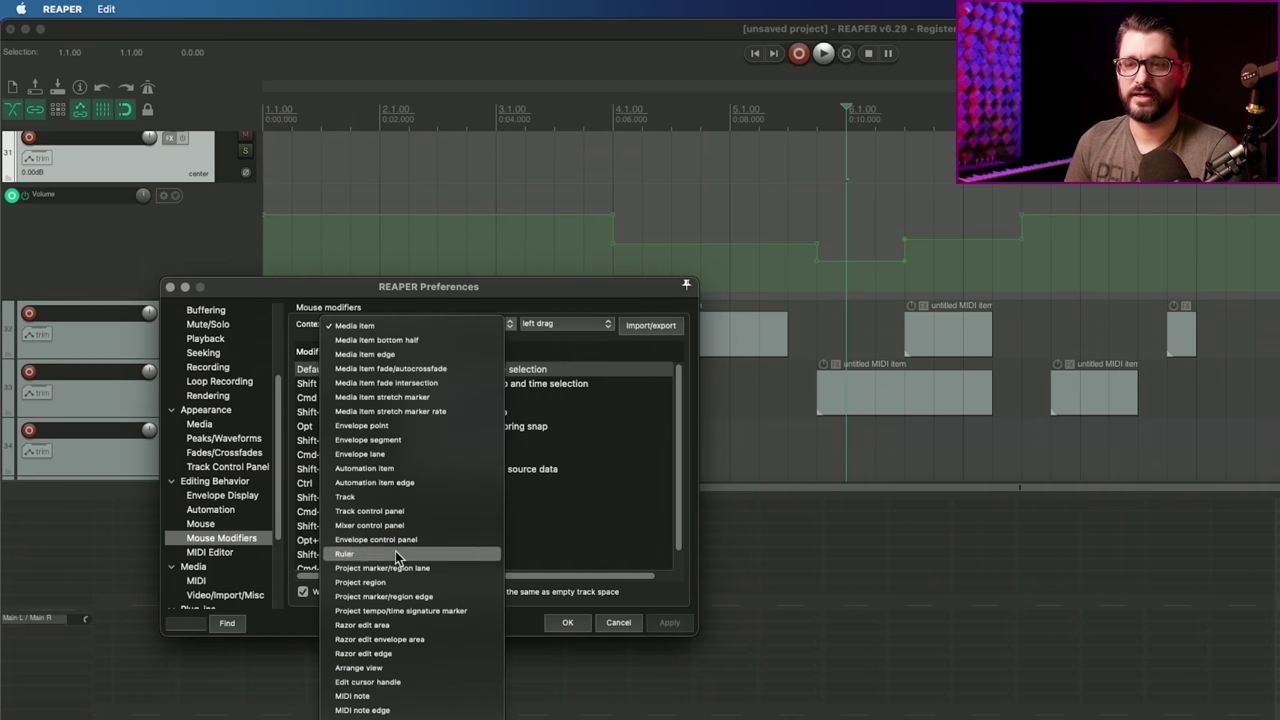
pyautogui.click(374, 497)
pyautogui.click(566, 326)
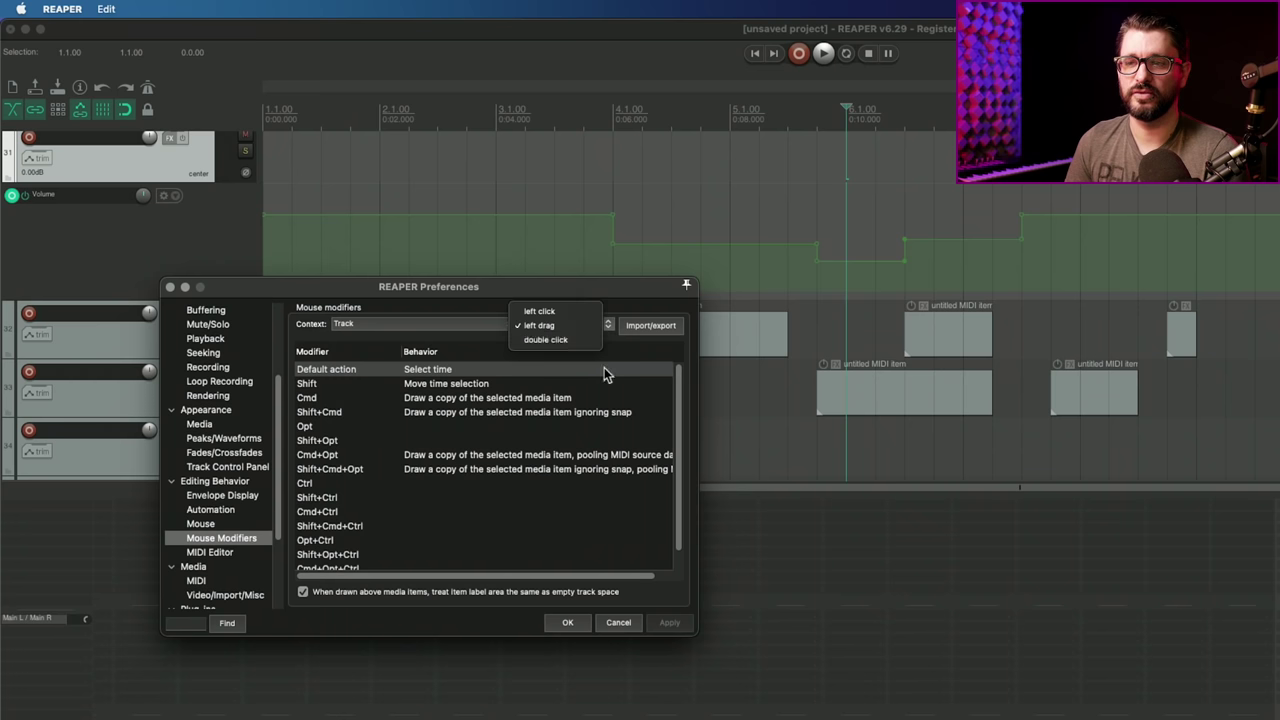
pyautogui.click(578, 343)
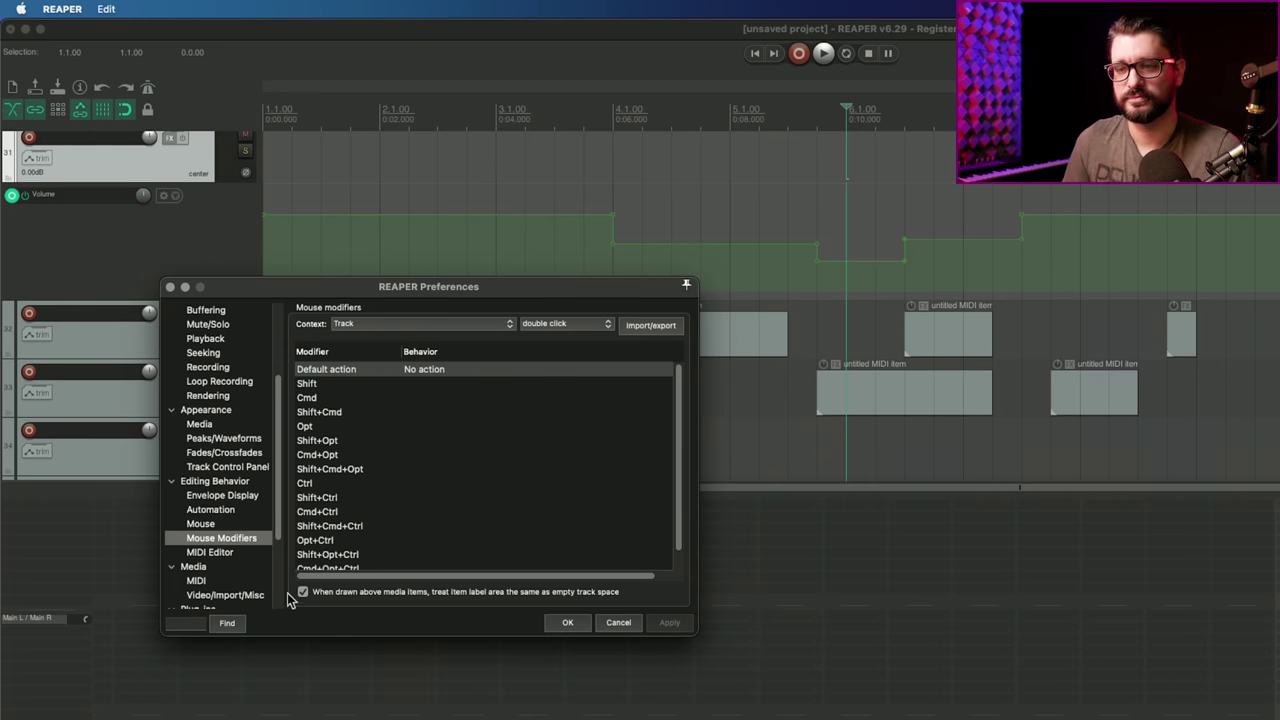
# On the Media preferences page, enable 'Copy imported media to project media directory'.
pyautogui.click(193, 566)
pyautogui.click(366, 348)
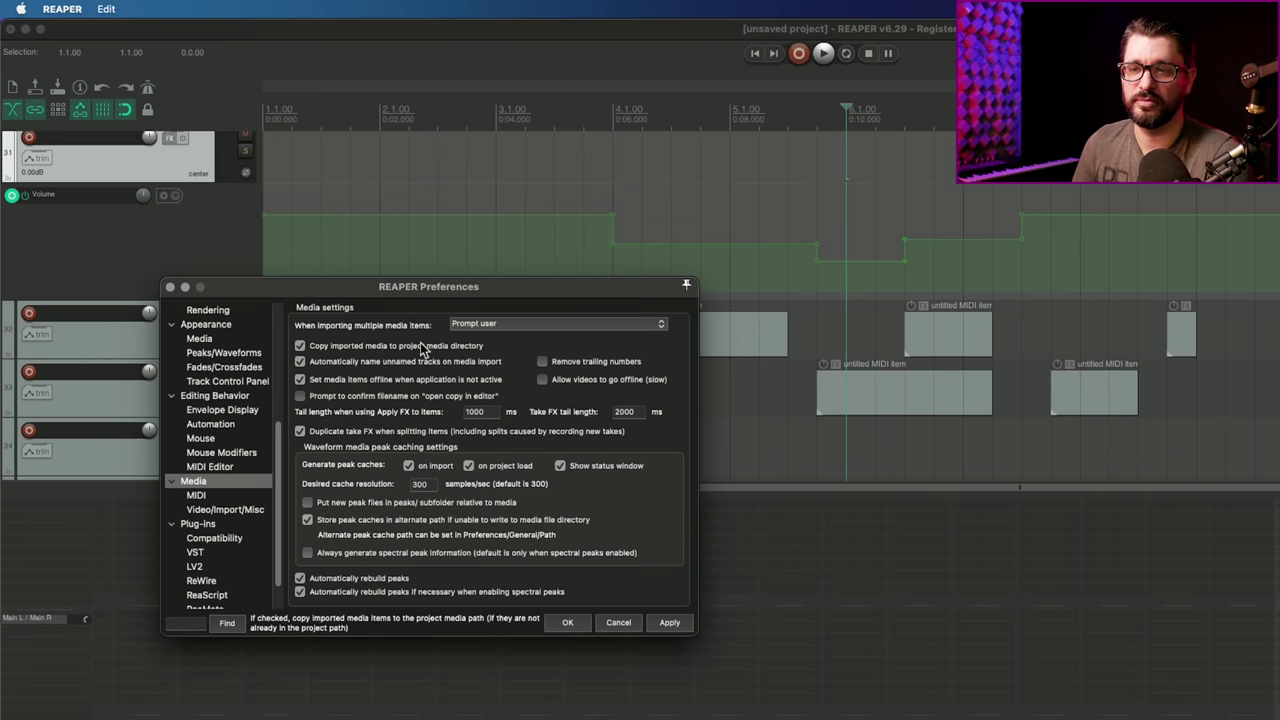
# Set the MIDI octave name display offset to -1 so middle C reads C3.
pyautogui.press('Down')
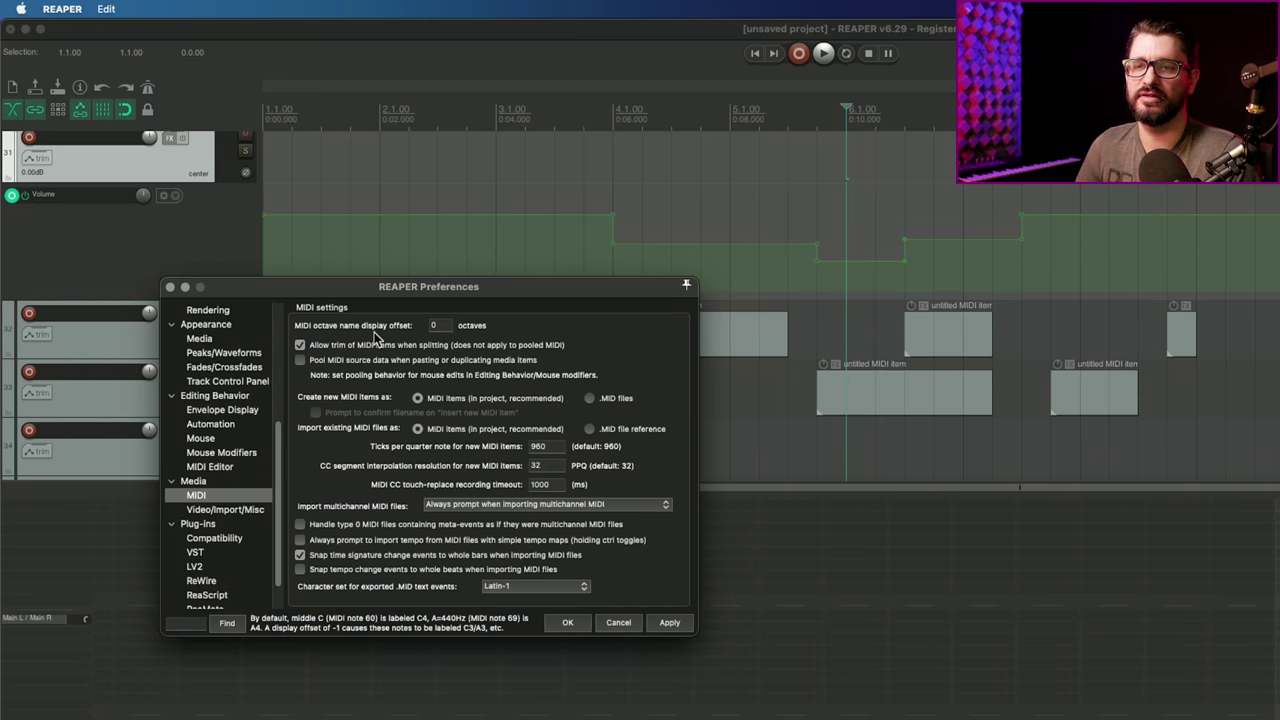
pyautogui.doubleClick(447, 328)
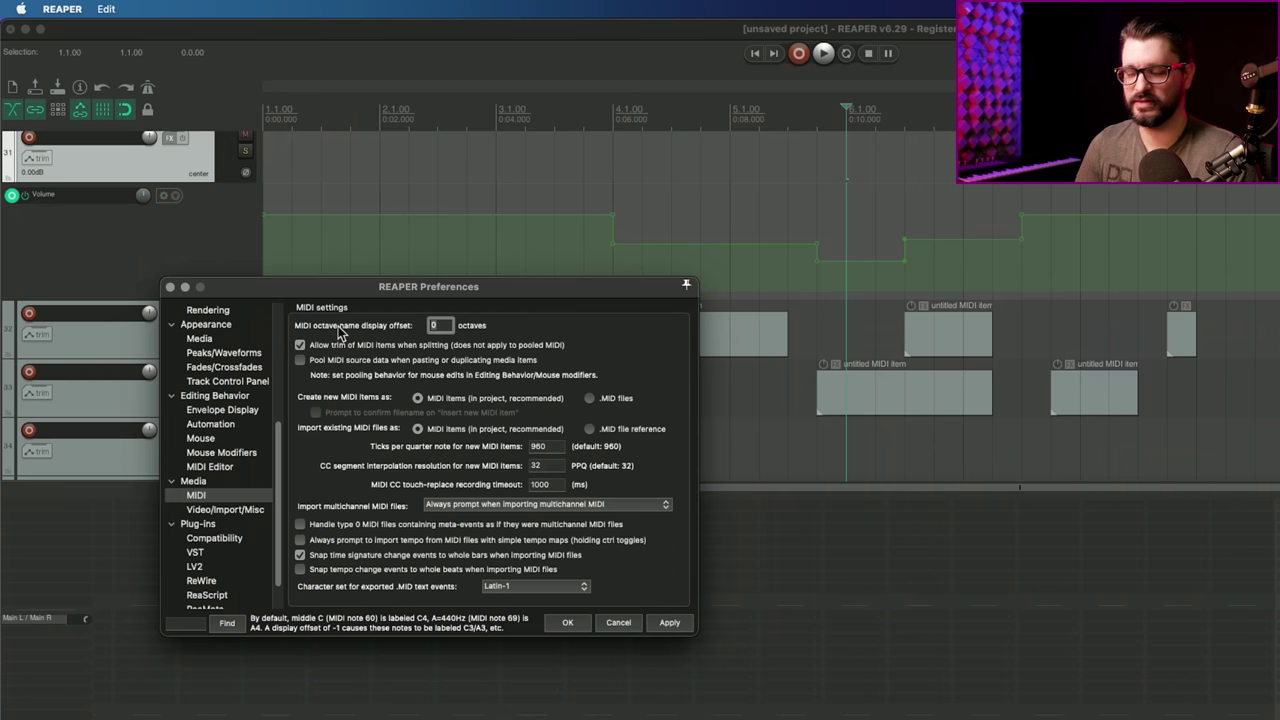
pyautogui.write('-1')
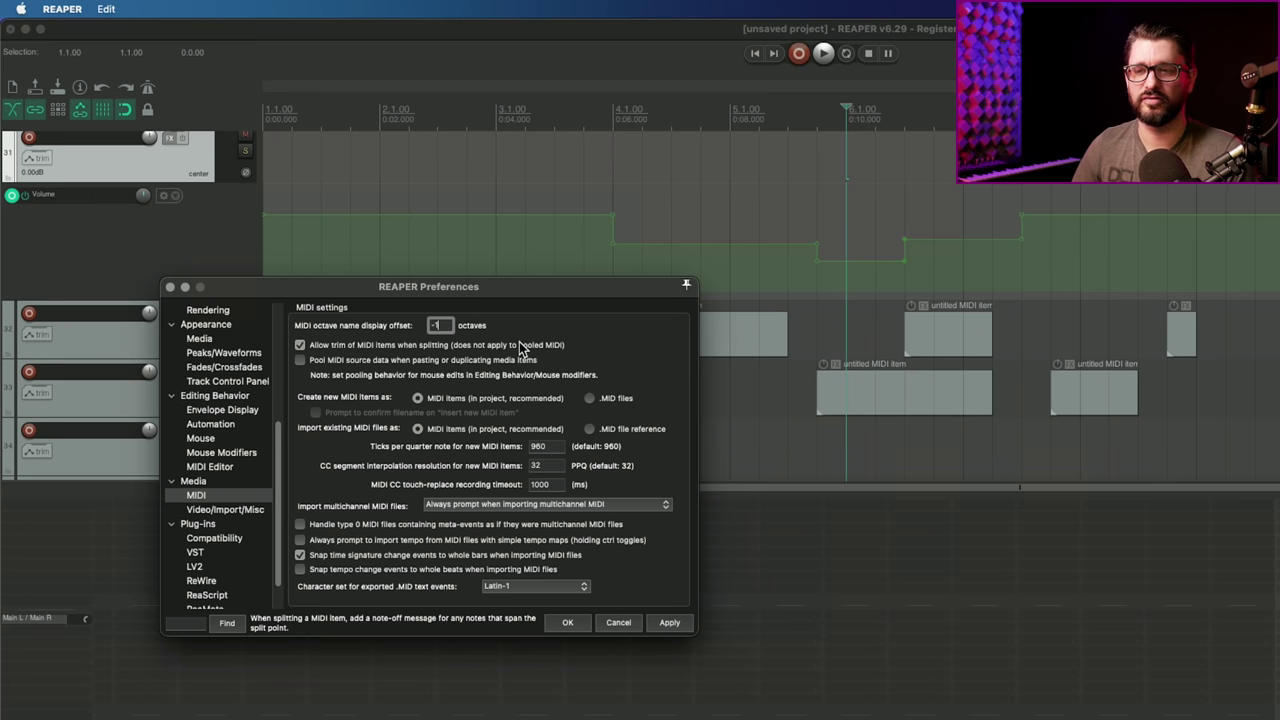
pyautogui.click(234, 512)
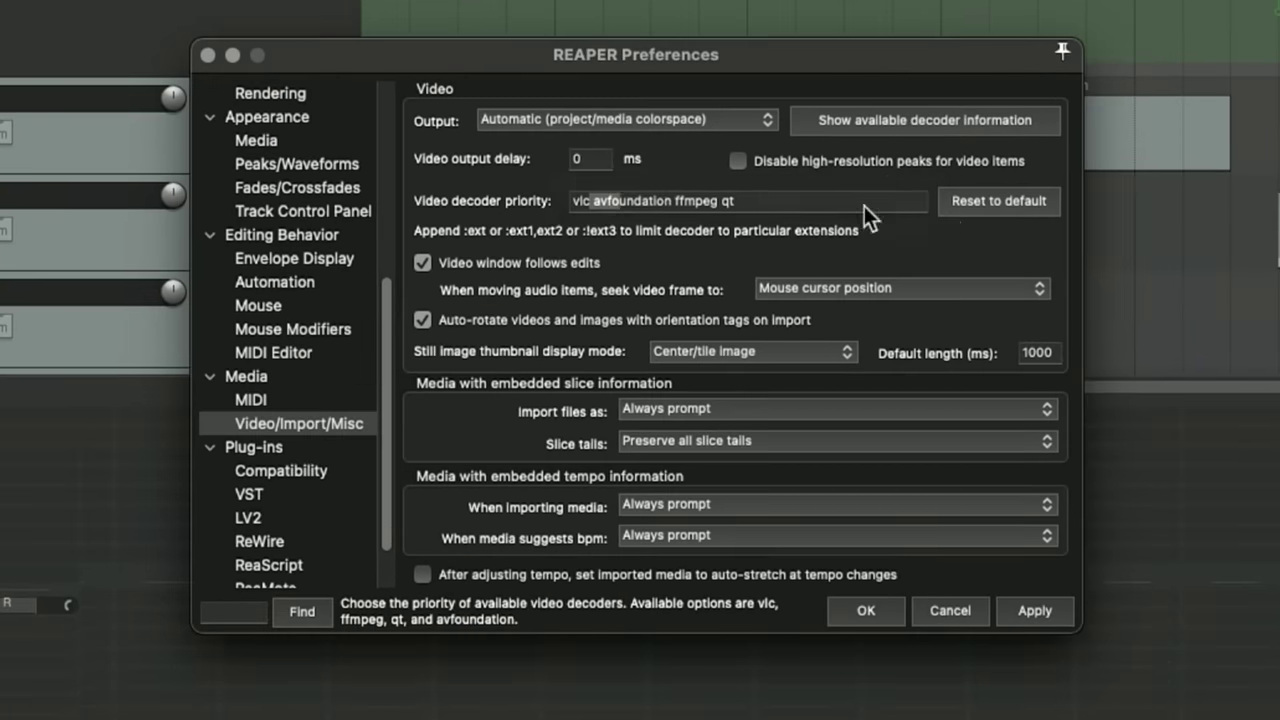
# Keep only vlc as video decoder and seek video to the audio item's snap offset.
pyautogui.press('BackSpace')
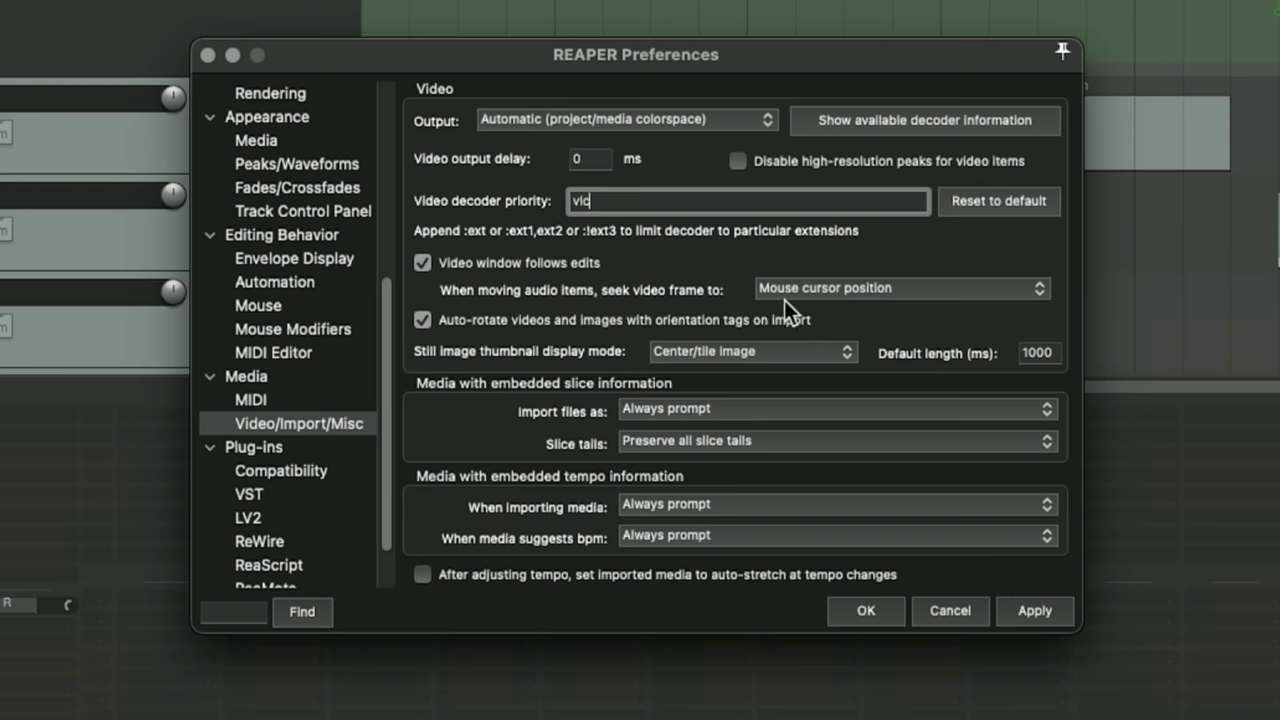
pyautogui.click(830, 290)
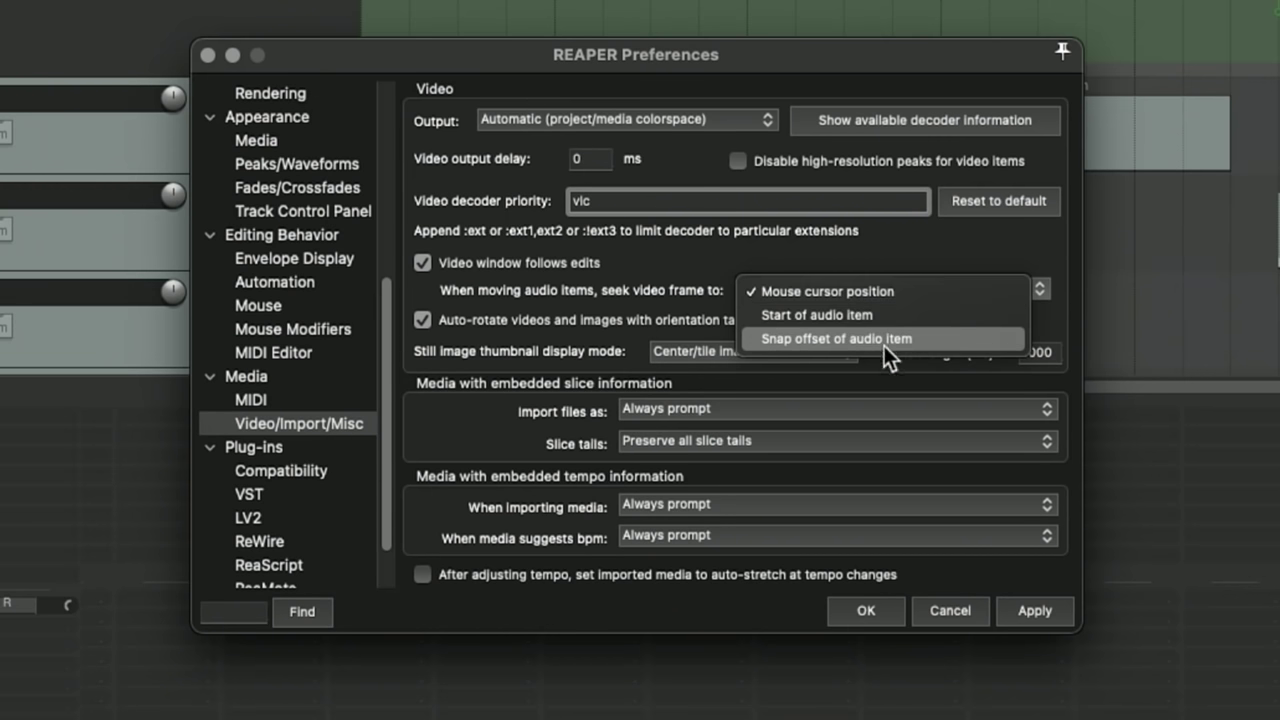
pyautogui.click(884, 338)
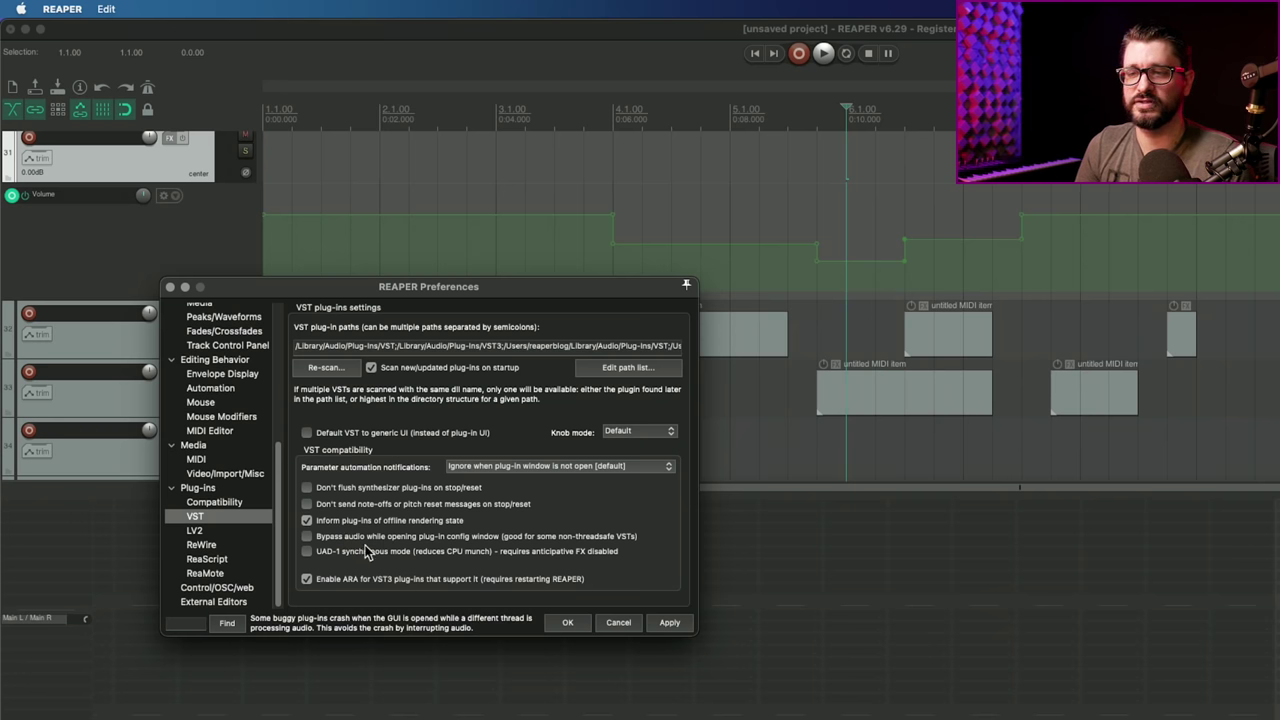
# Close the Preferences window, returning to the arrange view with track 31's volume envelope.
pyautogui.press('Escape')
pyautogui.click(528, 412)
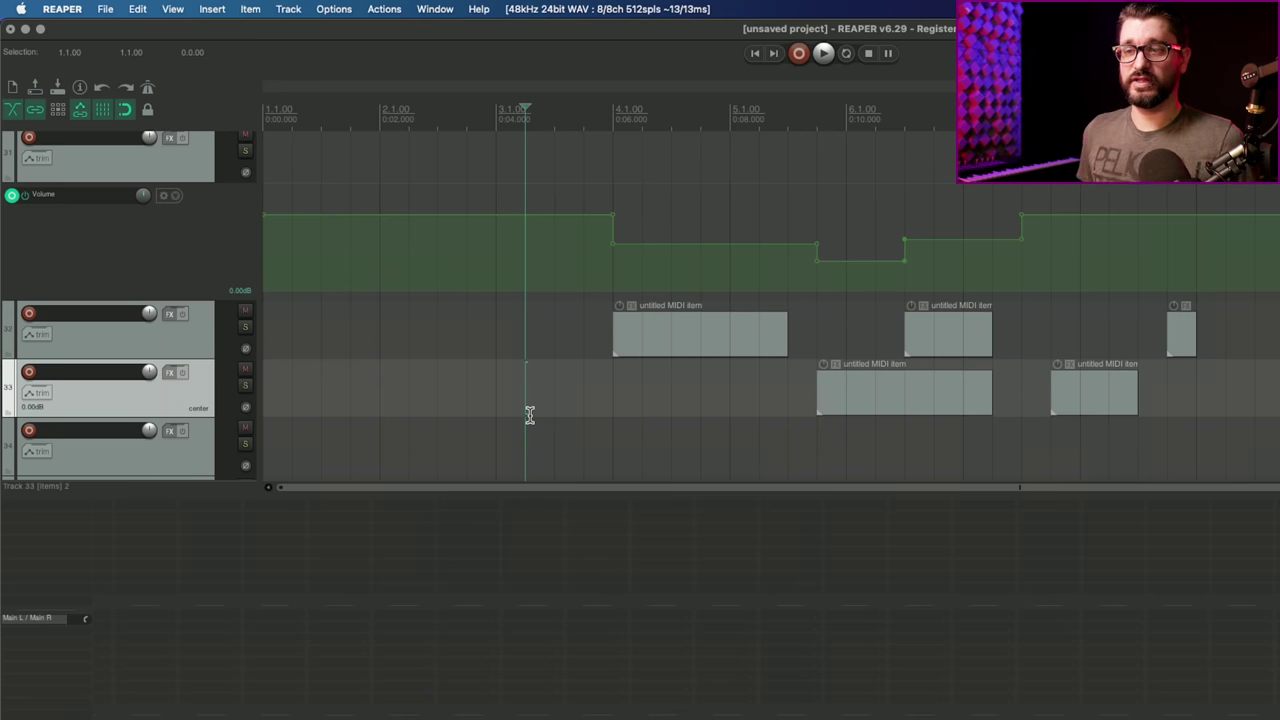
# In Project Settings, fix the sample rate at 48000 Hz and set timebase to Beats (position only).
pyautogui.click(81, 89)
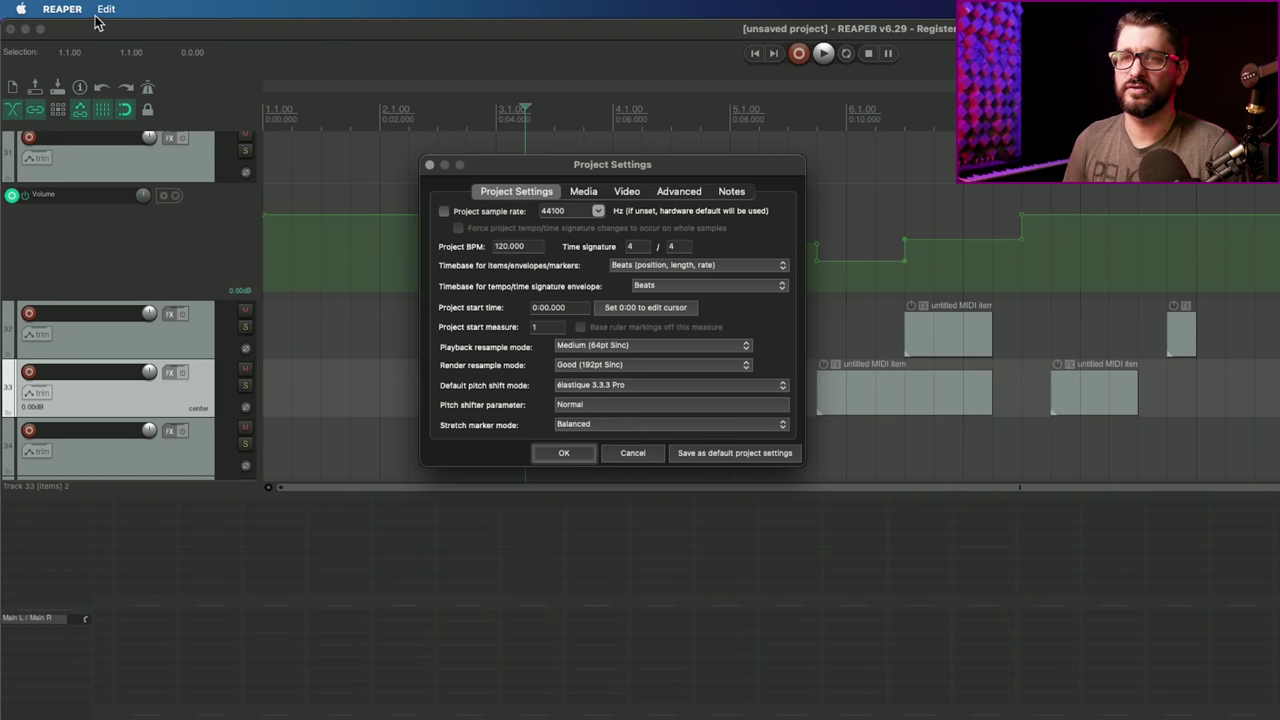
pyautogui.click(429, 164)
pyautogui.click(105, 9)
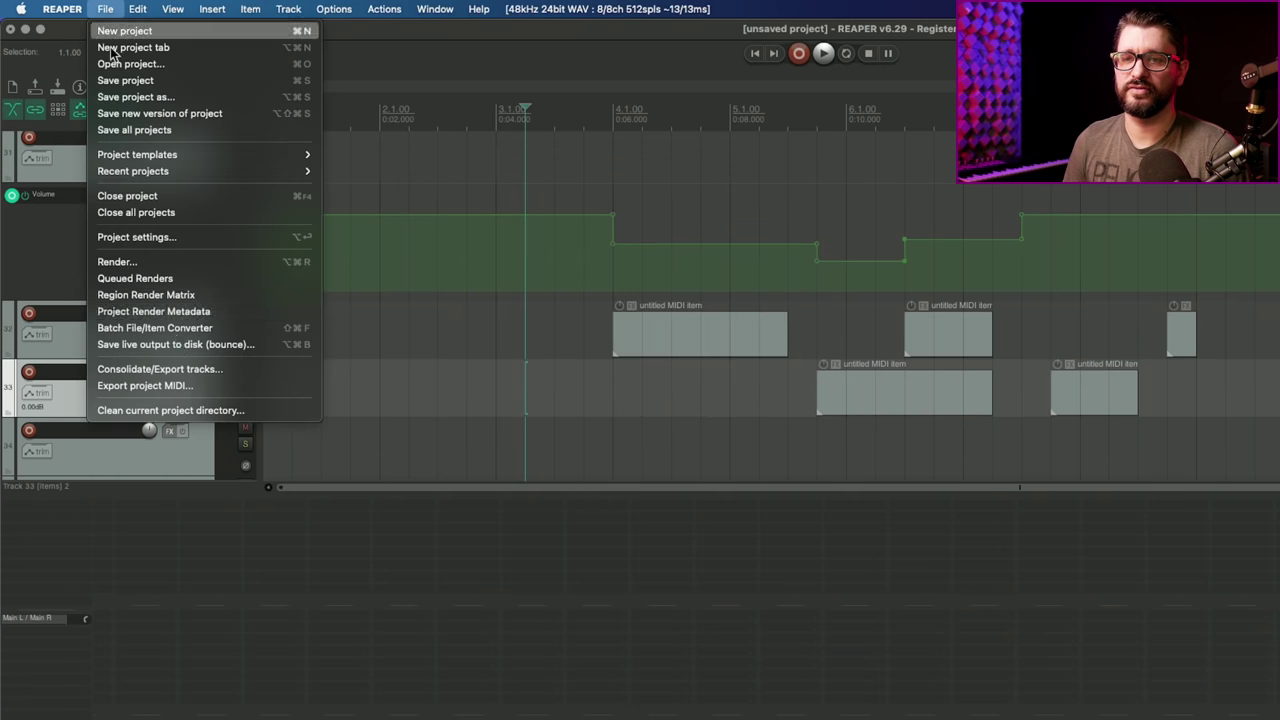
pyautogui.click(185, 238)
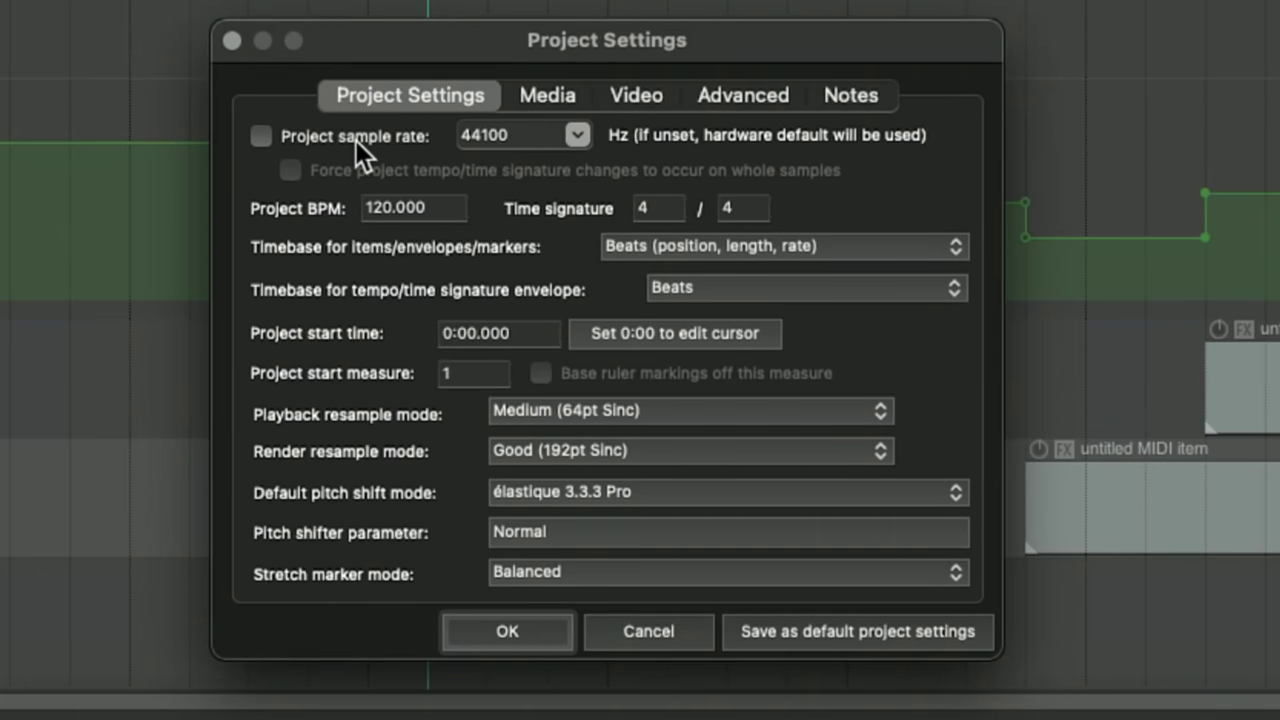
pyautogui.click(355, 140)
pyautogui.click(579, 137)
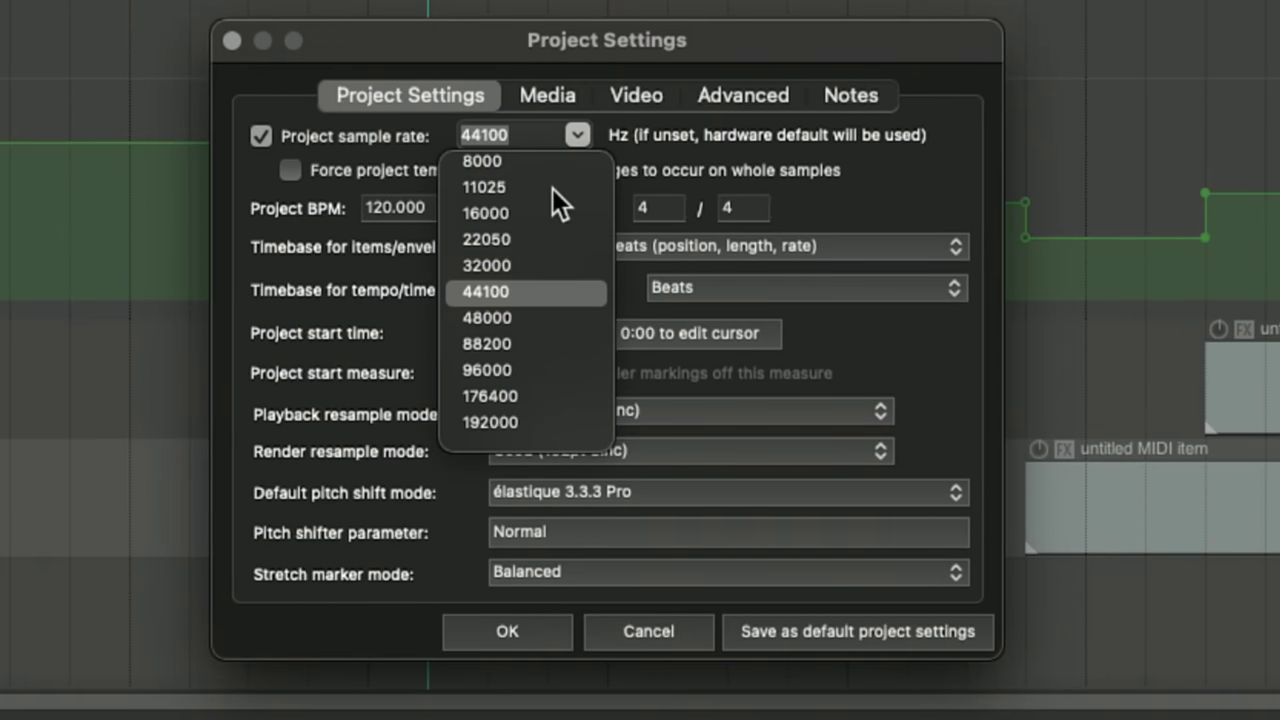
pyautogui.click(509, 321)
pyautogui.click(720, 246)
pyautogui.click(749, 283)
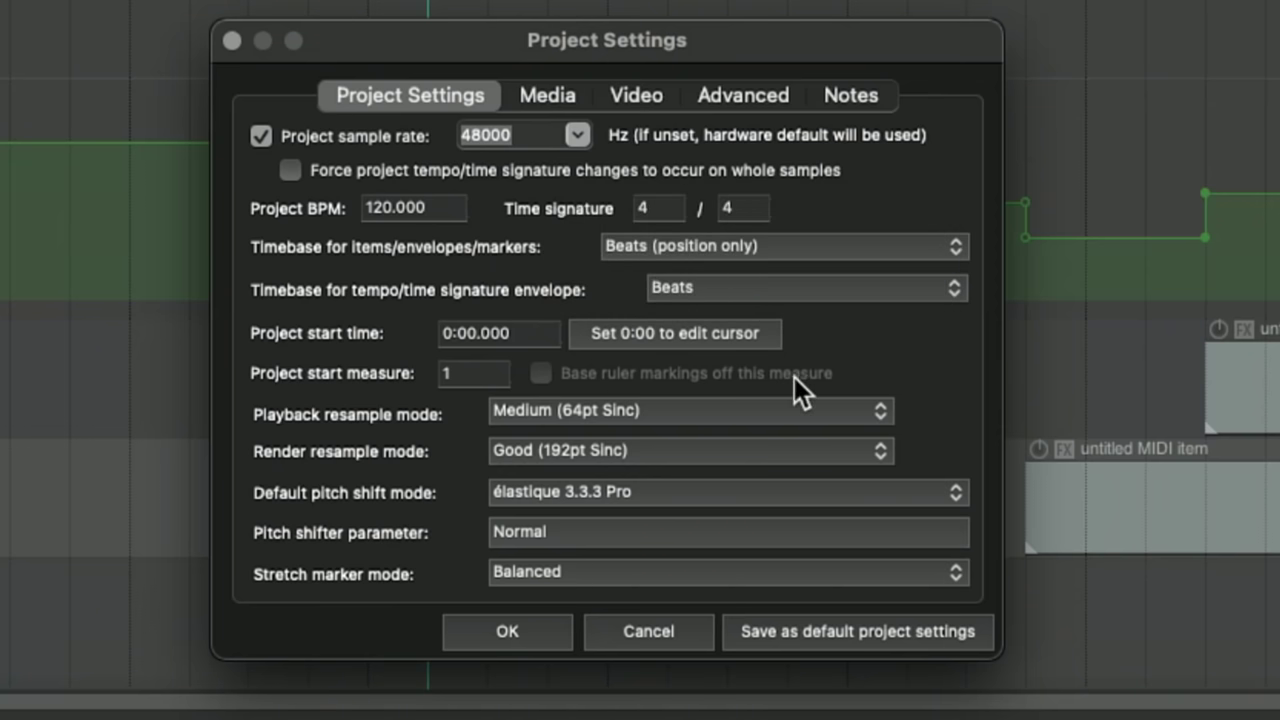
# Set the media save path to 'Audio Files' and save these as default project settings.
pyautogui.click(547, 96)
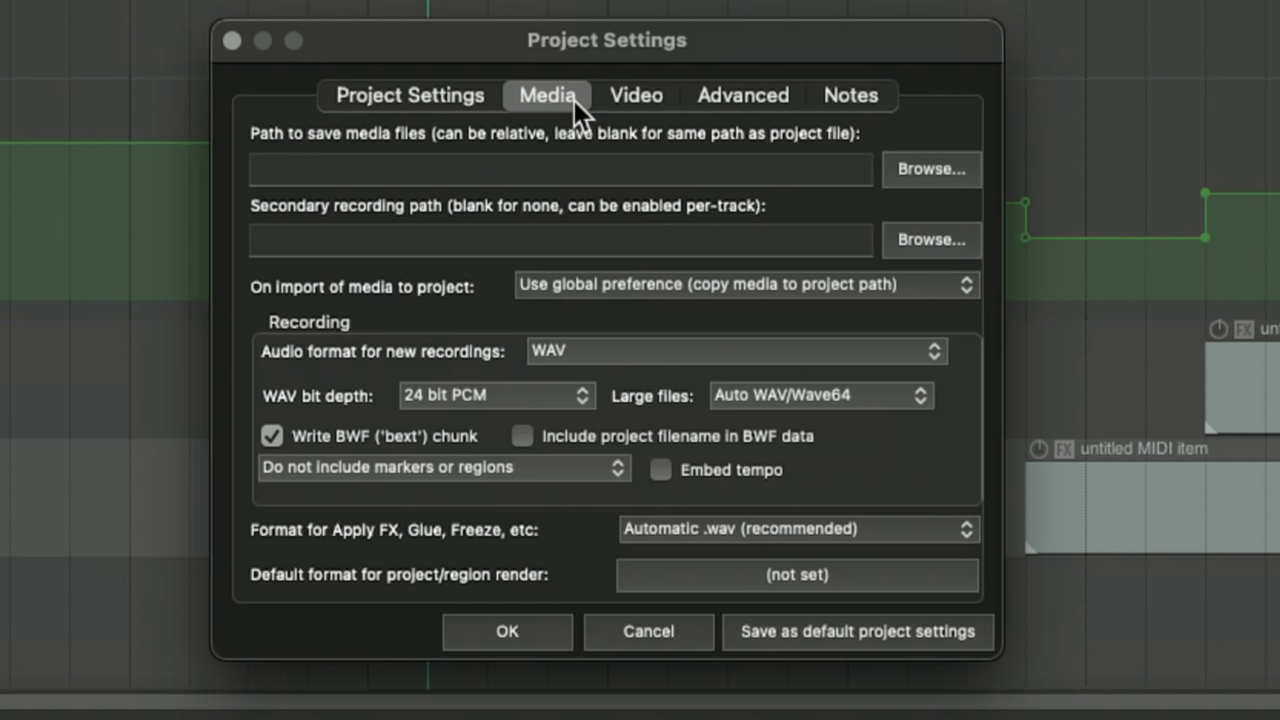
pyautogui.click(511, 165)
pyautogui.write('Audio Files')
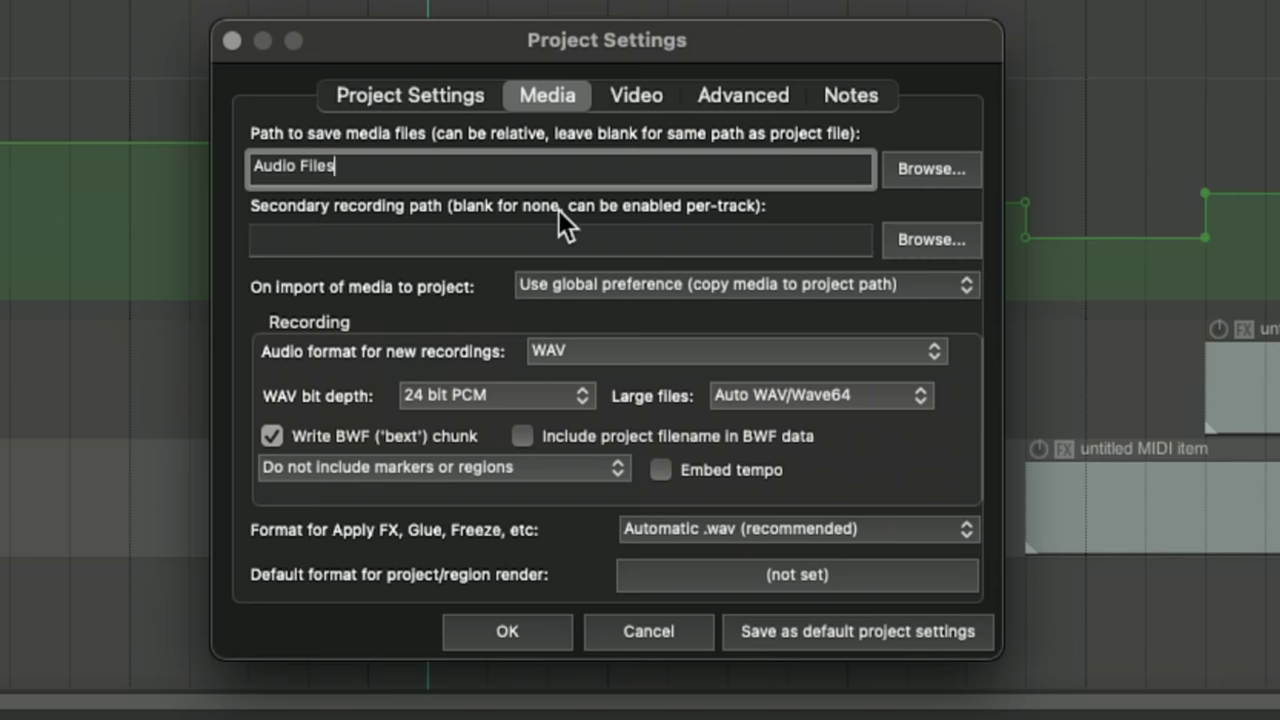
pyautogui.hotkey('ctrl', 'shift', 'Tab')
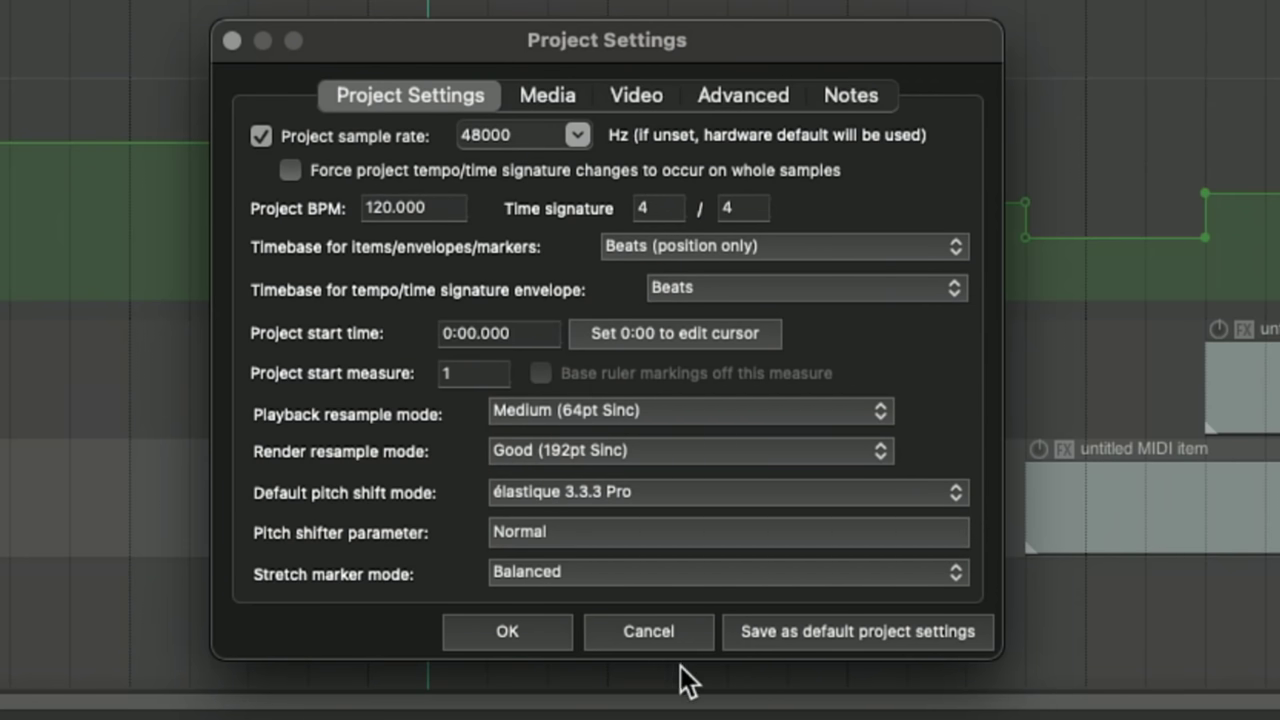
pyautogui.click(900, 638)
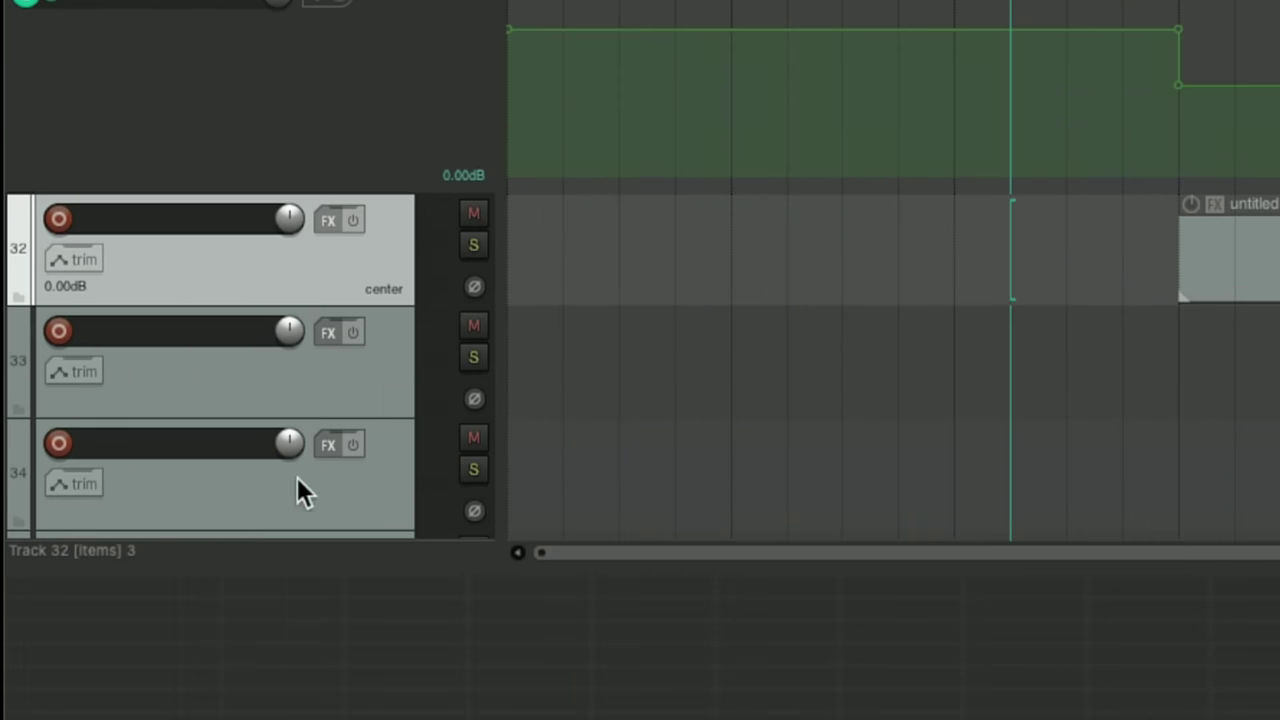
# Make the status bar show CPU/RAM use and time since last save.
pyautogui.rightClick(118, 551)
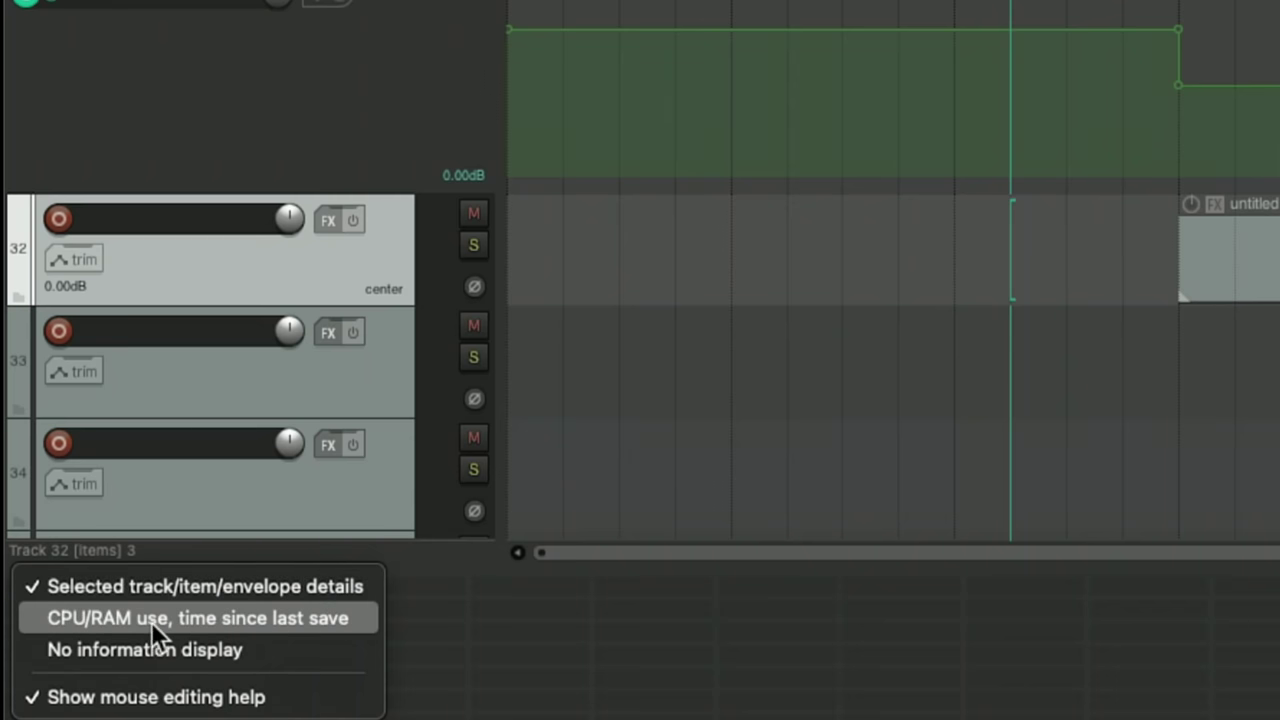
pyautogui.click(320, 620)
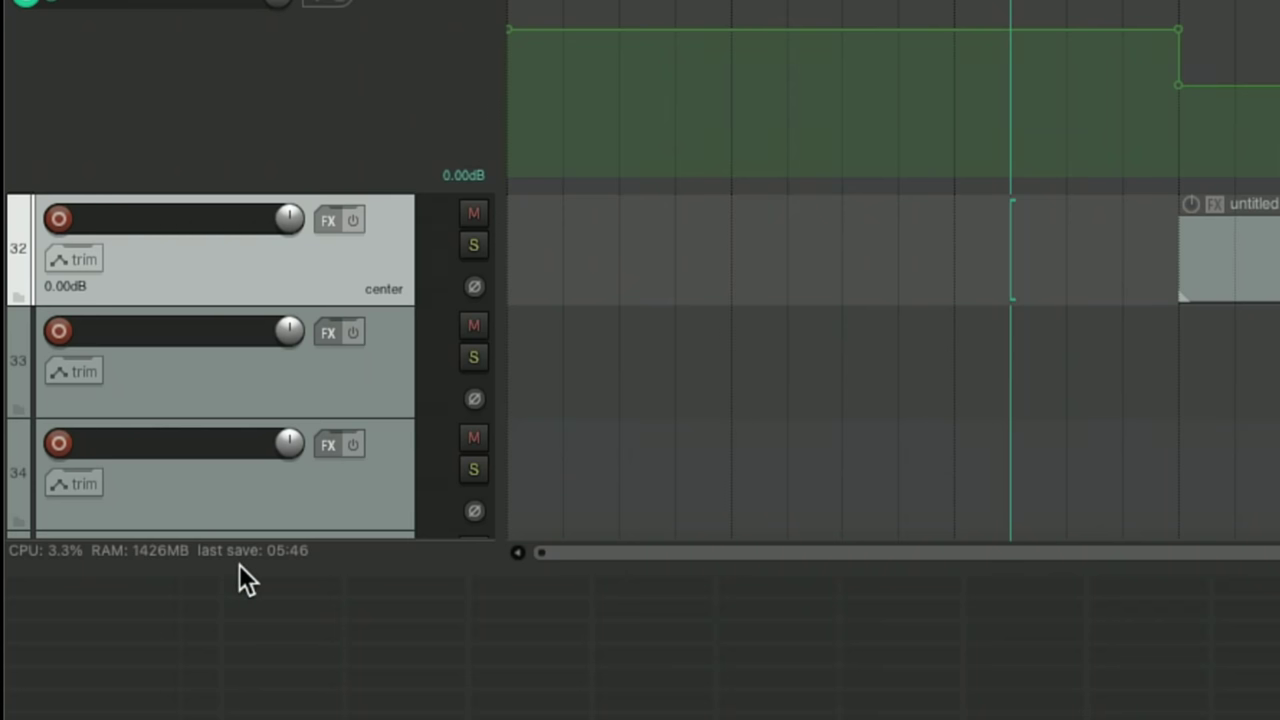
pyautogui.click(340, 556)
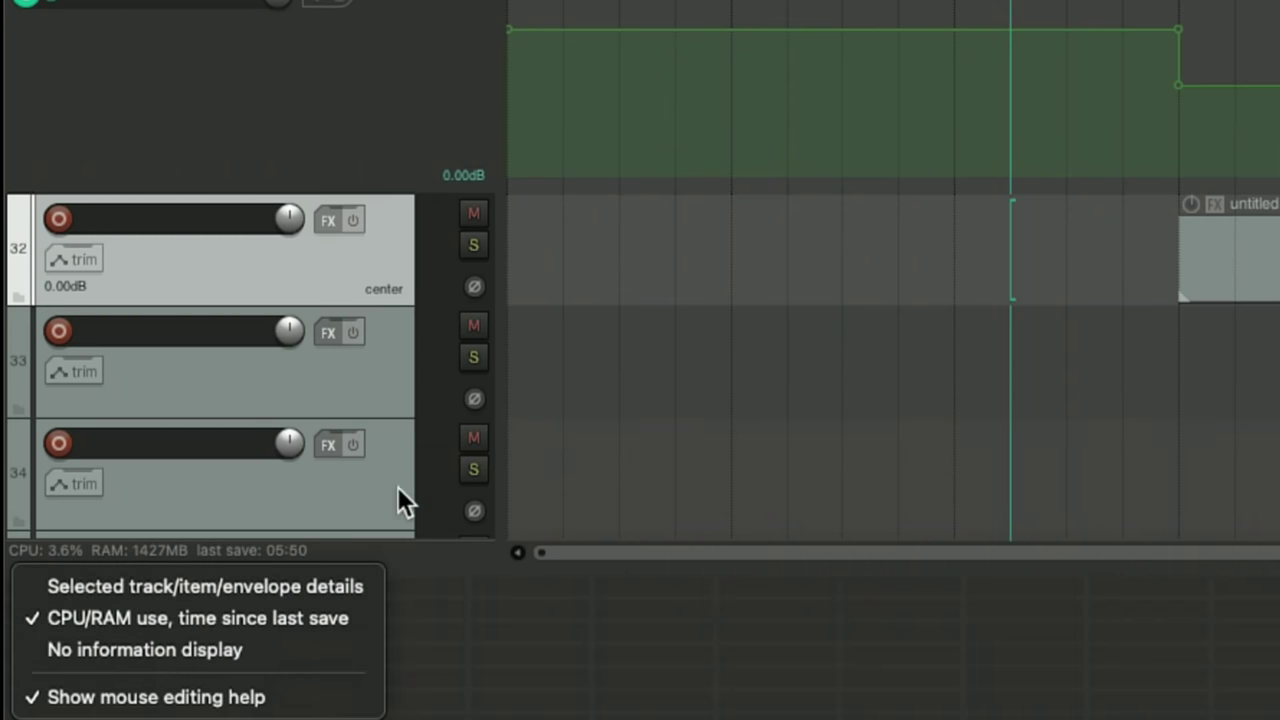
pyautogui.click(422, 500)
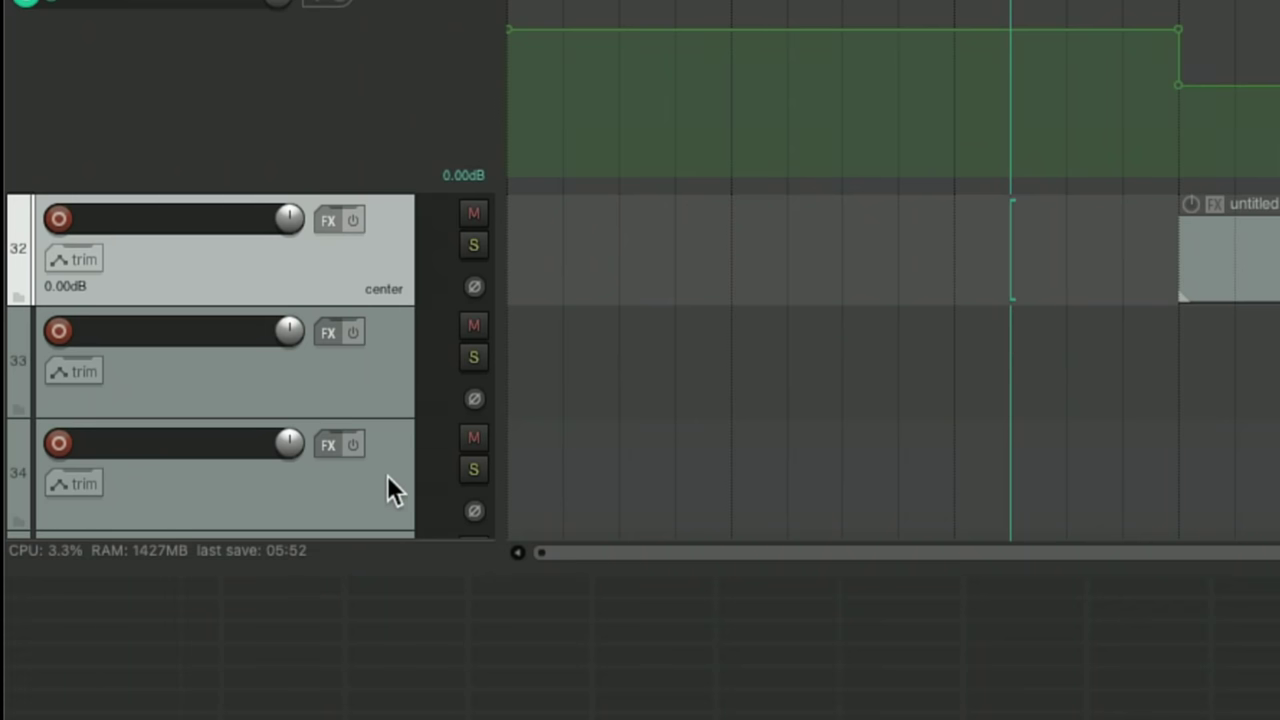
# Lower track 33's volume slightly, then reset it to 0.00dB with a double-click.
pyautogui.click(303, 336)
pyautogui.moveTo(303, 334); pyautogui.dragTo(286, 331)
pyautogui.doubleClick(287, 330)
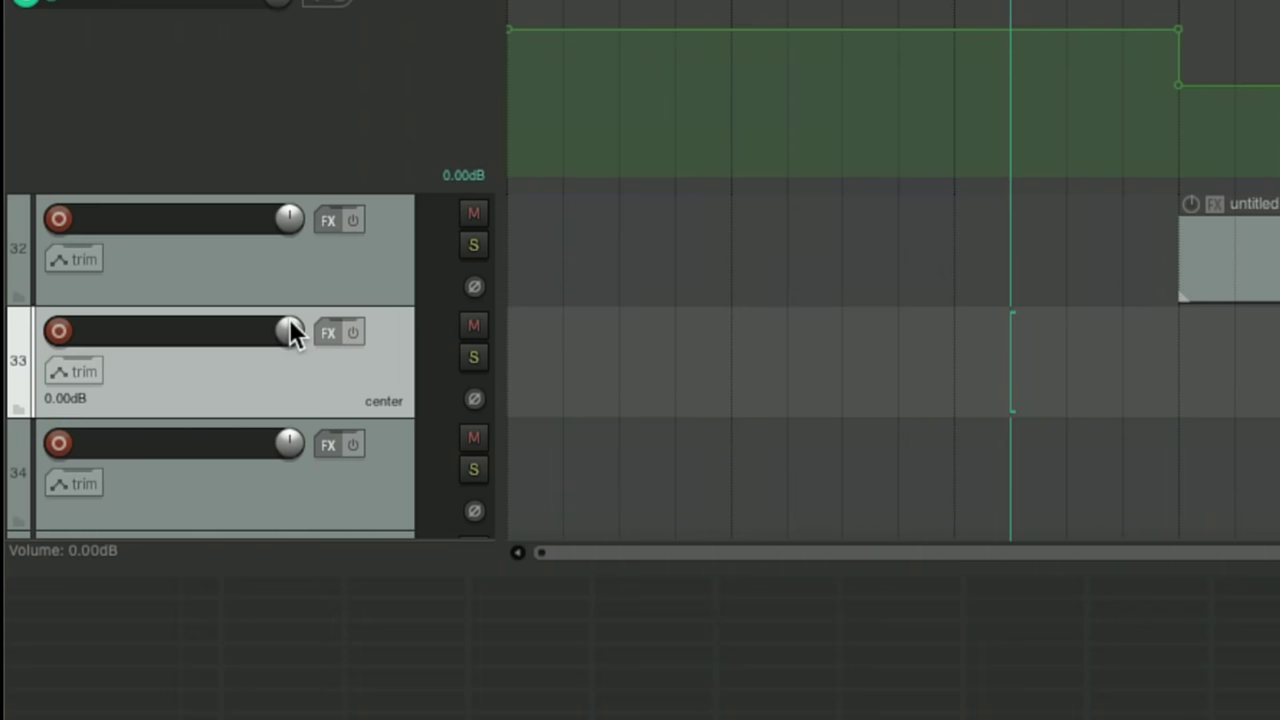
pyautogui.scroll(-3, 286, 322)
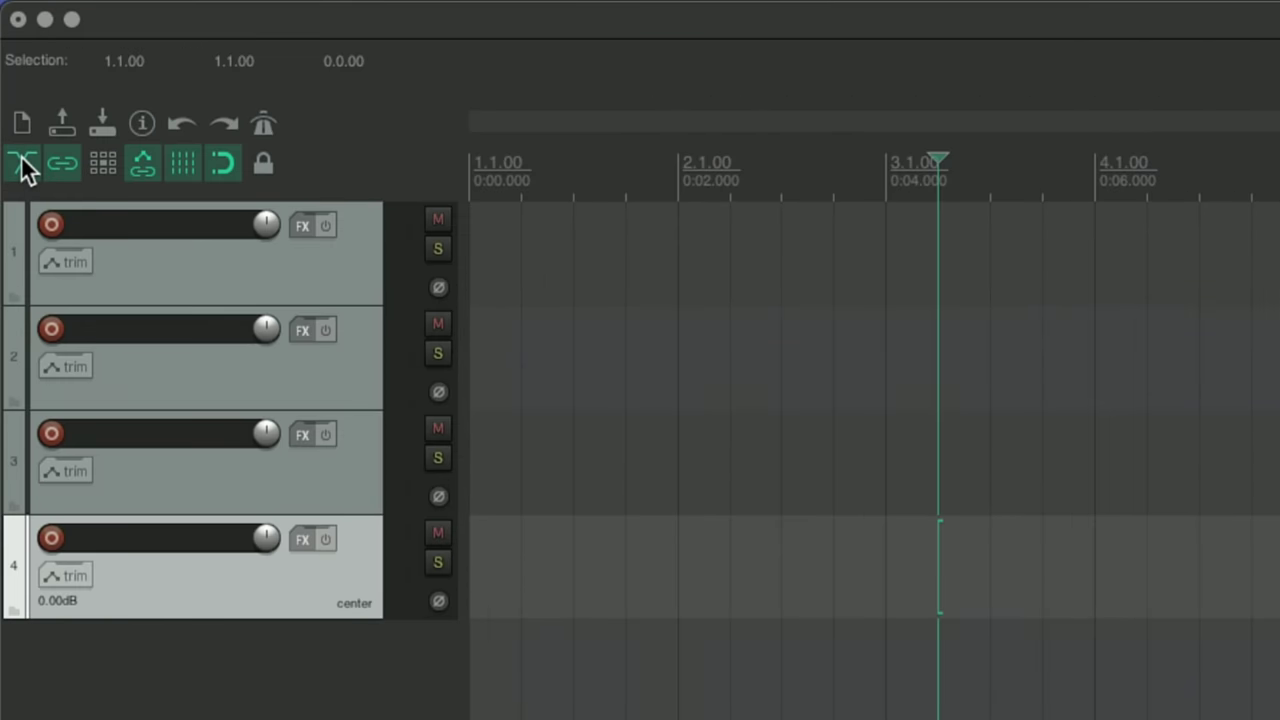
# Enable 'Selecting one item selects group' in the item grouping options.
pyautogui.rightClick(21, 157)
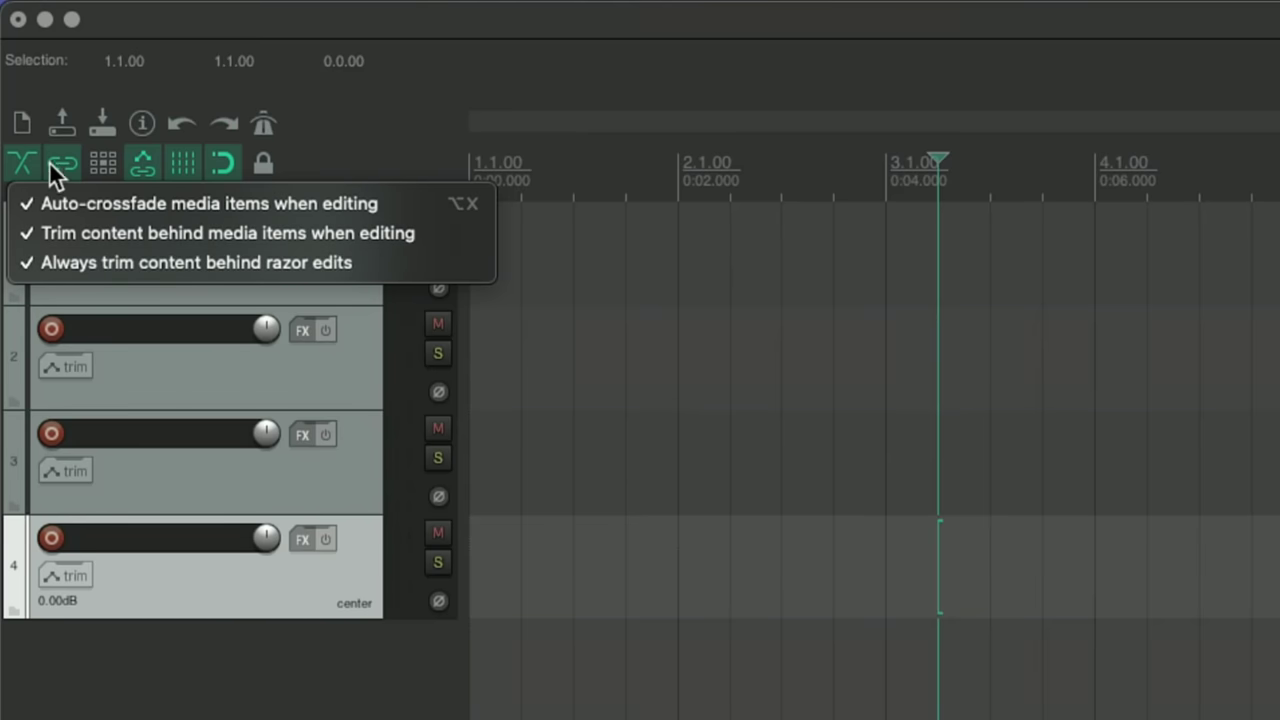
pyautogui.rightClick(57, 162)
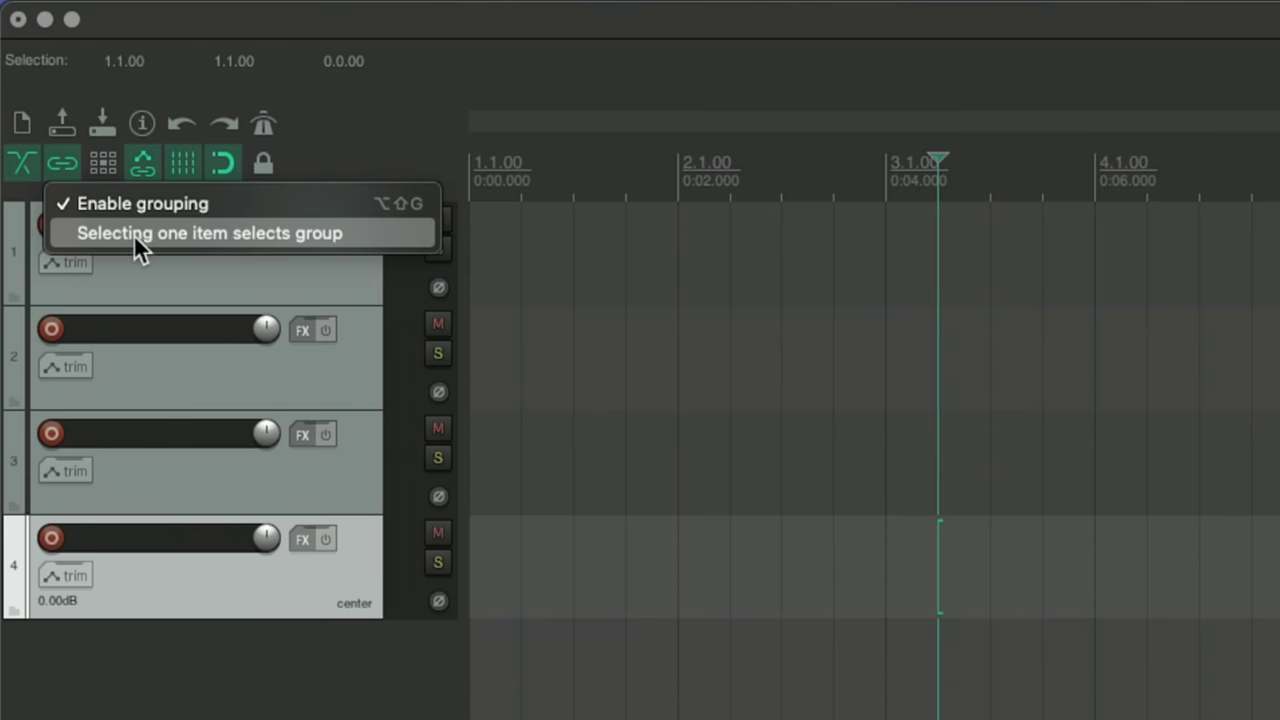
pyautogui.click(211, 233)
# Enable 'Ripple edit all affects tempo map' and review the envelope editing options.
pyautogui.rightClick(108, 155)
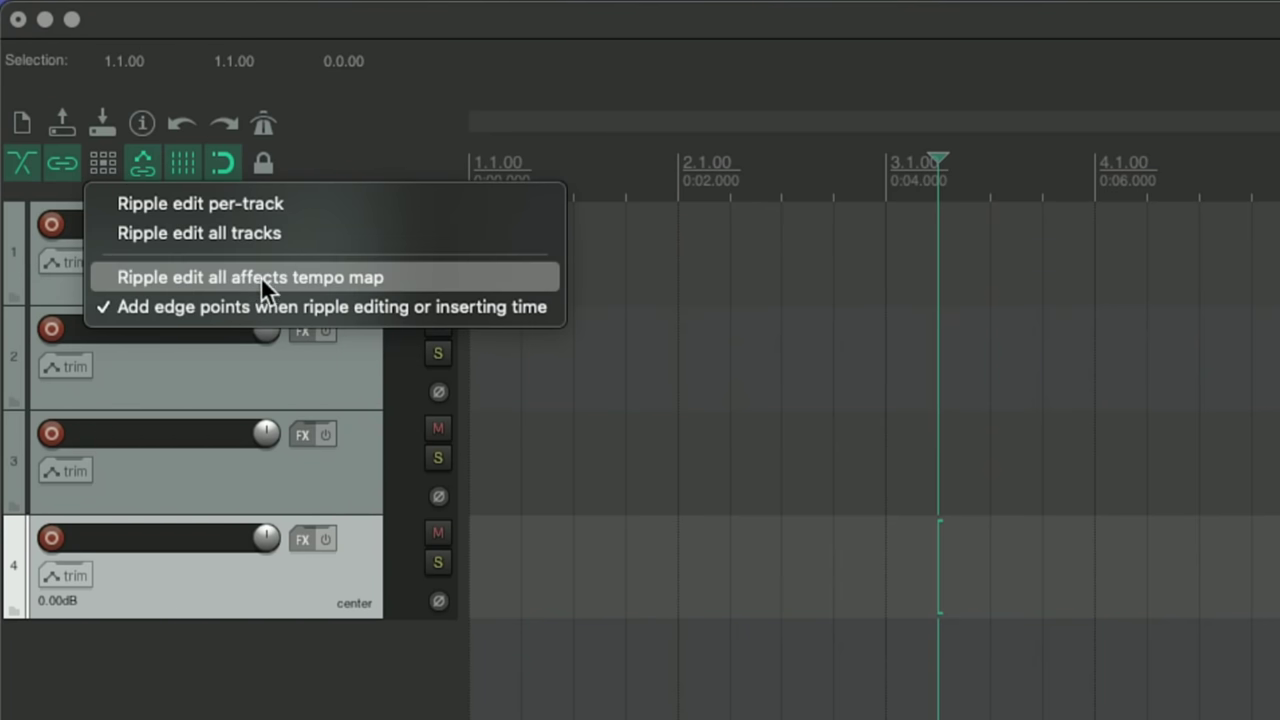
pyautogui.click(366, 274)
pyautogui.rightClick(143, 161)
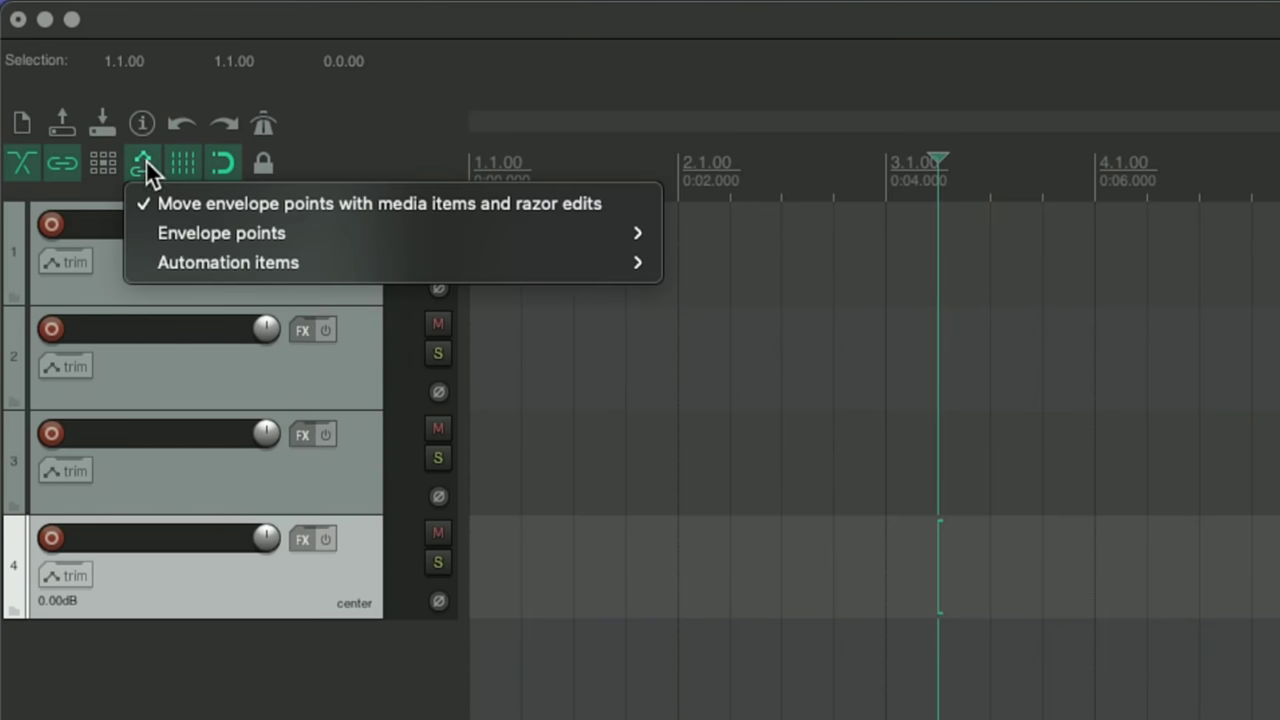
pyautogui.moveTo(286, 236)
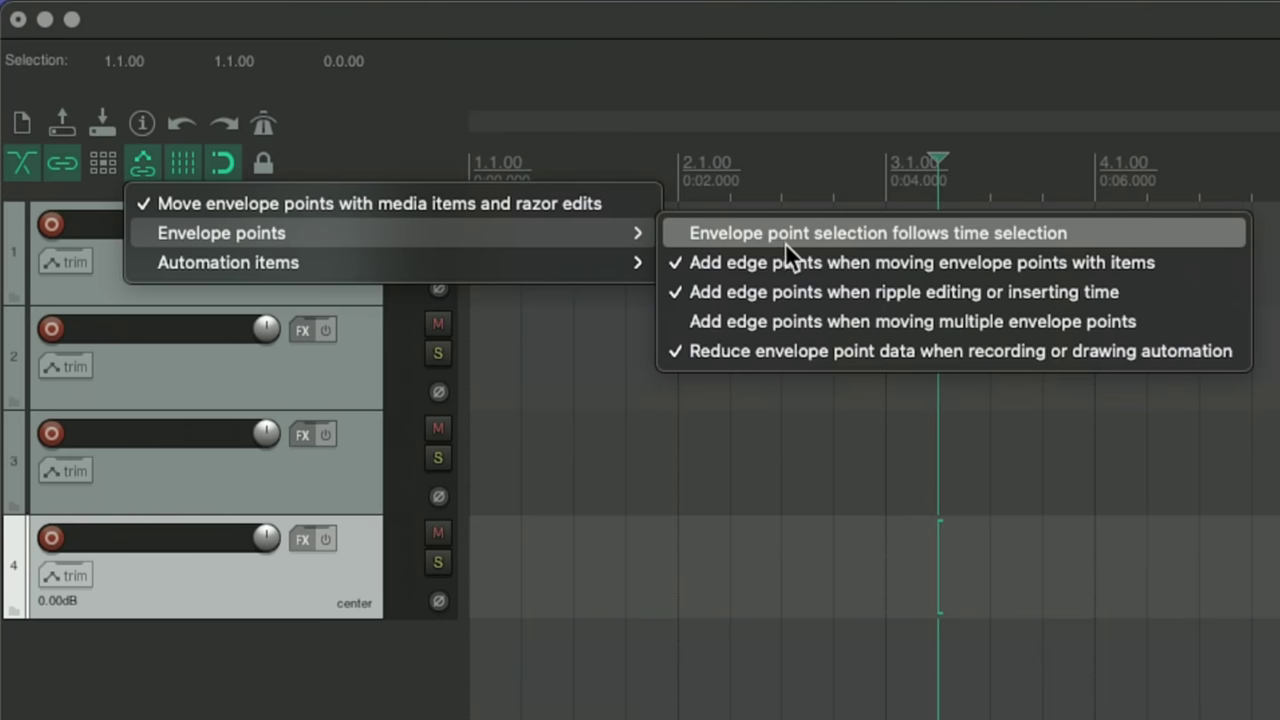
pyautogui.click(837, 234)
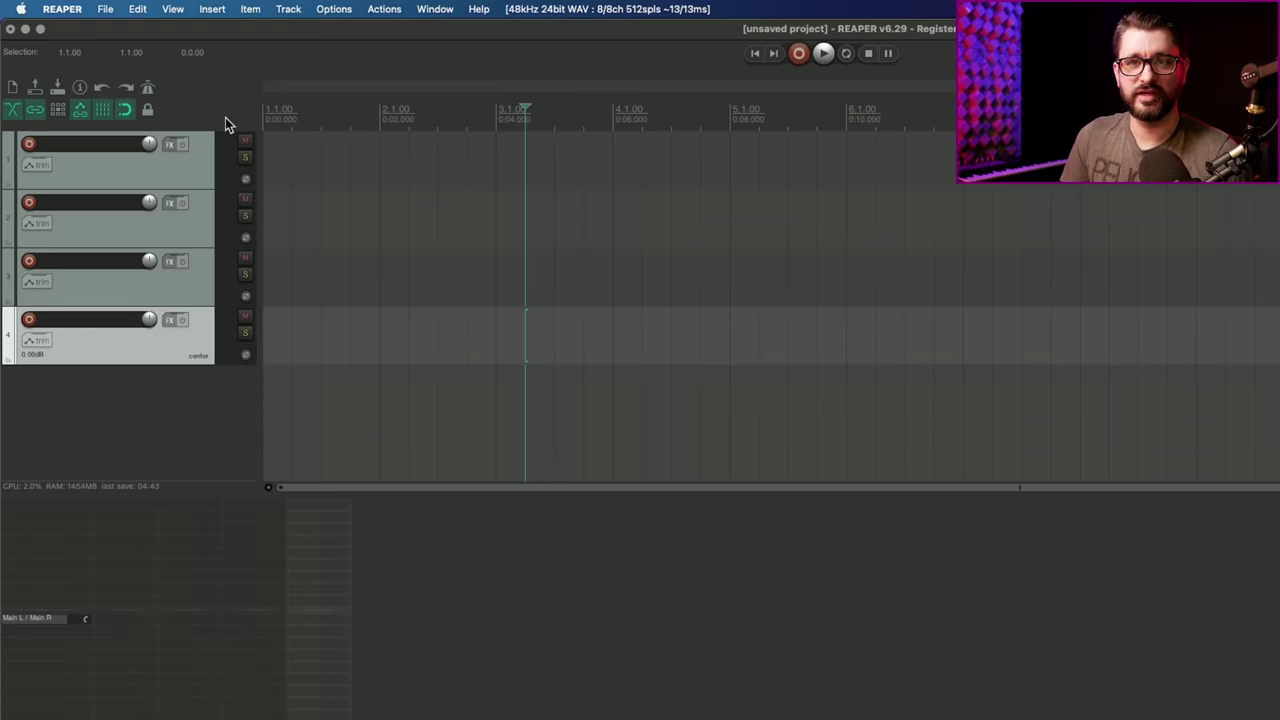
# Review the metronome and pre-roll settings, then open the Actions list with shift+/.
pyautogui.rightClick(147, 87)
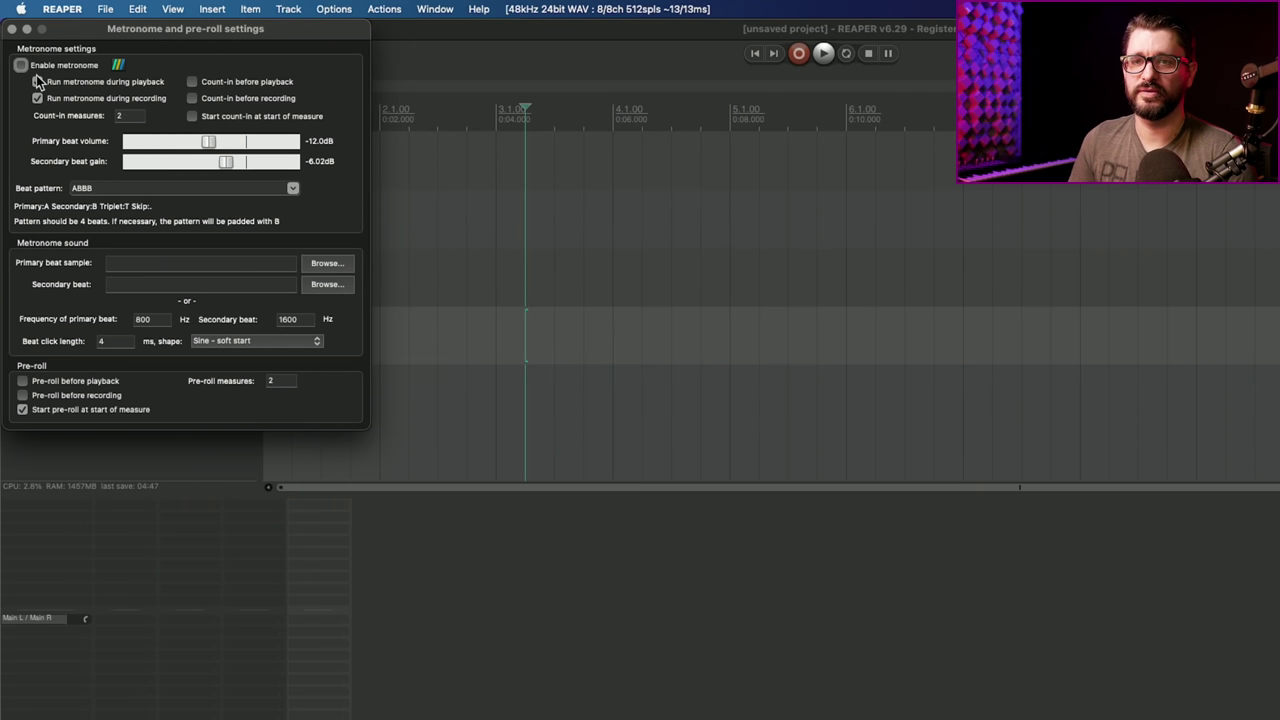
pyautogui.click(12, 29)
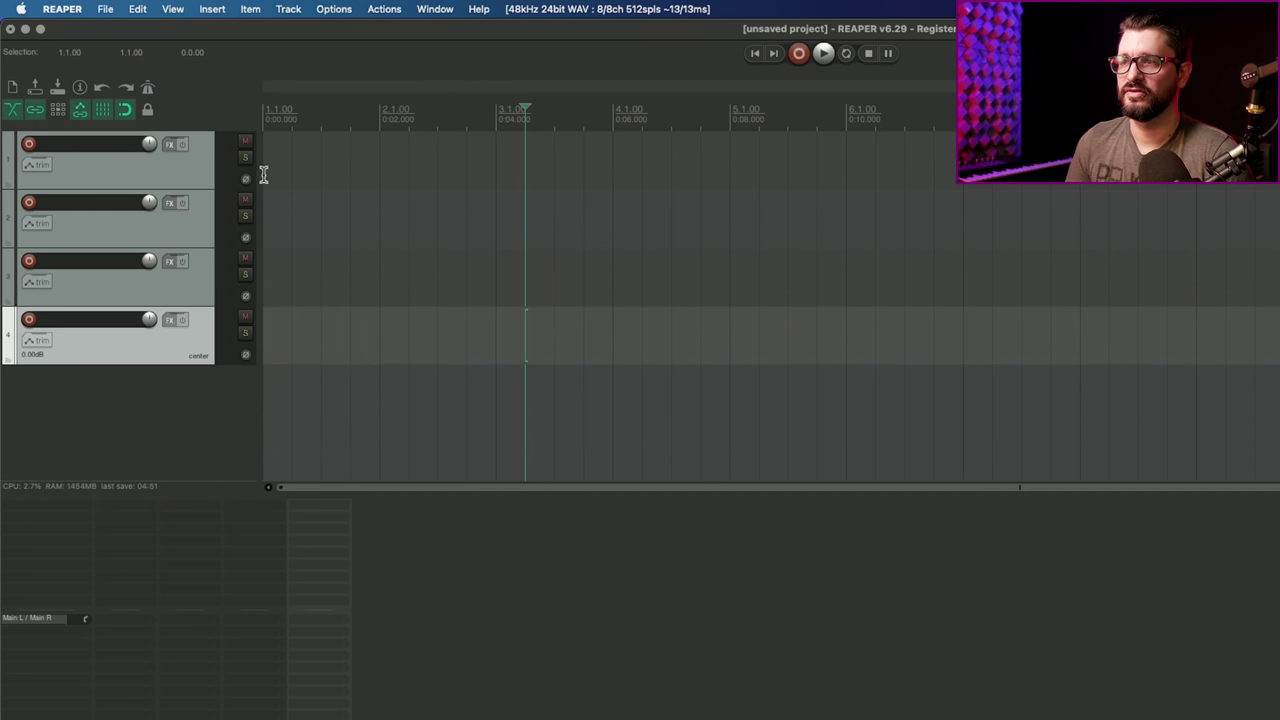
pyautogui.hotkey('shift', '/')
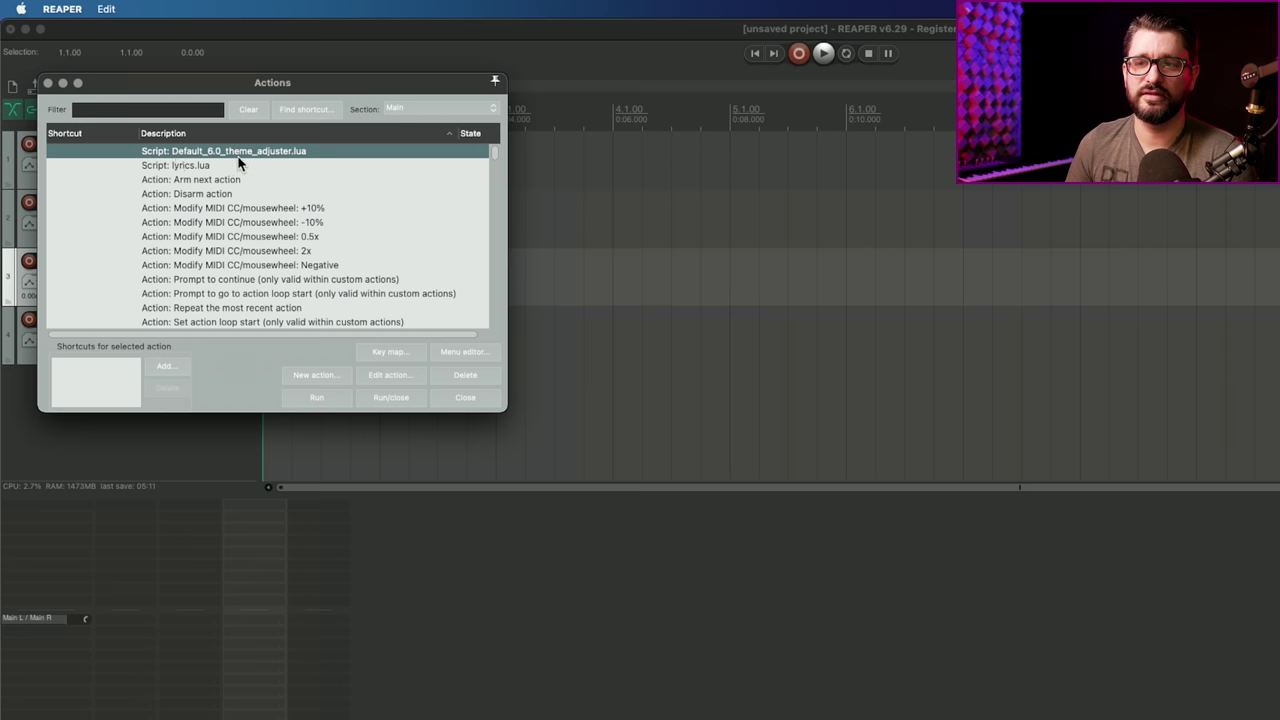
# Run the Default_6.0_theme_adjuster.lua script, close Actions, and position the theme adjuster window.
pyautogui.click(333, 396)
pyautogui.click(48, 83)
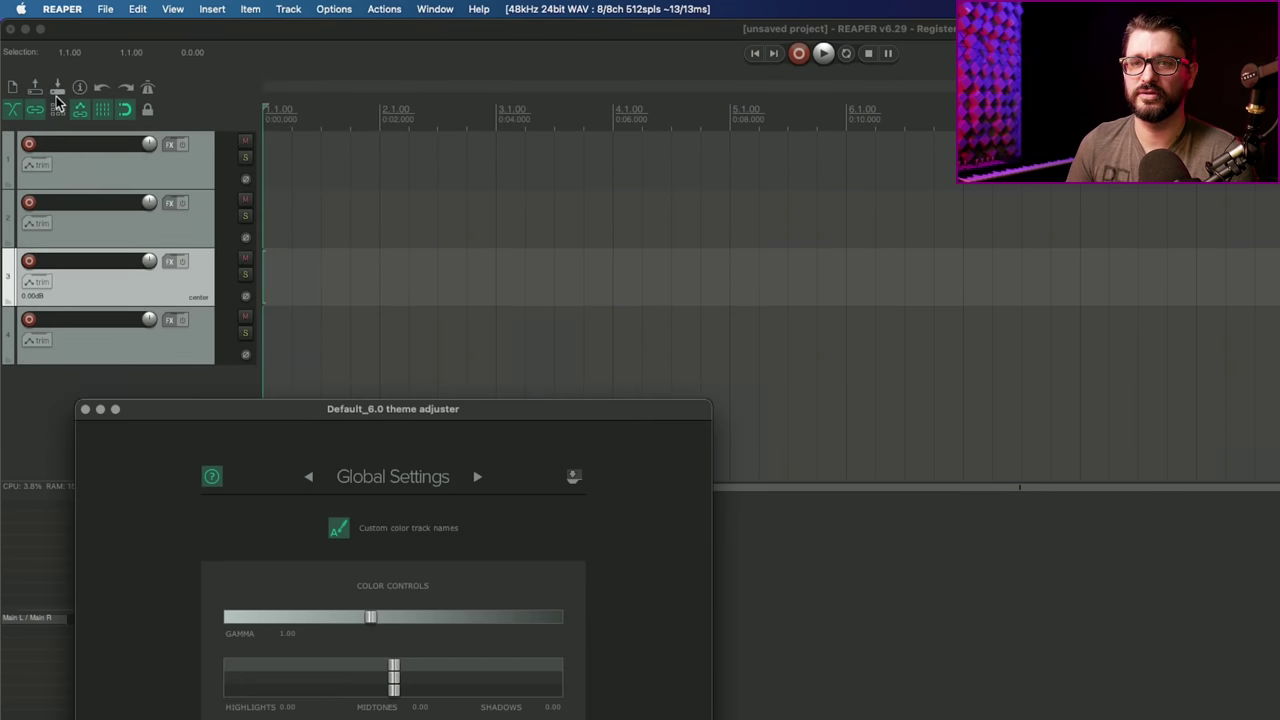
pyautogui.moveTo(309, 414); pyautogui.dragTo(592, 190)
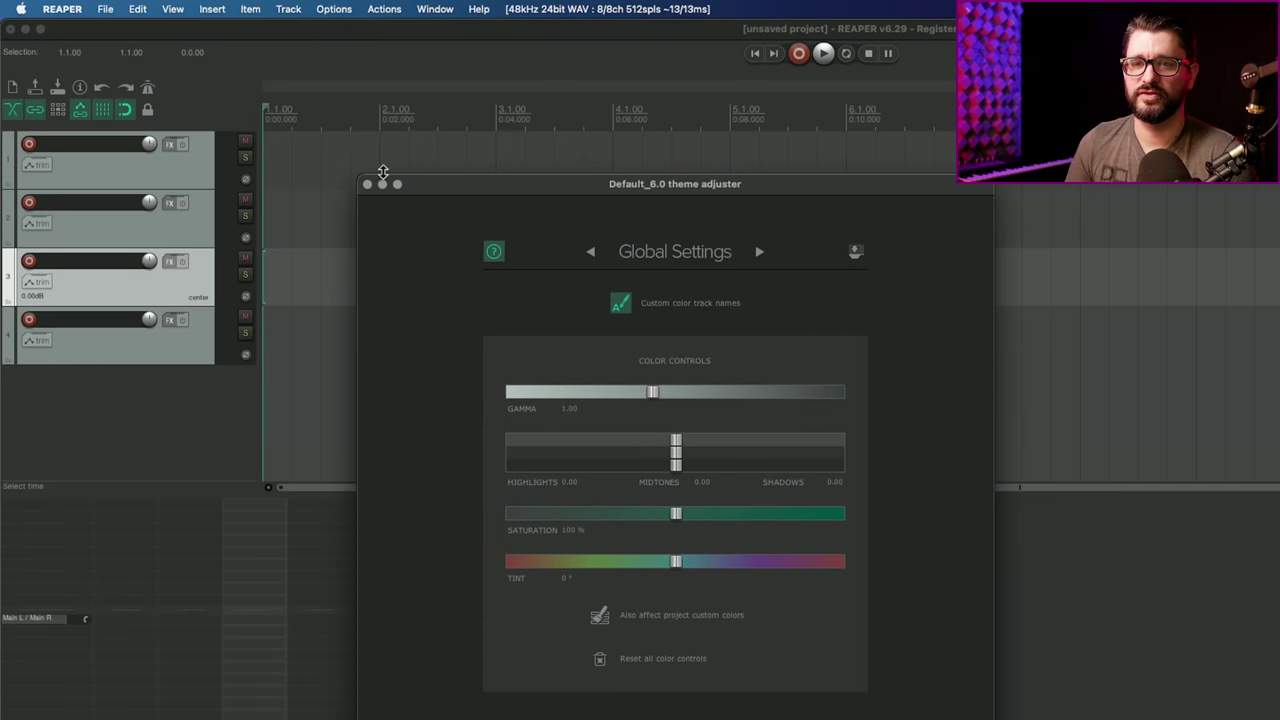
pyautogui.click(203, 180)
pyautogui.moveTo(447, 184); pyautogui.dragTo(429, 154)
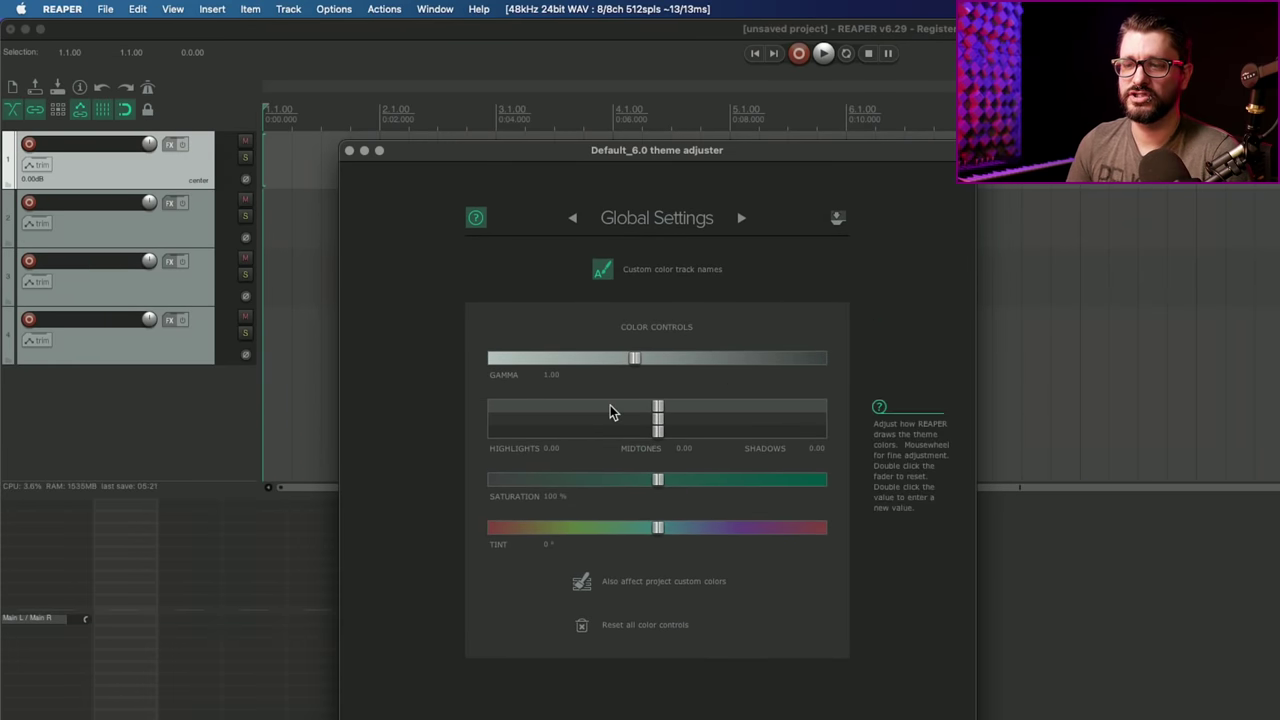
pyautogui.click(185, 343)
# Open the Media Explorer panel from the View menu.
pyautogui.click(178, 14)
pyautogui.moveTo(148, 18)
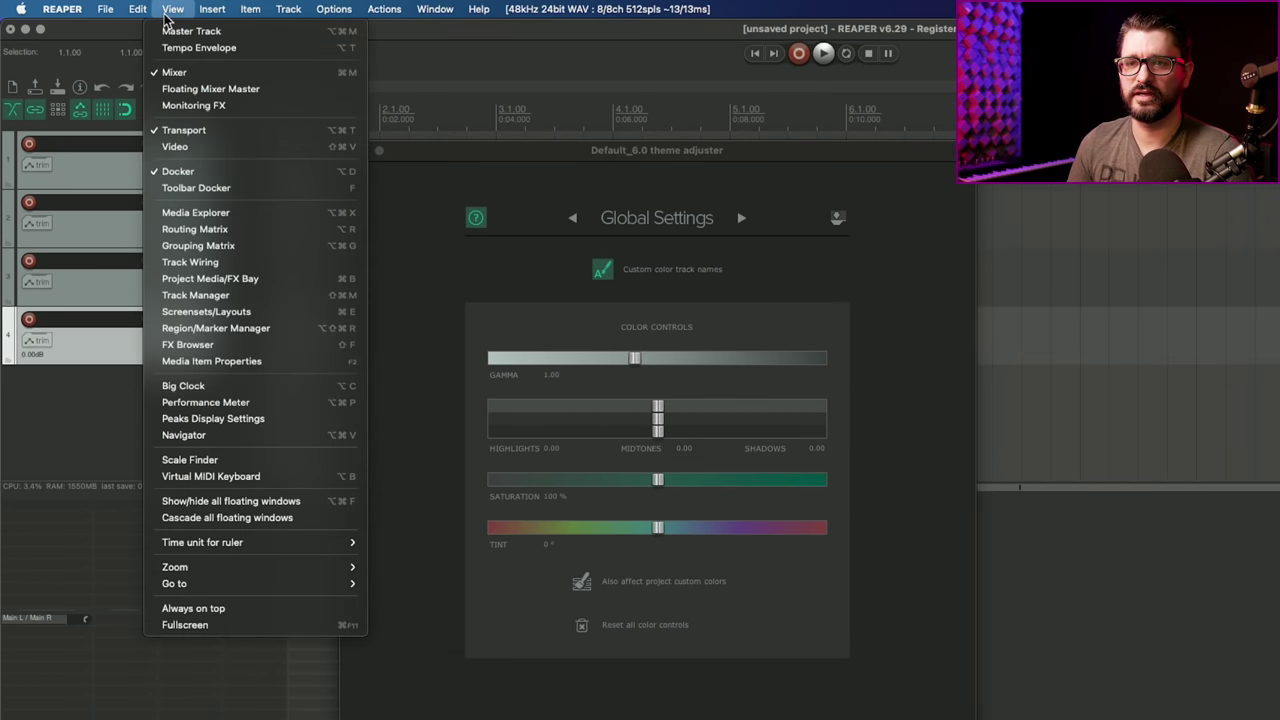
pyautogui.click(246, 212)
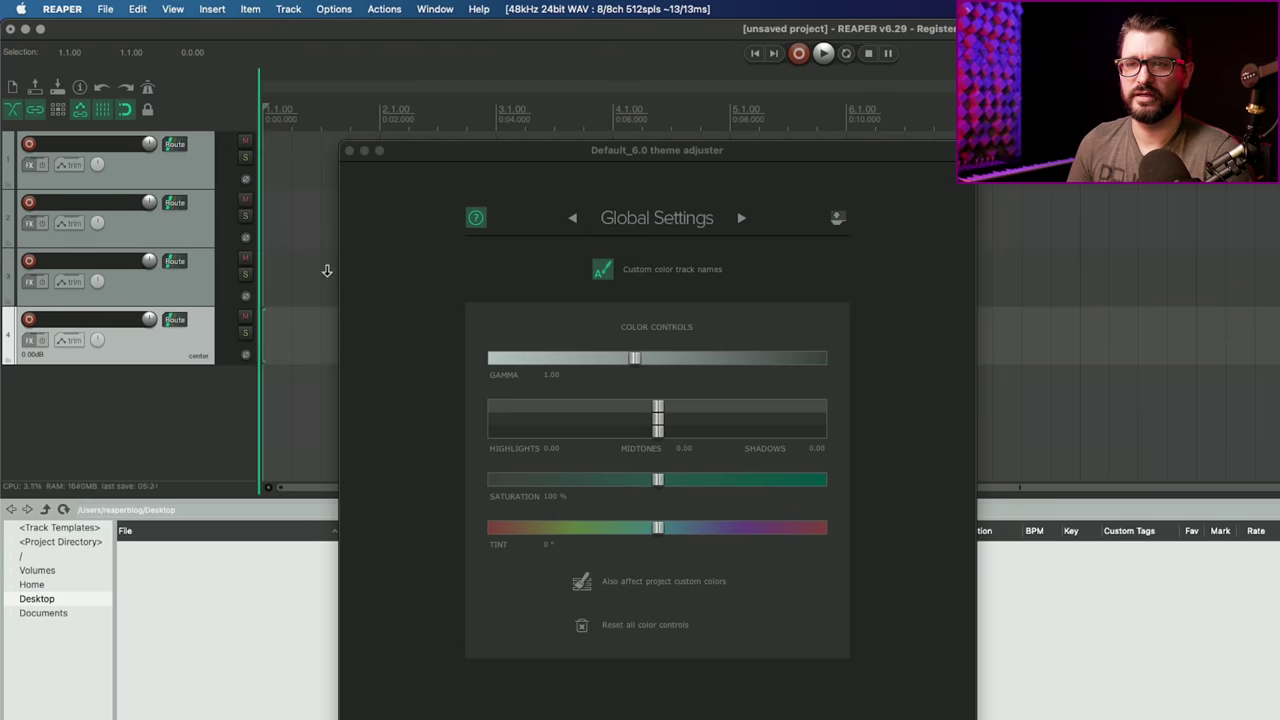
pyautogui.click(294, 205)
pyautogui.moveTo(420, 160); pyautogui.dragTo(650, 279)
# Draw a MIDI item on track 1 and open its Media Item Properties window.
pyautogui.moveTo(331, 180); pyautogui.dragTo(610, 180)
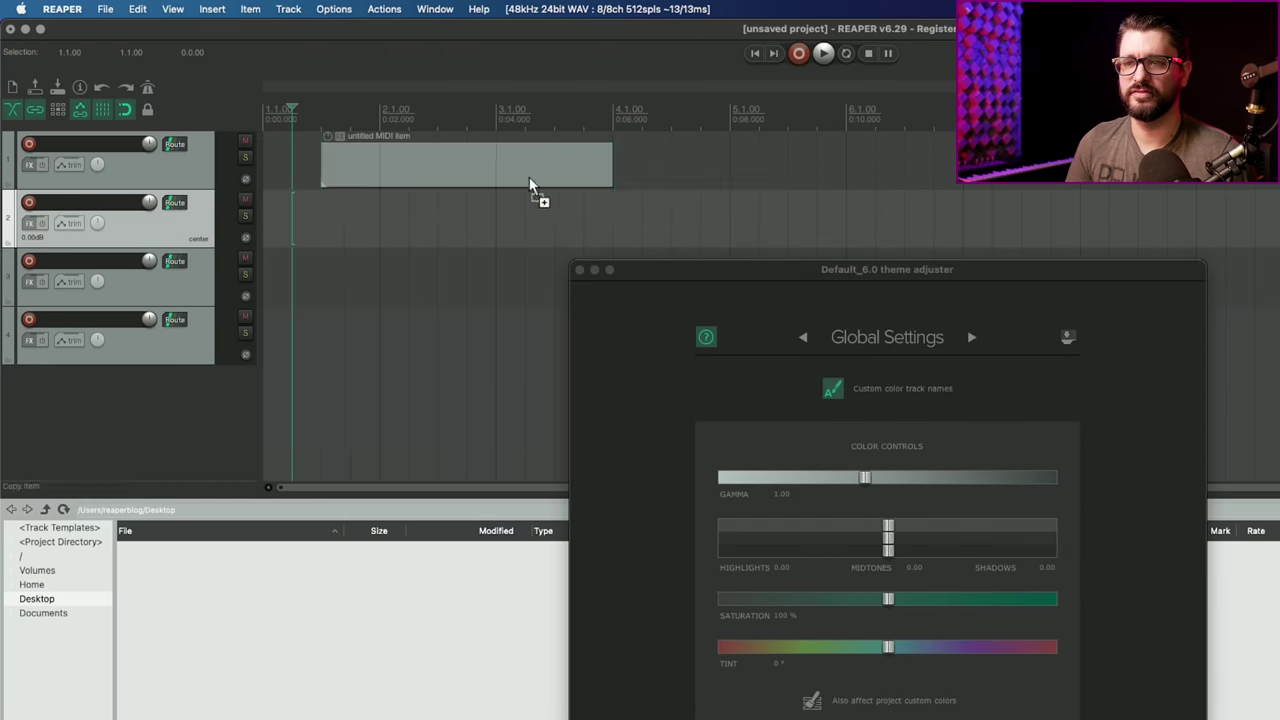
pyautogui.rightClick(372, 162)
pyautogui.click(434, 186)
pyautogui.moveTo(230, 85); pyautogui.dragTo(424, 221)
pyautogui.moveTo(749, 272); pyautogui.dragTo(792, 161)
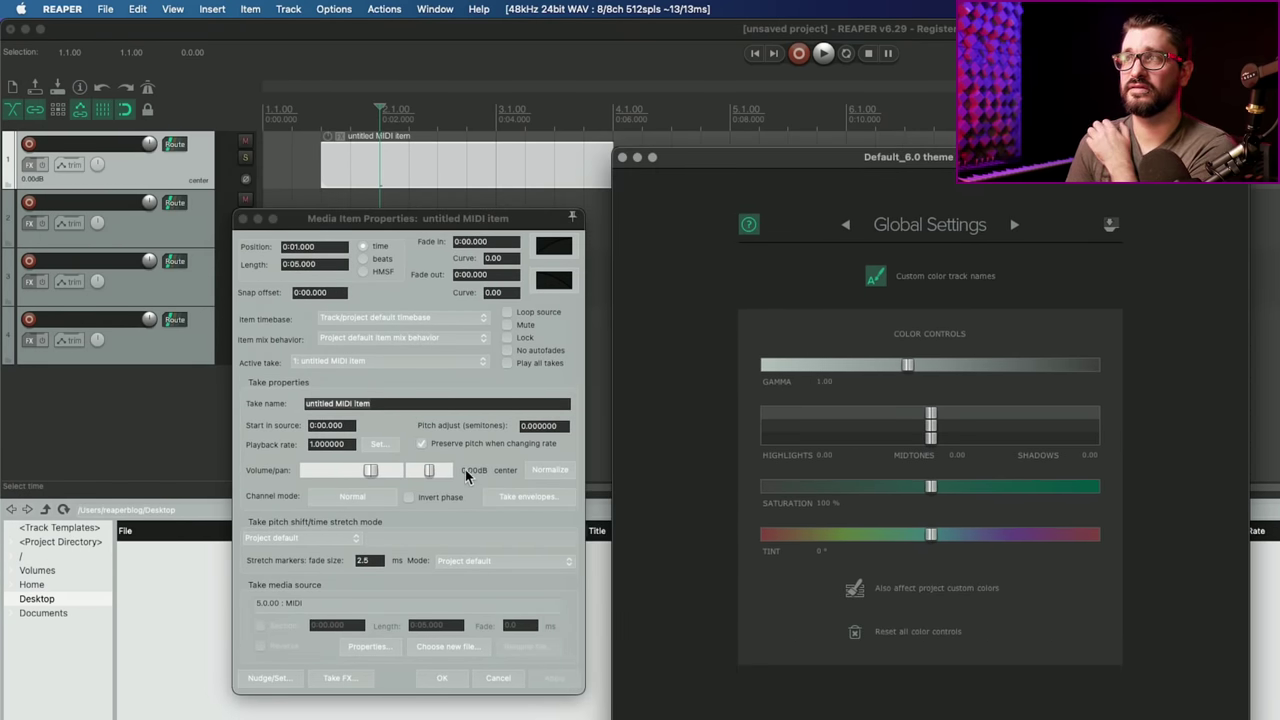
# Review the MIDI item's timebase and fade-in shape choices, leaving them unchanged.
pyautogui.moveTo(910, 368)
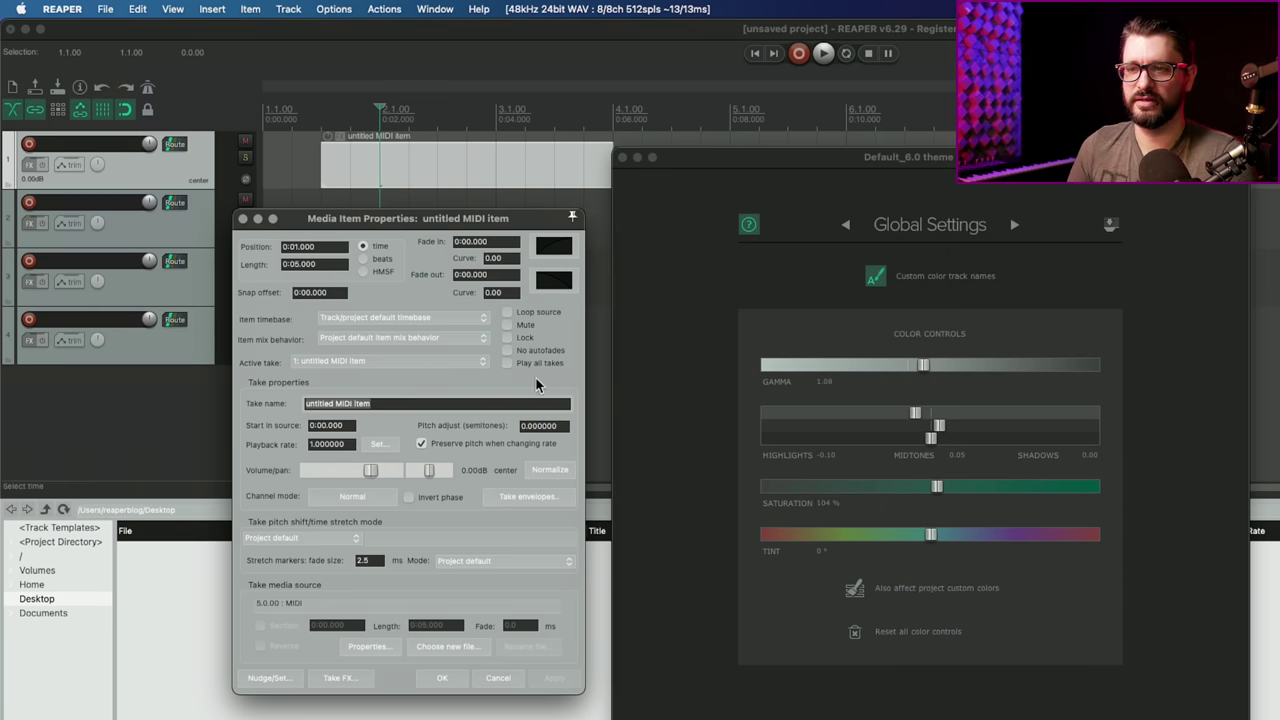
pyautogui.click(423, 318)
pyautogui.click(423, 303)
pyautogui.click(567, 248)
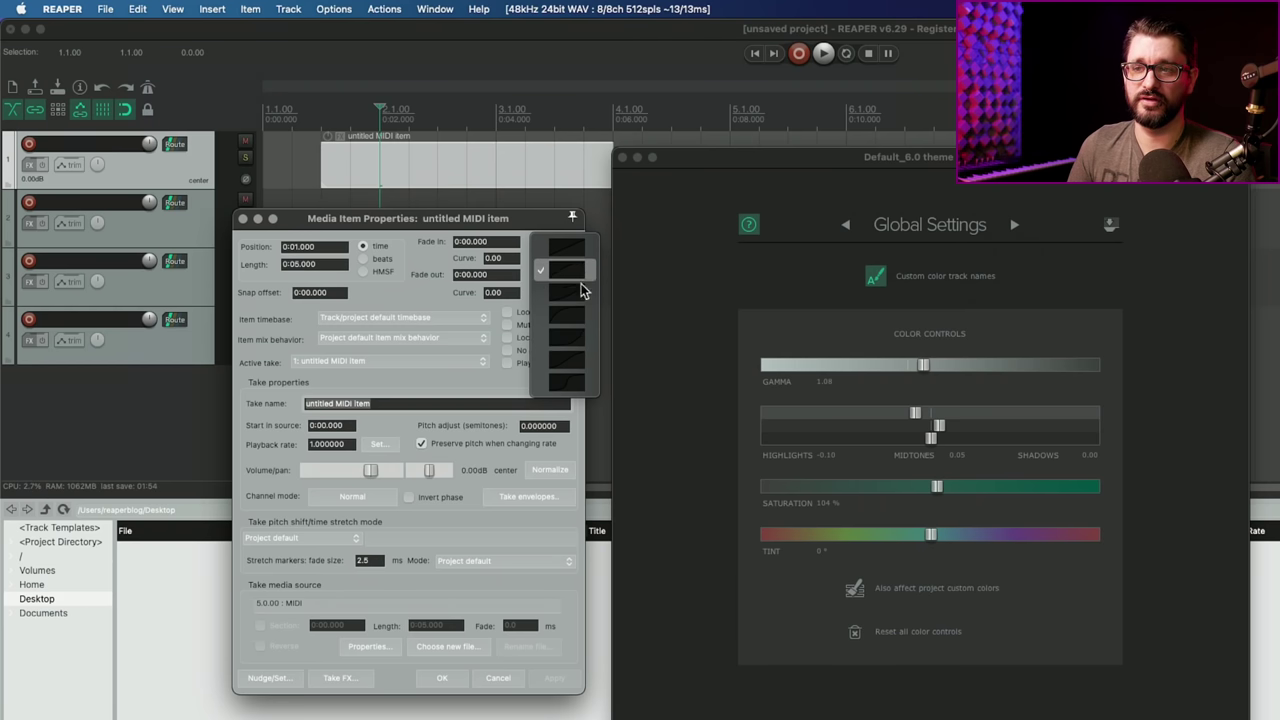
pyautogui.click(506, 225)
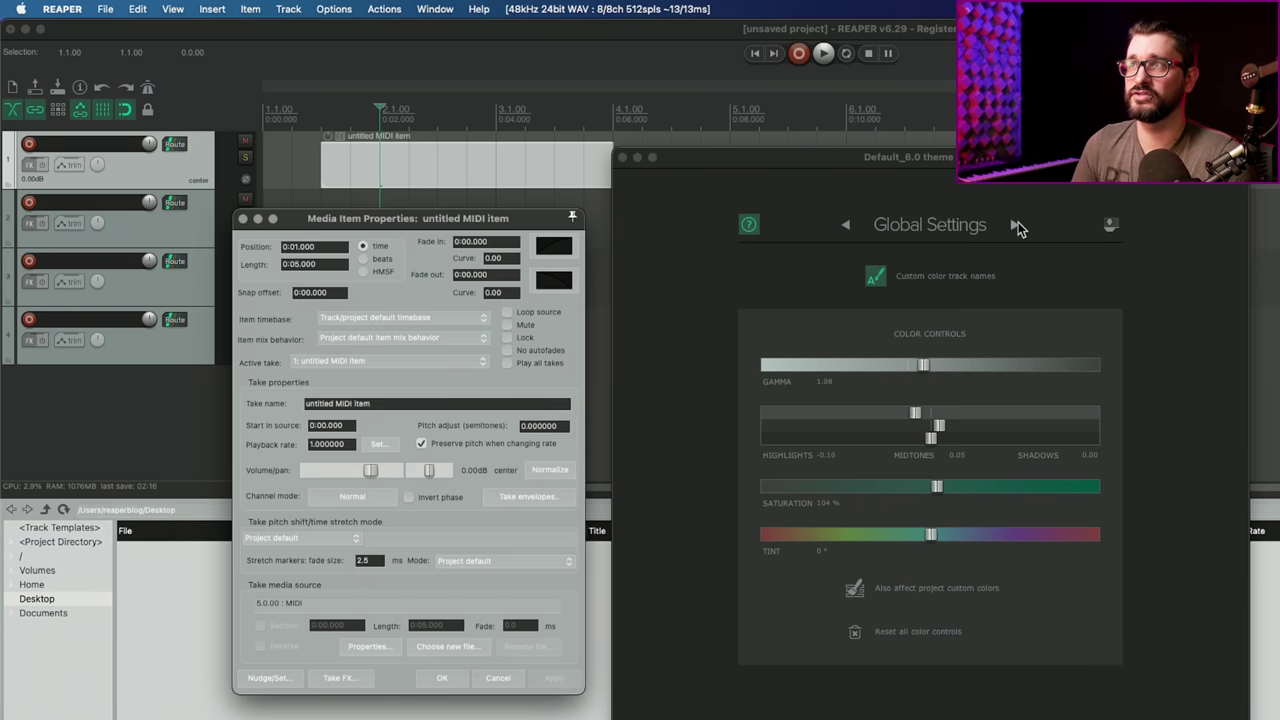
# Go to the theme adjuster's Track Control Panel page and close the item properties.
pyautogui.click(1016, 224)
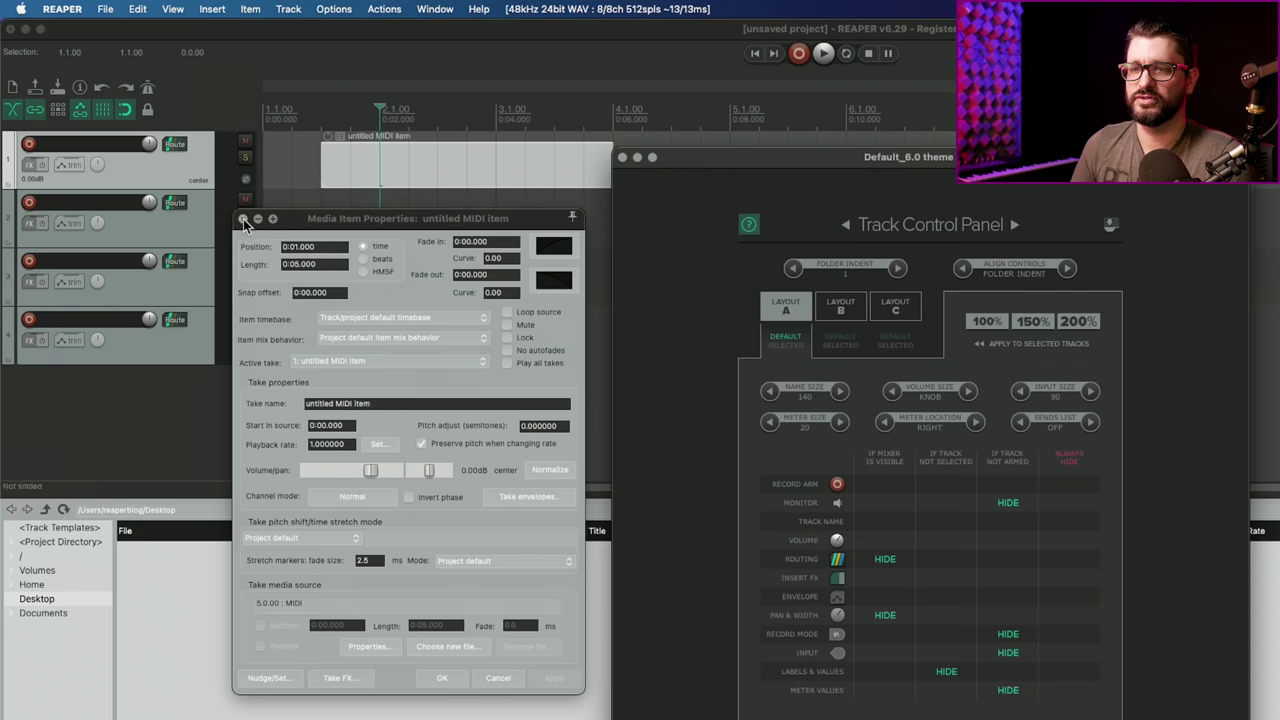
pyautogui.click(241, 218)
pyautogui.moveTo(774, 307)
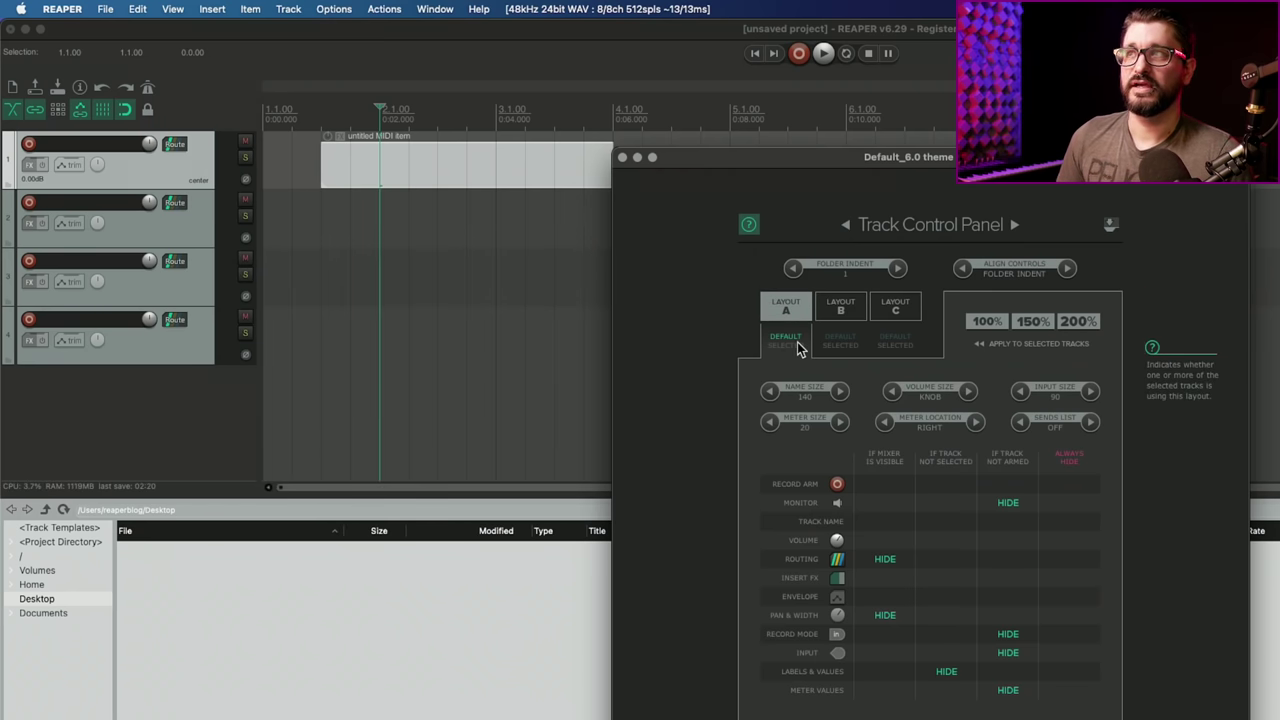
pyautogui.moveTo(830, 157); pyautogui.dragTo(642, 86)
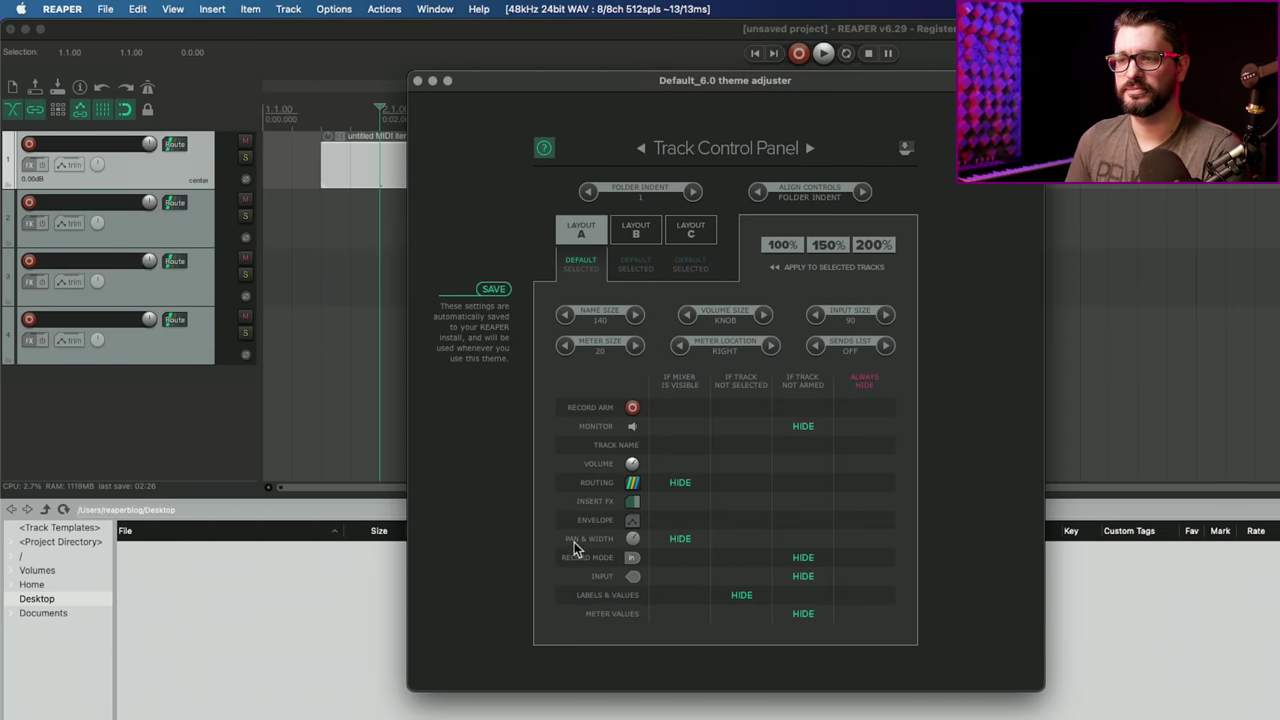
# Toggle Track Control Panel visibility for routing, monitor, record mode, input and meters on unarmed tracks.
pyautogui.click(680, 483)
pyautogui.click(803, 427)
pyautogui.click(803, 557)
pyautogui.click(803, 576)
pyautogui.click(803, 613)
pyautogui.click(741, 595)
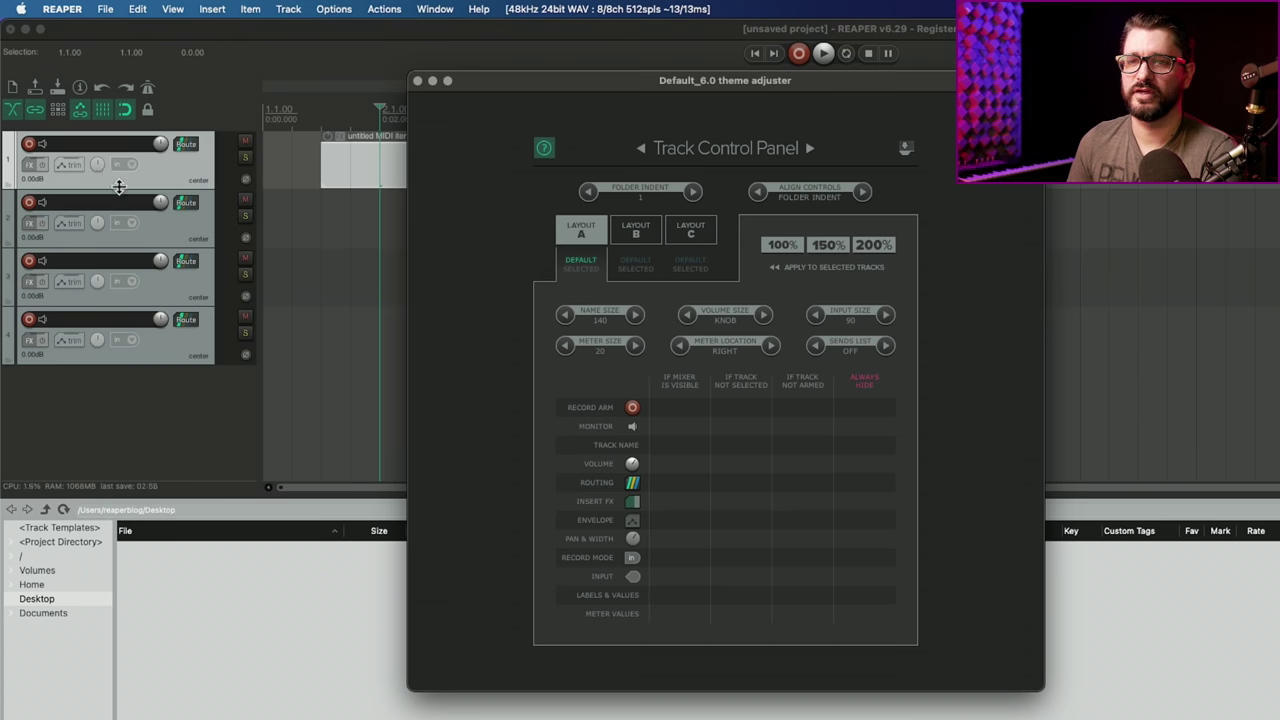
# Set the tracks' input to Mic/Line 1, briefly arming track 1 to preview its layout.
pyautogui.moveTo(119, 187)
pyautogui.mouseDown()
pyautogui.moveTo(114, 229)
pyautogui.moveTo(116, 197)
pyautogui.mouseUp()
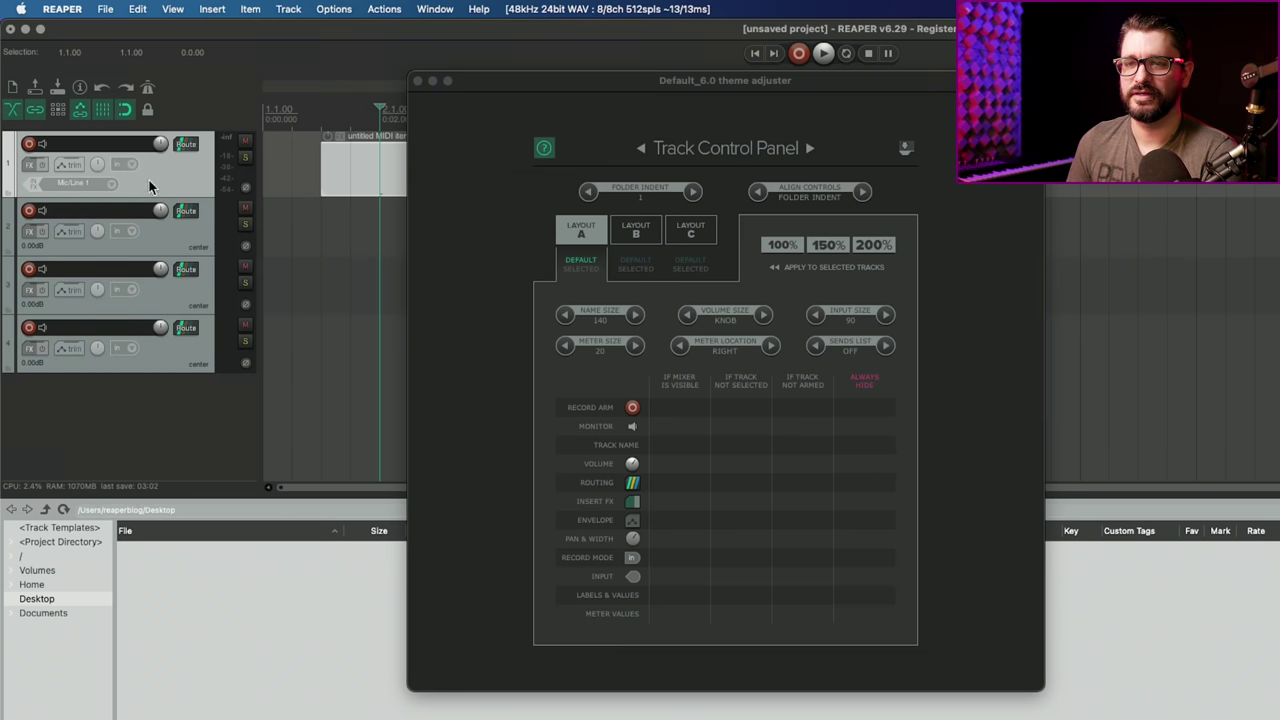
pyautogui.click(131, 167)
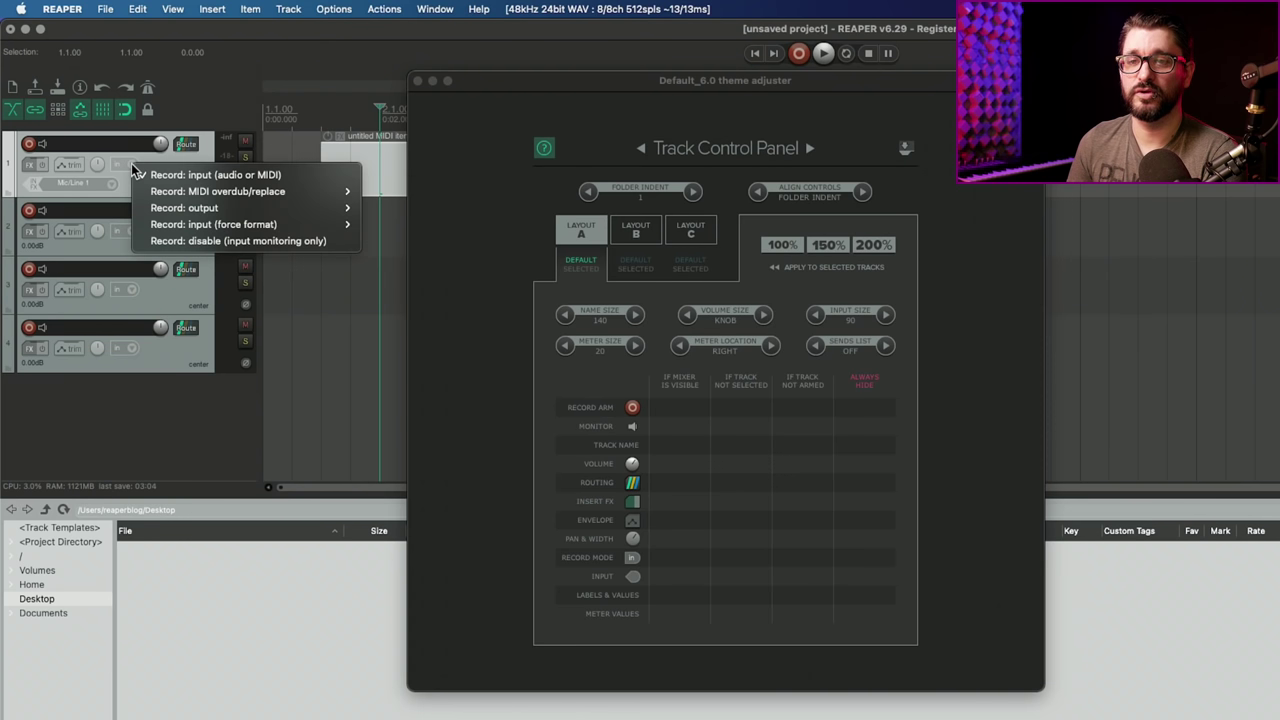
pyautogui.click(141, 163)
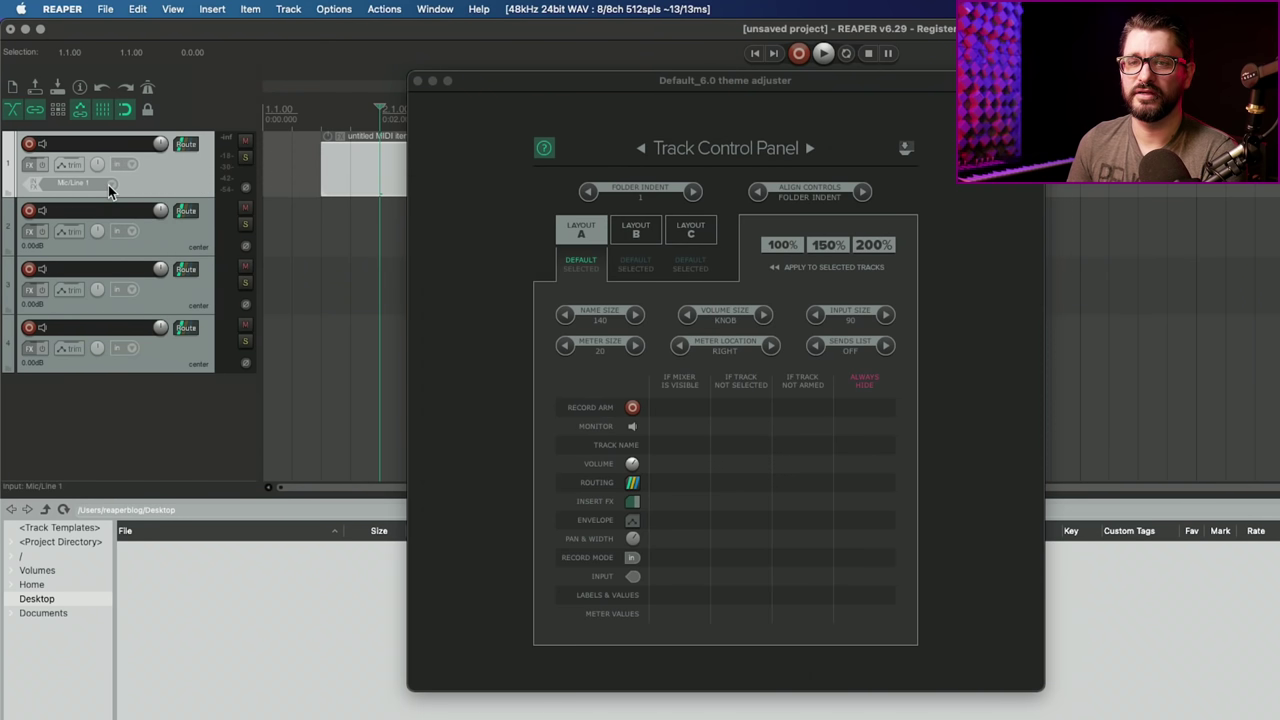
pyautogui.click(120, 166)
pyautogui.click(157, 175)
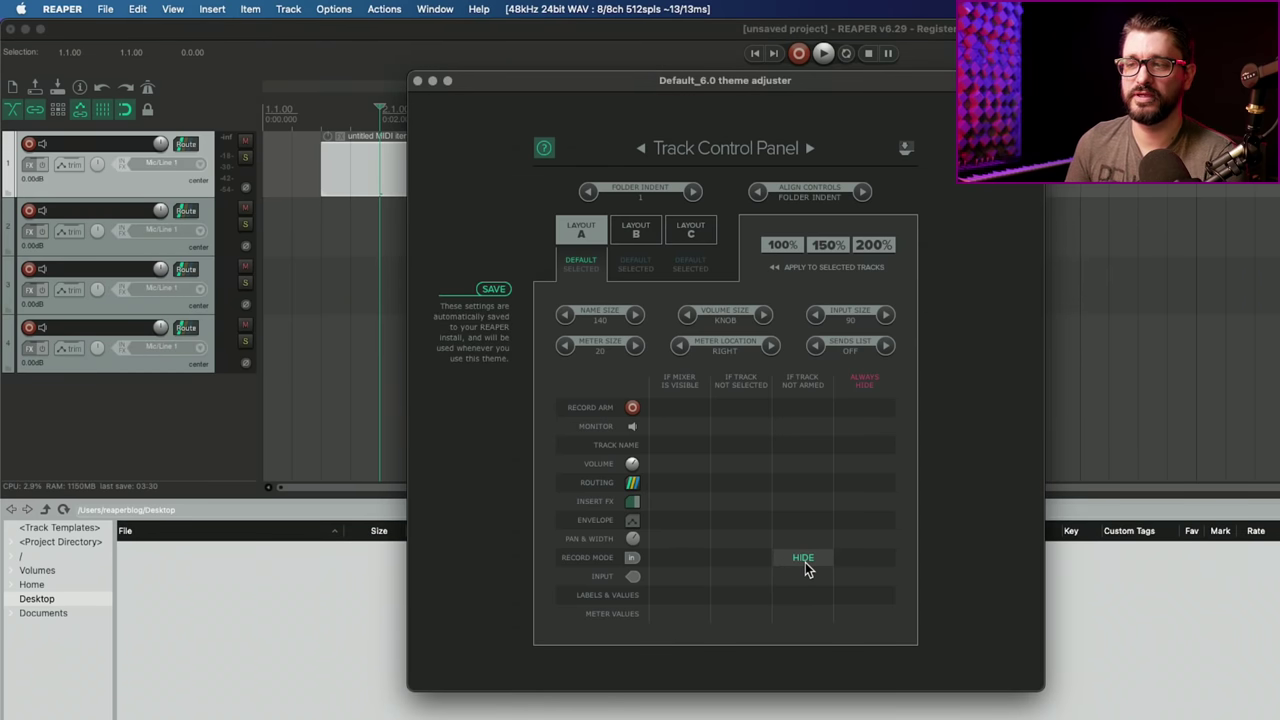
pyautogui.click(29, 145)
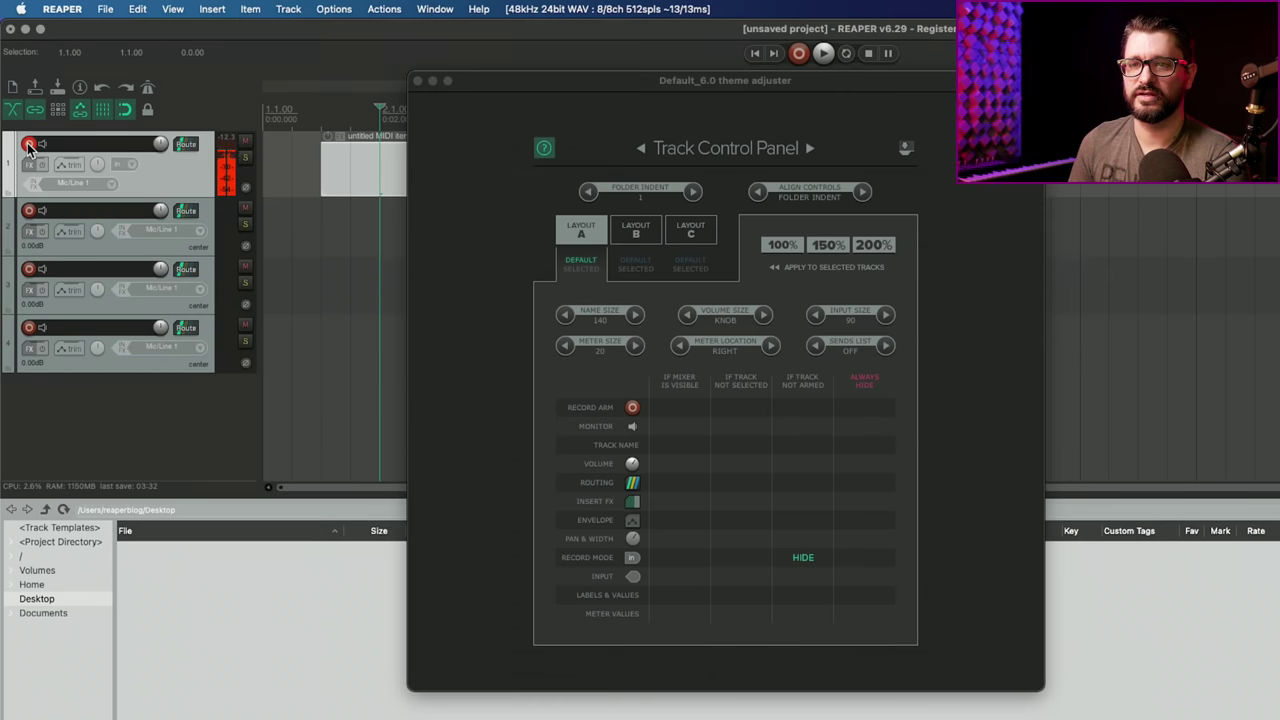
pyautogui.click(29, 145)
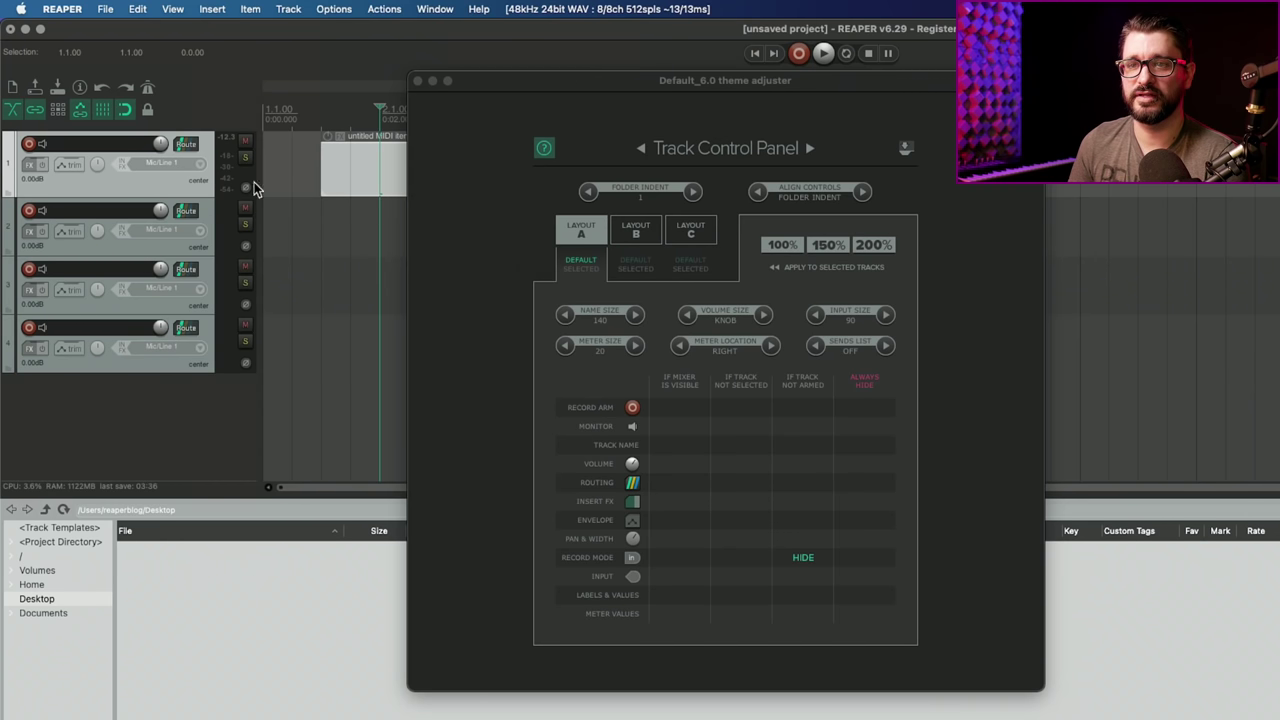
# Narrow the track control panel and lower the track Name Size to 110.
pyautogui.moveTo(262, 195); pyautogui.dragTo(224, 197)
pyautogui.click(565, 315)
pyautogui.click(634, 315)
pyautogui.click(634, 315)
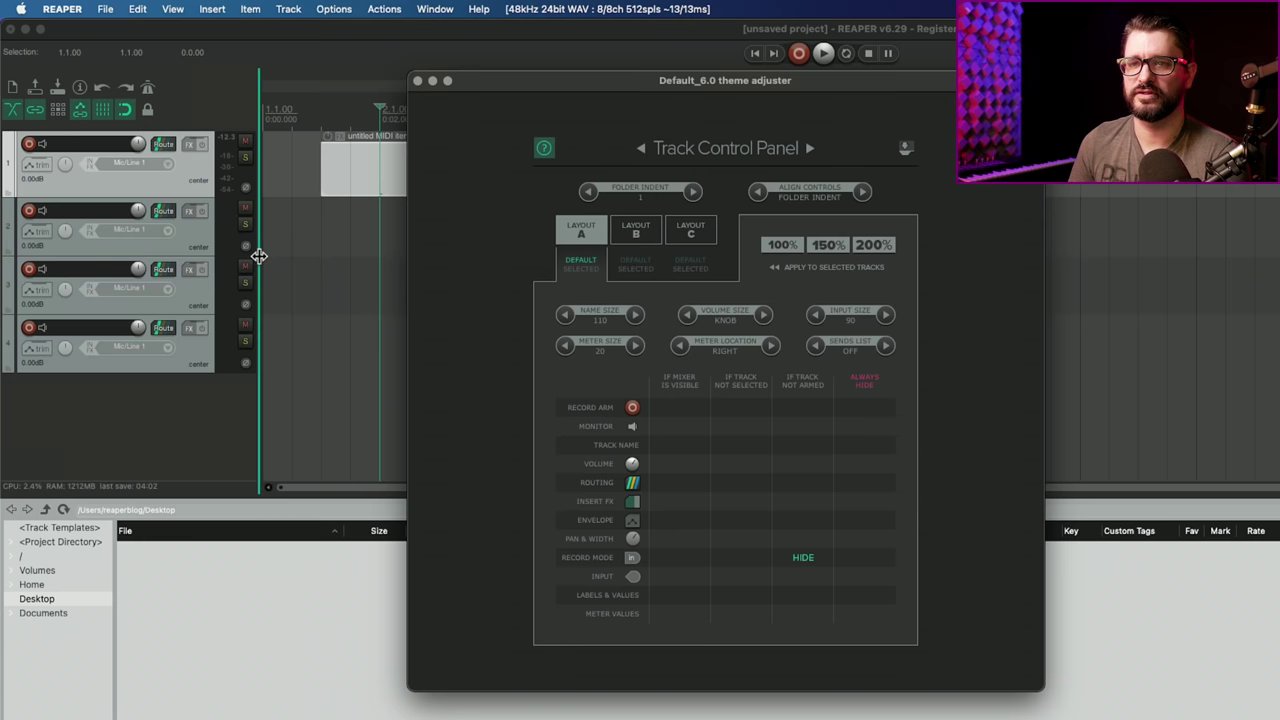
pyautogui.moveTo(257, 254)
pyautogui.mouseDown()
pyautogui.moveTo(234, 251)
pyautogui.moveTo(262, 255)
pyautogui.mouseUp()
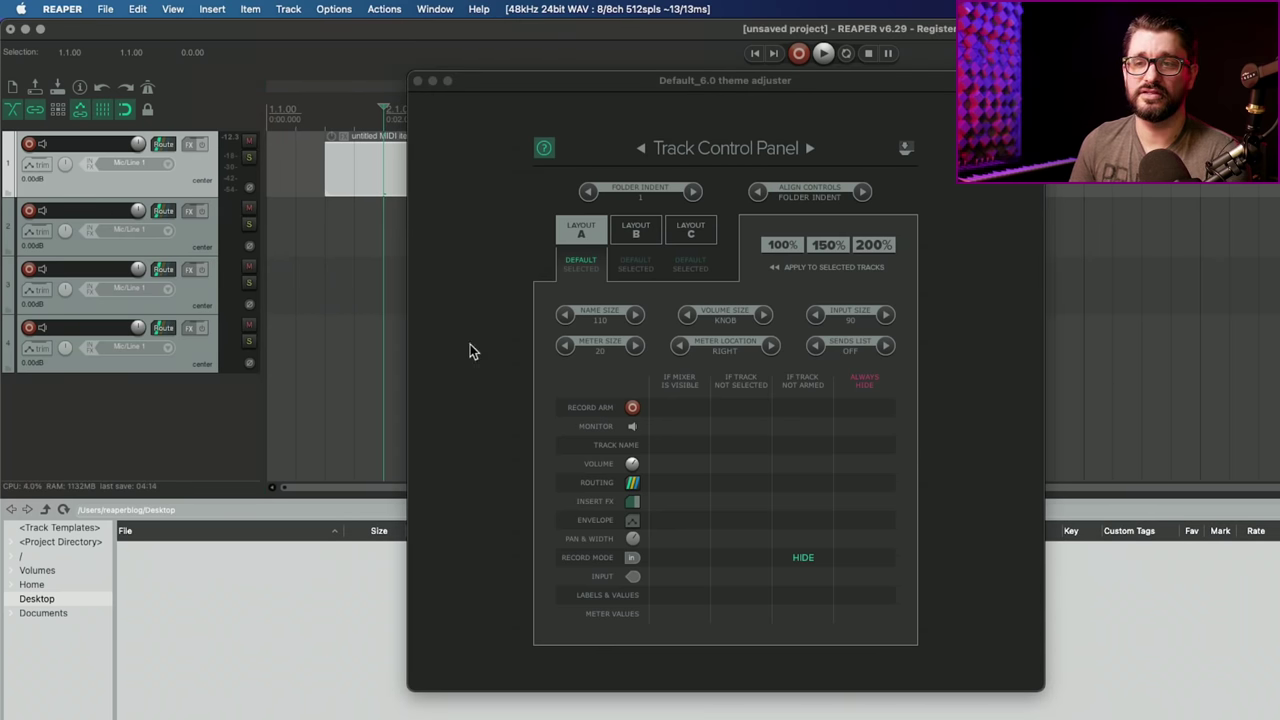
# Add tracks 5 and 6, and apply Layout C to track 2.
pyautogui.doubleClick(171, 429)
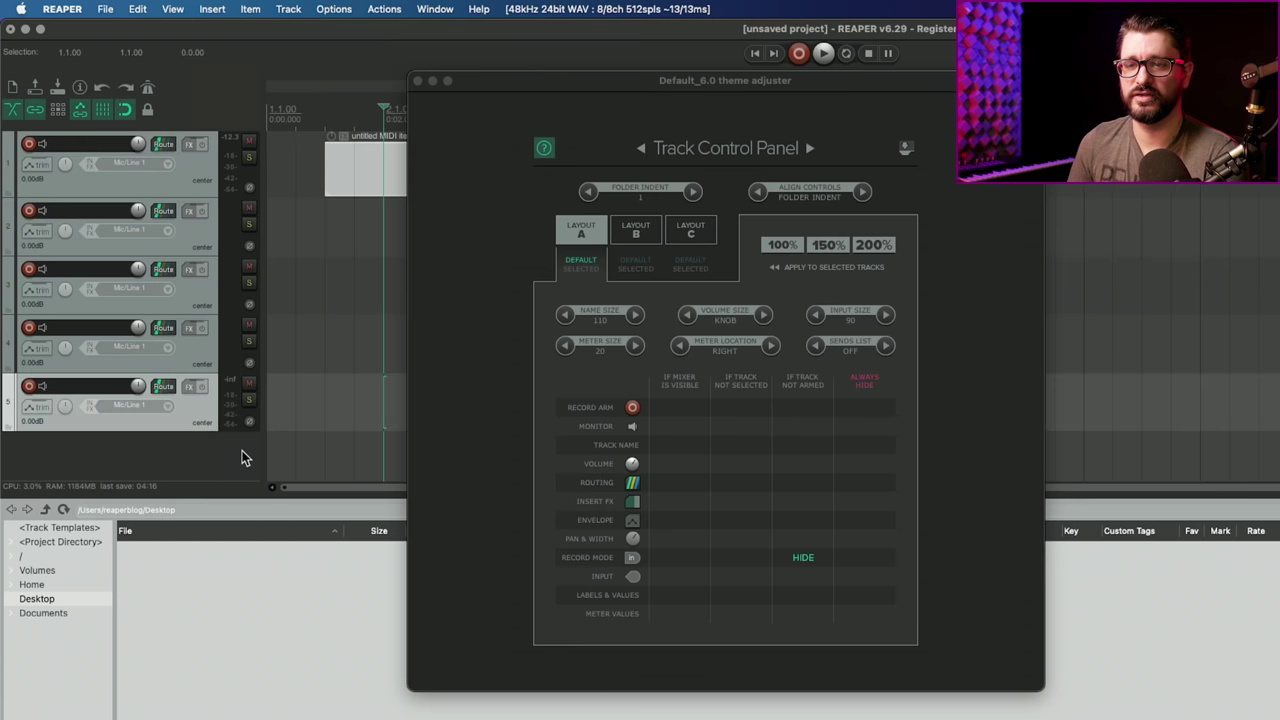
pyautogui.click(206, 466)
pyautogui.click(196, 240)
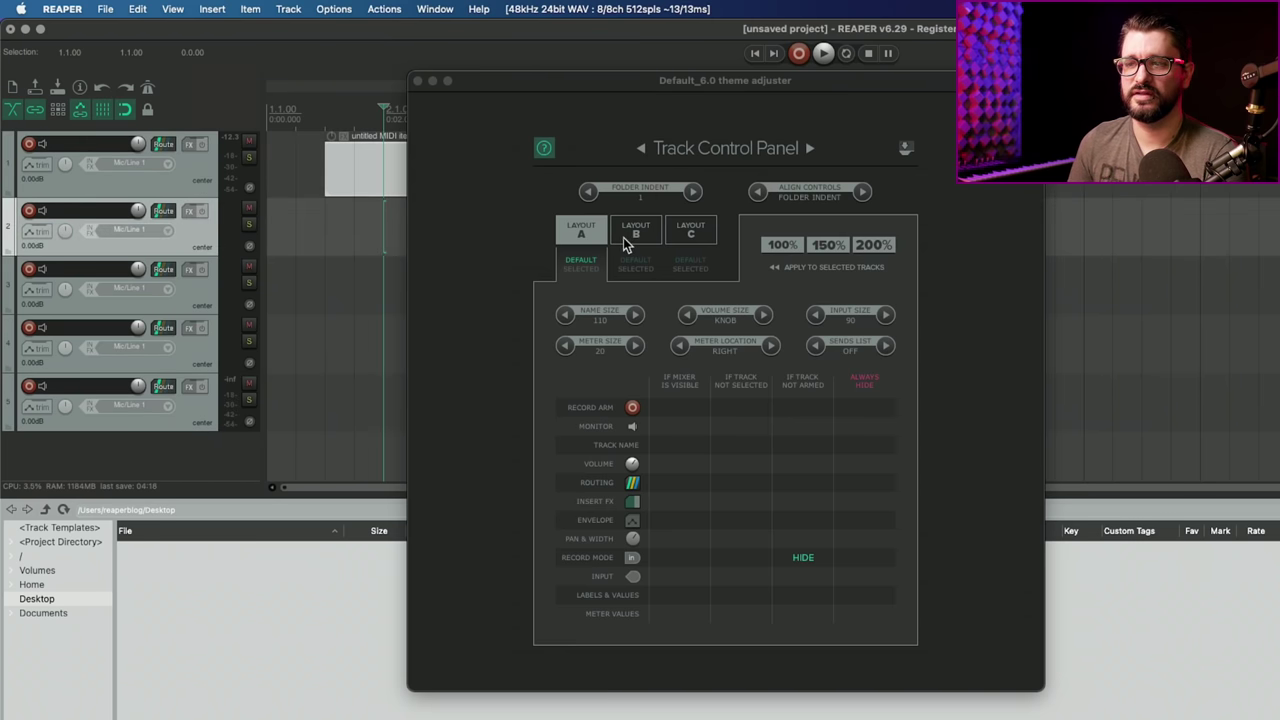
pyautogui.click(690, 229)
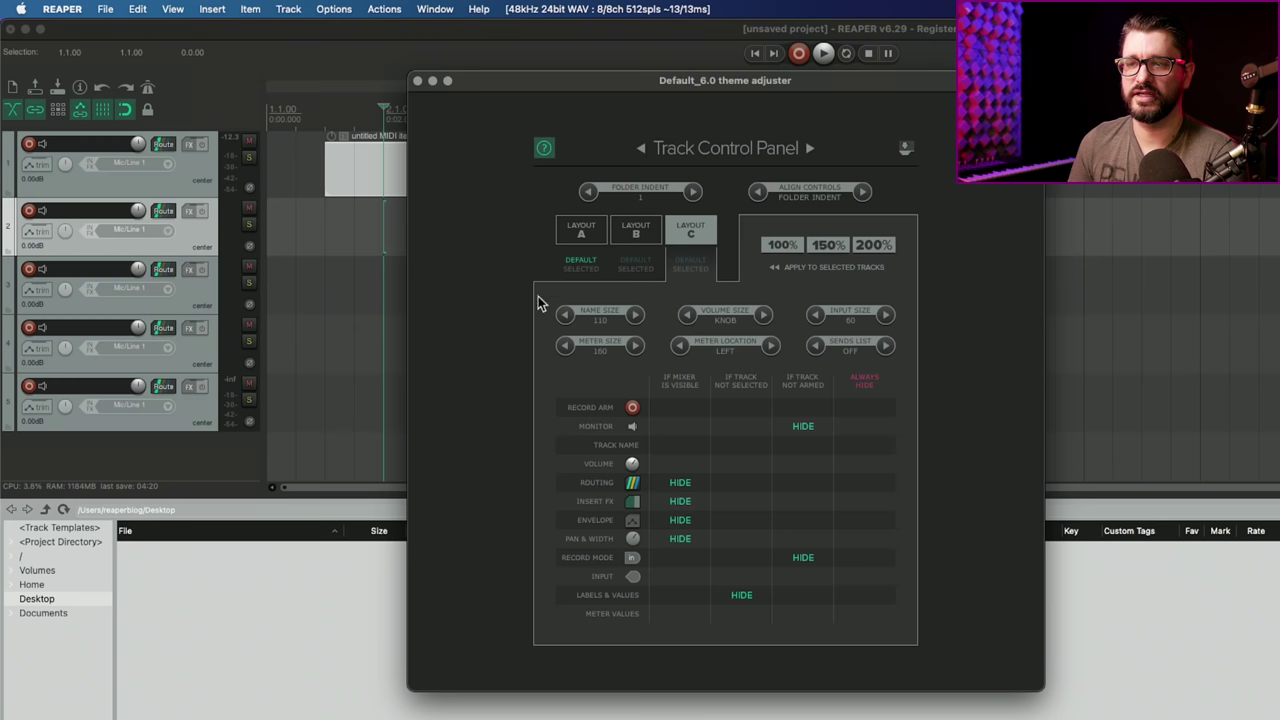
pyautogui.click(783, 247)
pyautogui.click(216, 252)
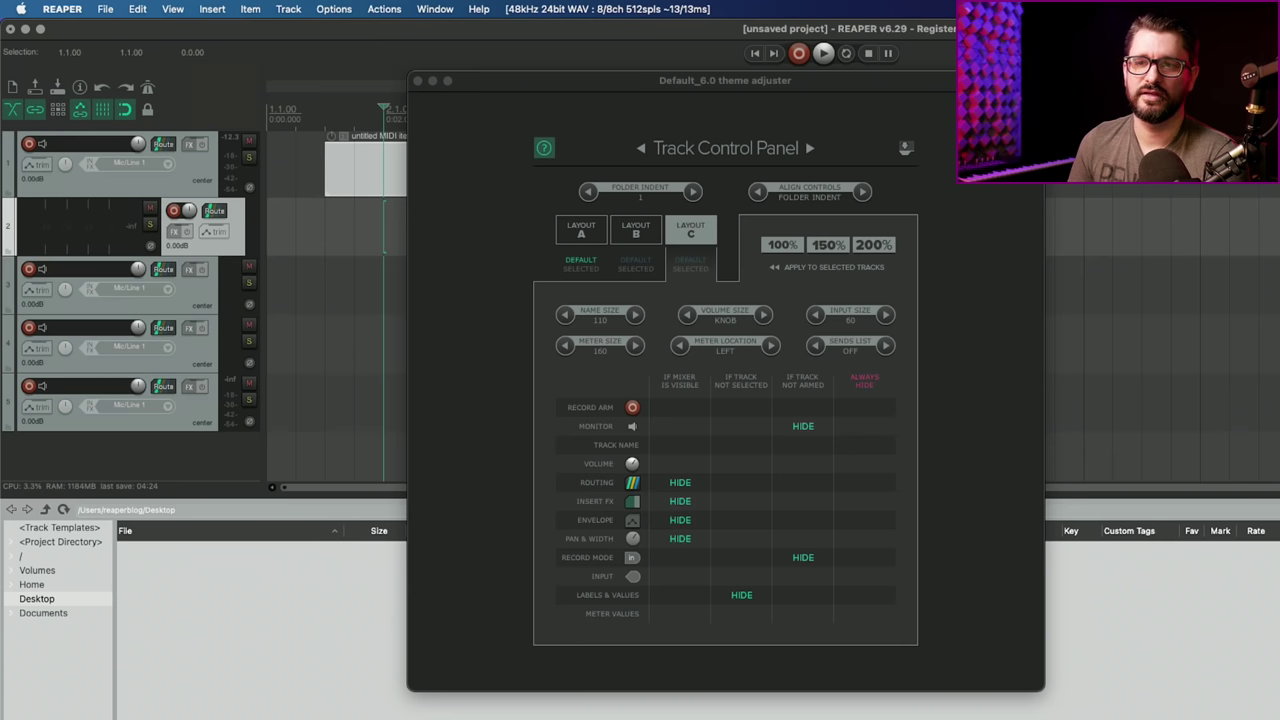
pyautogui.doubleClick(197, 457)
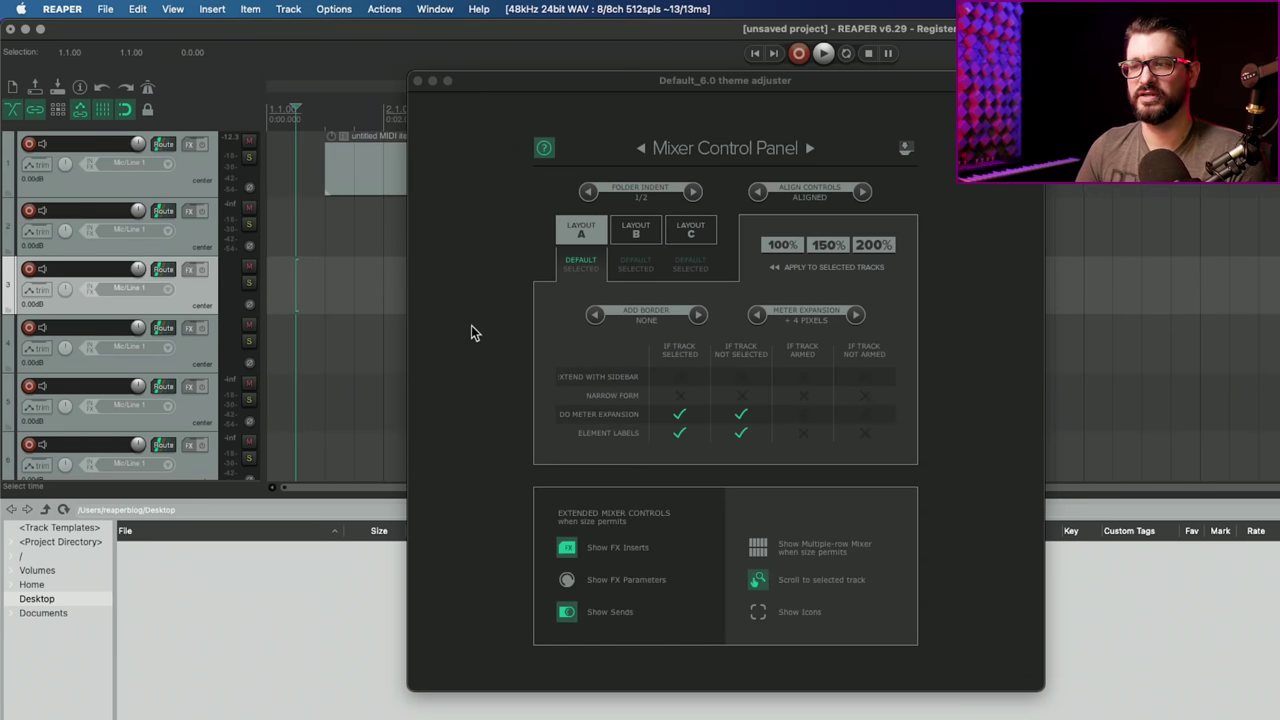
# Set mixer Add Border to Left Edge, uncheck Do Meter Expansion, and check Element Labels in all four columns.
pyautogui.click(698, 316)
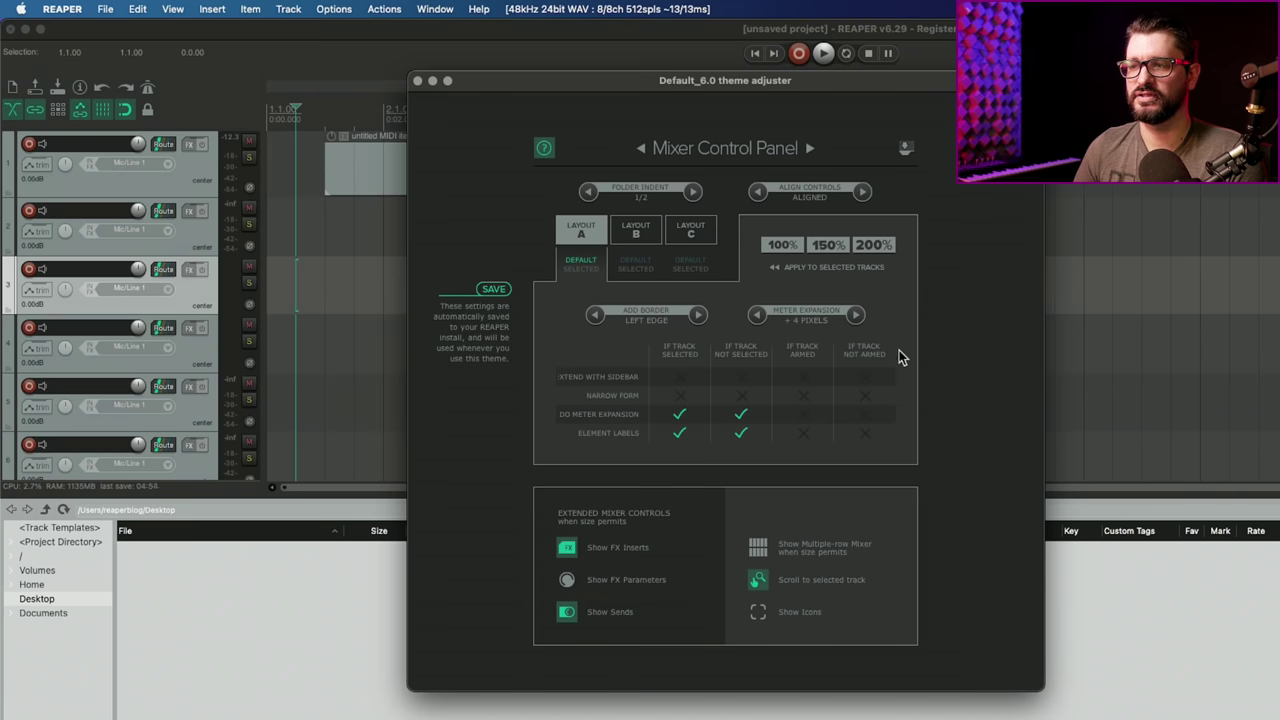
pyautogui.click(680, 414)
pyautogui.click(741, 414)
pyautogui.click(682, 434)
pyautogui.click(800, 435)
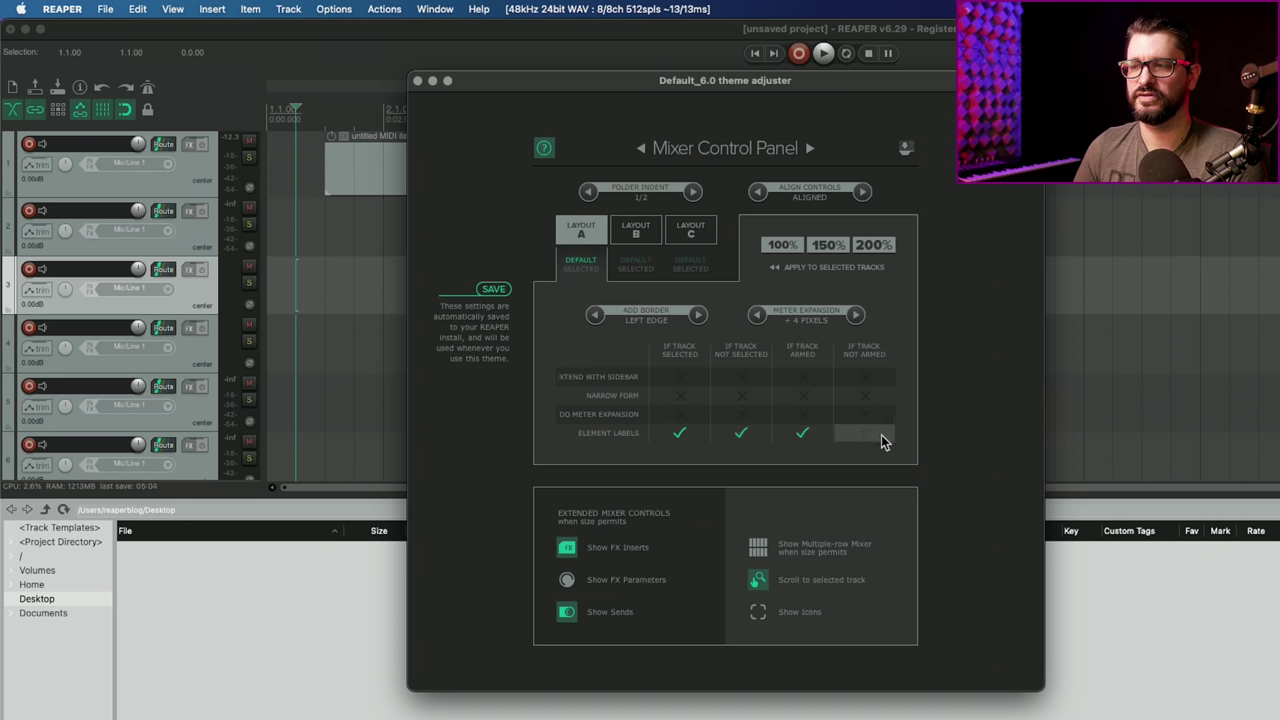
pyautogui.click(864, 434)
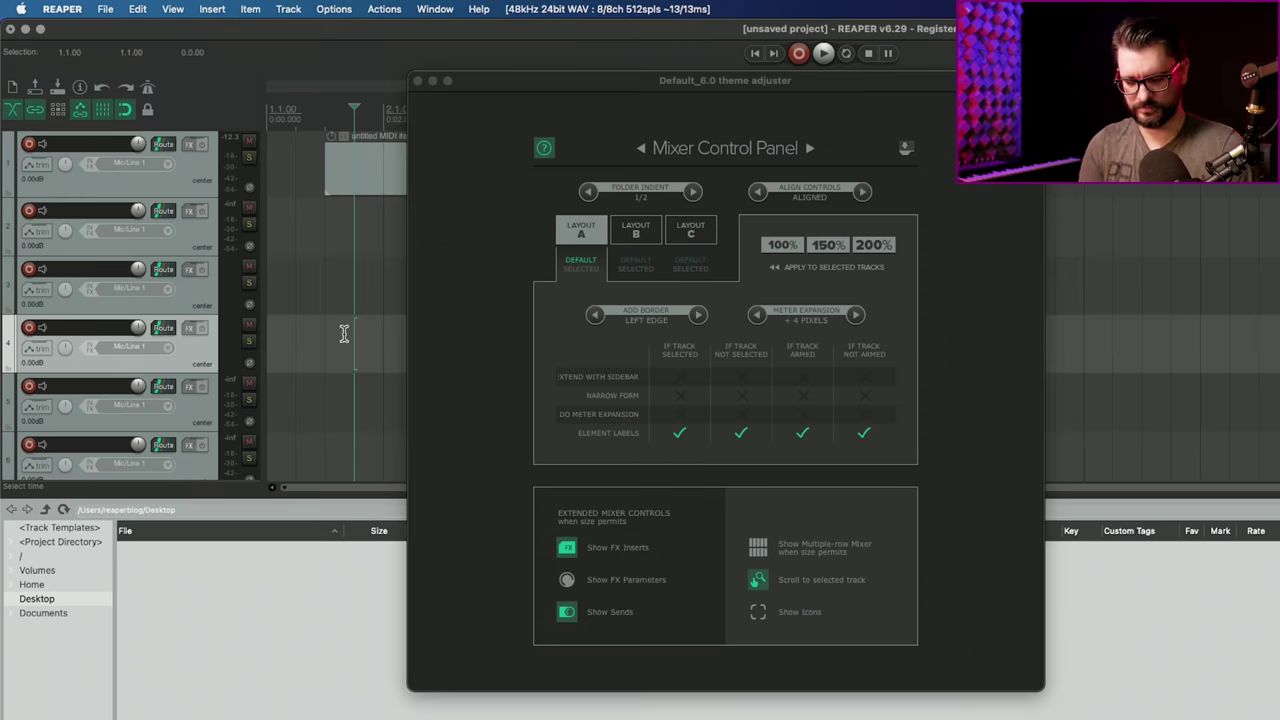
pyautogui.click(378, 11)
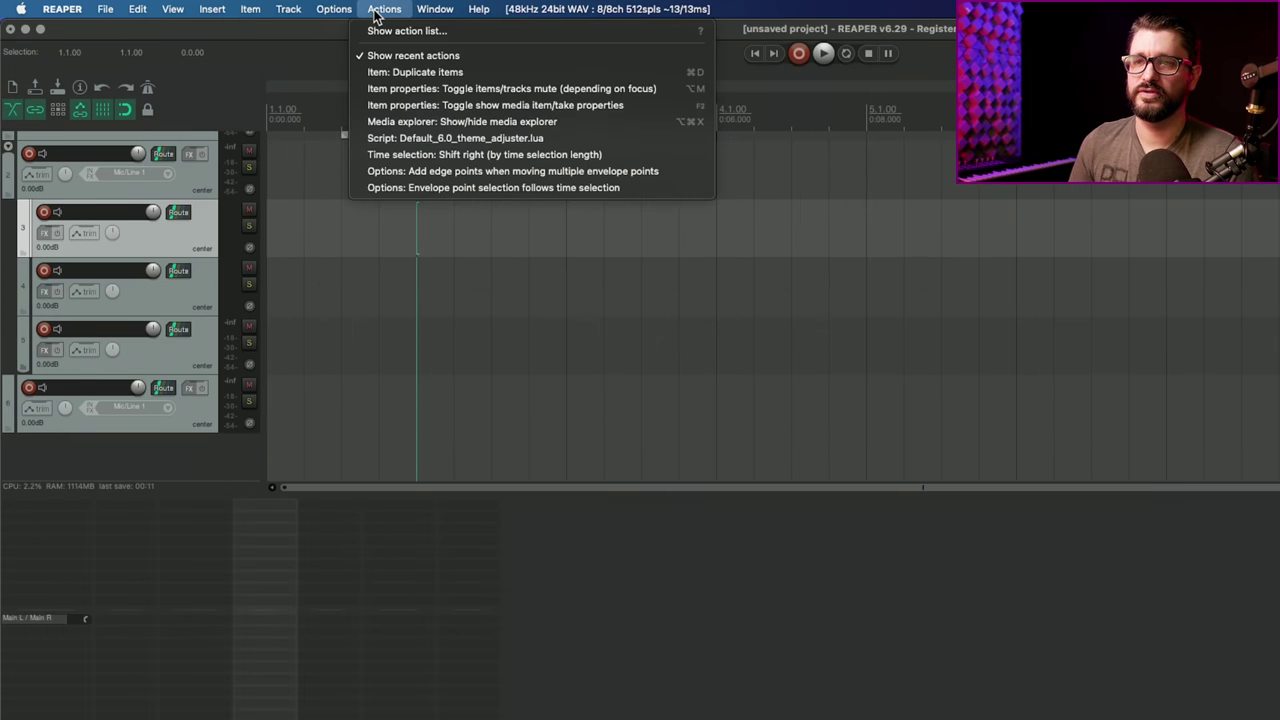
# Filter actions for 'zoom mousewheel' and replace horizontal zoom's shortcut with Opt+Mousewheel.
pyautogui.click(392, 30)
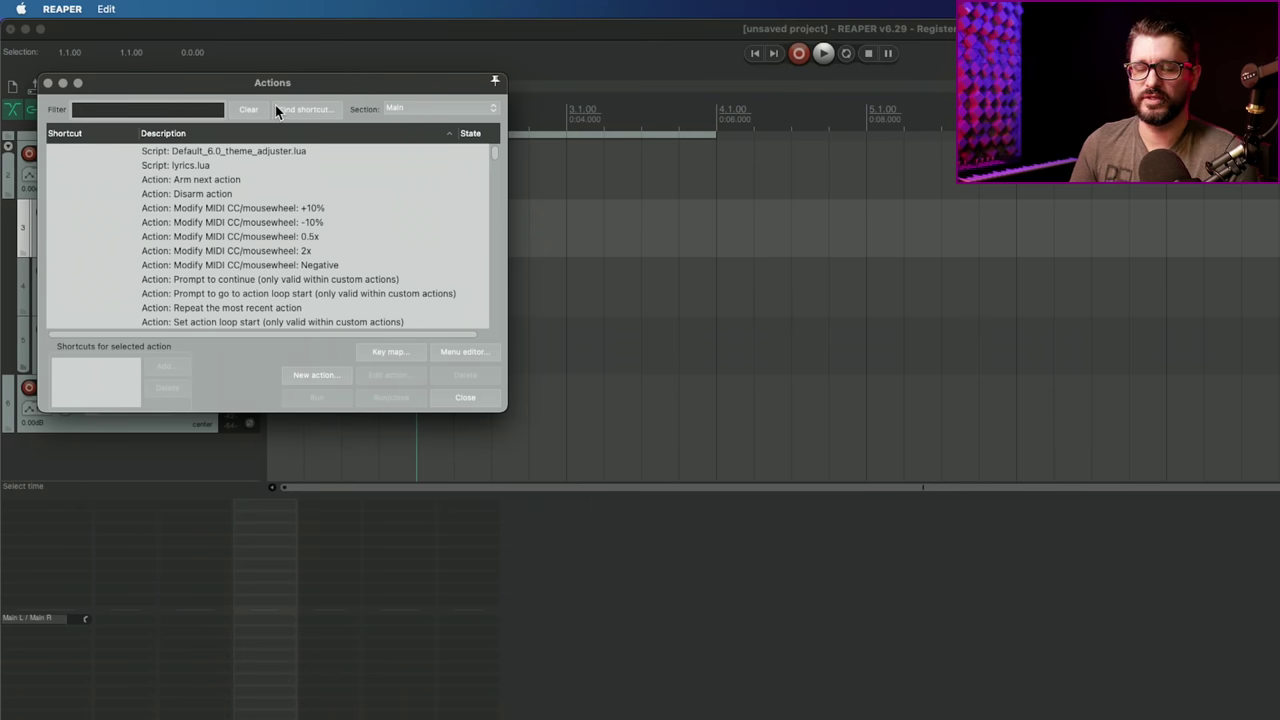
pyautogui.write('zoom mousewheel')
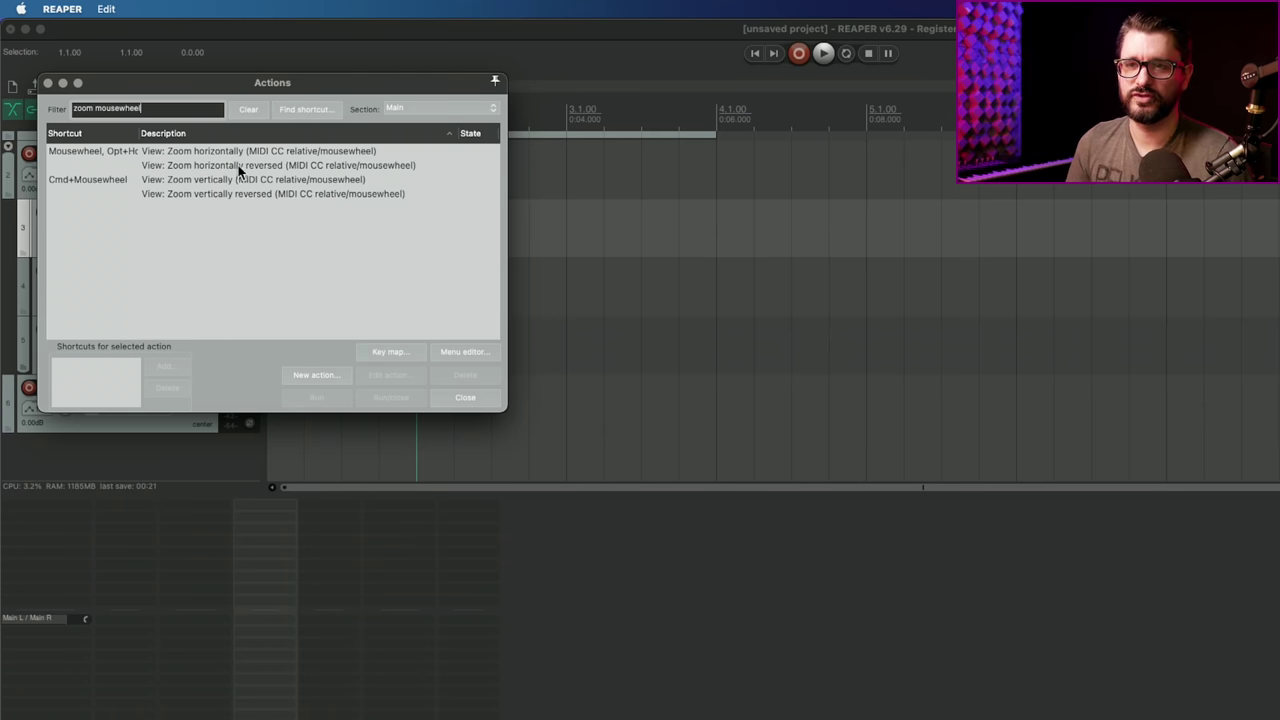
pyautogui.click(212, 151)
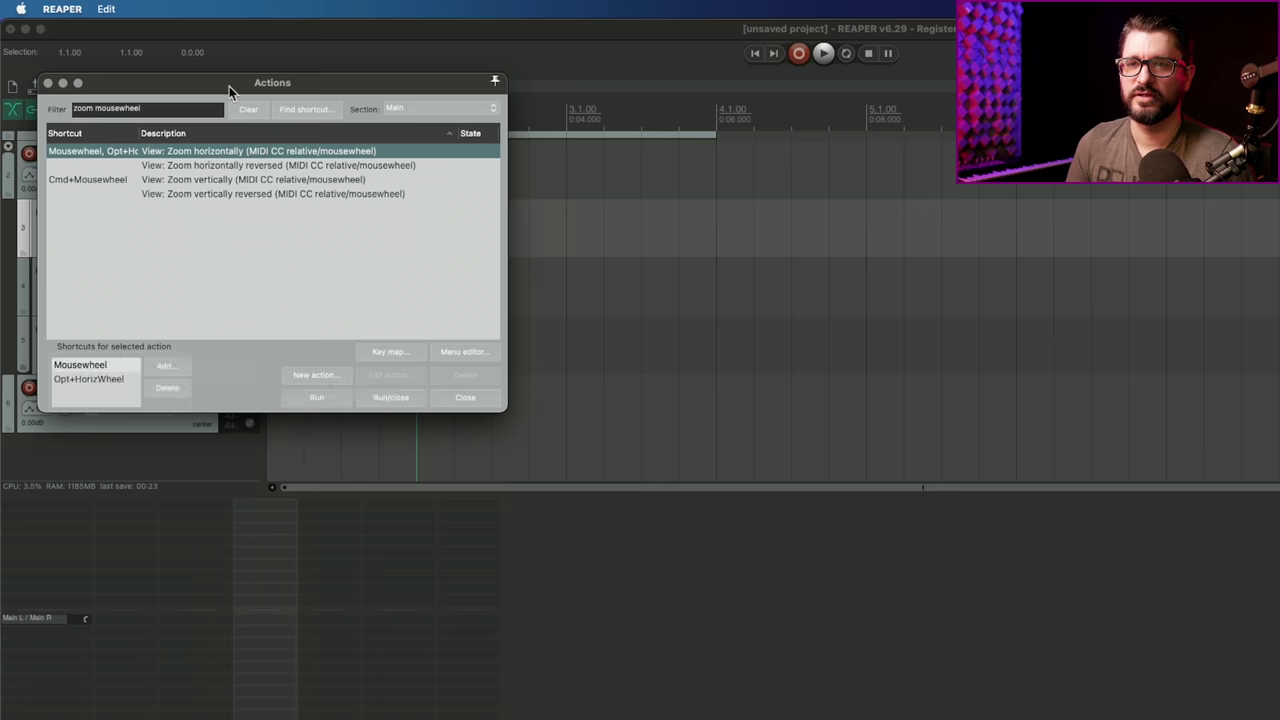
pyautogui.moveTo(229, 86); pyautogui.dragTo(498, 264)
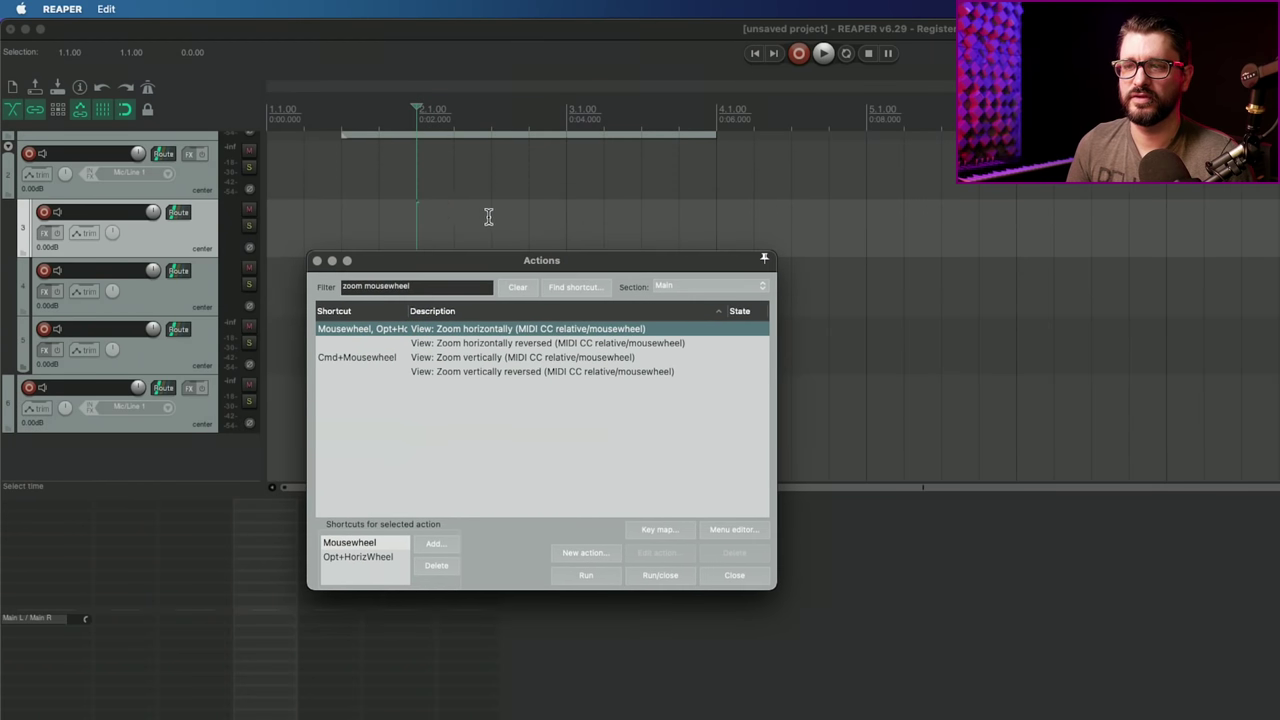
pyautogui.scroll(5, 487, 215)
pyautogui.scroll(-3, 665, 201)
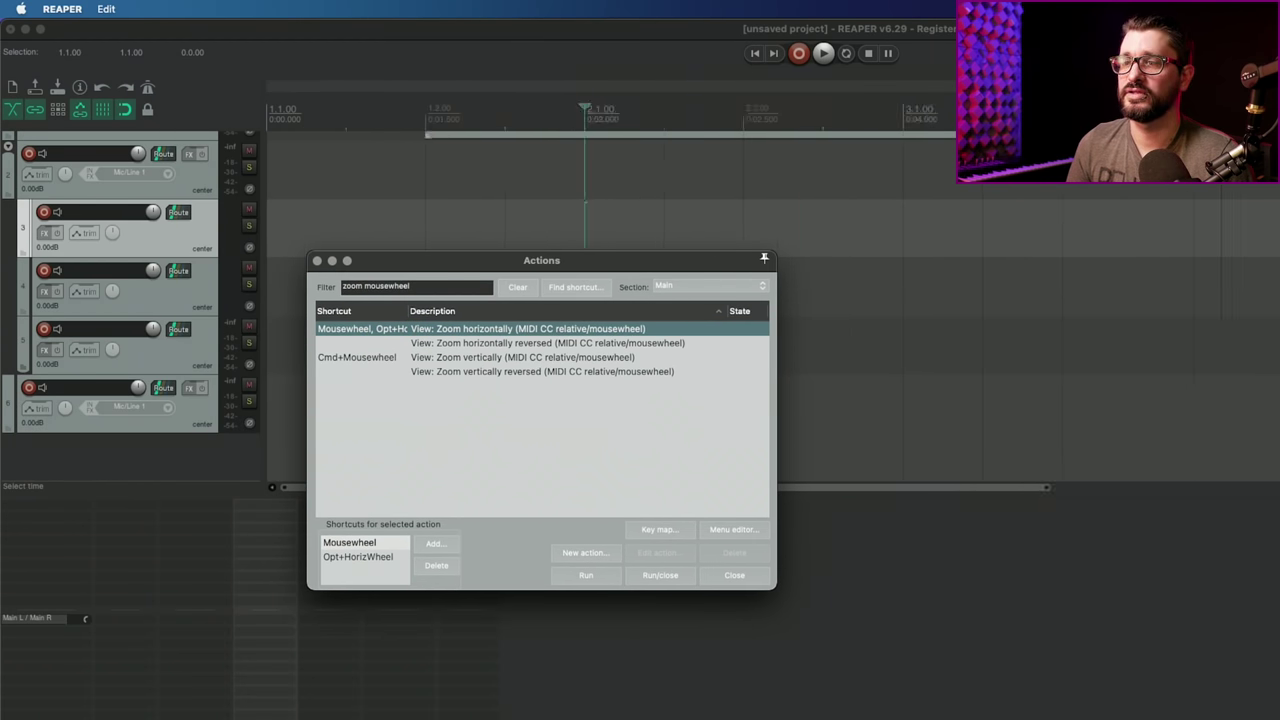
pyautogui.click(424, 565)
pyautogui.click(440, 570)
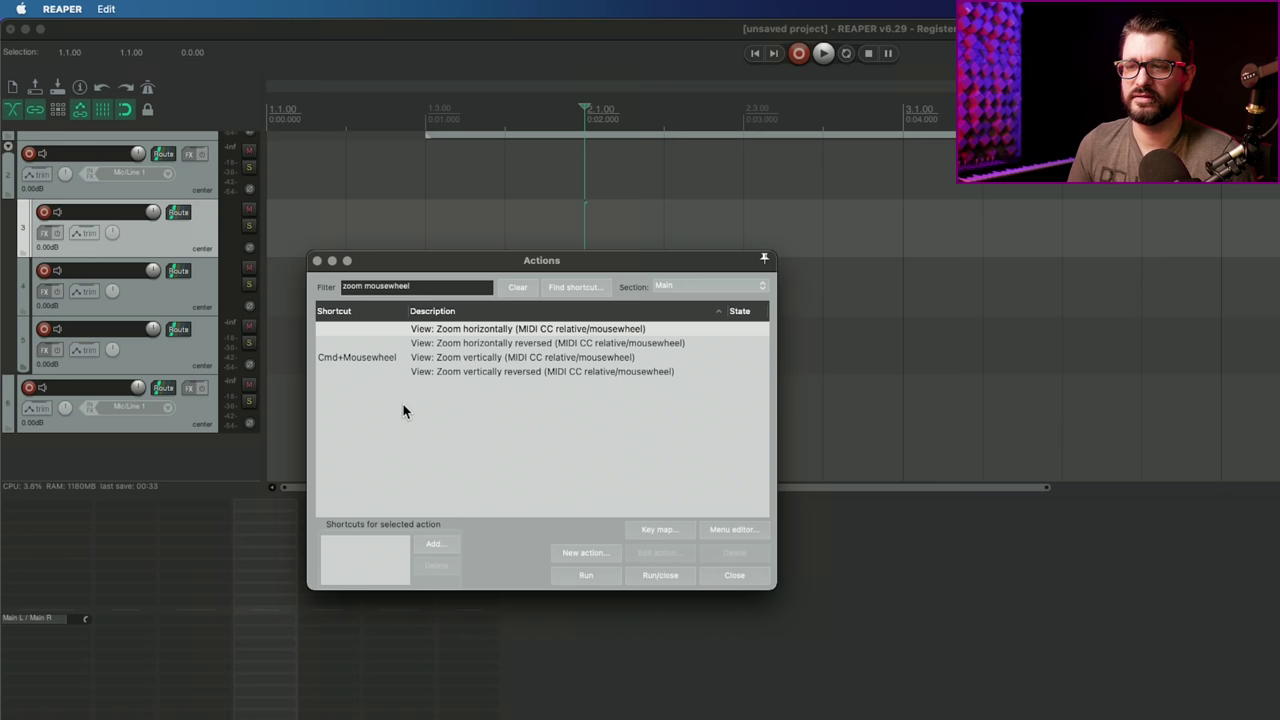
pyautogui.click(434, 543)
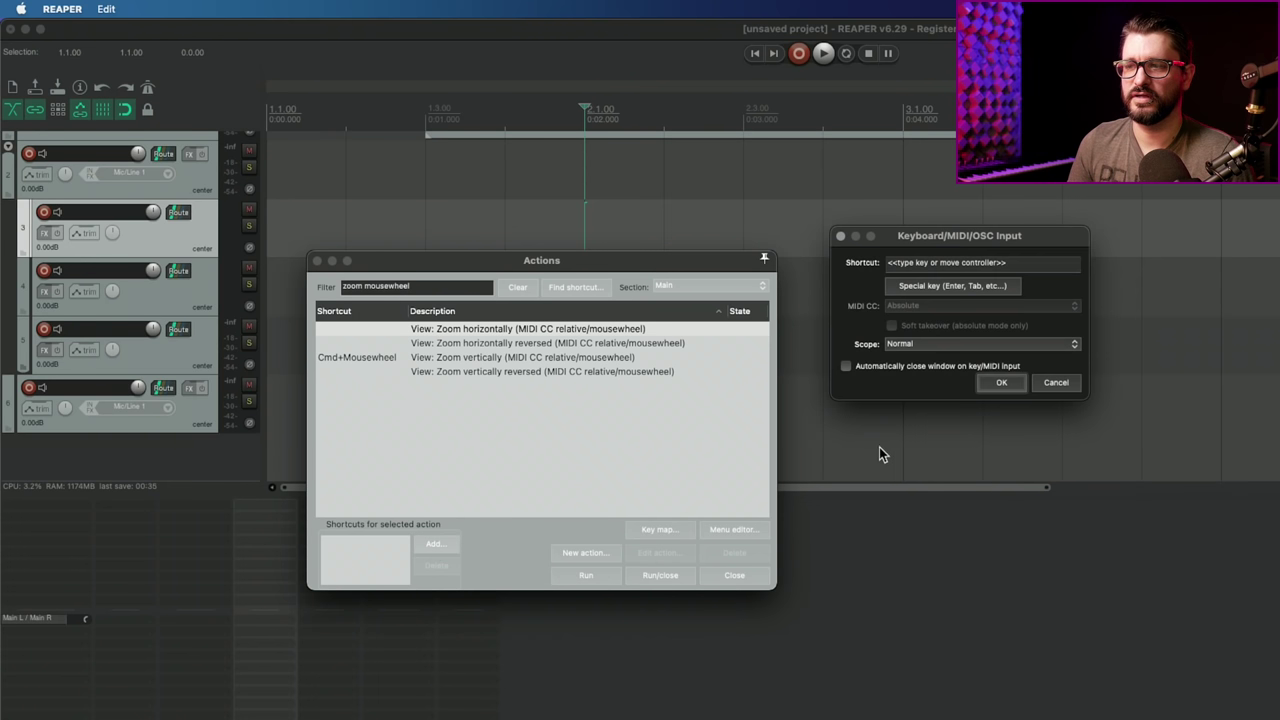
pyautogui.keyDown('alt'); pyautogui.scroll(-1, 985, 264); pyautogui.keyUp('alt')
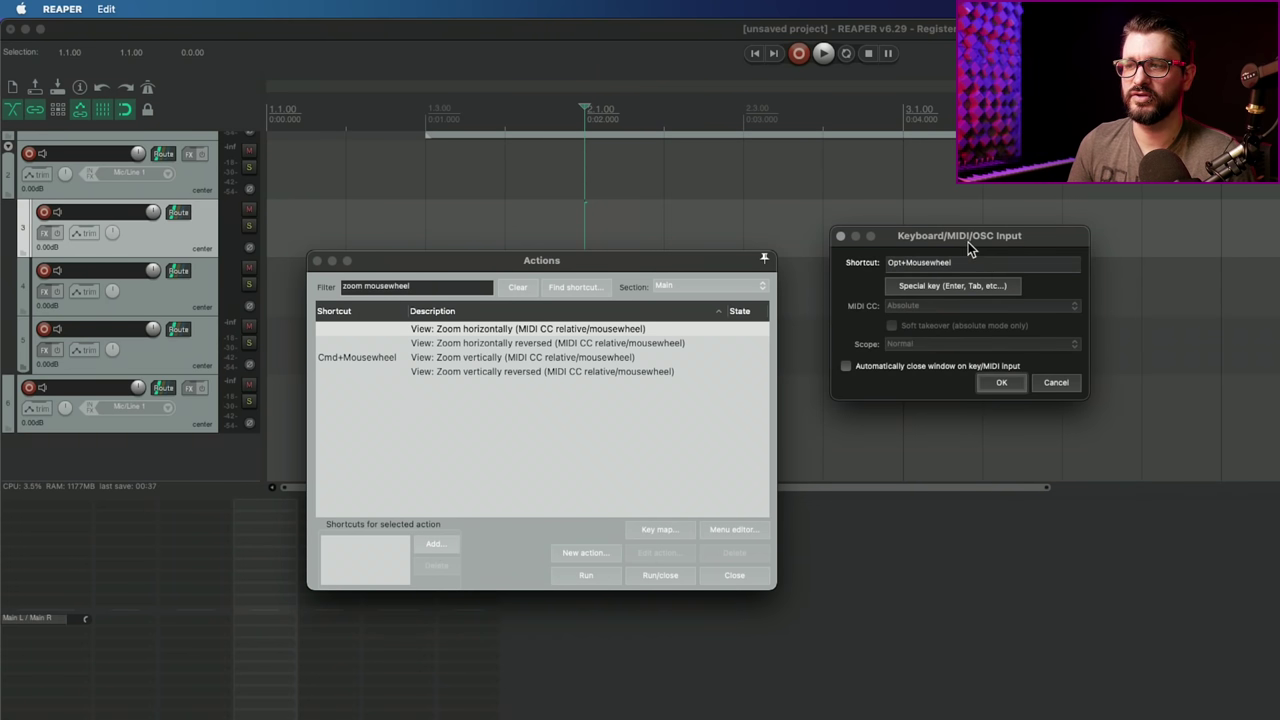
pyautogui.moveTo(968, 242); pyautogui.dragTo(764, 230)
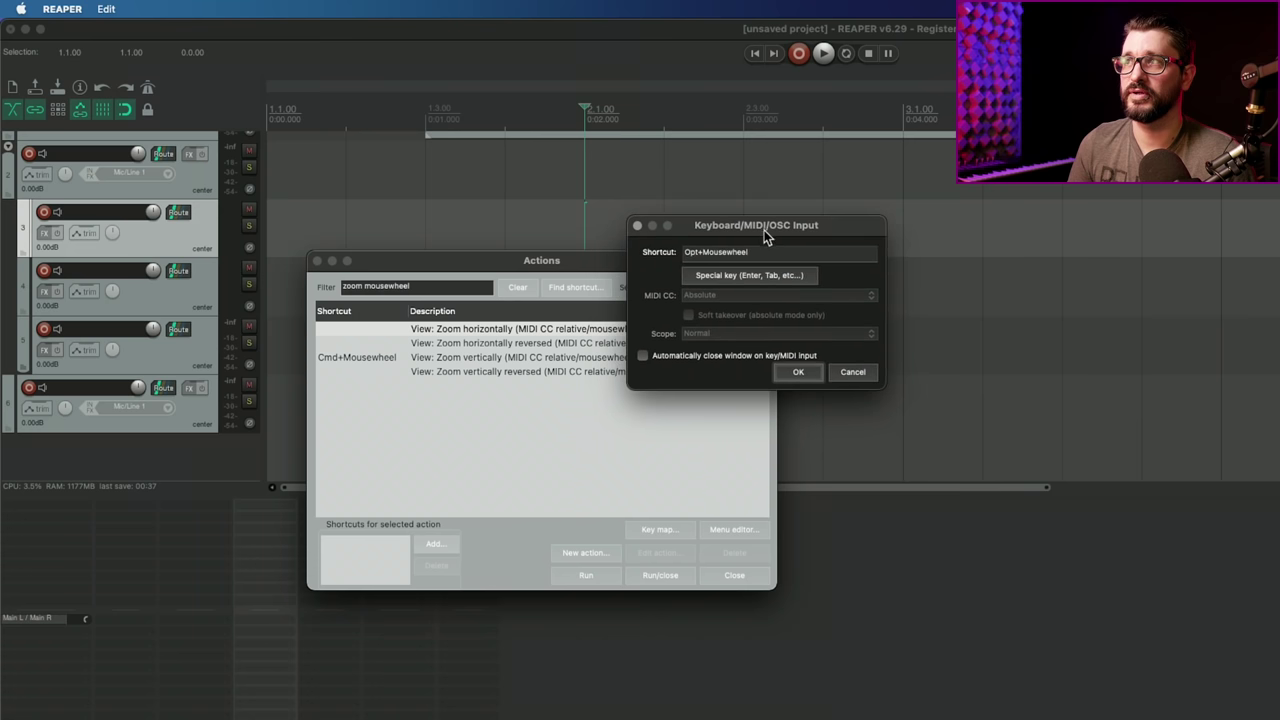
pyautogui.click(799, 372)
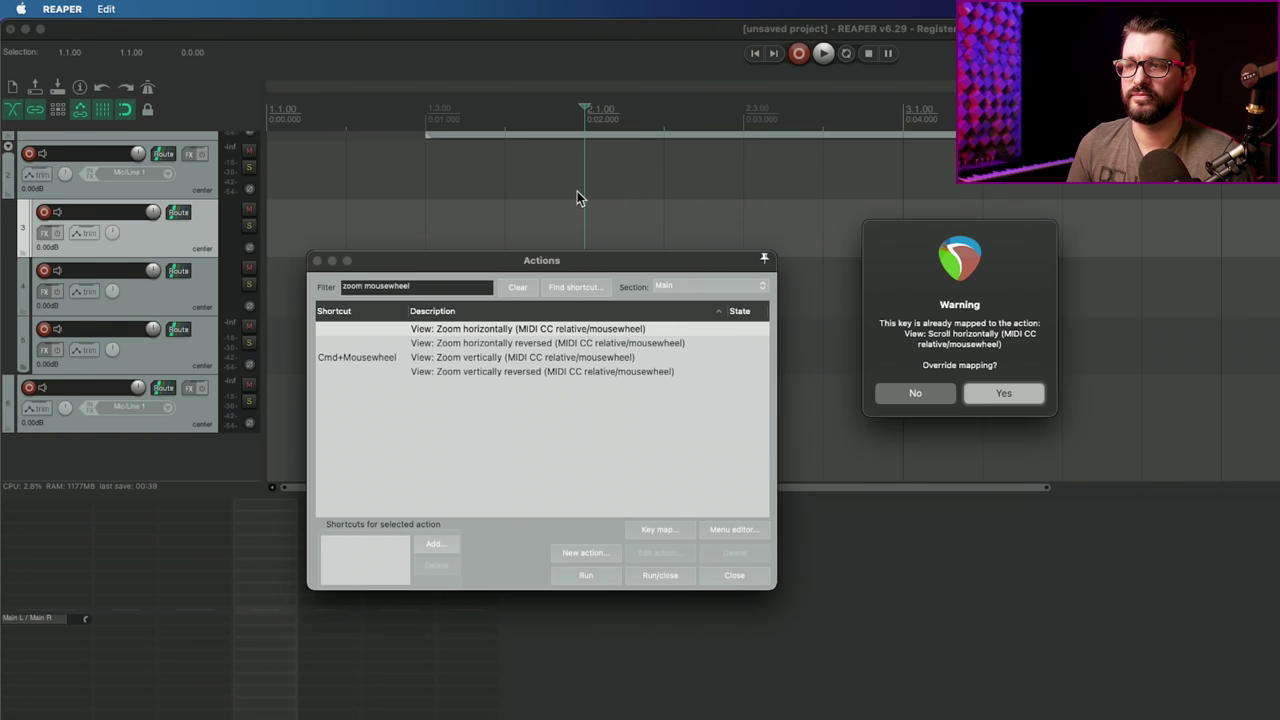
pyautogui.click(1007, 393)
# Give vertical zoom Cmd+Mousewheel, then test it by making tracks taller and shorter.
pyautogui.keyDown('alt'); pyautogui.scroll(3, 600, 218); pyautogui.keyUp('alt')
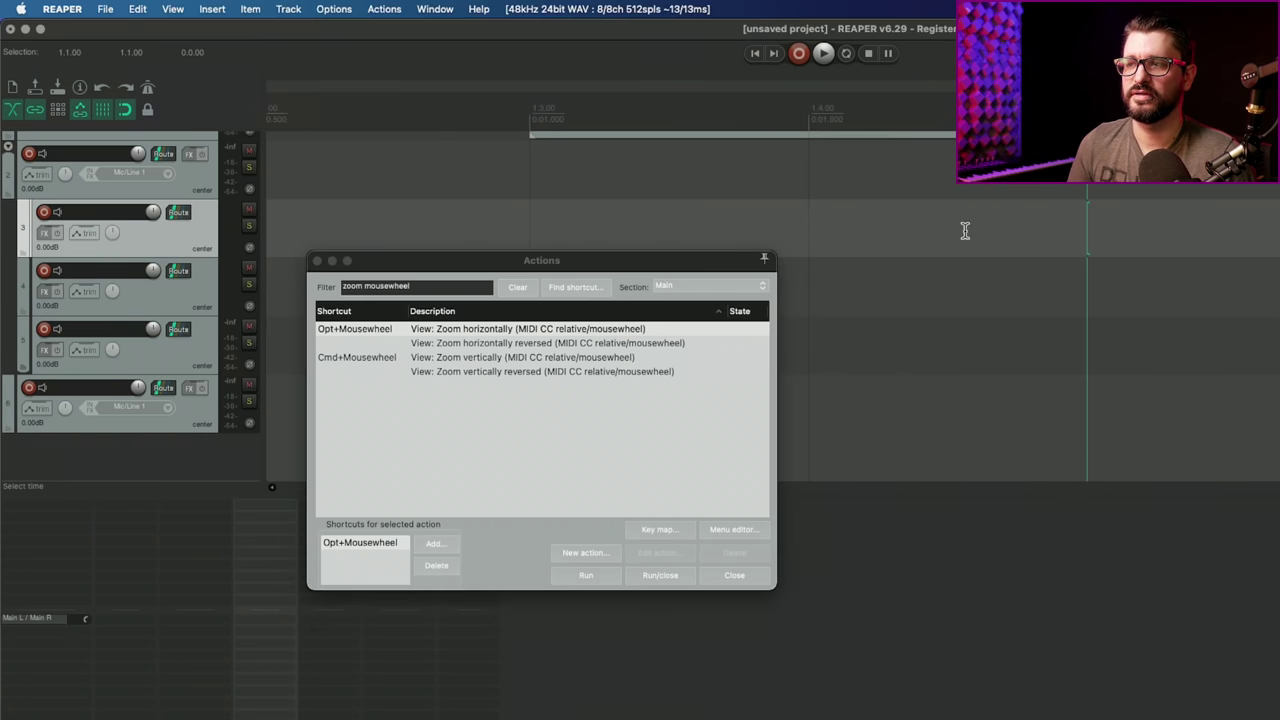
pyautogui.scroll(-5, 926, 223)
pyautogui.scroll(3, 640, 229)
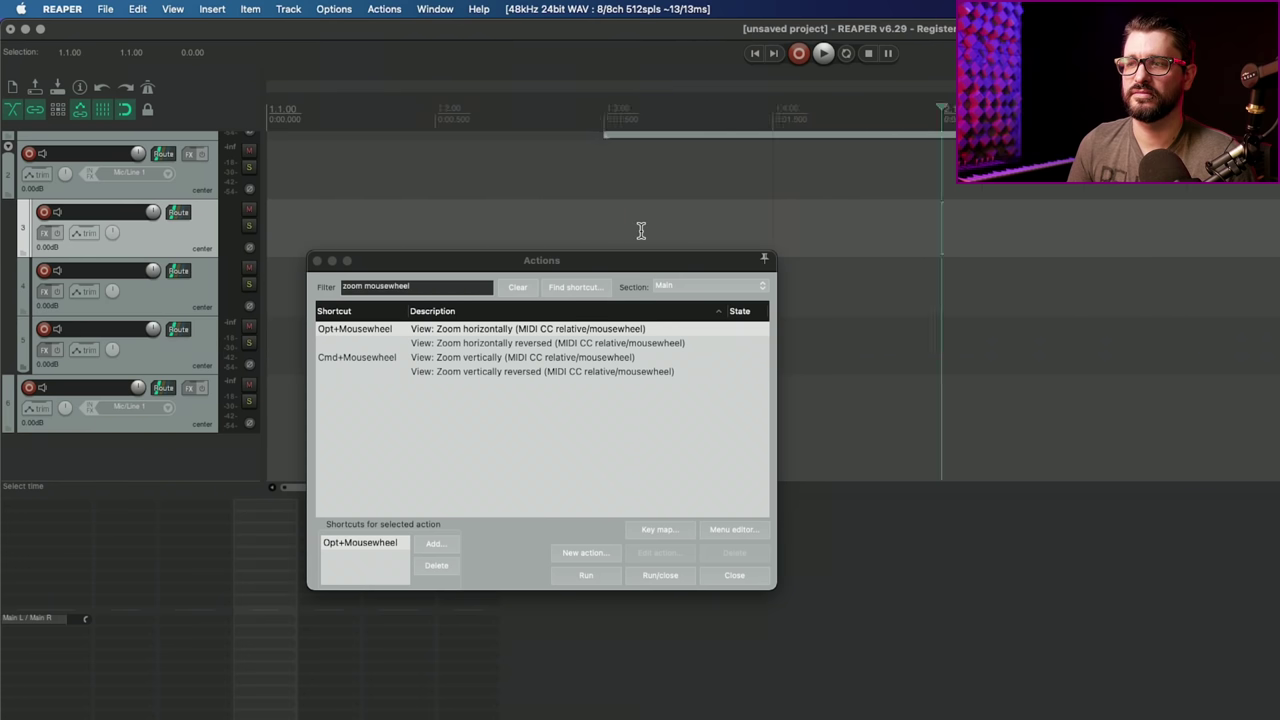
pyautogui.keyDown('alt'); pyautogui.scroll(-3, 642, 234); pyautogui.keyUp('alt')
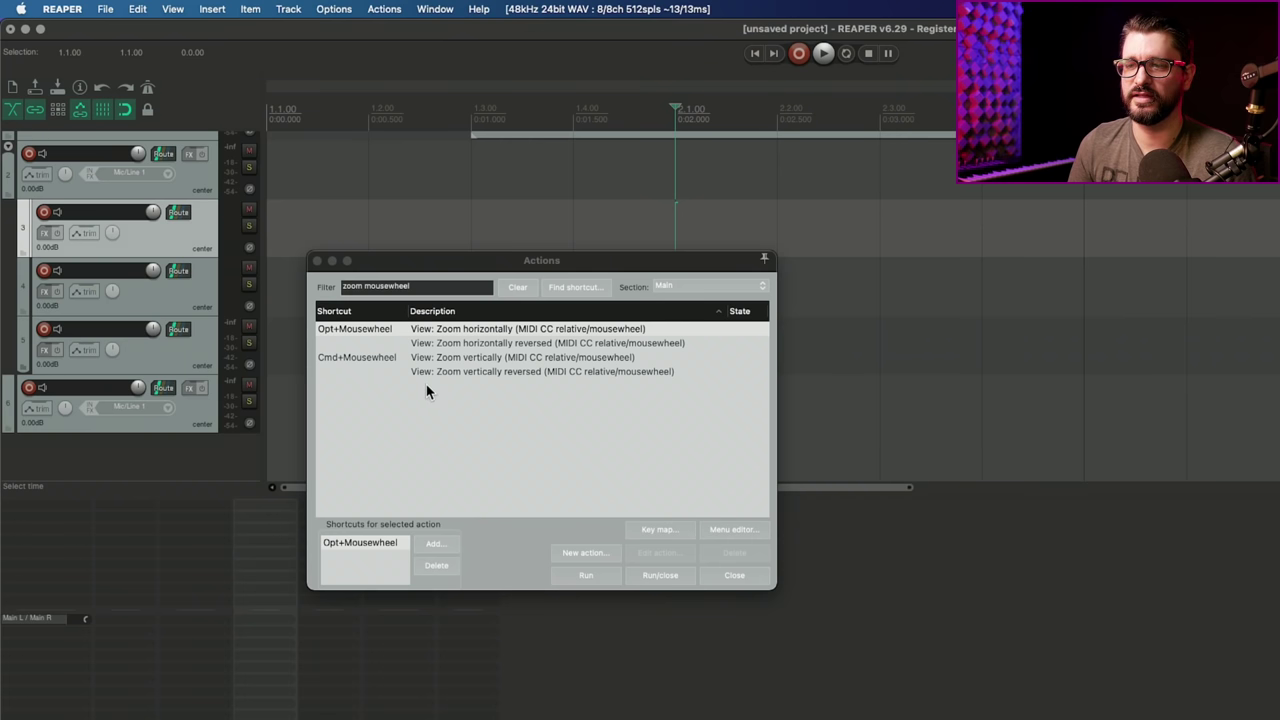
pyautogui.scroll(2, 720, 237)
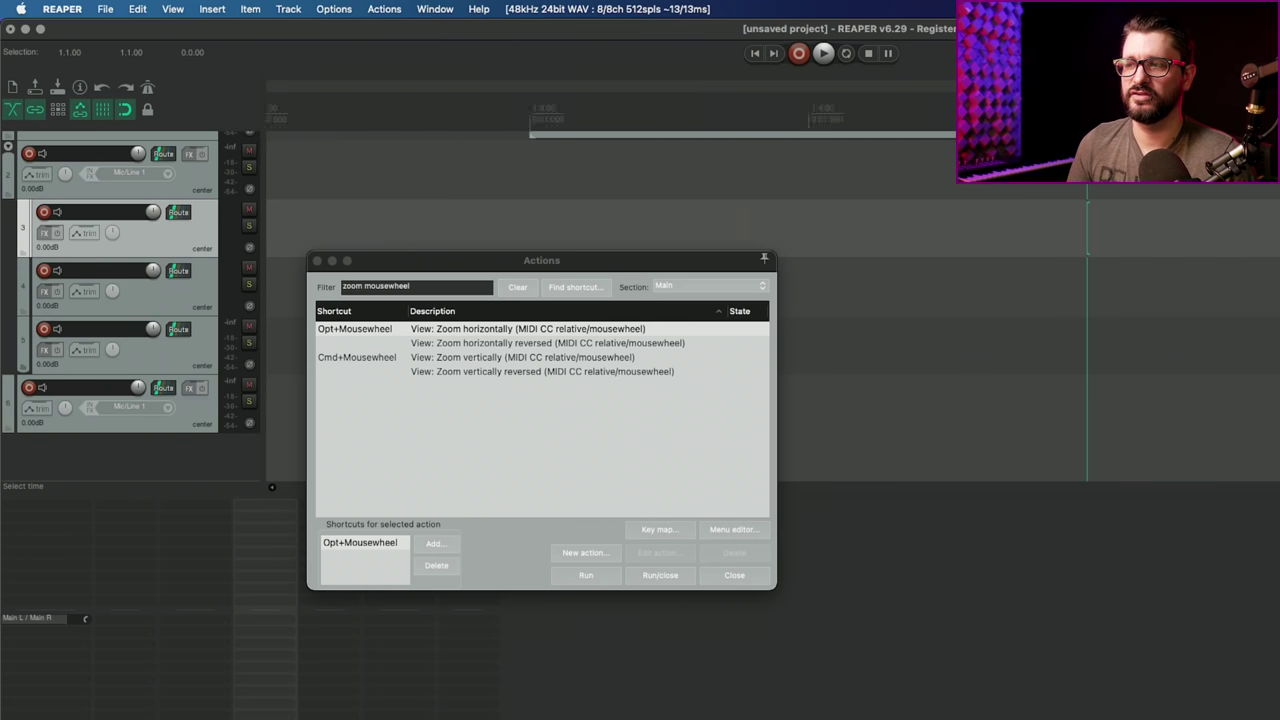
pyautogui.click(474, 342)
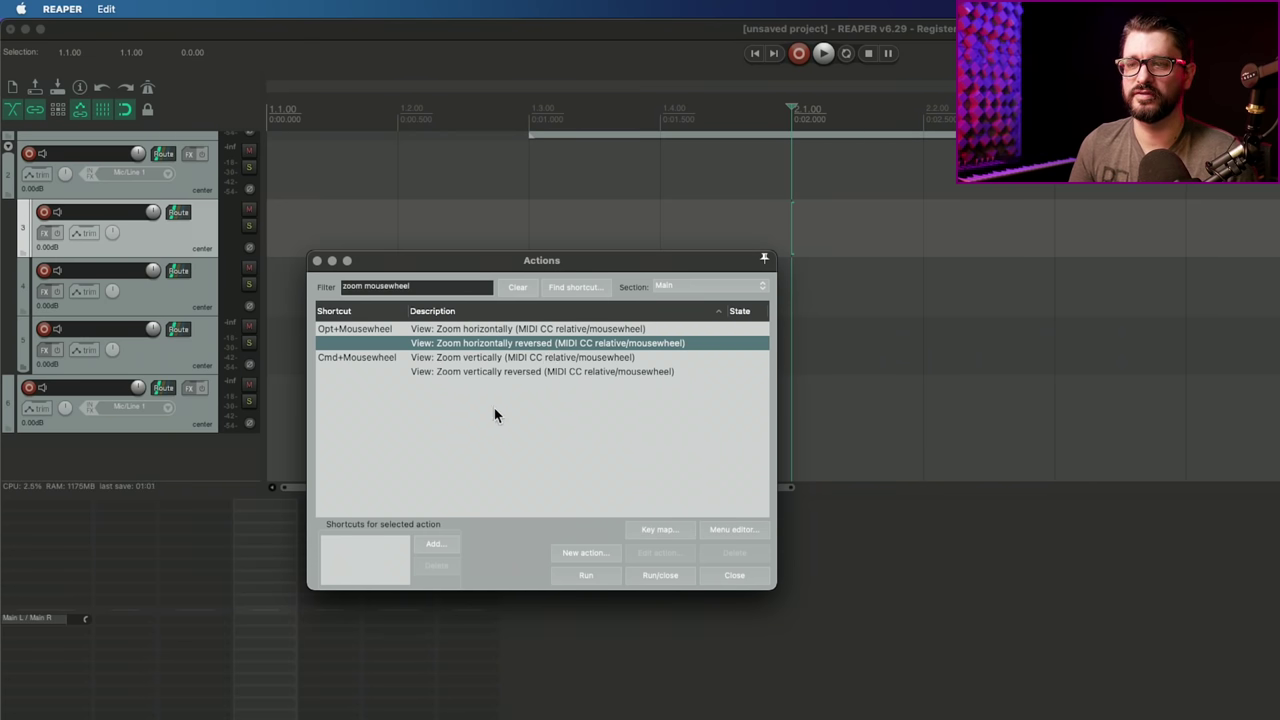
pyautogui.click(449, 360)
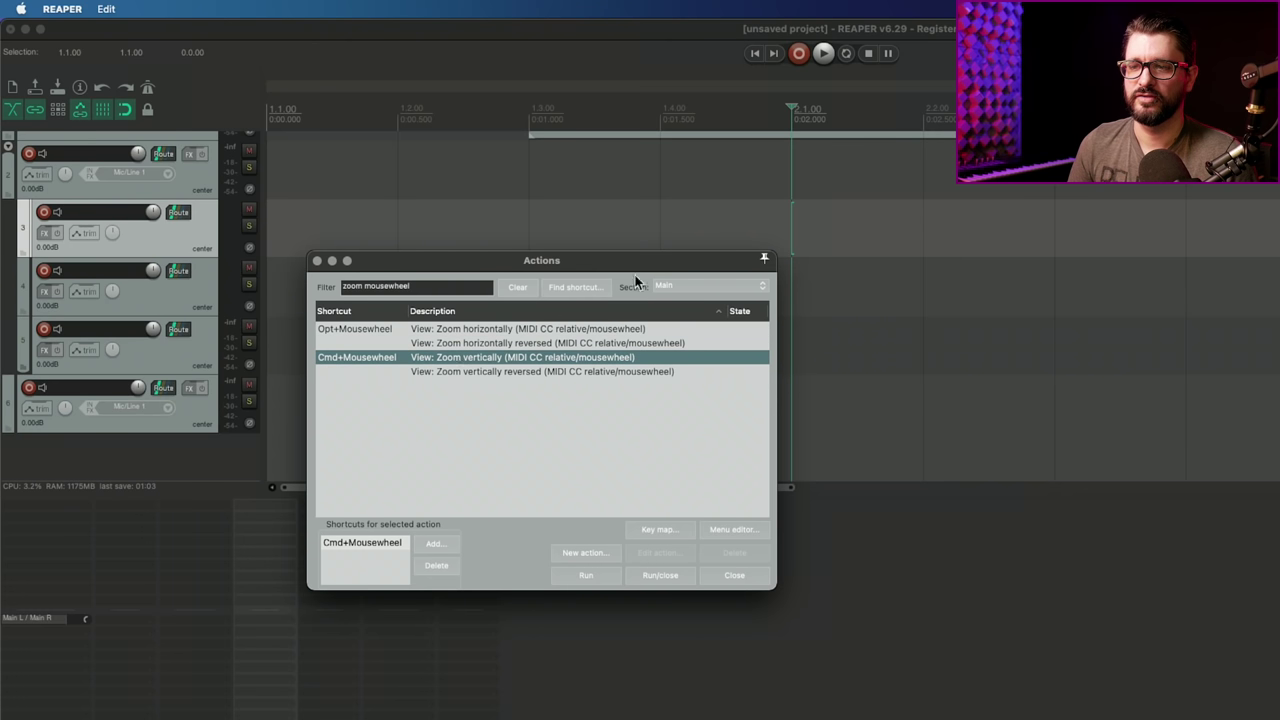
pyautogui.click(662, 190)
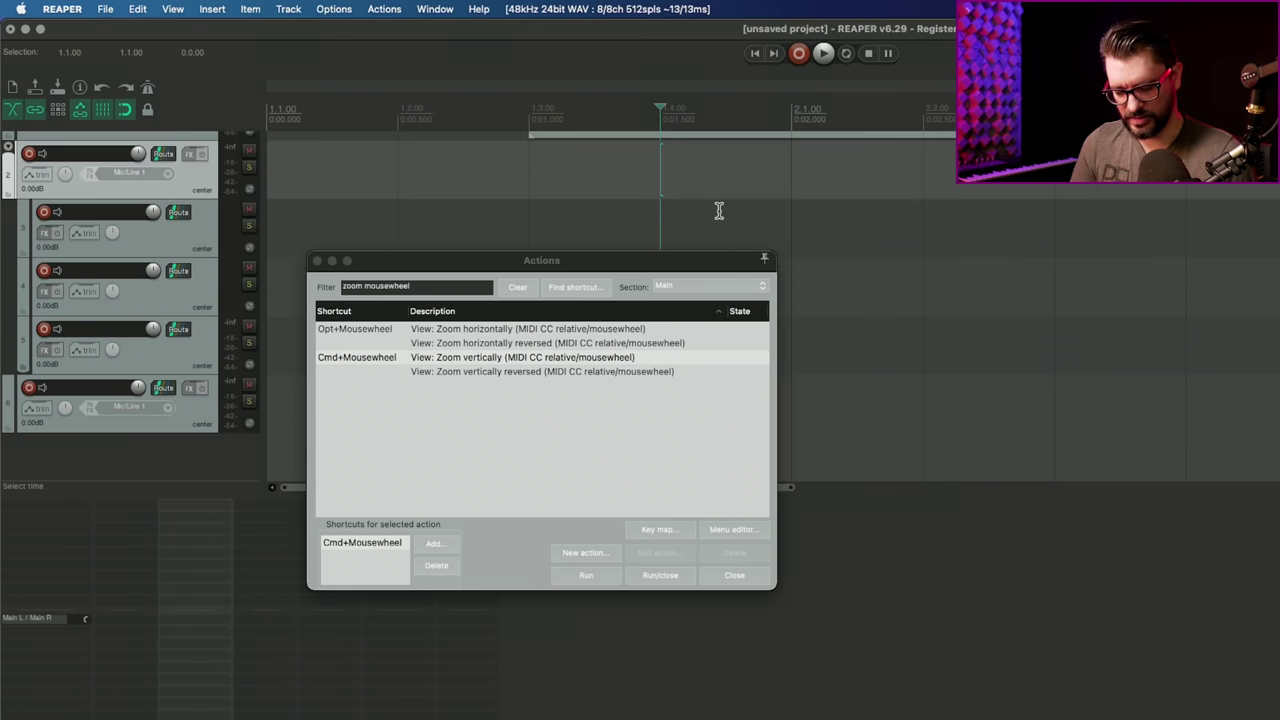
pyautogui.click(530, 290)
pyautogui.scroll(5, 250, 312)
pyautogui.scroll(-6, 255, 317)
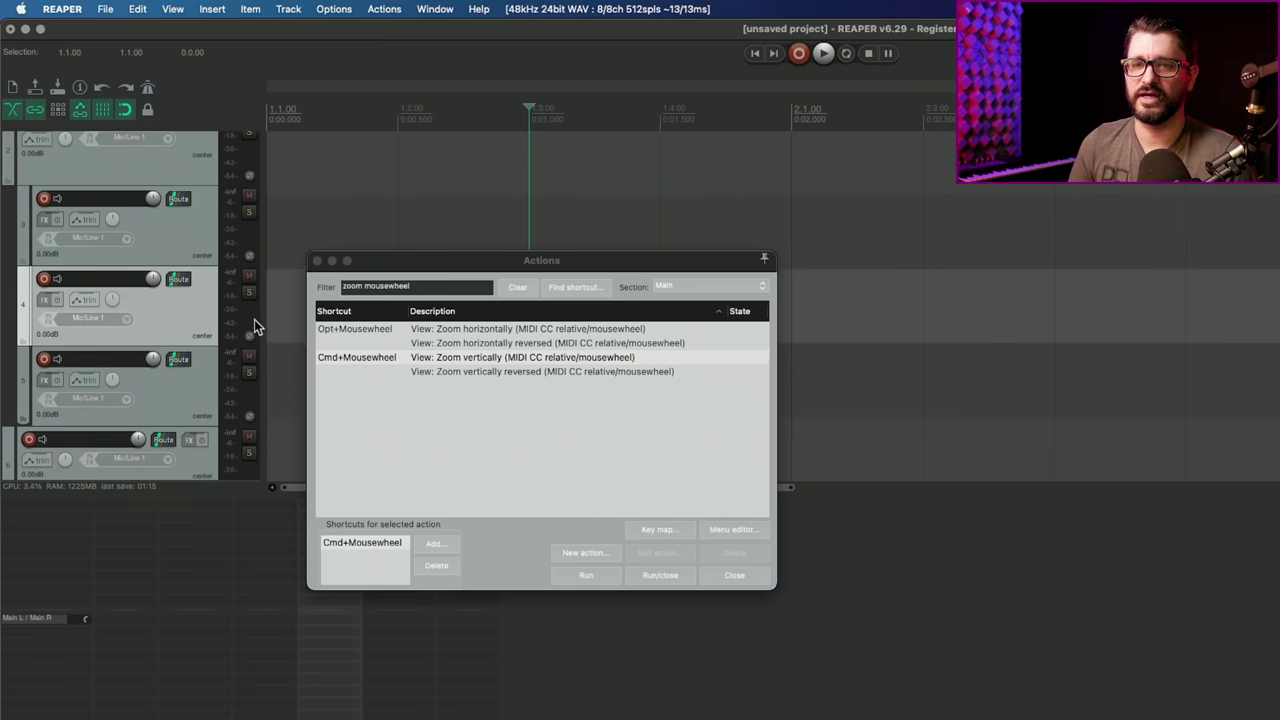
pyautogui.scroll(5, 250, 317)
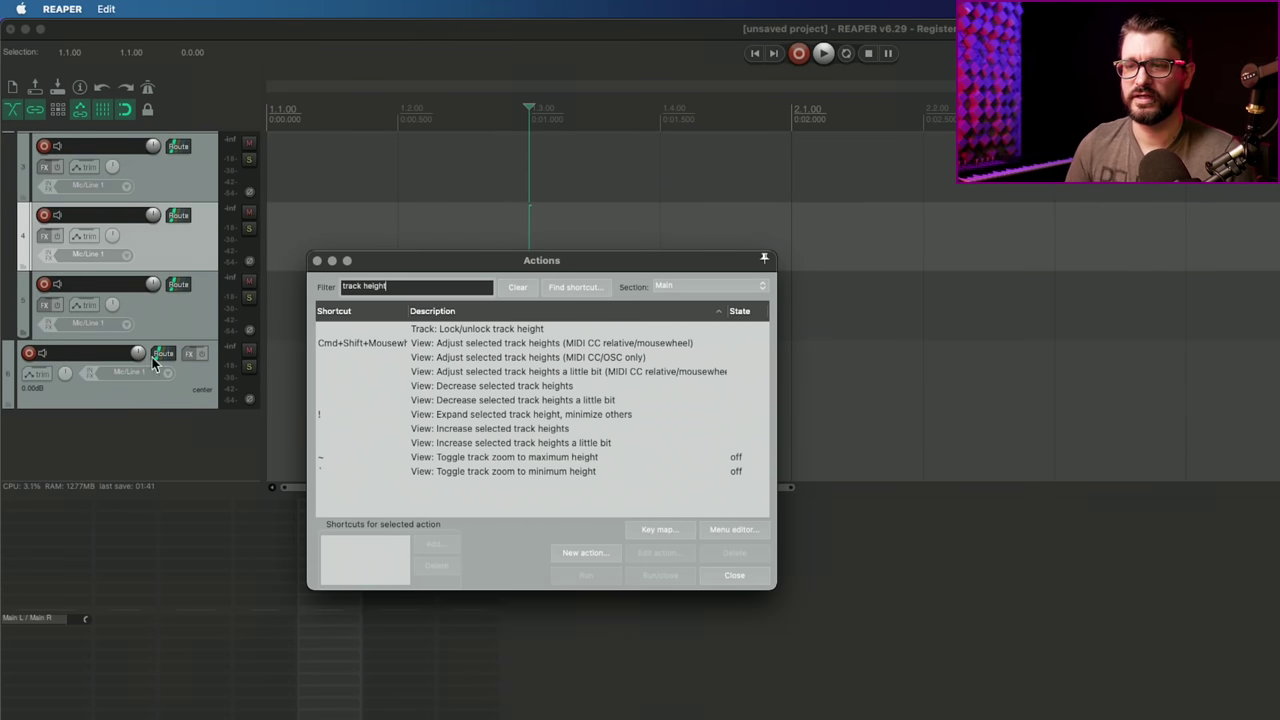
# Delete the Cmd+Shift+Mousewheel shortcut from Adjust selected track heights.
pyautogui.click(493, 344)
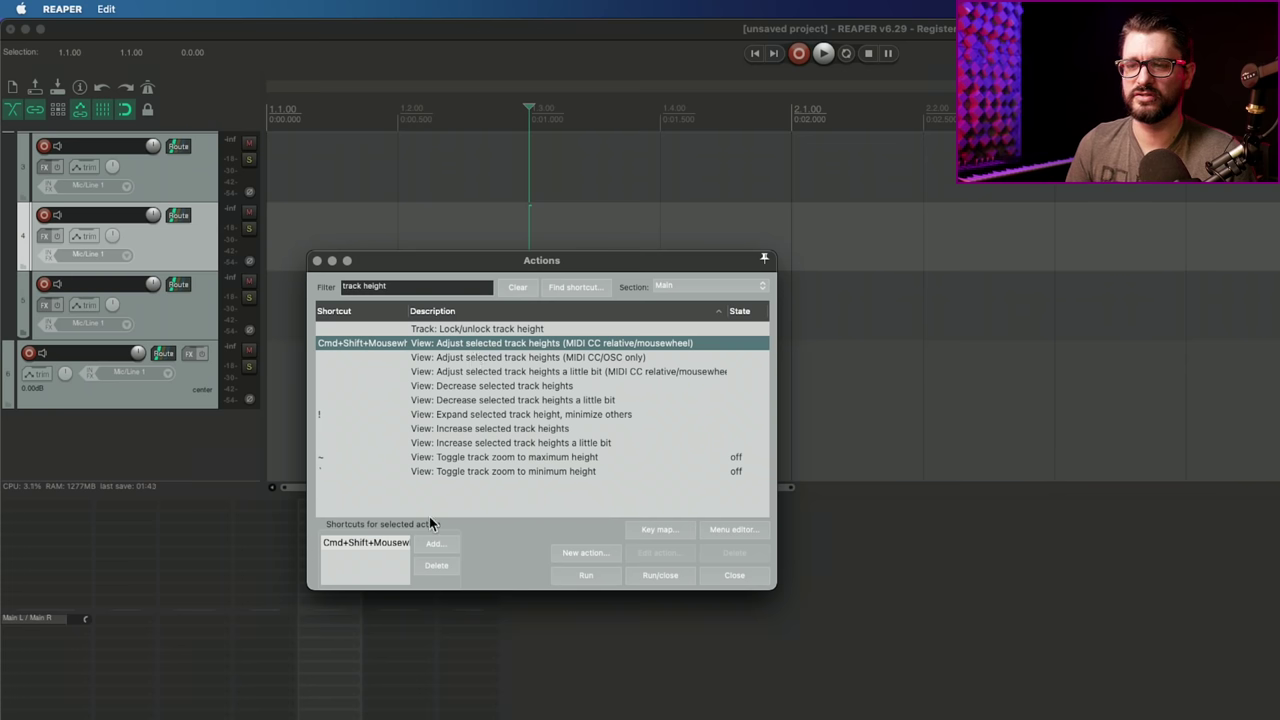
pyautogui.click(380, 545)
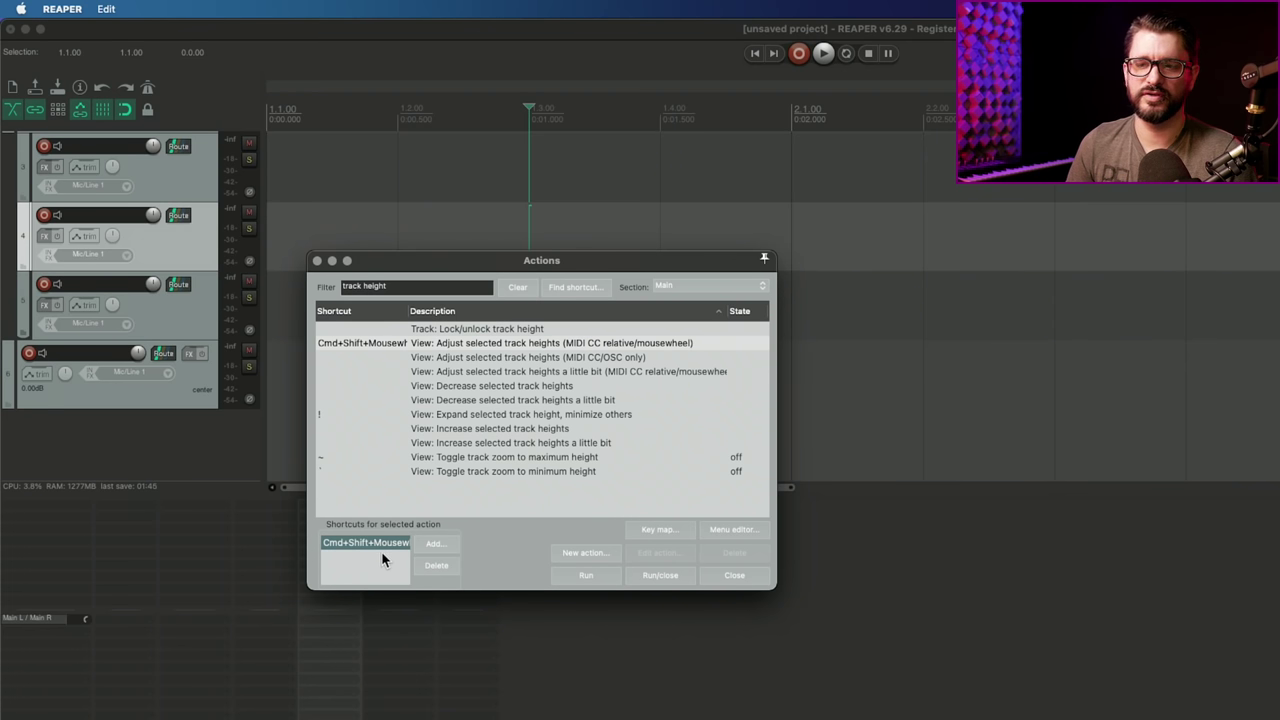
pyautogui.click(446, 568)
# Assign Cmd+Shift+HorizWheel to Adjust selected track heights and test it on track 4.
pyautogui.click(441, 548)
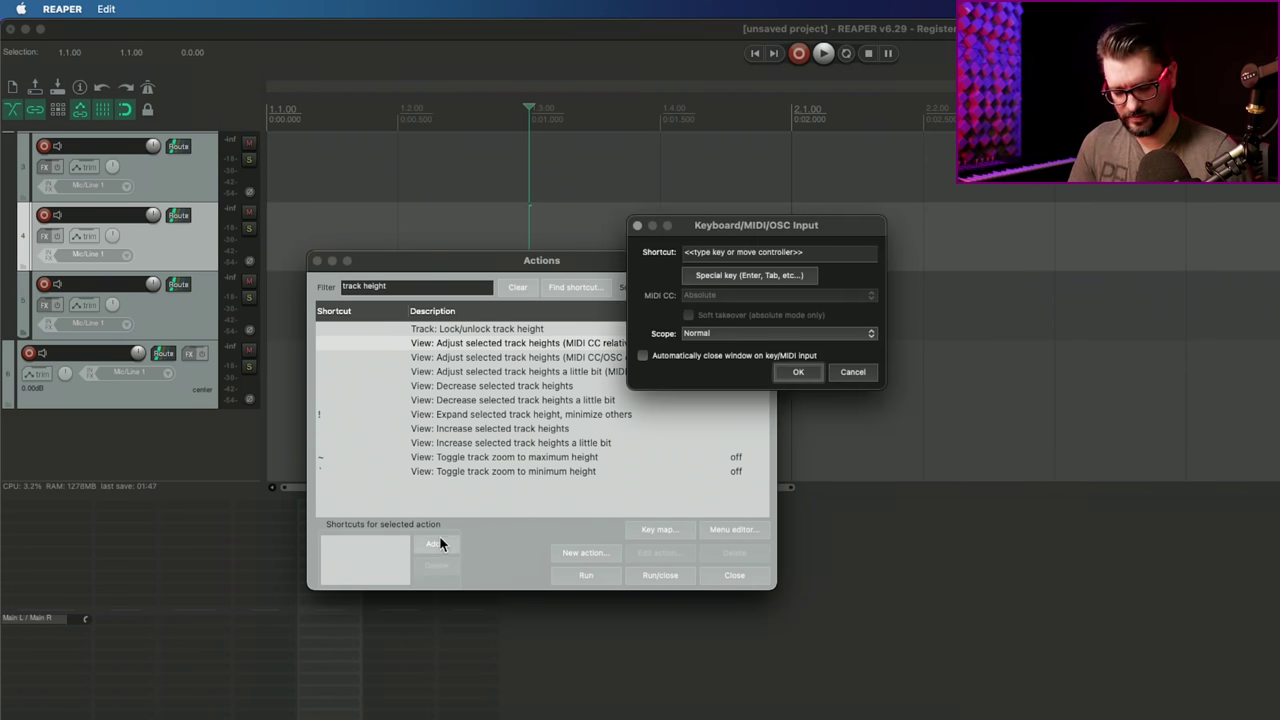
pyautogui.hscroll(2, 196, 259)
pyautogui.hscroll(2, 192, 252)
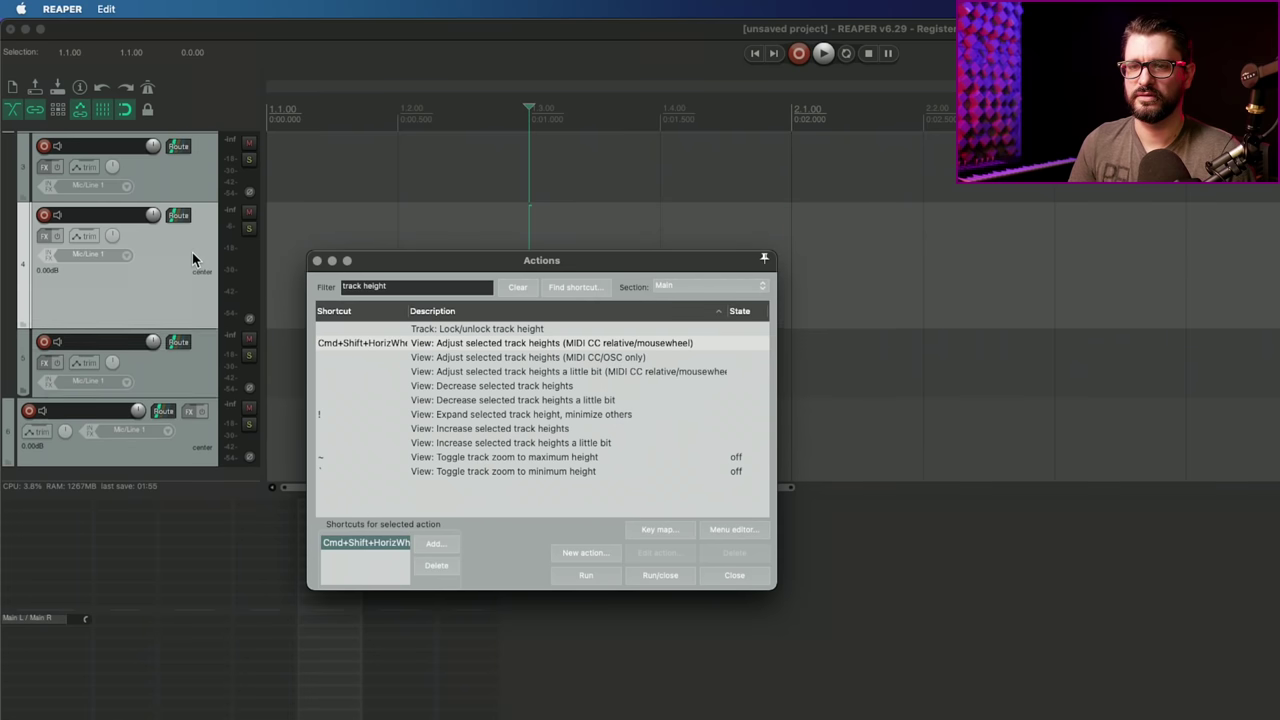
pyautogui.hscroll(-2, 189, 257)
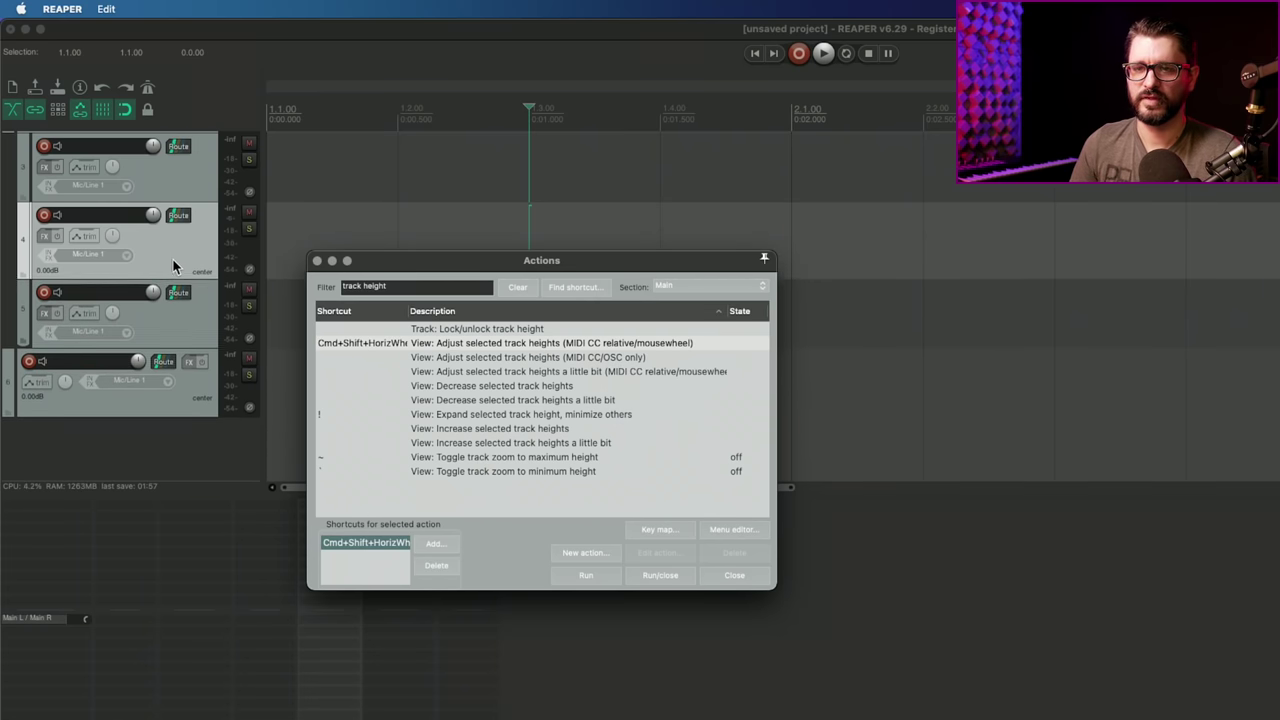
pyautogui.hscroll(5, 167, 251)
pyautogui.hscroll(-6, 167, 266)
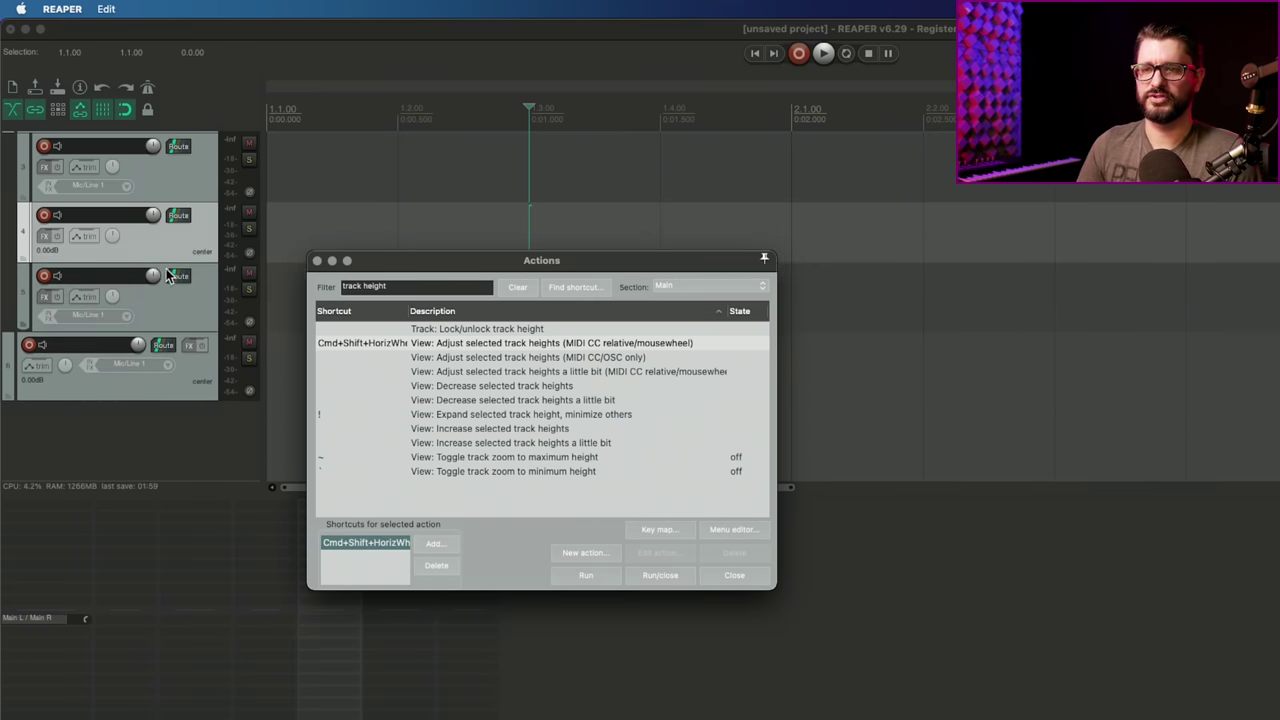
pyautogui.hscroll(5, 175, 276)
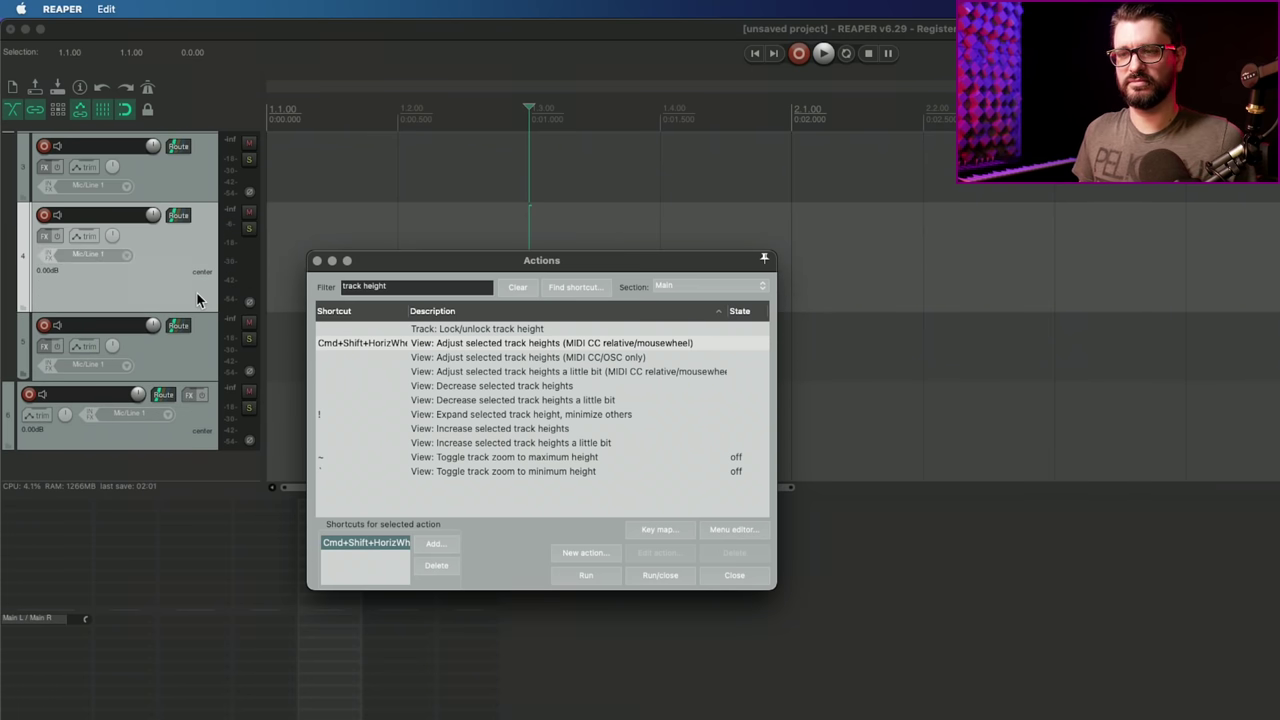
pyautogui.hscroll(2, 191, 269)
pyautogui.hscroll(-2, 182, 274)
pyautogui.hscroll(3, 184, 278)
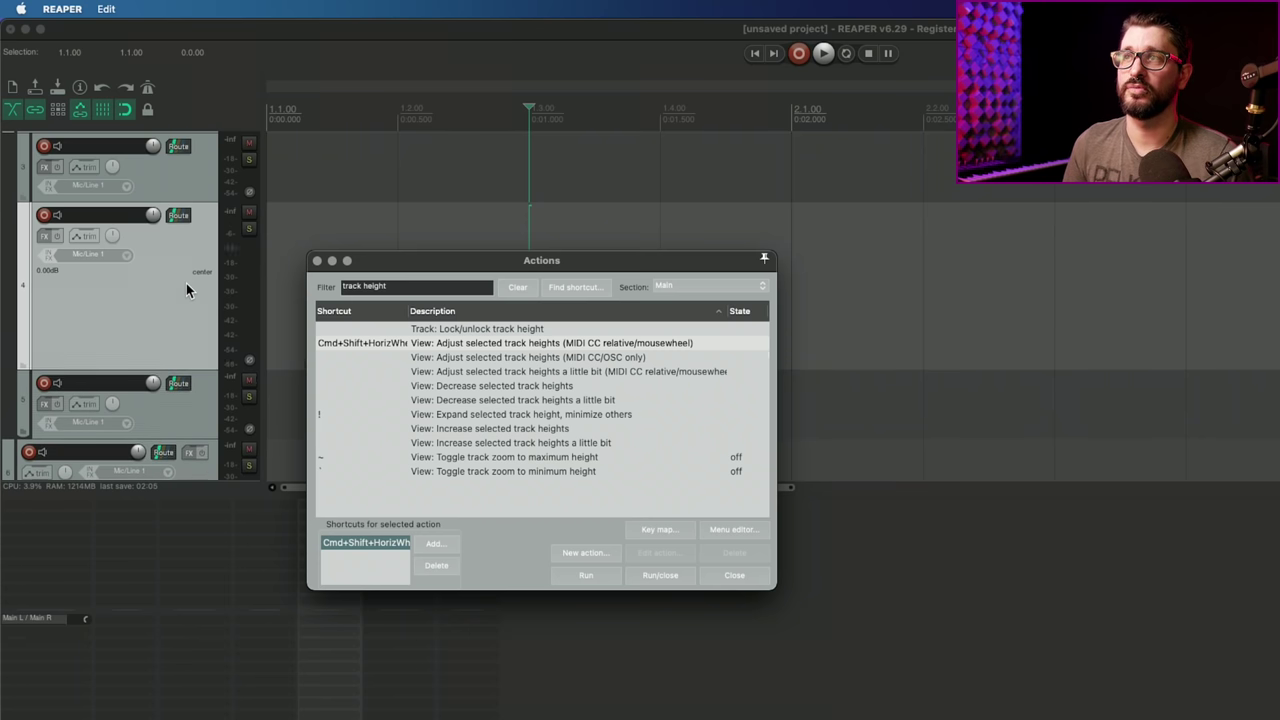
pyautogui.hscroll(-3, 189, 286)
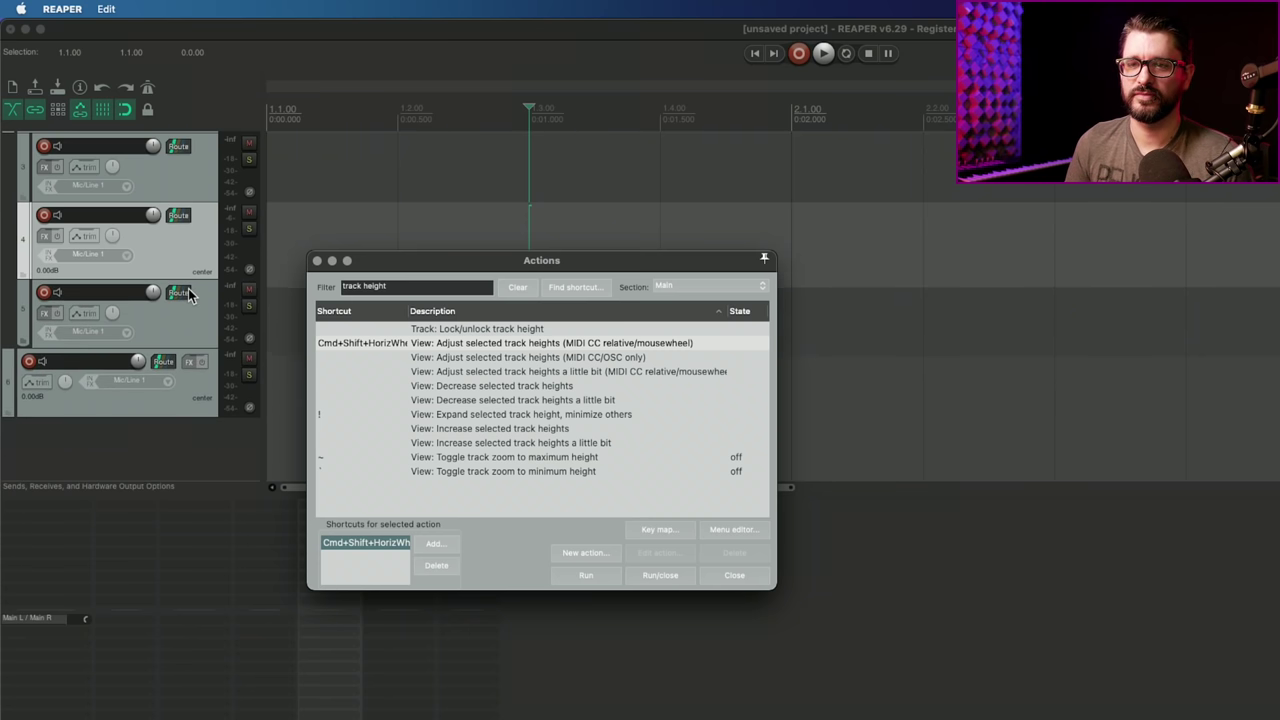
pyautogui.hscroll(1, 187, 295)
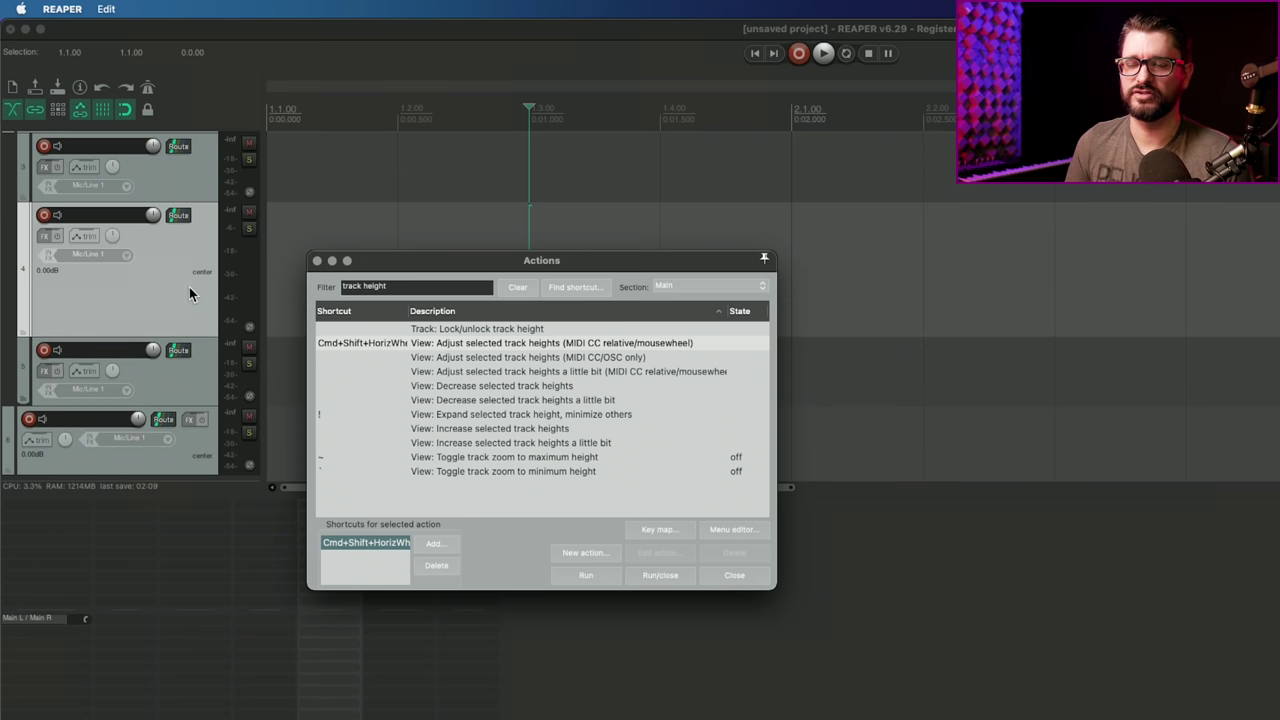
pyautogui.hscroll(3, 189, 287)
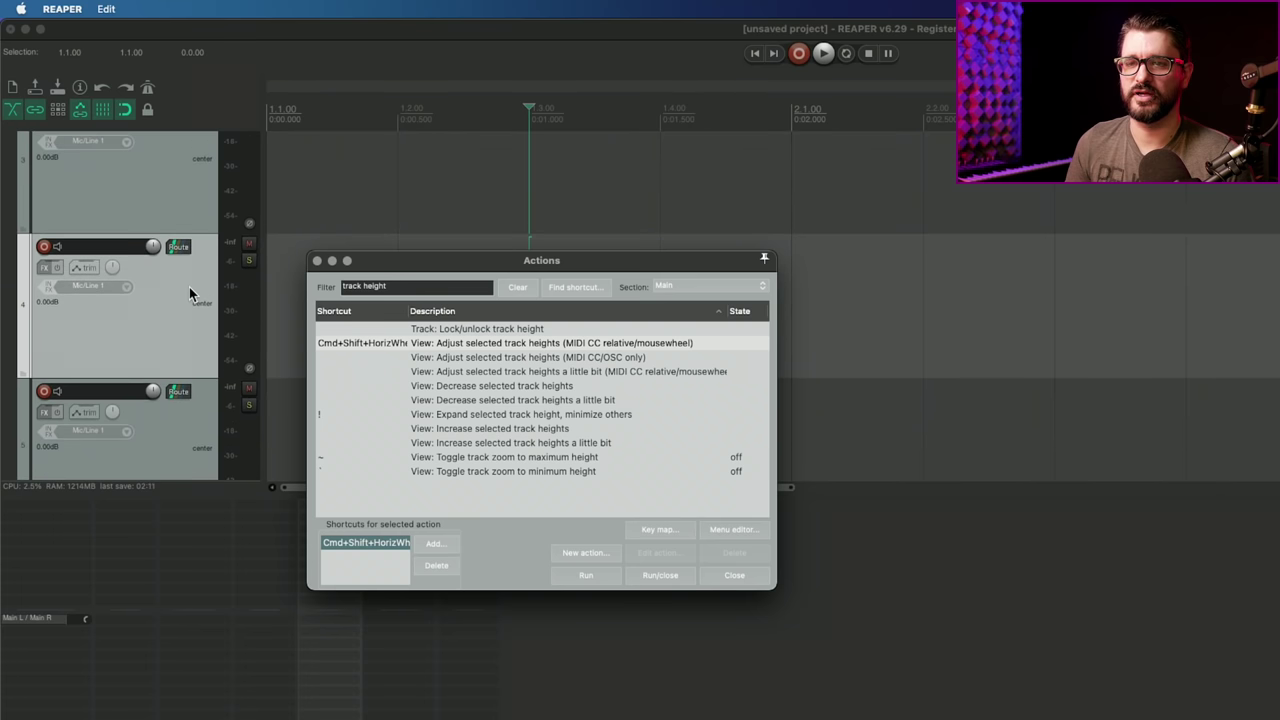
pyautogui.hscroll(-4, 190, 293)
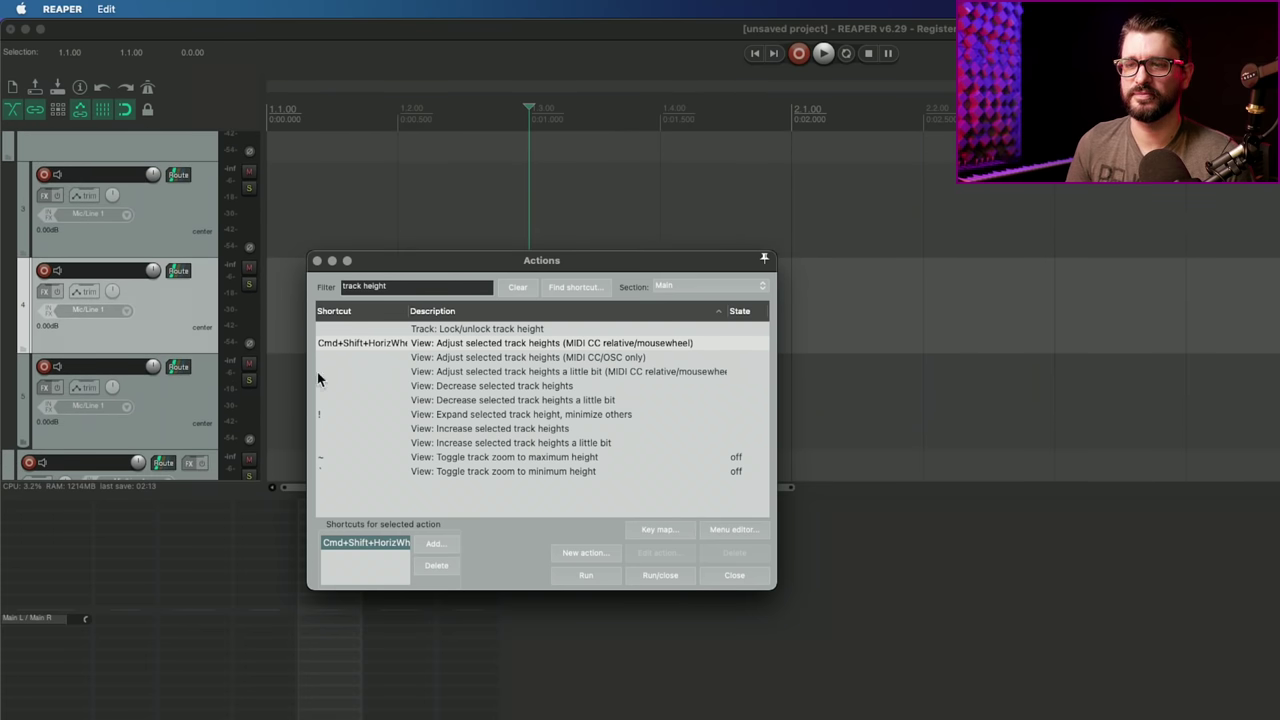
# Search 'scroll mousewheel' and move Scroll vertically from Cmd+Opt+Mousewheel to plain Mousewheel.
pyautogui.click(517, 287)
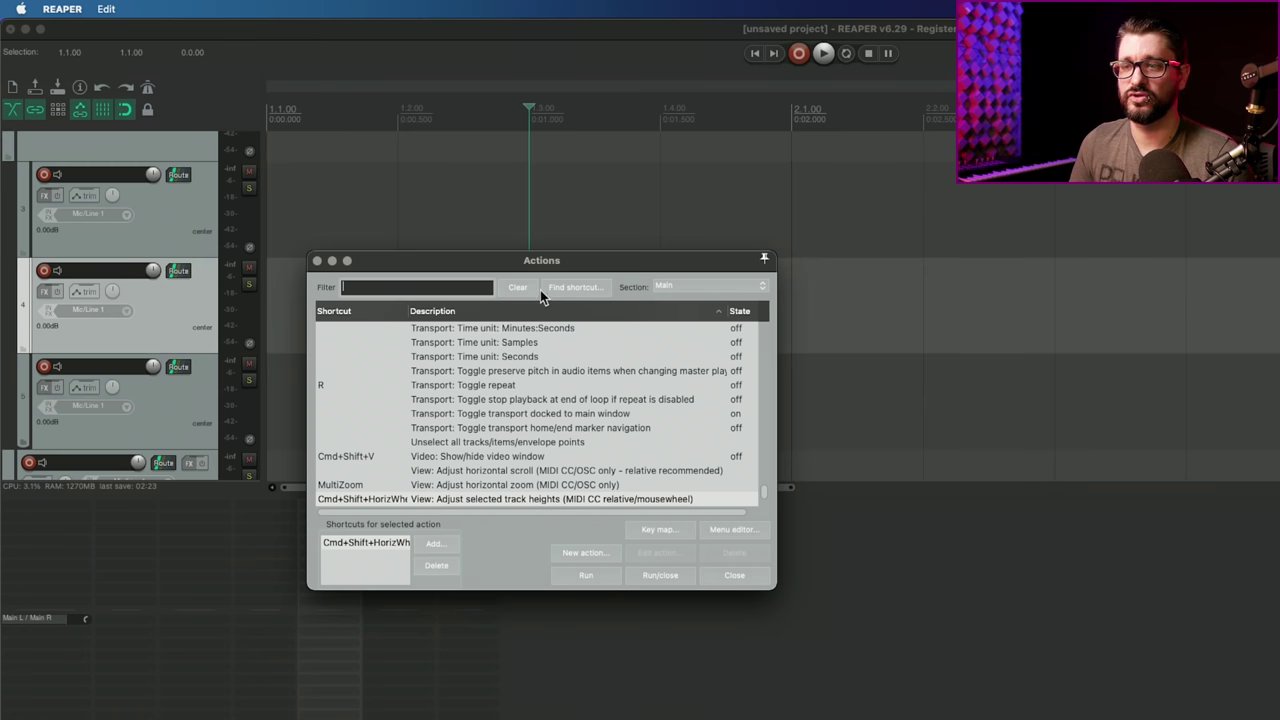
pyautogui.scroll(5, 177, 220)
pyautogui.scroll(-3, 190, 218)
pyautogui.scroll(3, 191, 219)
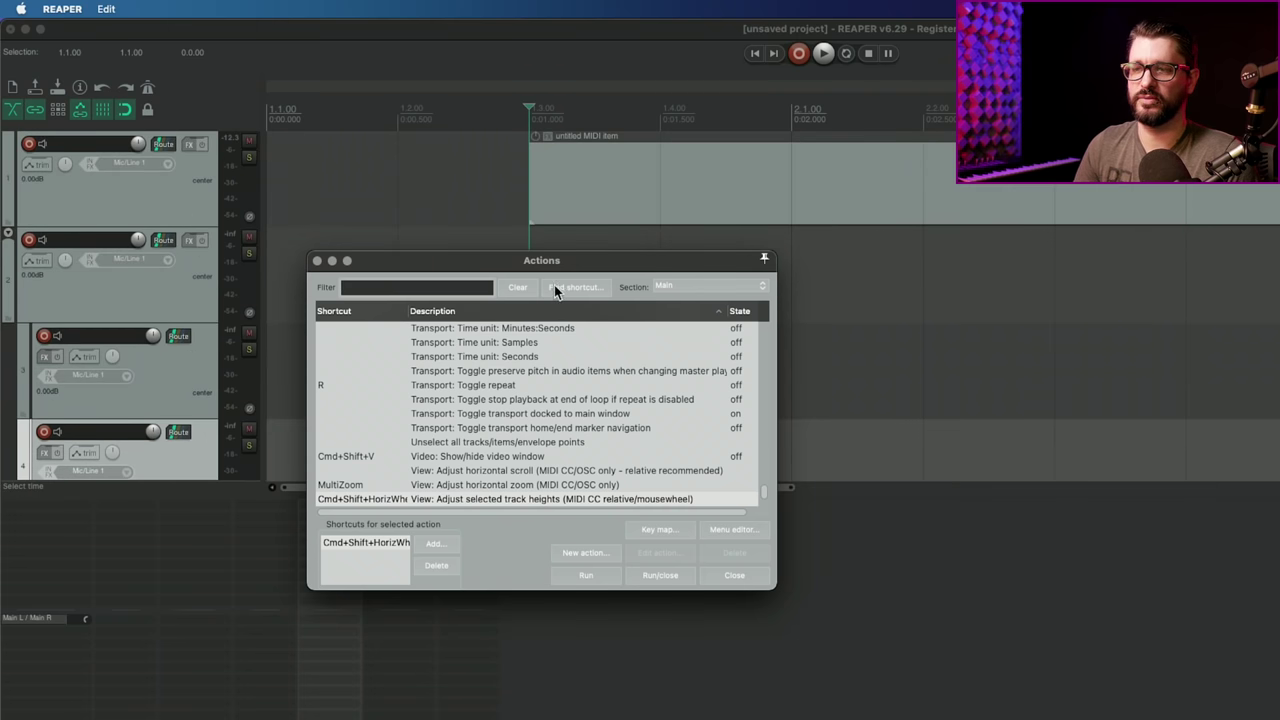
pyautogui.click(517, 287)
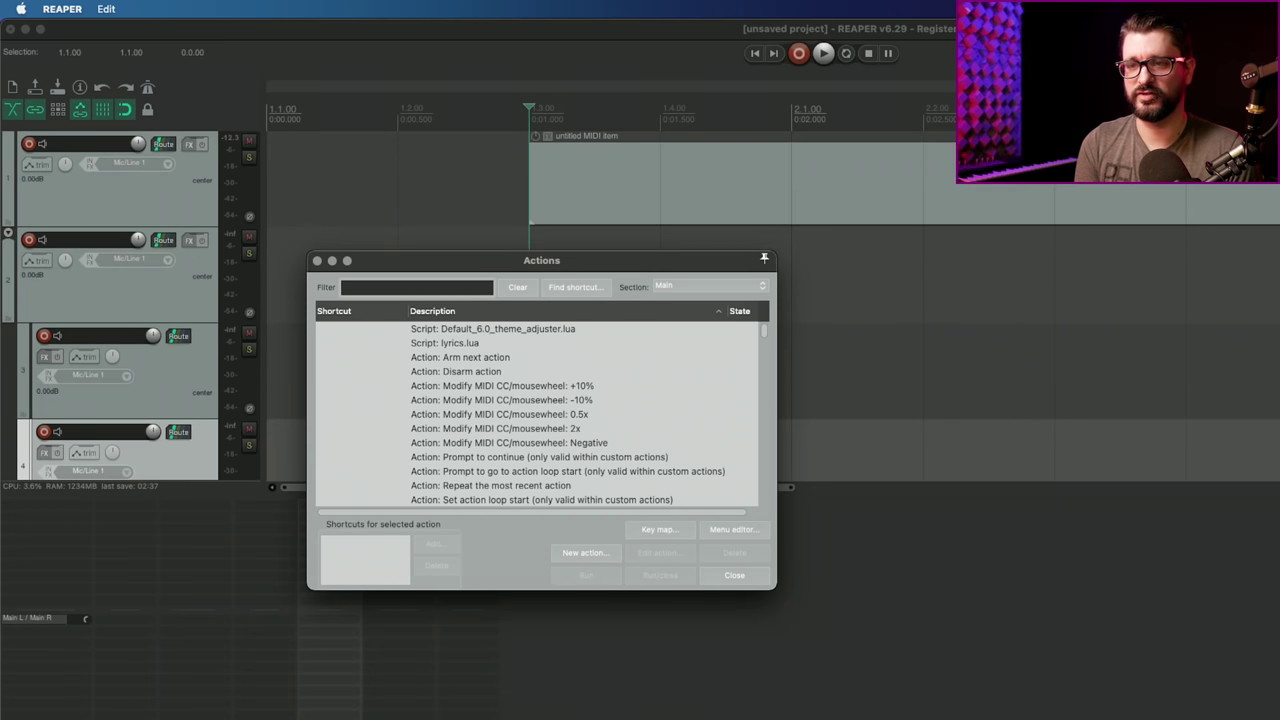
pyautogui.write('scroll mousewheel')
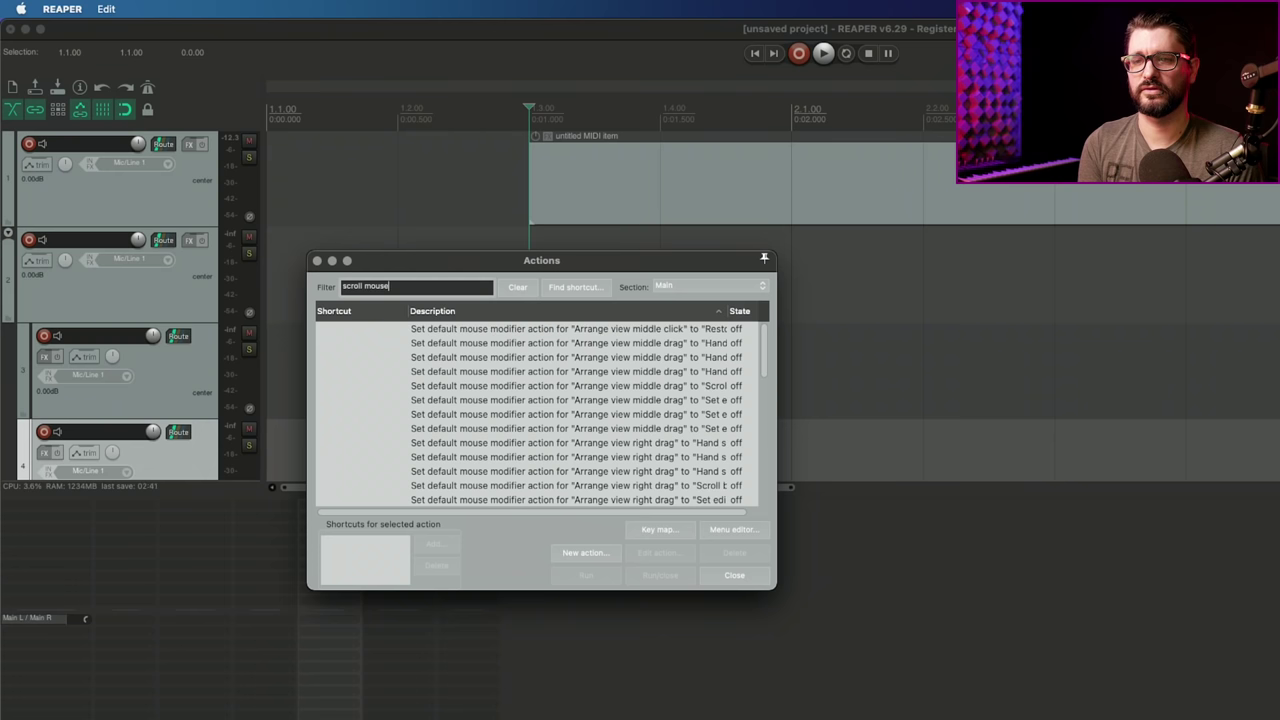
pyautogui.click(482, 358)
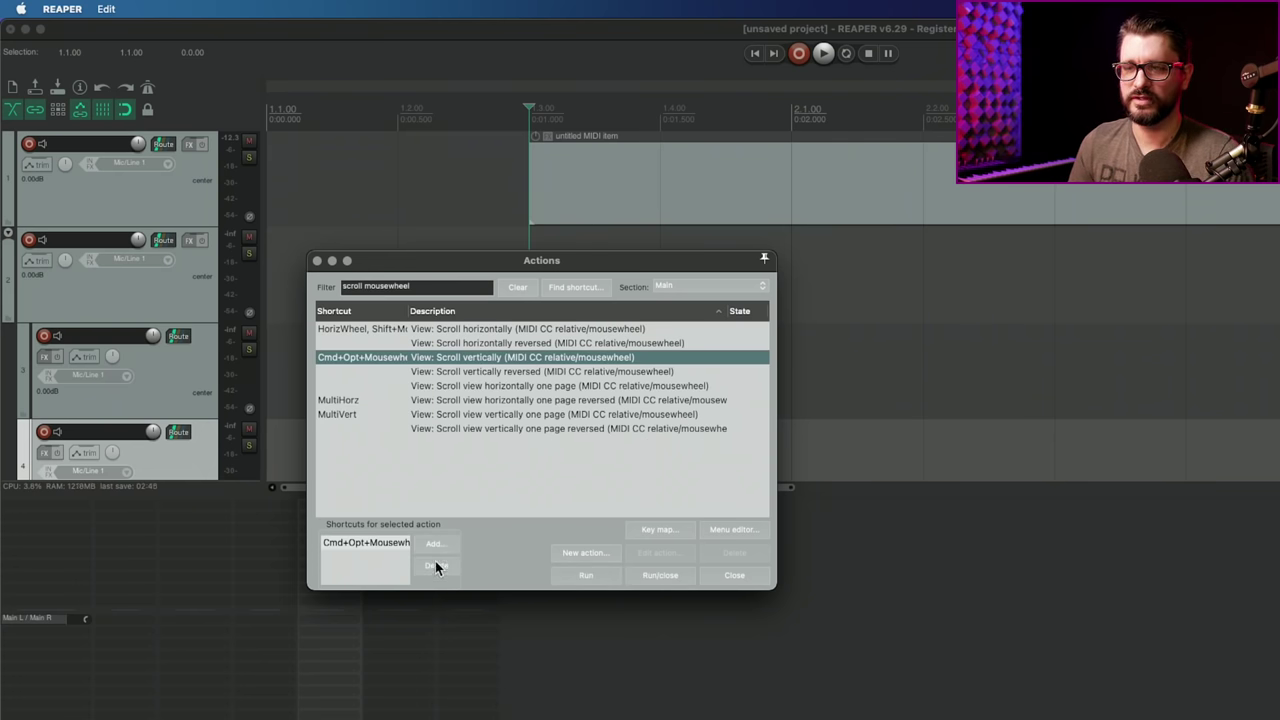
pyautogui.click(436, 566)
pyautogui.click(433, 540)
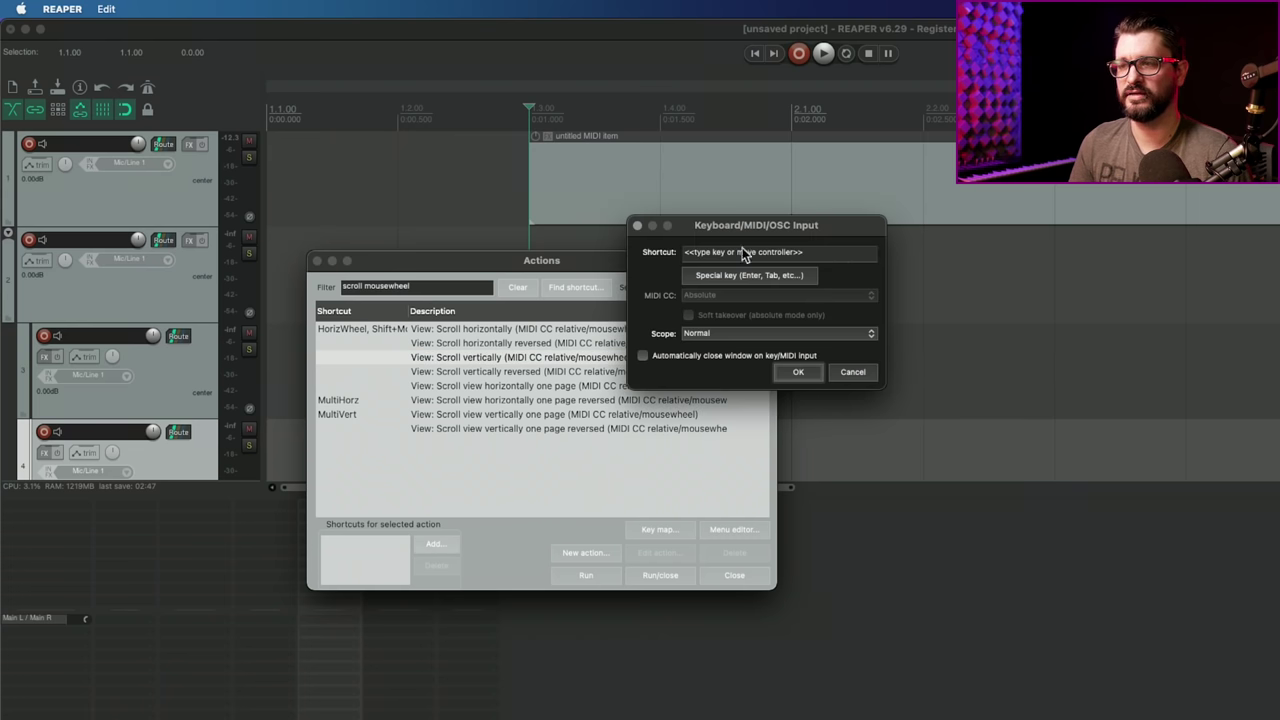
pyautogui.scroll(-1, 748, 258)
pyautogui.click(799, 372)
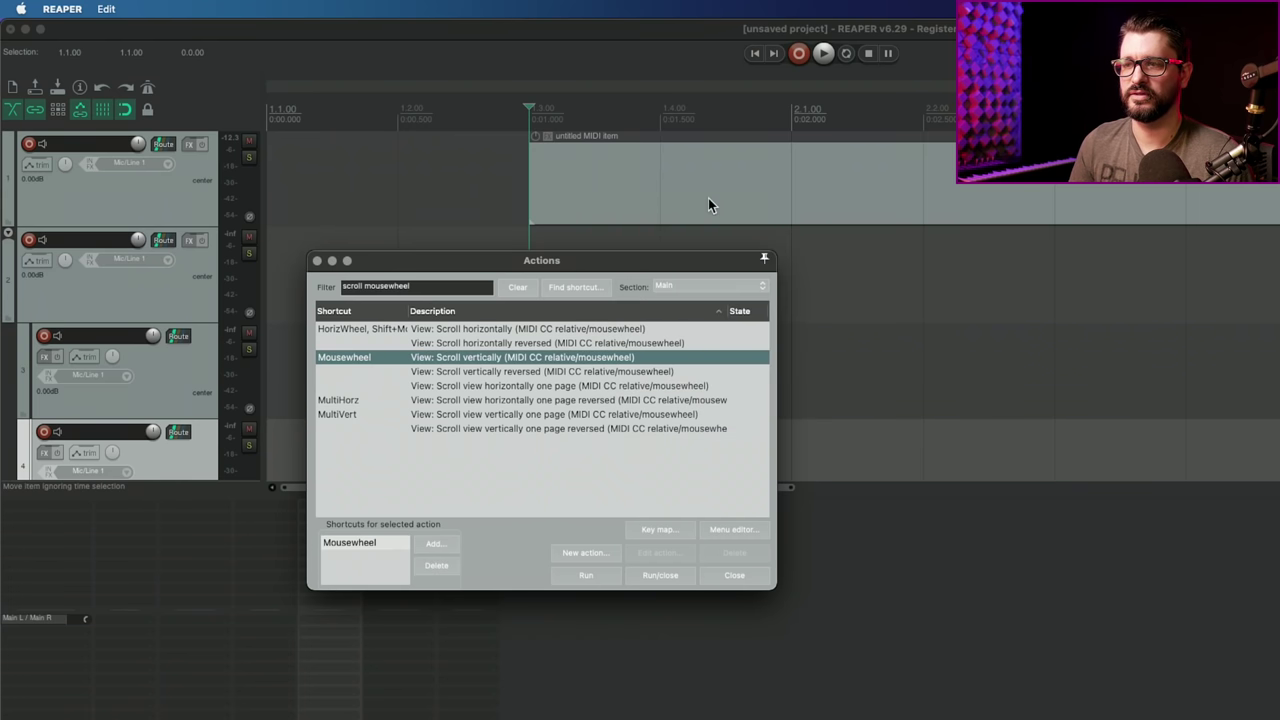
# Test the new wheel scrolling in the project and place the edit cursor at bar 2.1.
pyautogui.scroll(-2, 703, 206)
pyautogui.scroll(3, 705, 210)
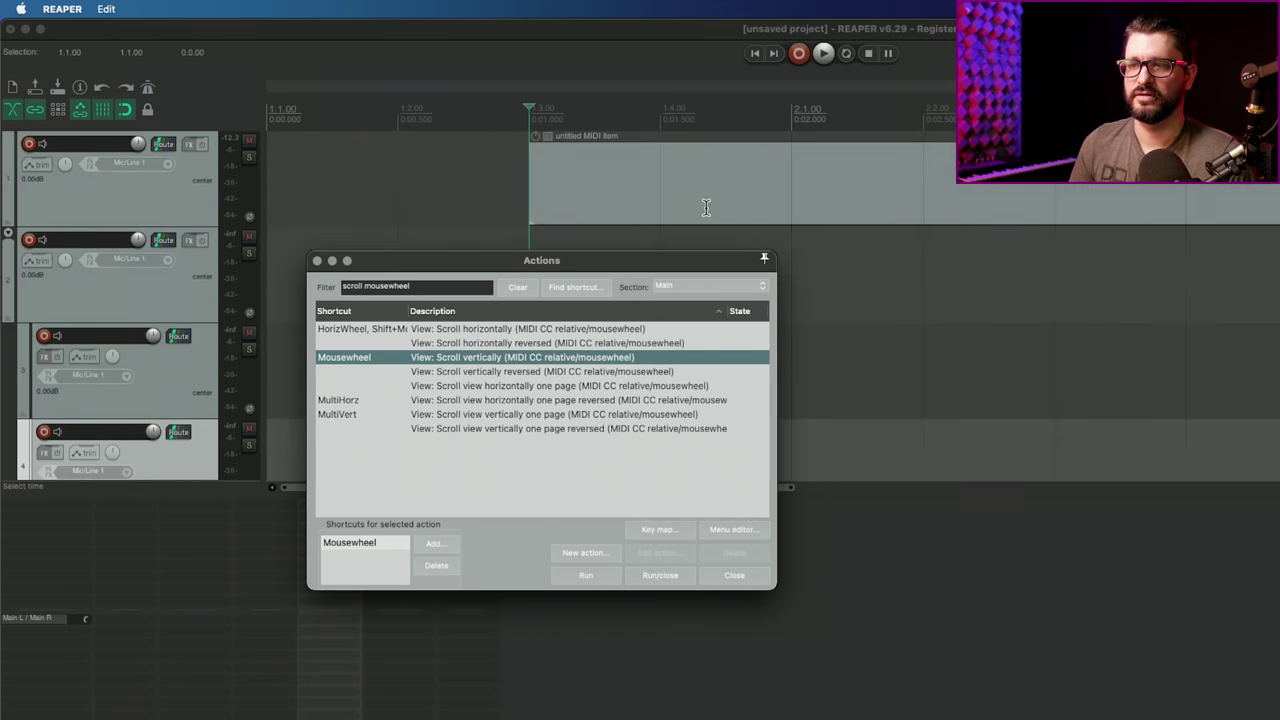
pyautogui.scroll(-2, 706, 211)
pyautogui.scroll(2, 705, 211)
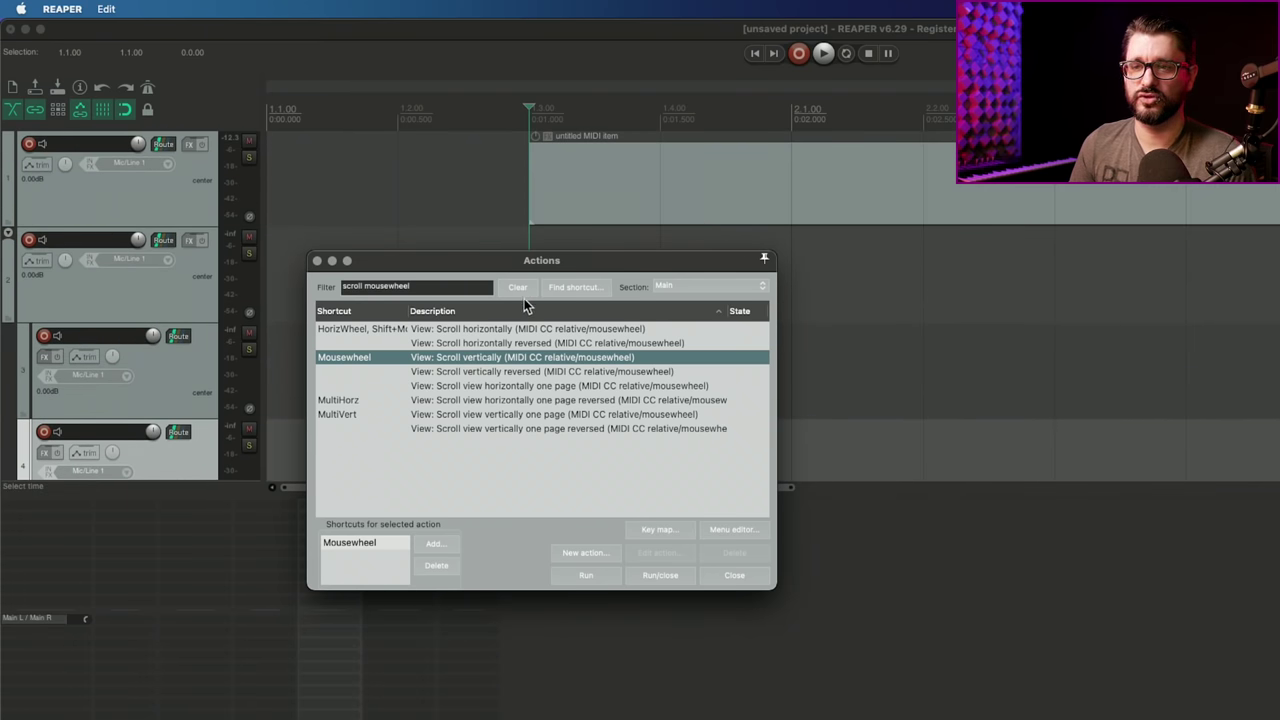
pyautogui.hscroll(5, 803, 220)
pyautogui.hscroll(3, 782, 219)
pyautogui.hscroll(-8, 777, 215)
pyautogui.hscroll(3, 774, 214)
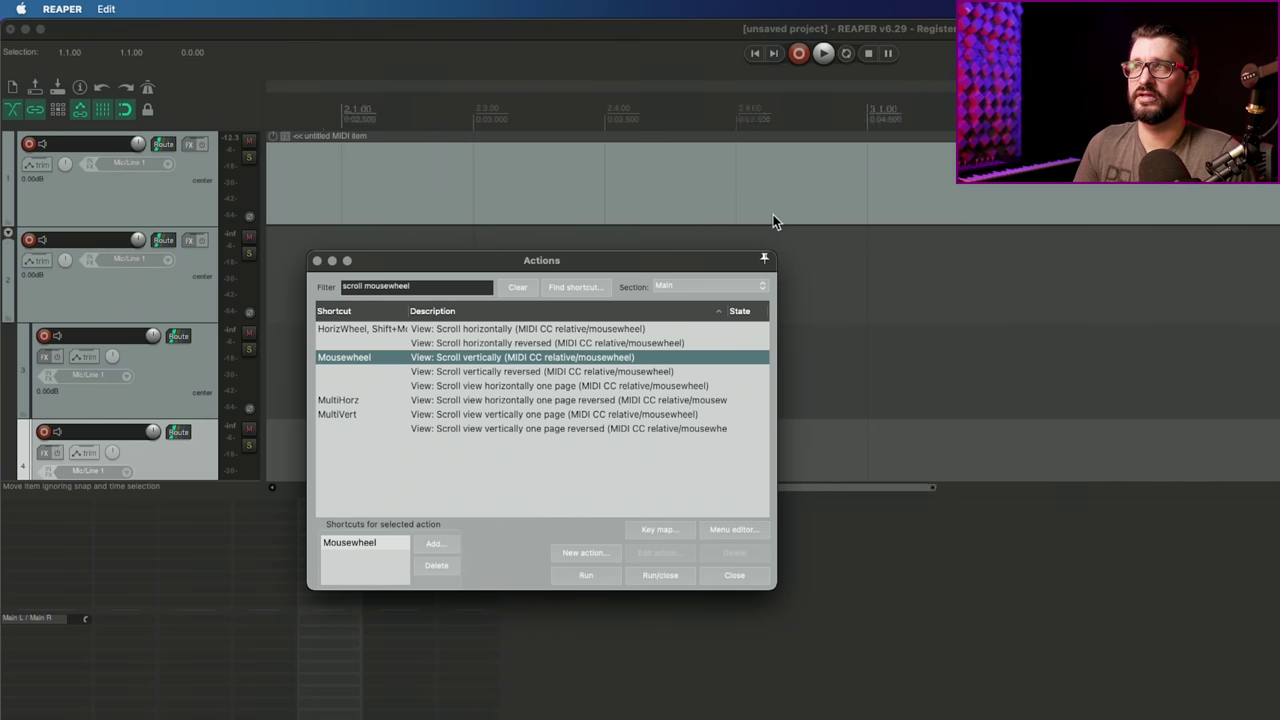
pyautogui.hscroll(-3, 773, 214)
pyautogui.click(745, 203)
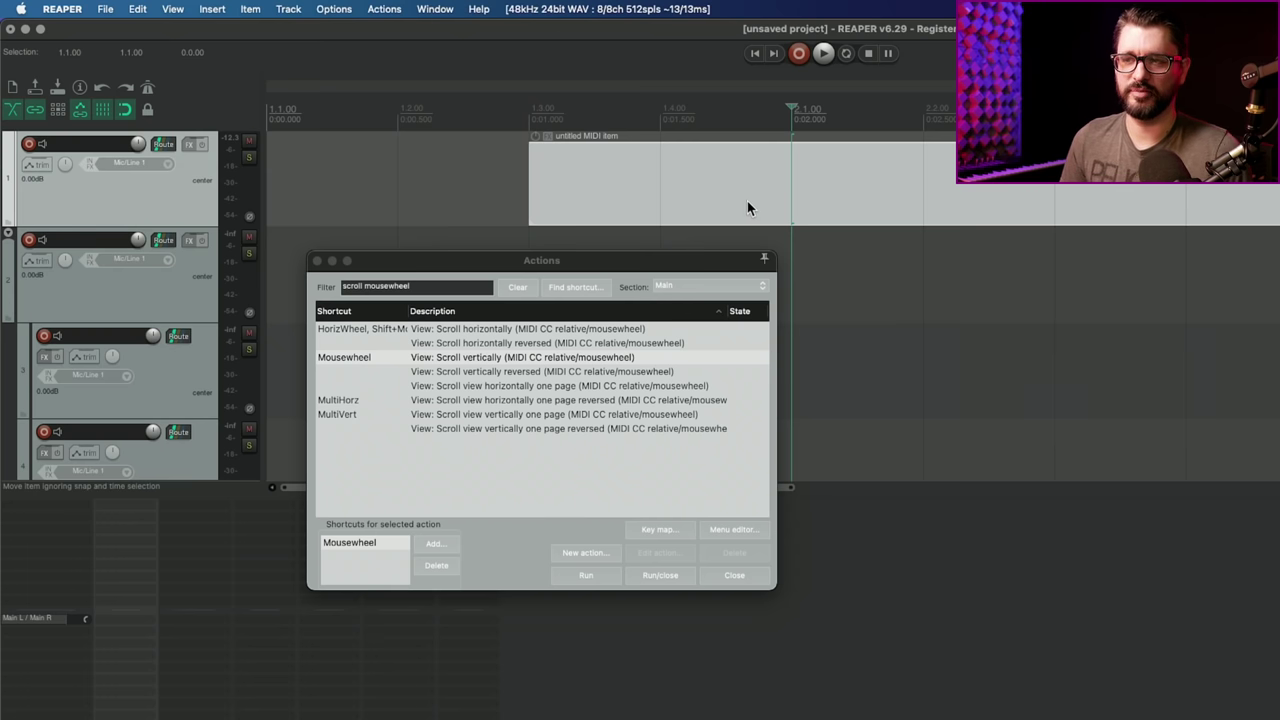
pyautogui.click(746, 204)
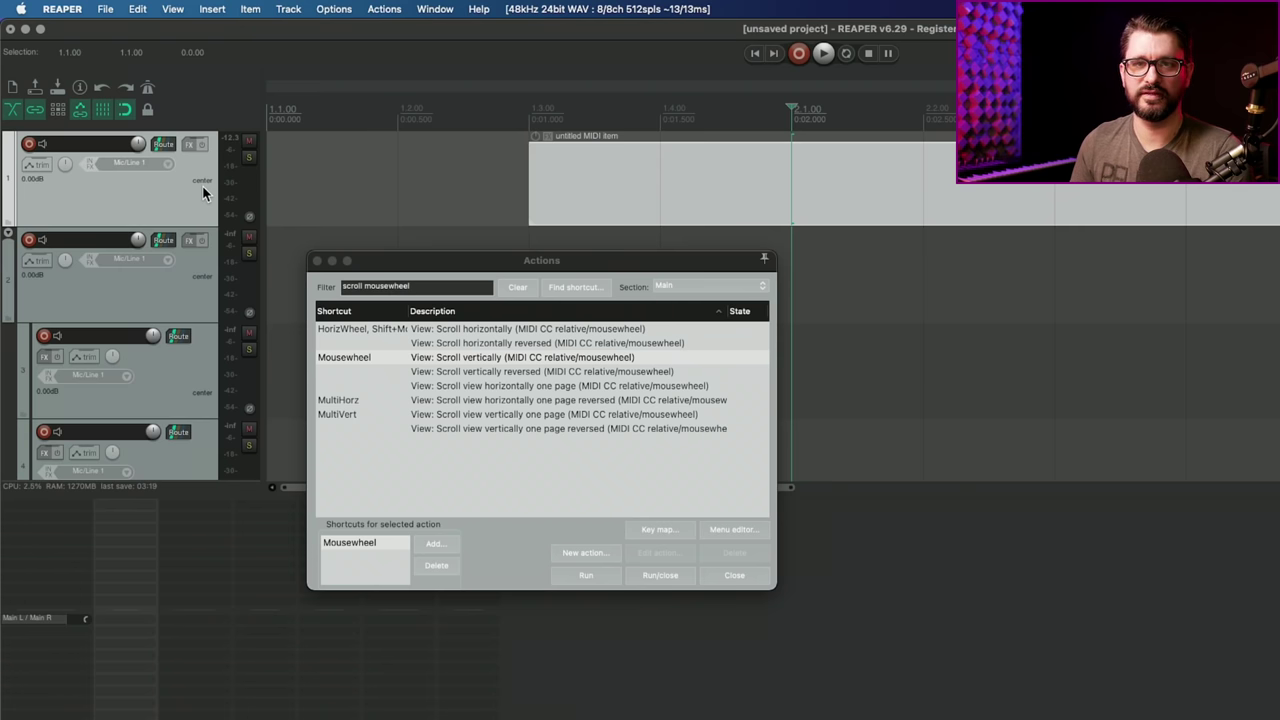
pyautogui.moveTo(497, 261); pyautogui.dragTo(509, 253)
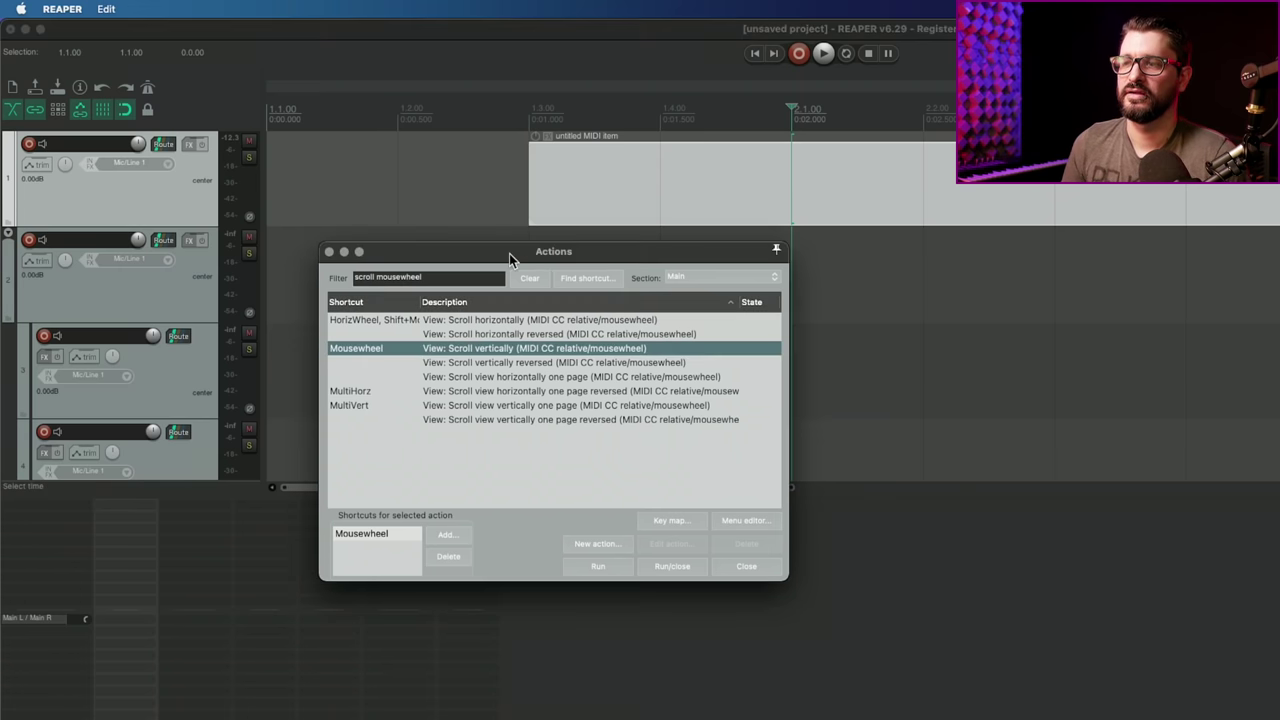
pyautogui.click(435, 184)
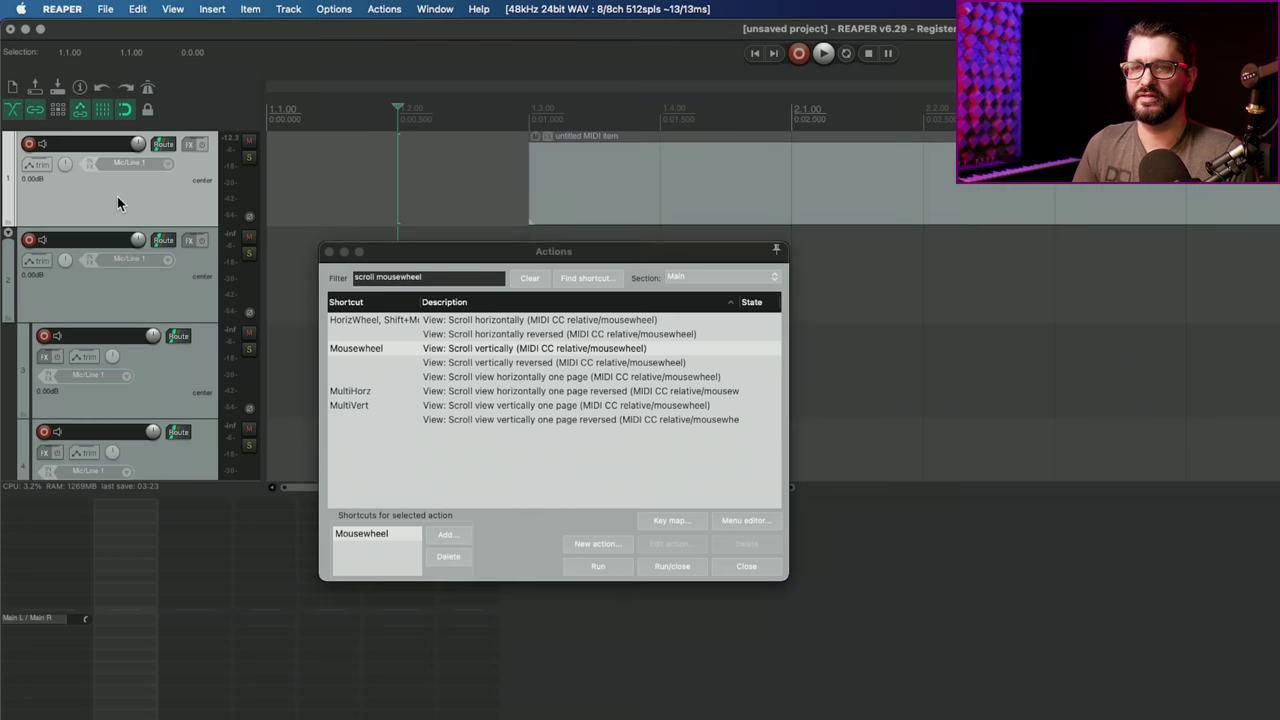
# Confirm the Advanced UI/system settings and Preferences with OK, then test wheel scrolling.
pyautogui.press('super+comma')
pyautogui.click(400, 578)
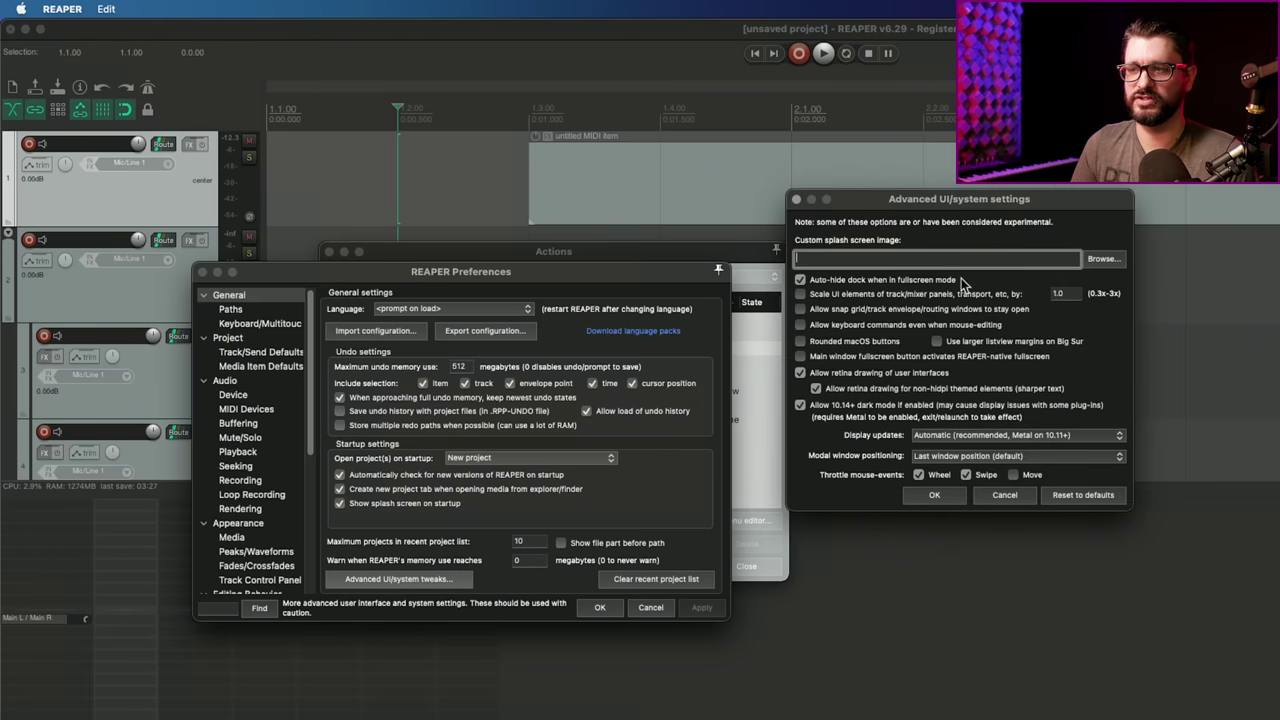
pyautogui.click(948, 503)
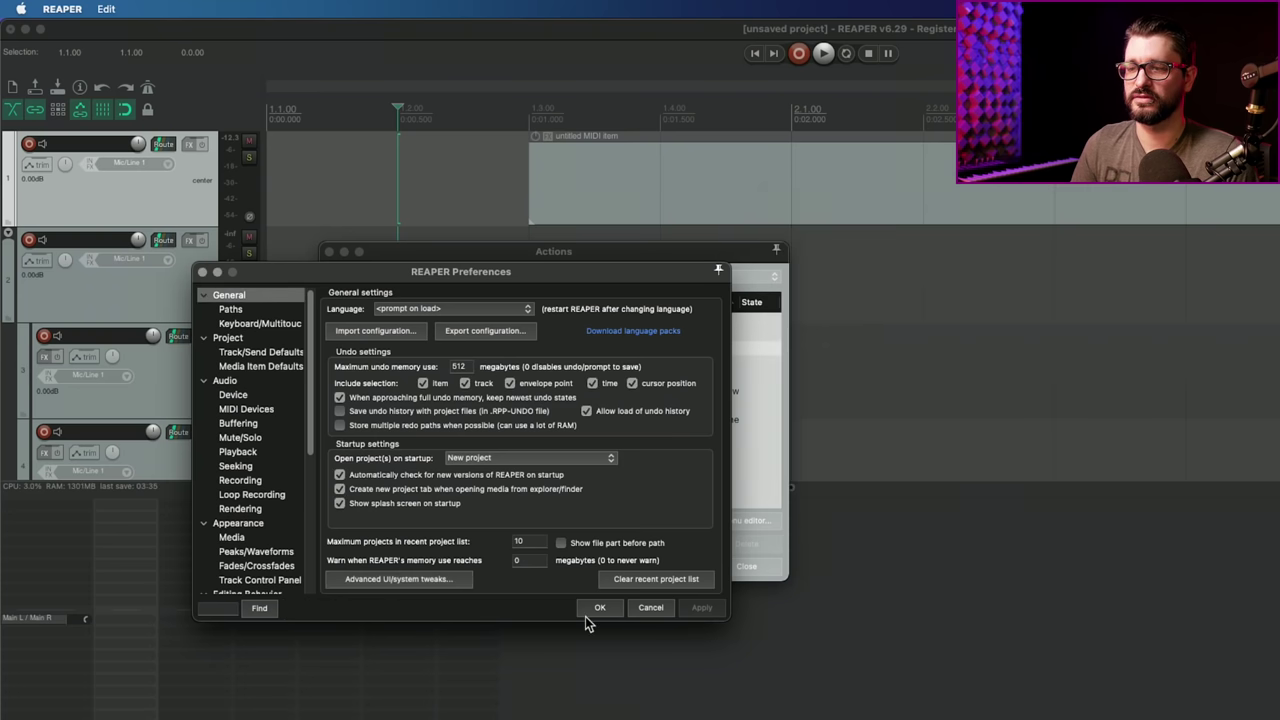
pyautogui.click(598, 608)
pyautogui.hscroll(3, 643, 192)
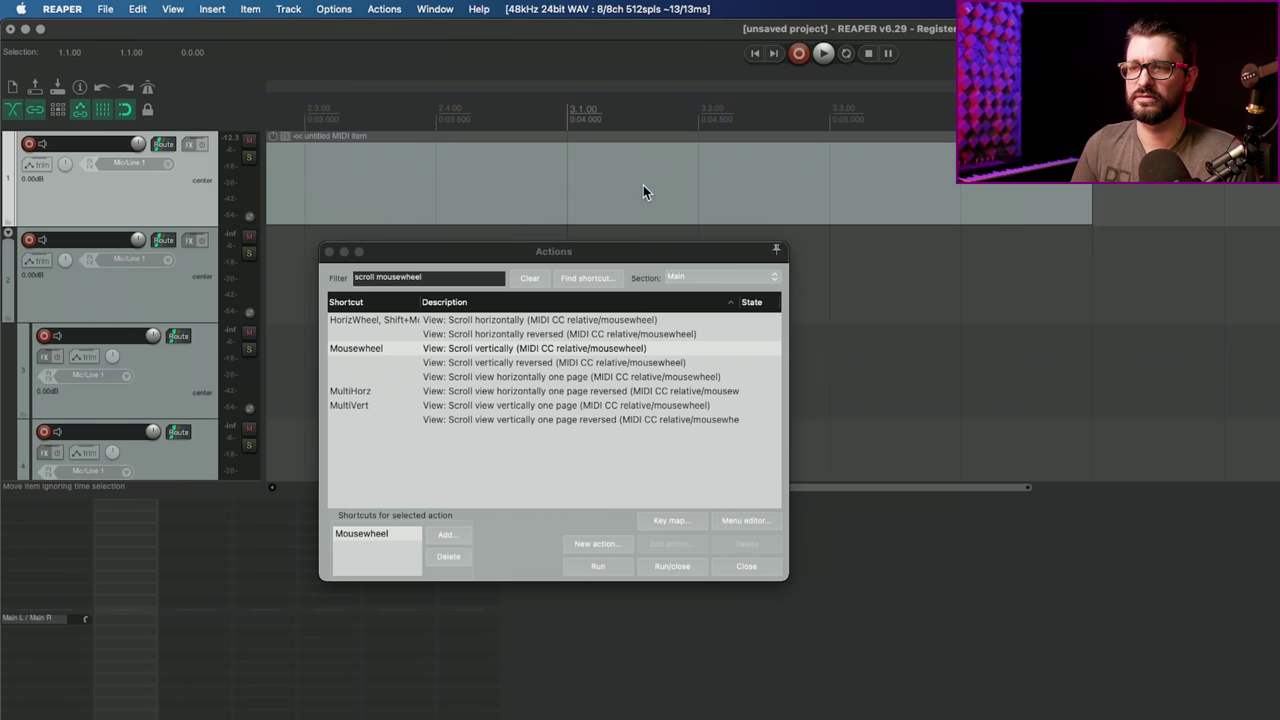
pyautogui.hscroll(5, 639, 197)
pyautogui.scroll(-3, 640, 200)
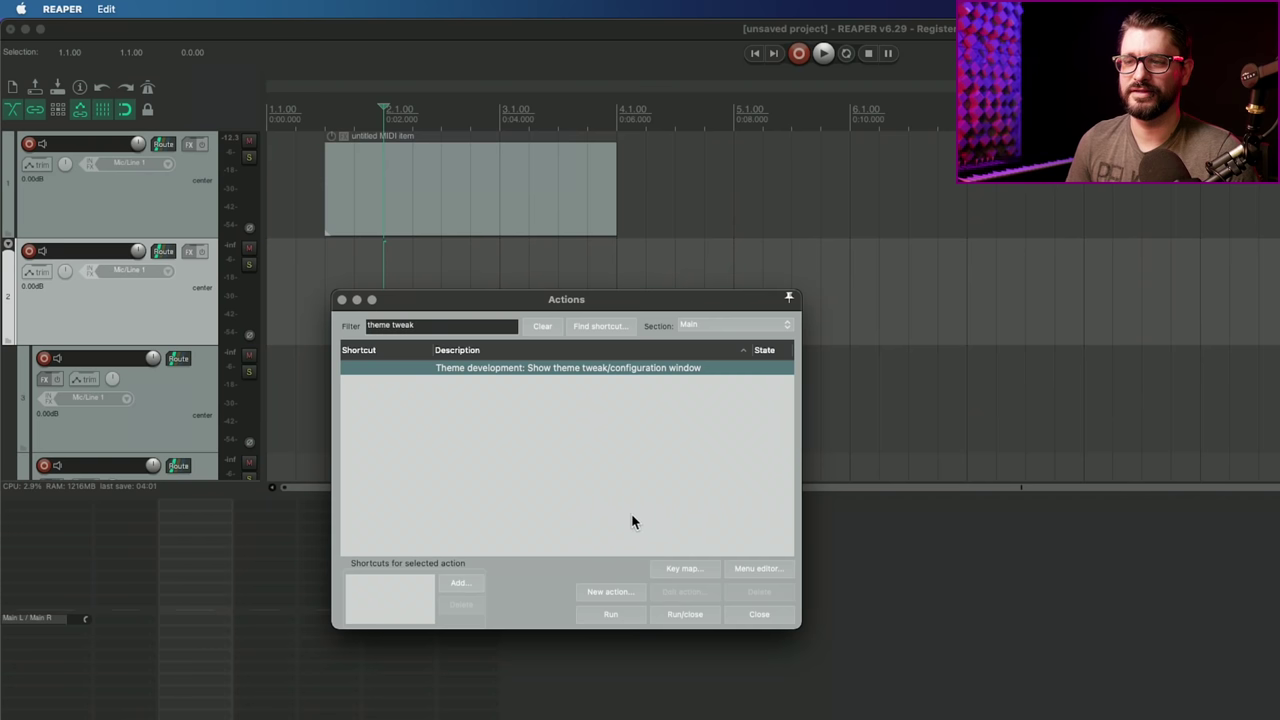
# Open the theme tweaker, filter for 'selected', and enable the selected media item bar.
pyautogui.click(618, 614)
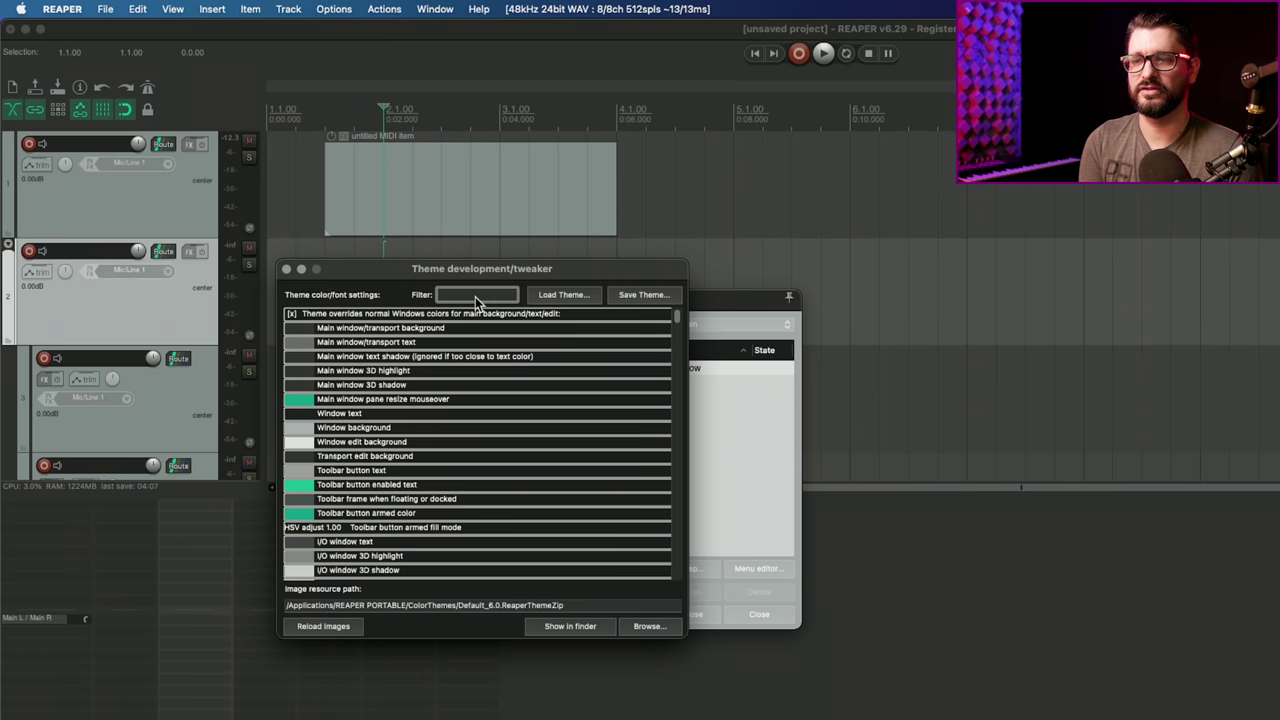
pyautogui.click(475, 296)
pyautogui.write('selected')
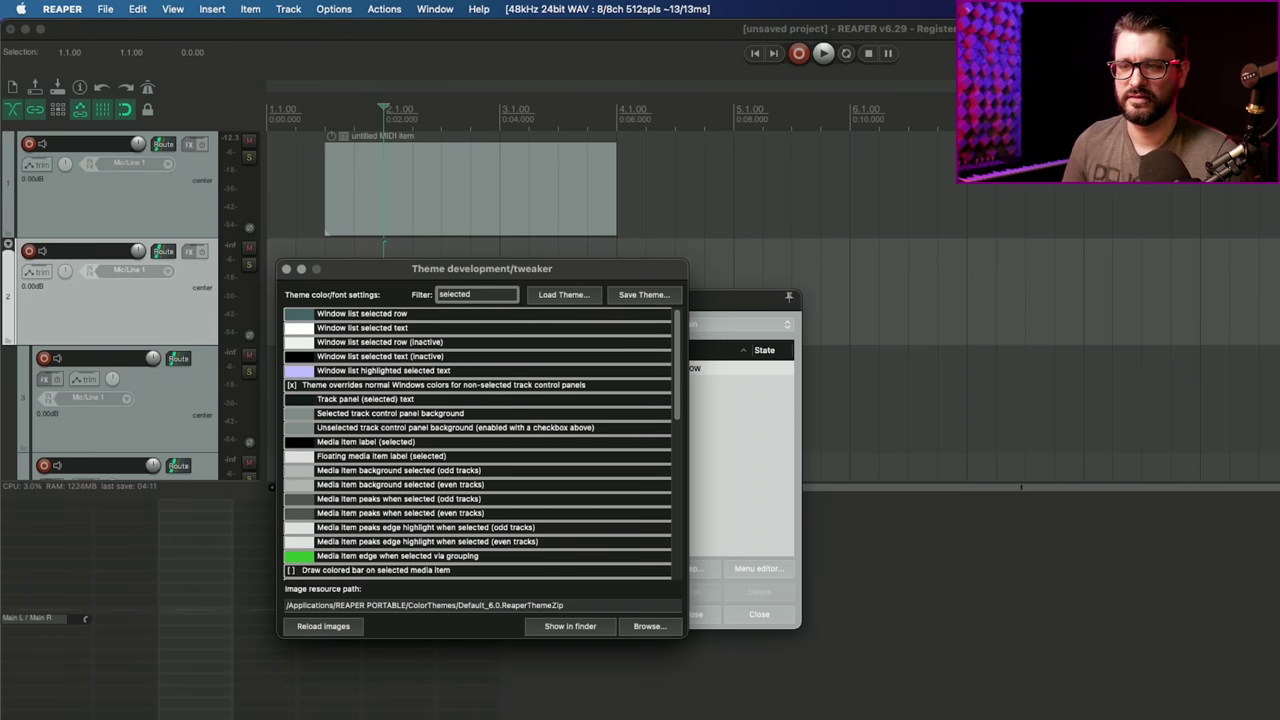
pyautogui.scroll(-4, 303, 401)
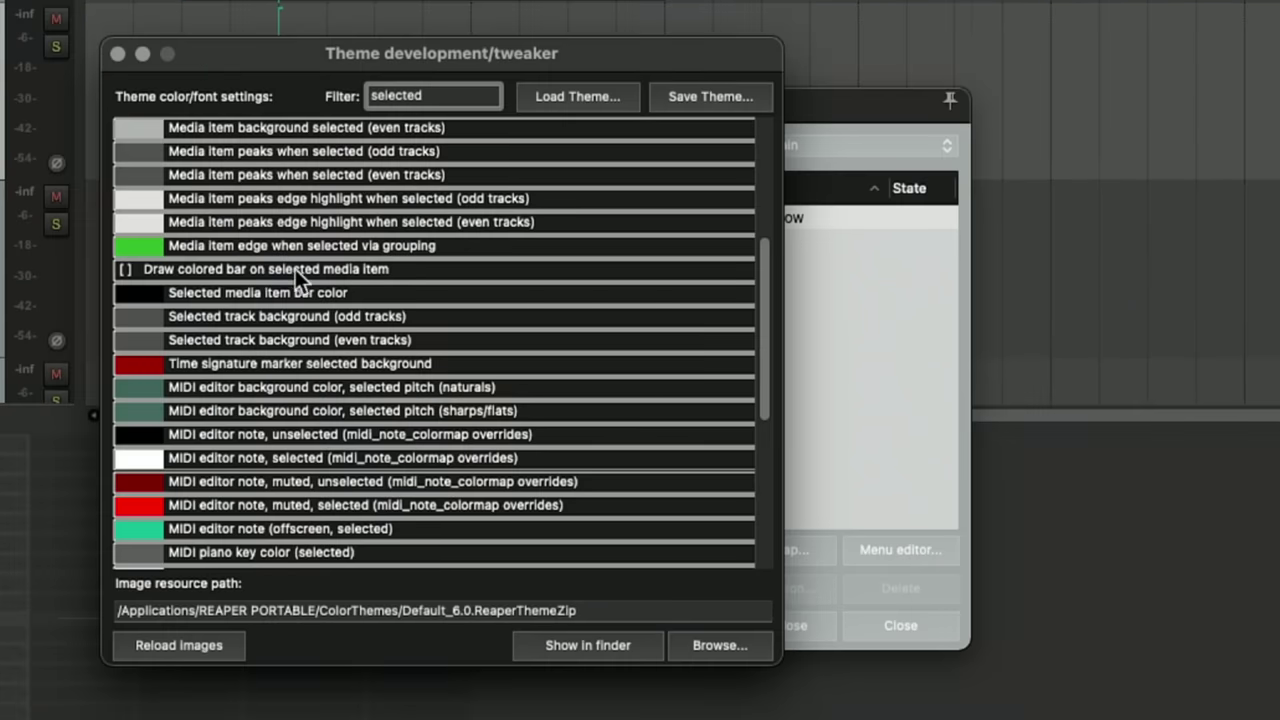
pyautogui.click(138, 276)
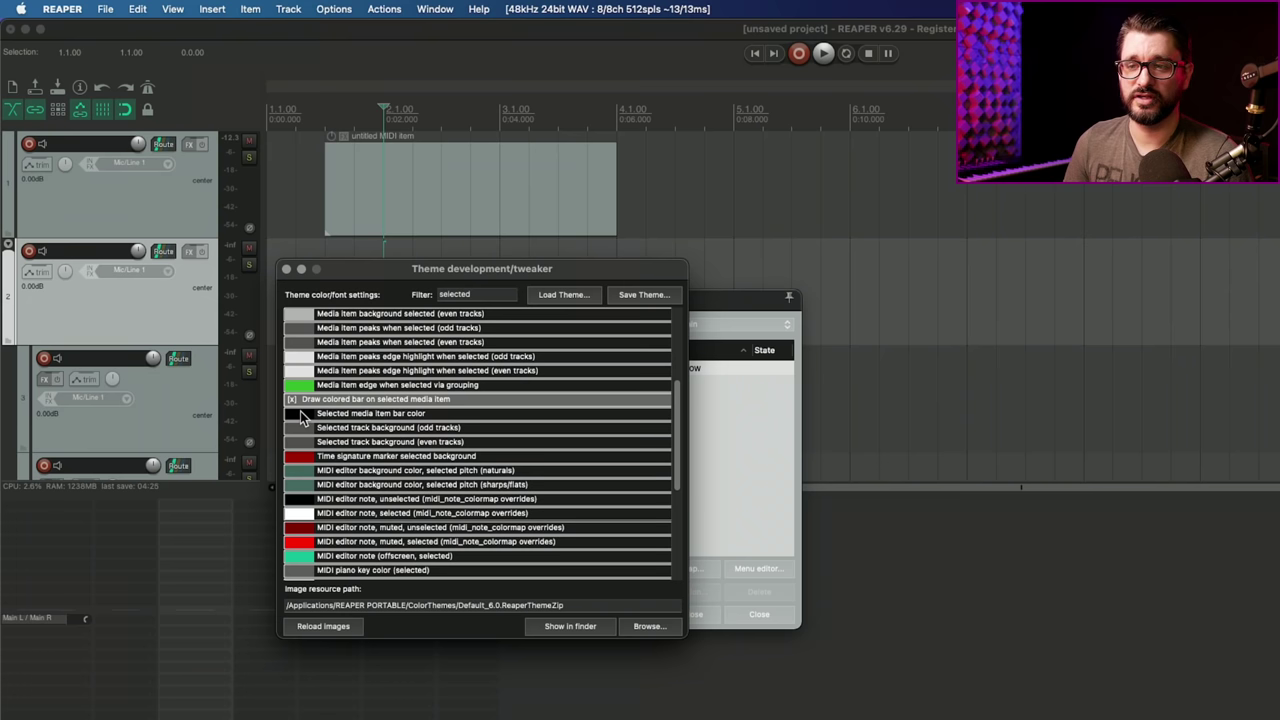
# Set the Selected media item bar colour to a light cyan.
pyautogui.doubleClick(310, 422)
pyautogui.moveTo(1028, 358); pyautogui.dragTo(884, 365)
pyautogui.click(943, 277)
pyautogui.click(945, 331)
pyautogui.moveTo(950, 342); pyautogui.dragTo(933, 312)
pyautogui.moveTo(890, 360); pyautogui.dragTo(931, 306)
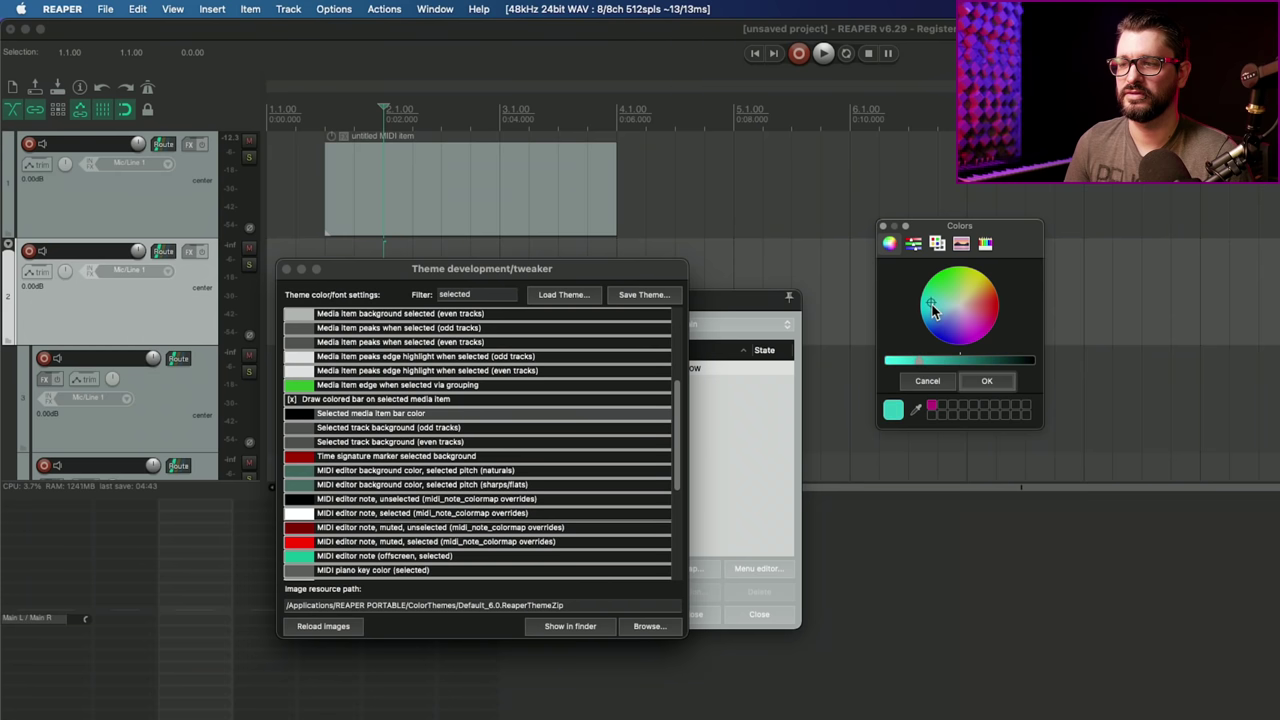
pyautogui.click(988, 381)
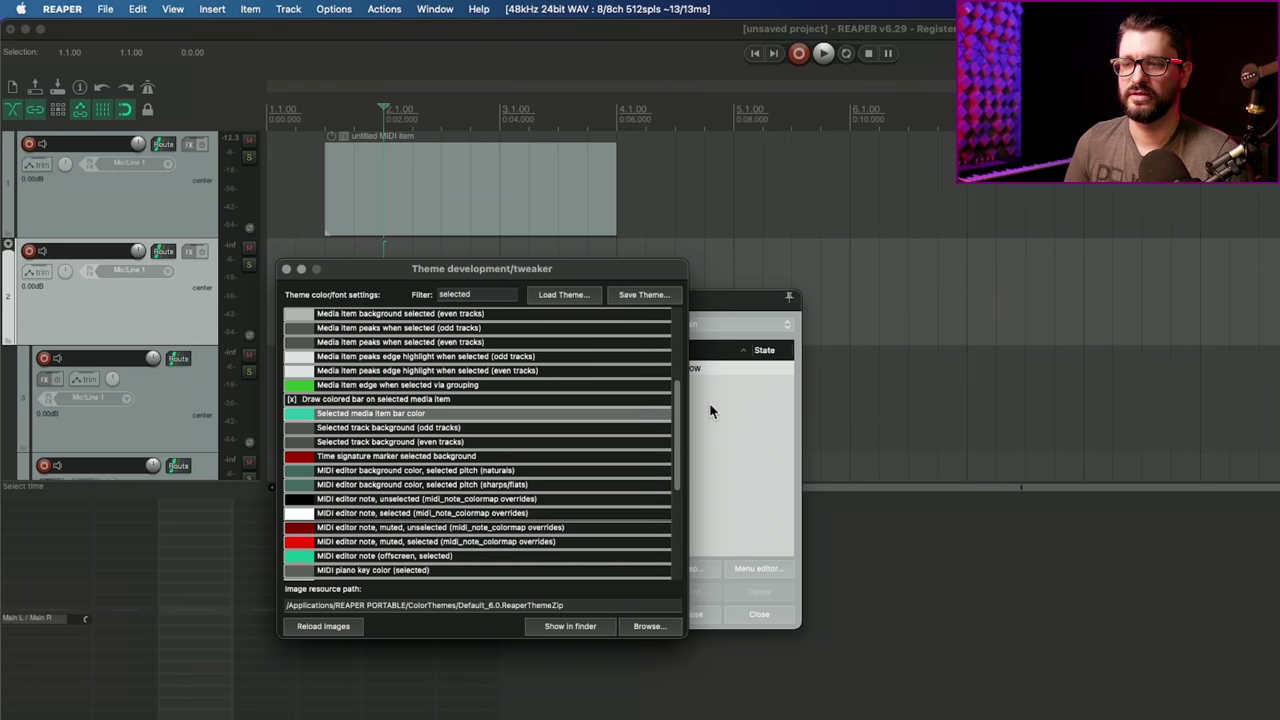
# Place a copy of the MIDI item after the first and put the edit cursor at bar 2.1.
pyautogui.moveTo(480, 268); pyautogui.dragTo(646, 355)
pyautogui.click(400, 170)
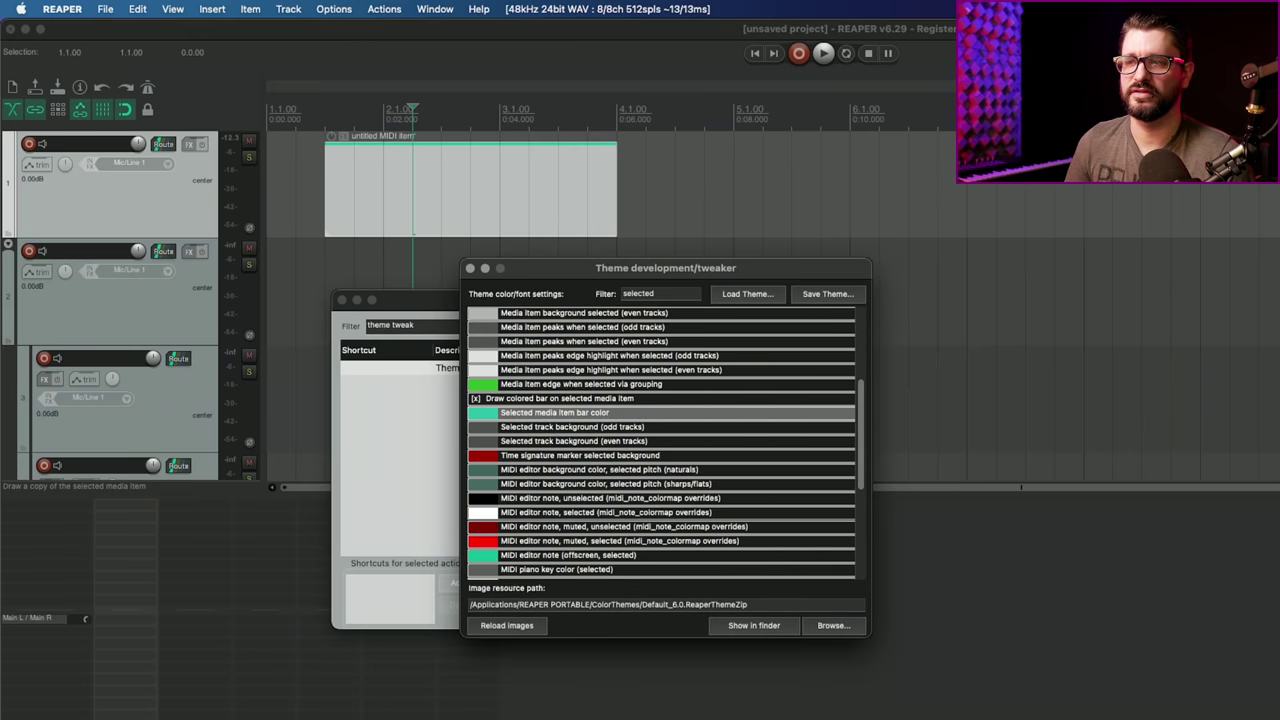
pyautogui.moveTo(653, 186); pyautogui.dragTo(848, 190)
pyautogui.click(695, 206)
pyautogui.click(508, 204)
pyautogui.click(476, 195)
pyautogui.click(708, 194)
pyautogui.click(482, 193)
pyautogui.click(472, 193)
pyautogui.click(411, 193)
# Give the first MIDI item a random colour via Item and take colors, turning it pink.
pyautogui.rightClick(392, 184)
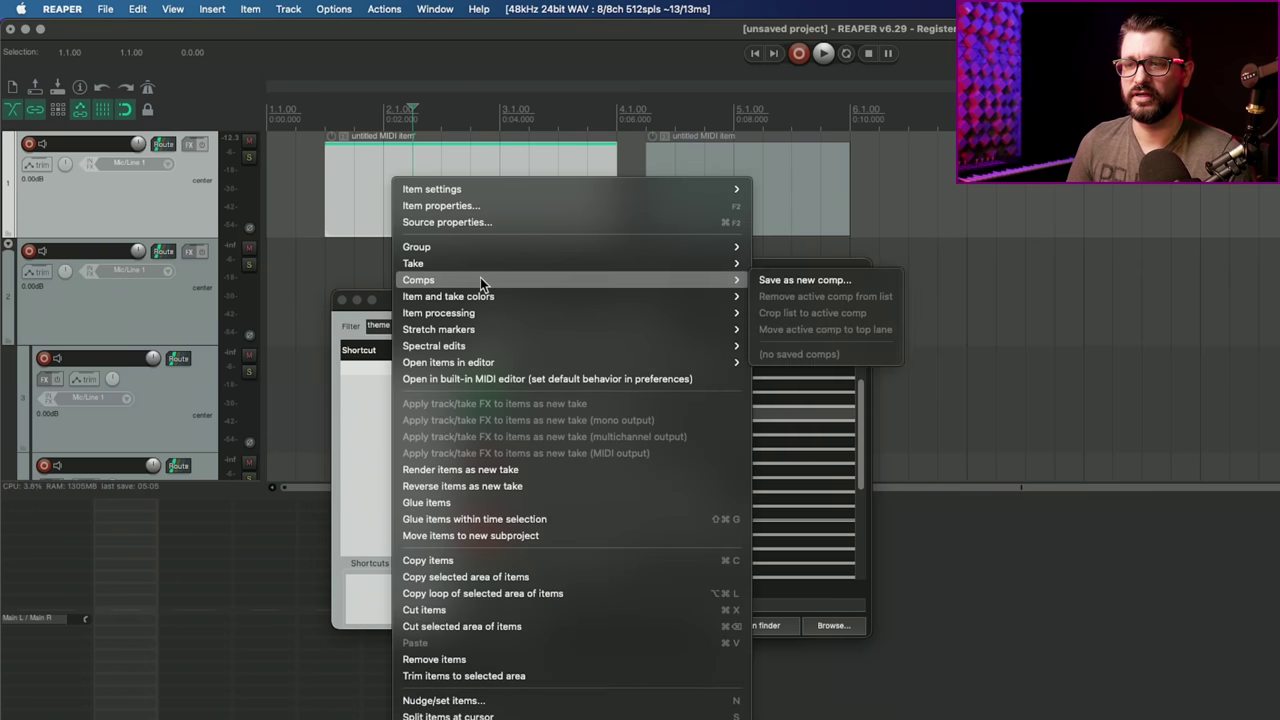
pyautogui.moveTo(485, 268)
pyautogui.moveTo(490, 296)
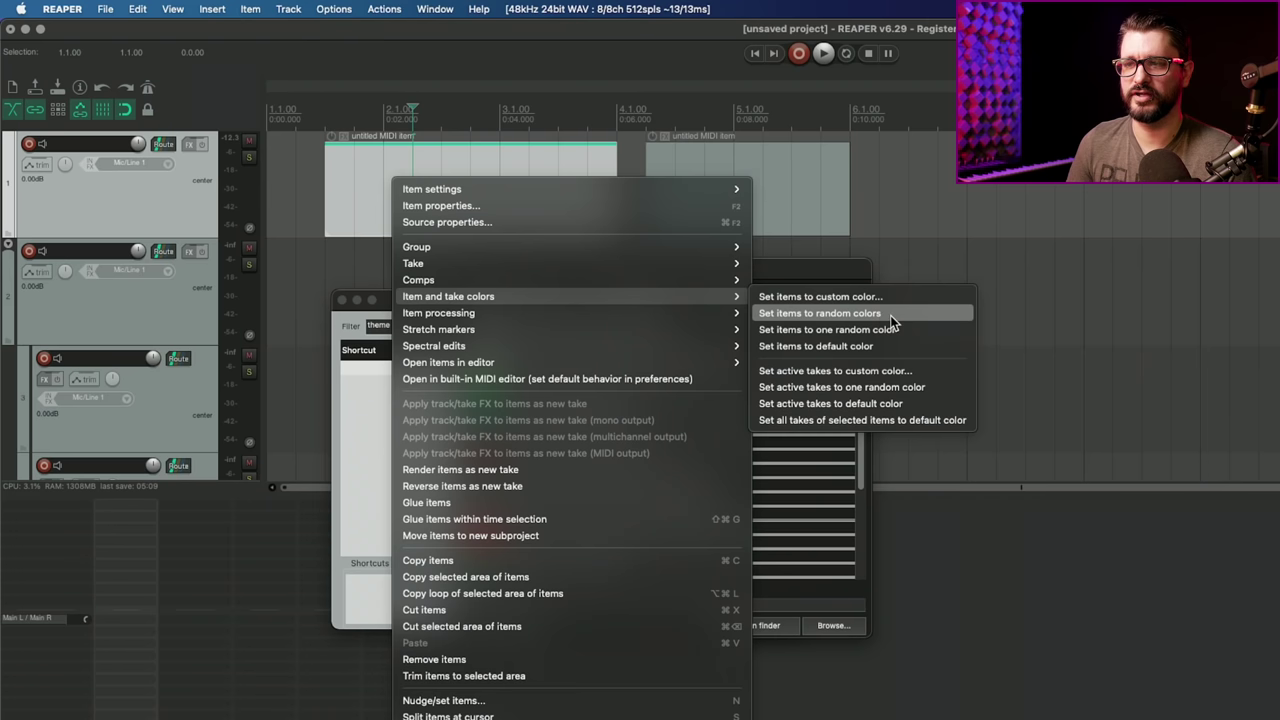
pyautogui.click(889, 314)
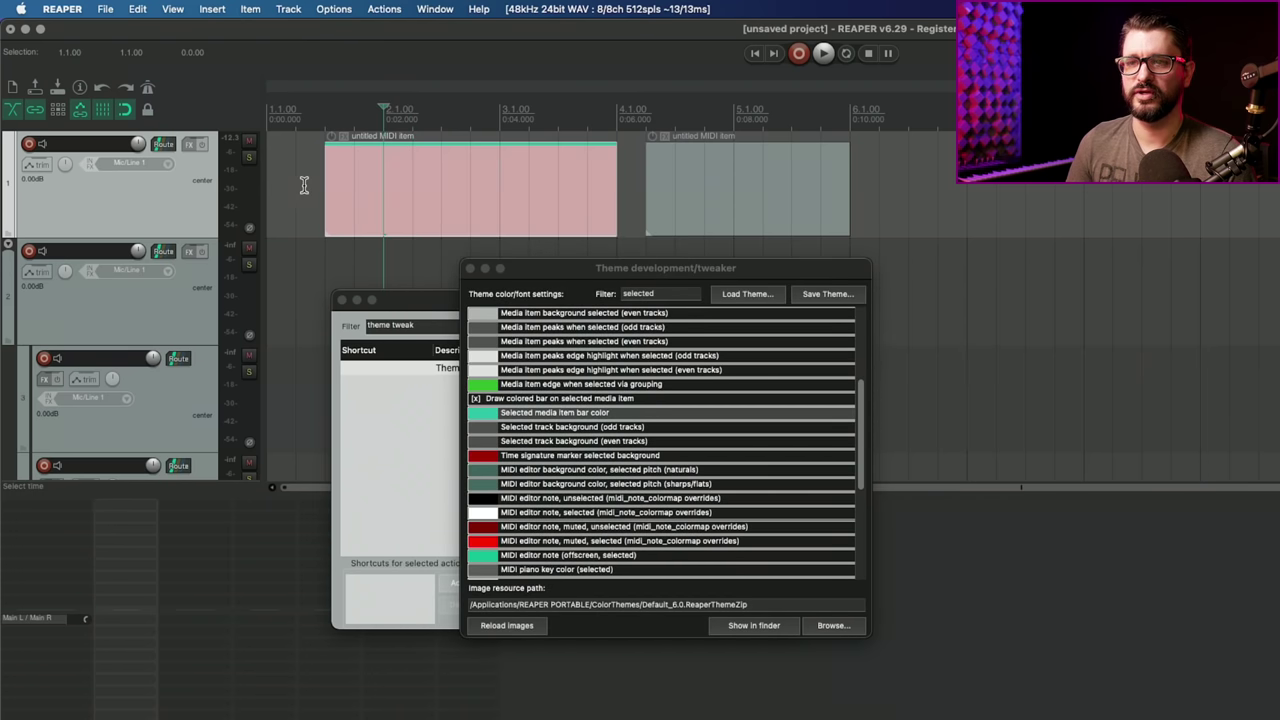
pyautogui.click(680, 209)
pyautogui.click(523, 194)
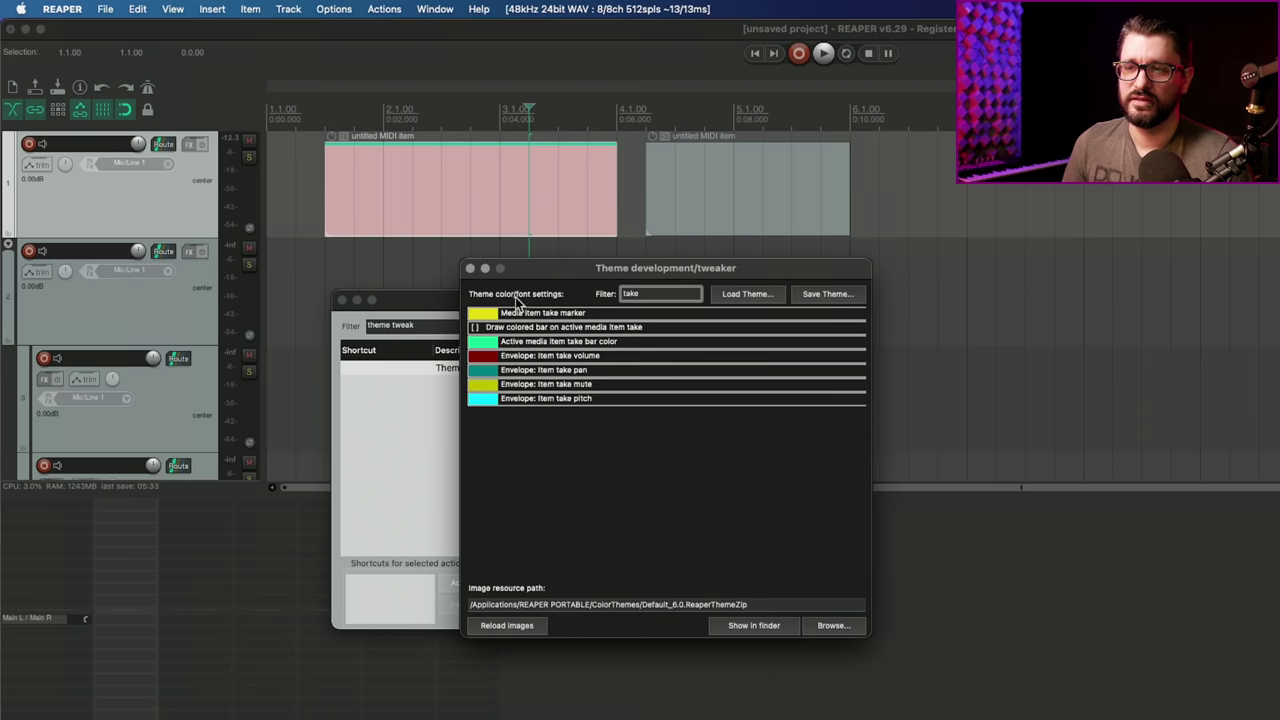
# Enable the coloured bar on the active media item take, then select the pink MIDI item.
pyautogui.click(474, 328)
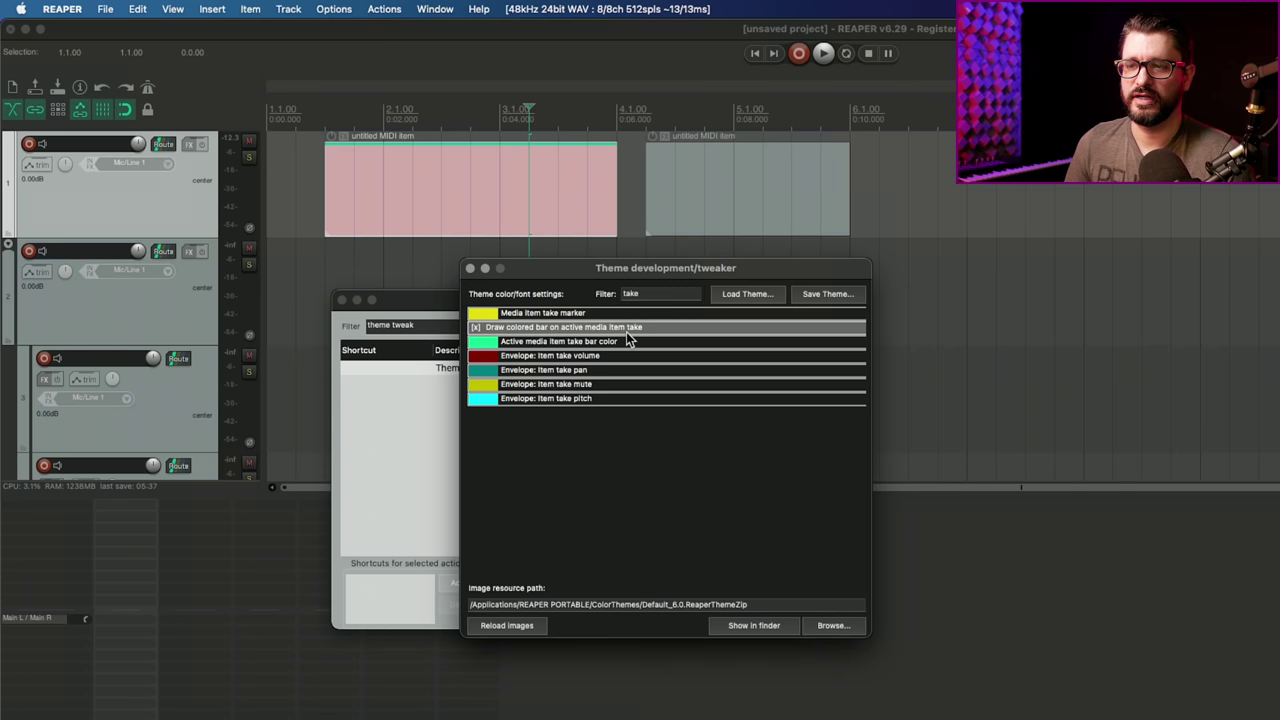
pyautogui.click(433, 211)
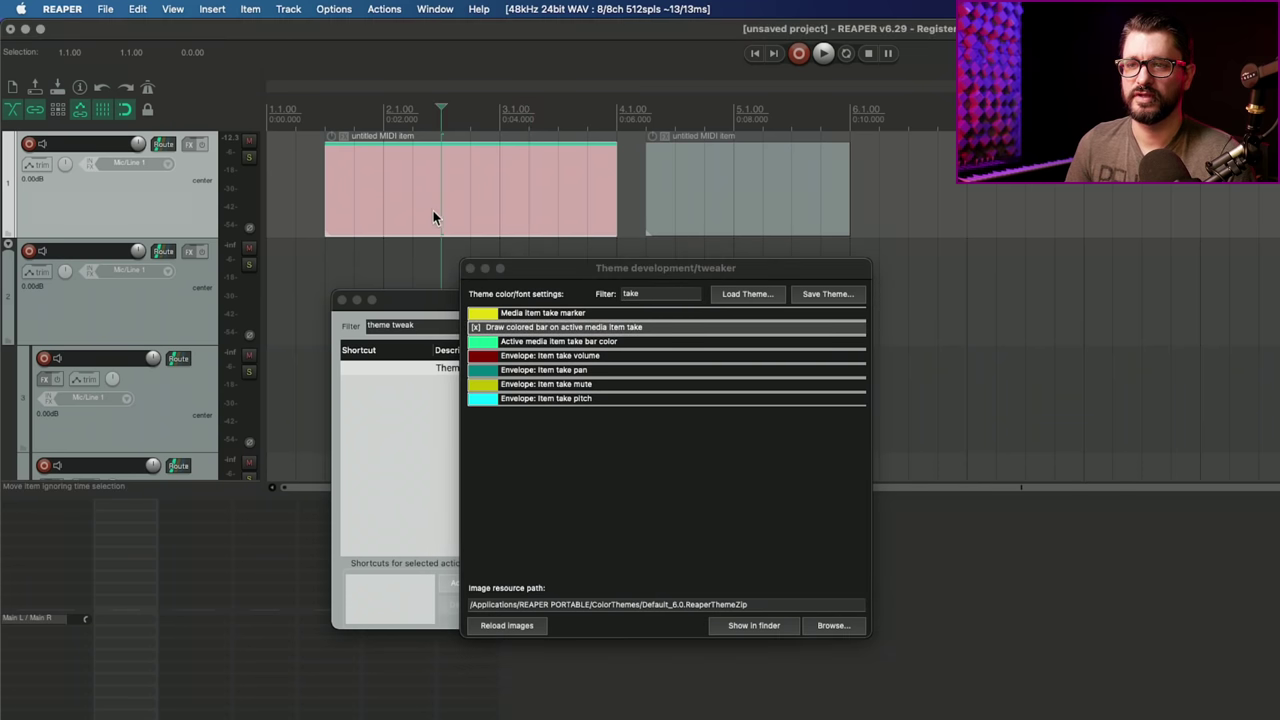
pyautogui.click(424, 205)
pyautogui.click(696, 195)
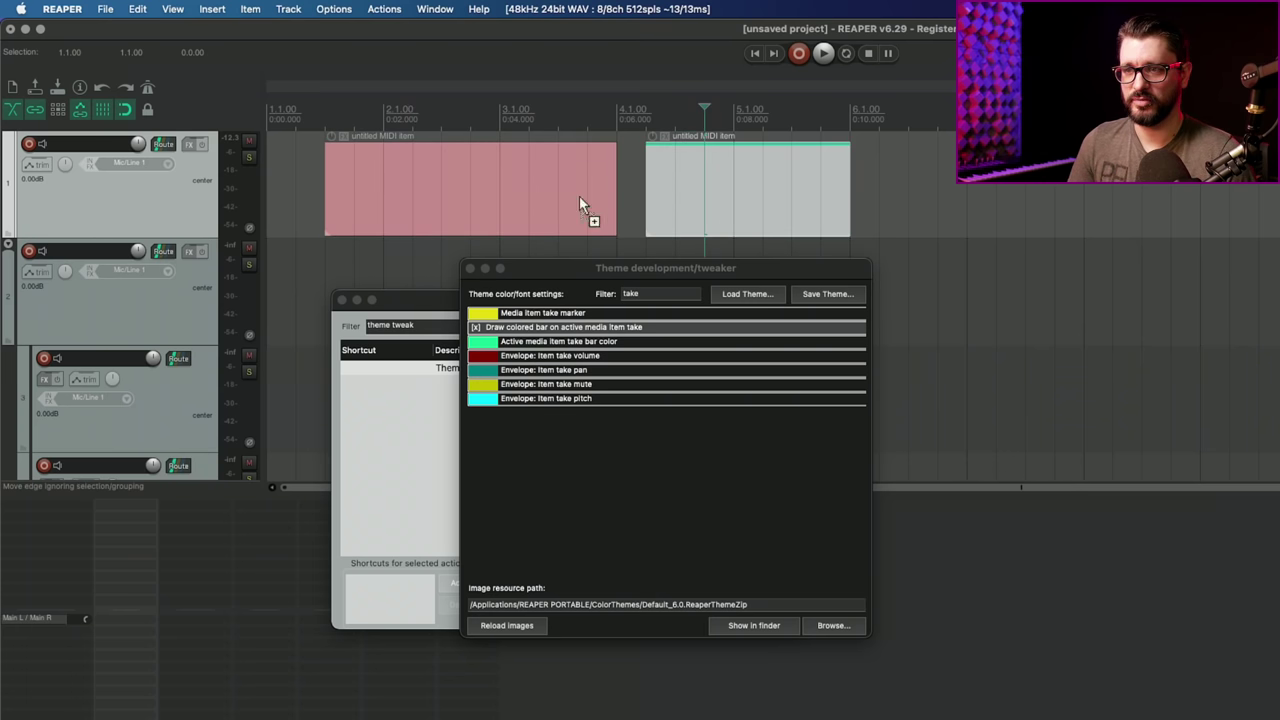
pyautogui.click(352, 190)
pyautogui.rightClick(359, 188)
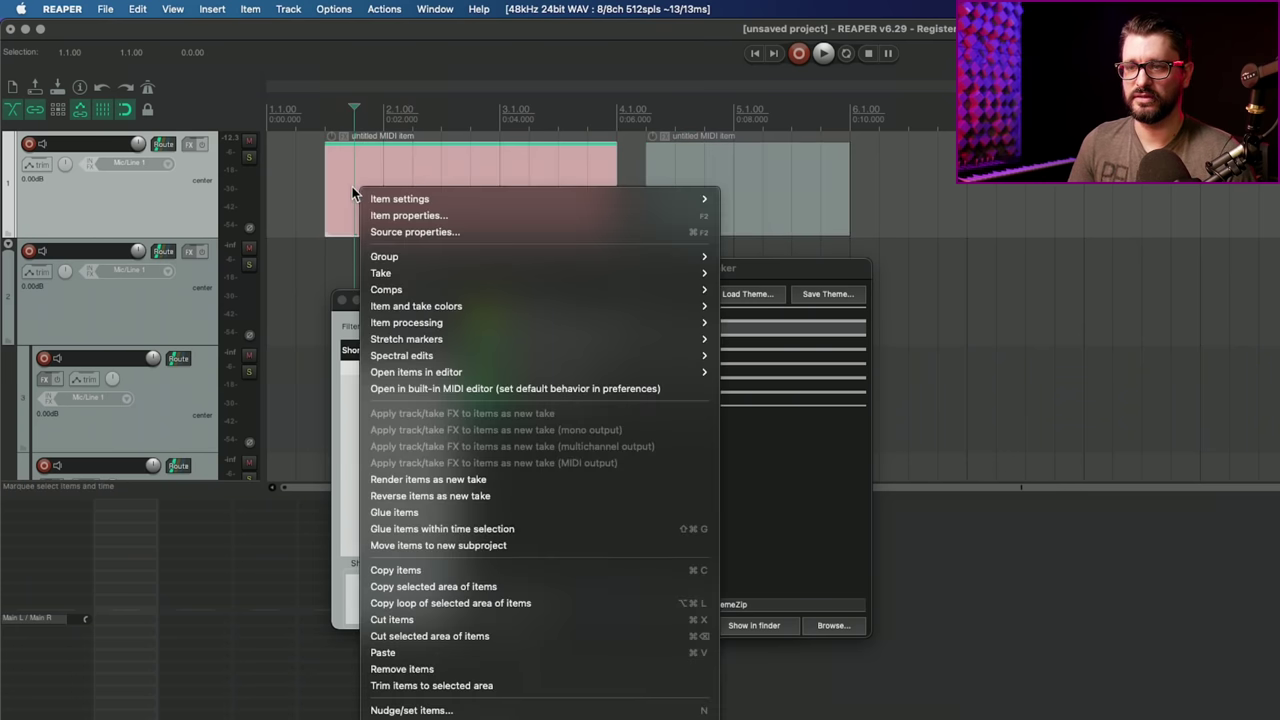
pyautogui.press('Escape')
# Run the 'Paste as takes in items' action on the pink MIDI item.
pyautogui.hotkey('shift', '/')
pyautogui.write('paste takes')
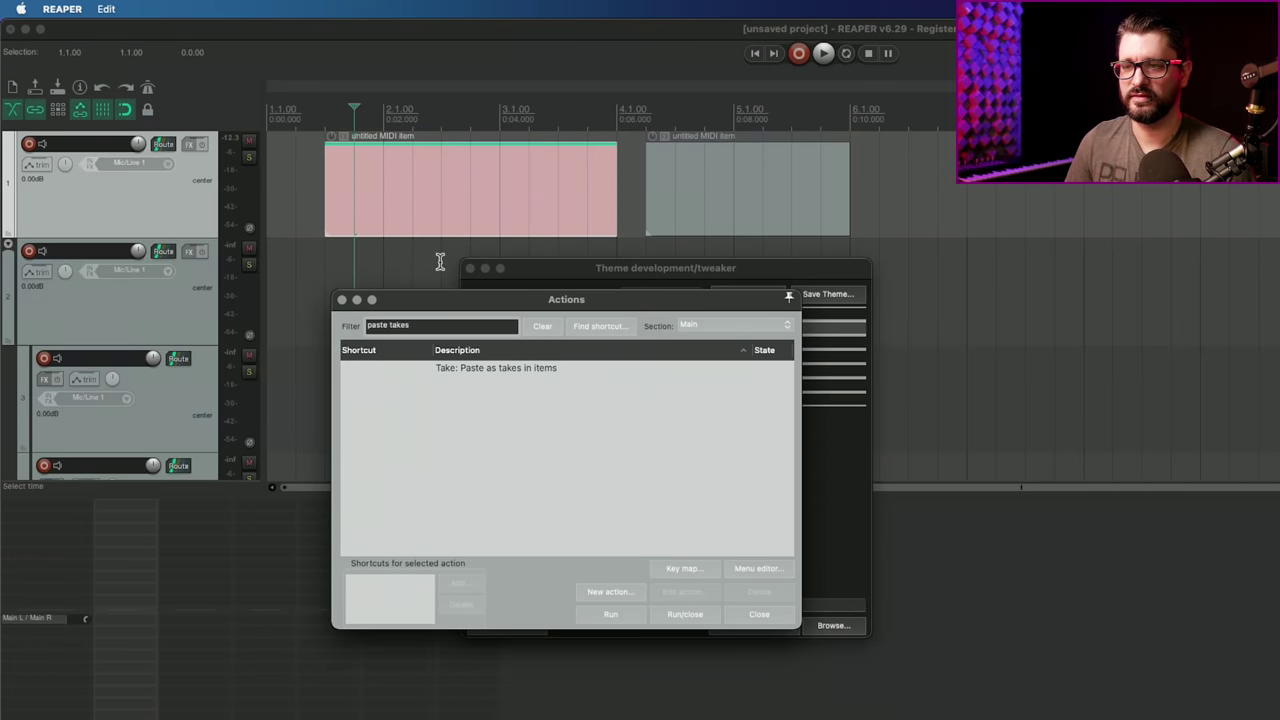
pyautogui.click(538, 368)
pyautogui.click(612, 614)
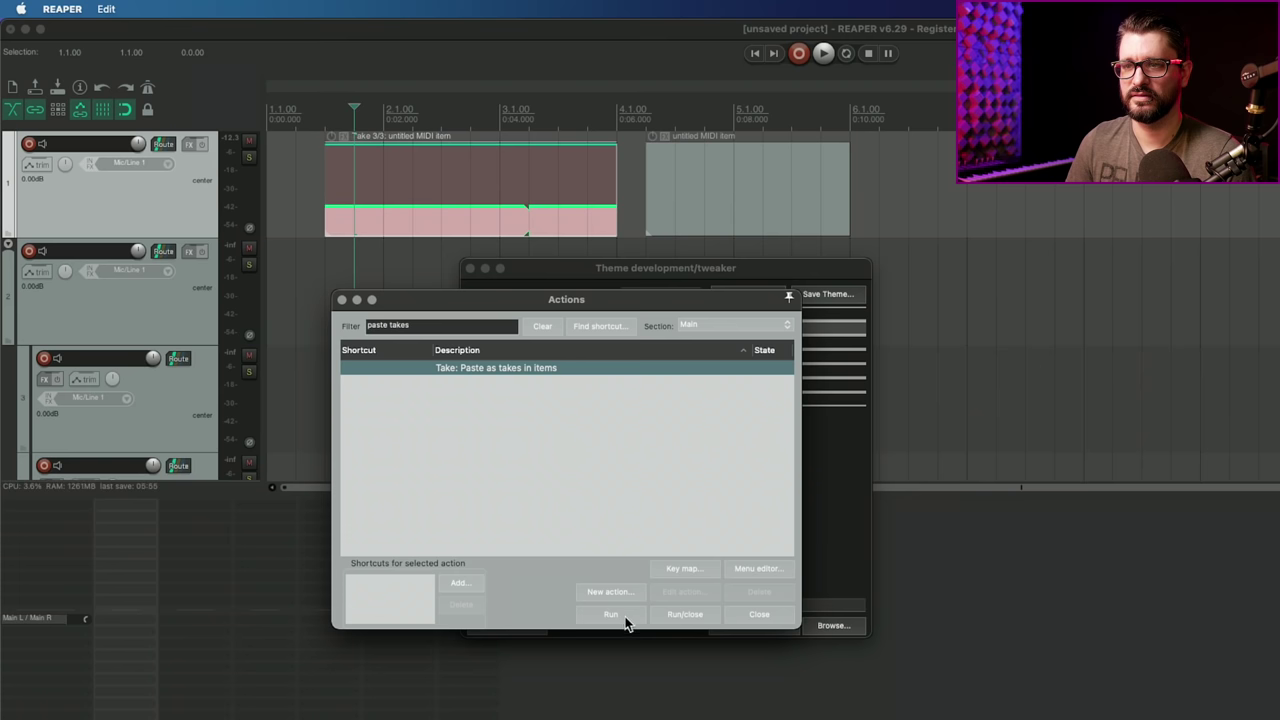
pyautogui.click(759, 614)
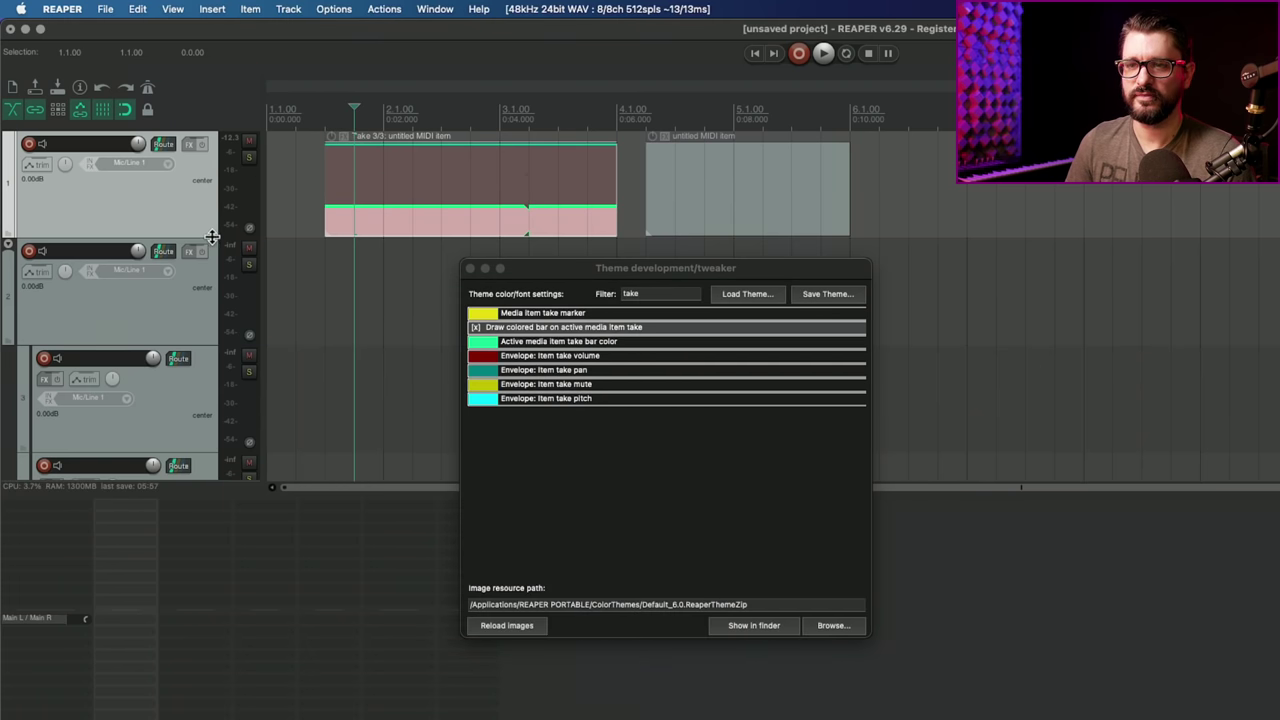
# Make track 1 taller to show all three takes and set take 2 active with its coloured bar.
pyautogui.moveTo(211, 236); pyautogui.dragTo(211, 338)
pyautogui.moveTo(586, 270); pyautogui.dragTo(574, 408)
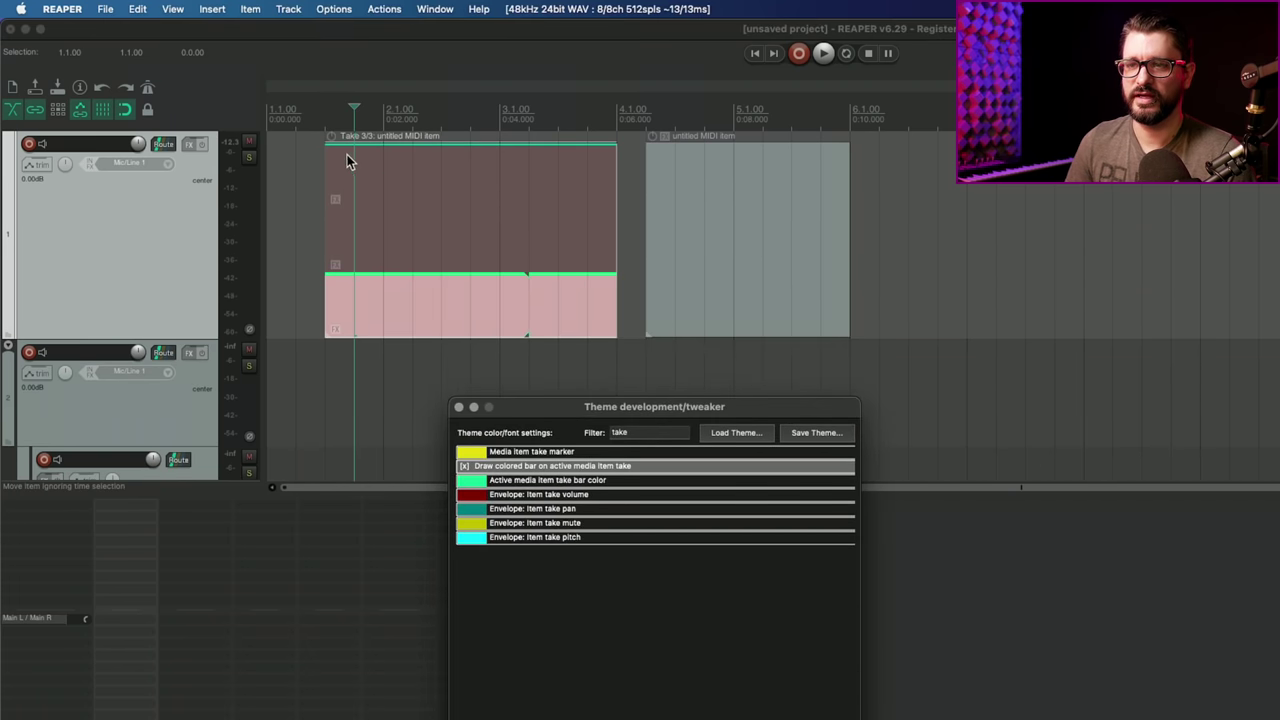
pyautogui.click(354, 293)
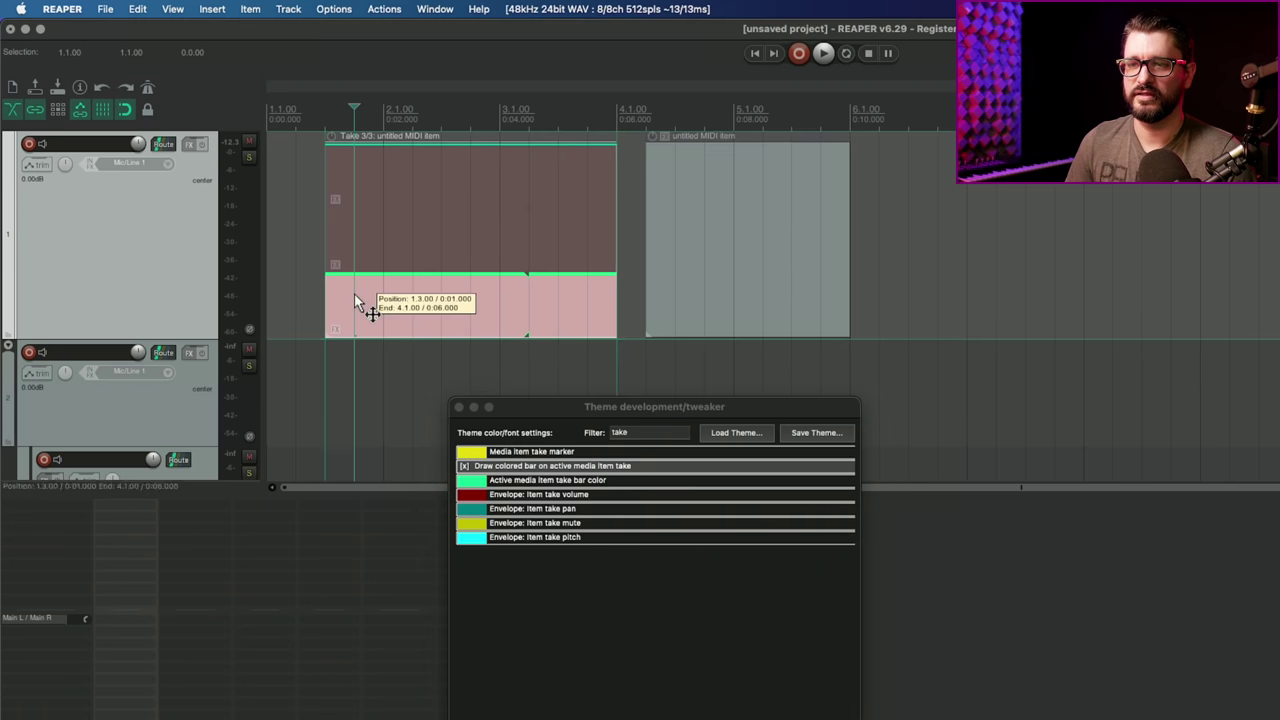
pyautogui.click(390, 255)
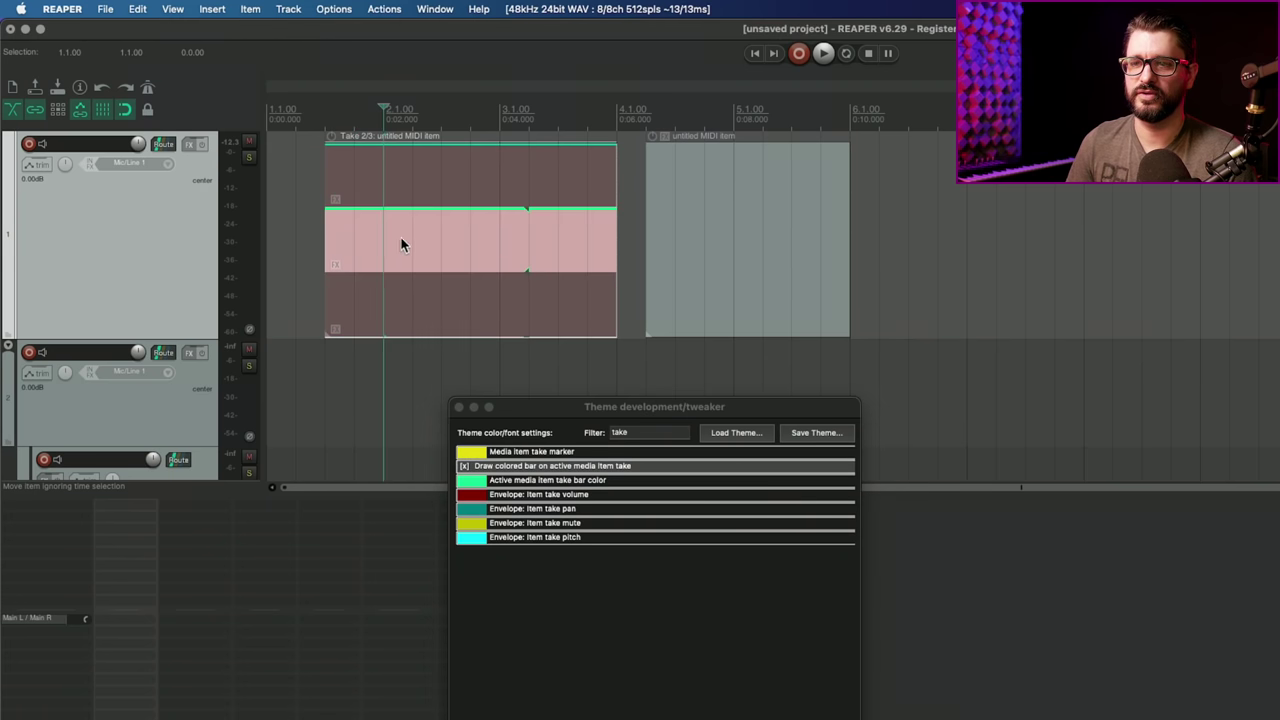
pyautogui.click(407, 195)
pyautogui.click(413, 290)
pyautogui.click(415, 240)
pyautogui.click(441, 250)
pyautogui.click(468, 470)
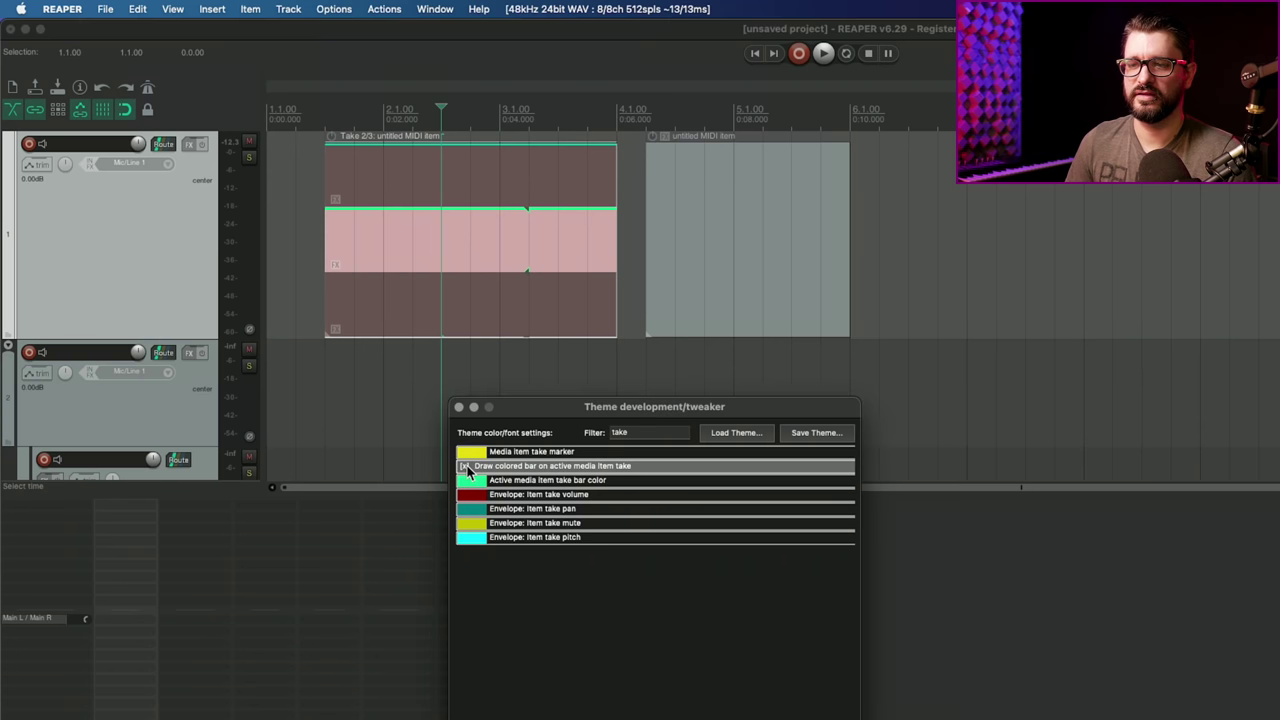
pyautogui.click(466, 468)
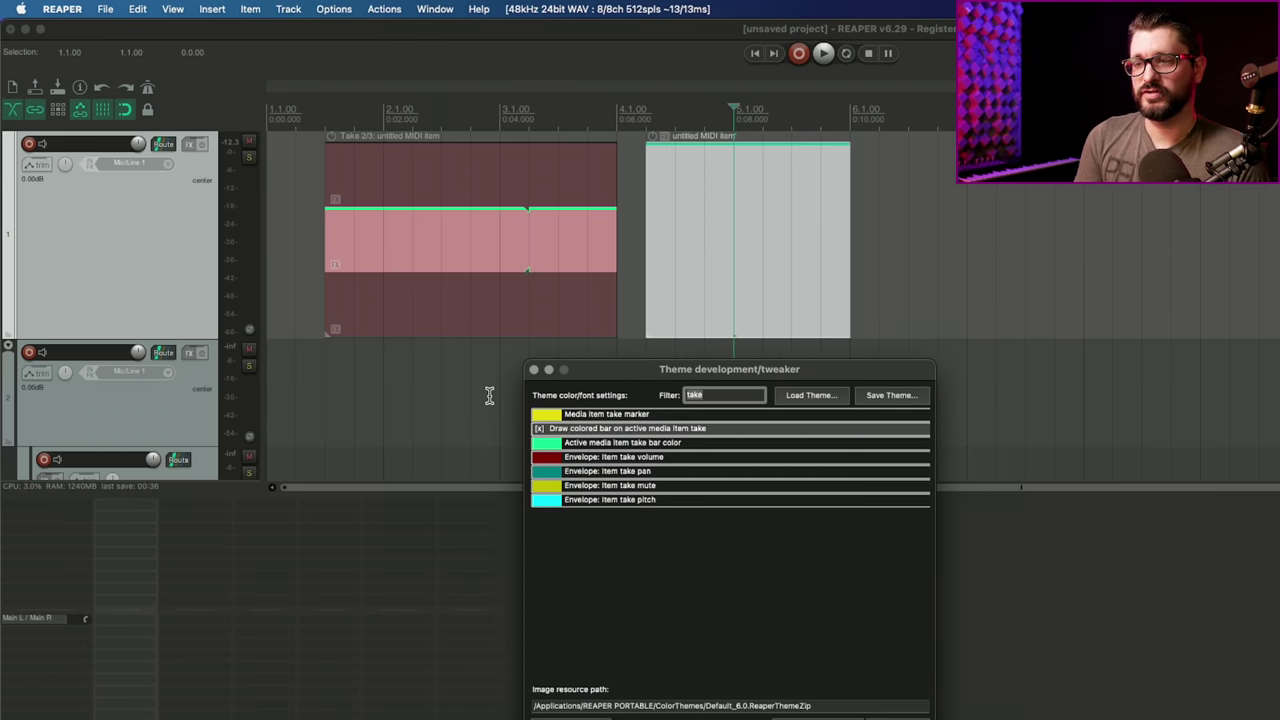
# Filter the theme tweaker for 'grid' and brighten the start-of-beats grid line colour to full.
pyautogui.write('gr')
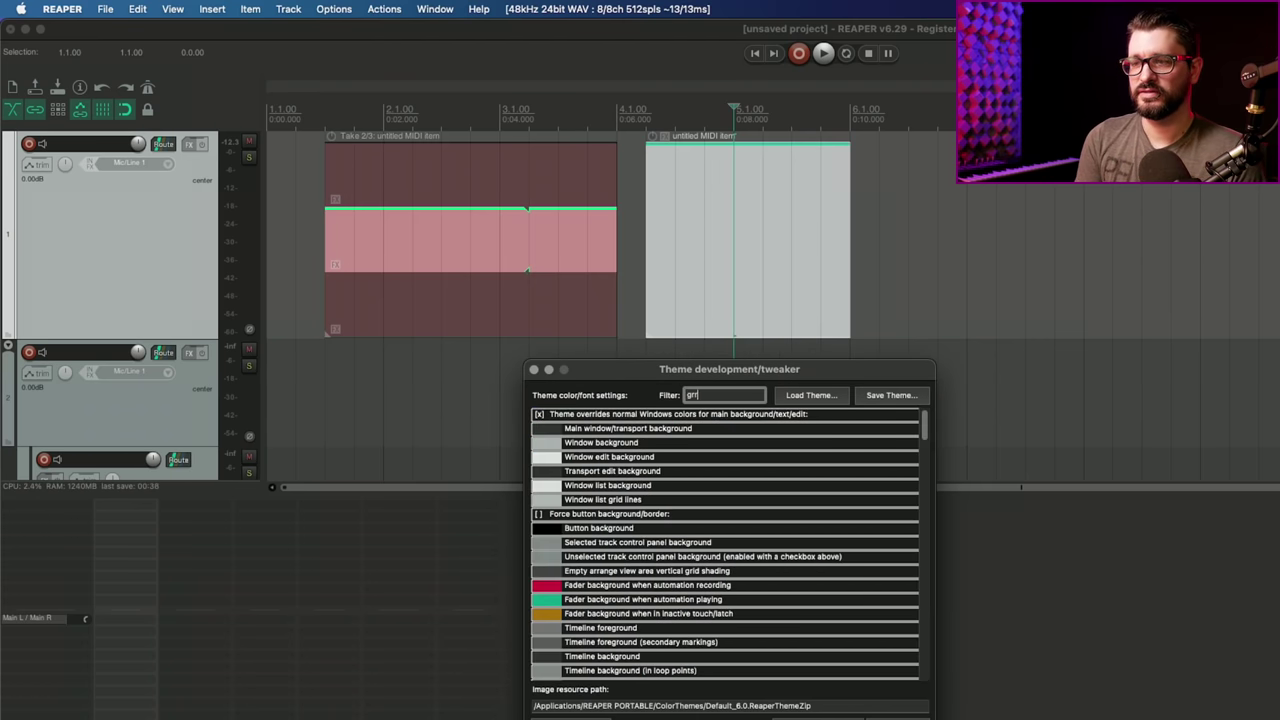
pyautogui.write('rid')
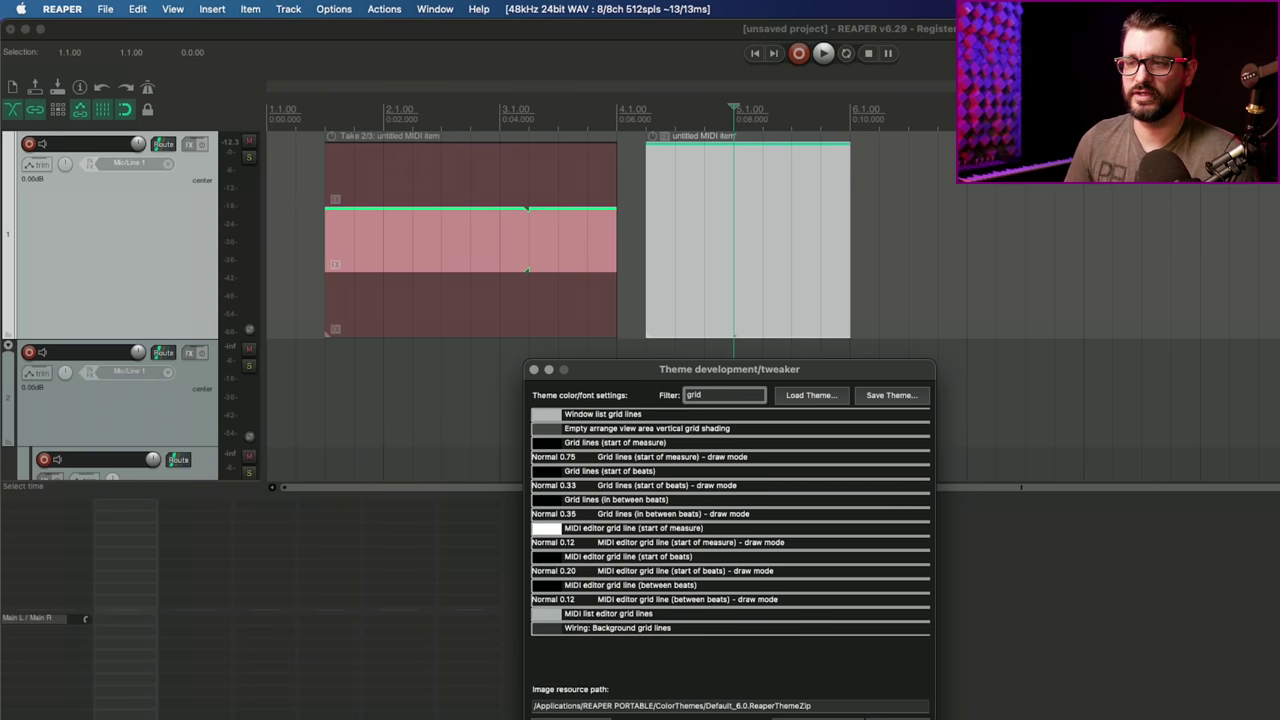
pyautogui.doubleClick(553, 472)
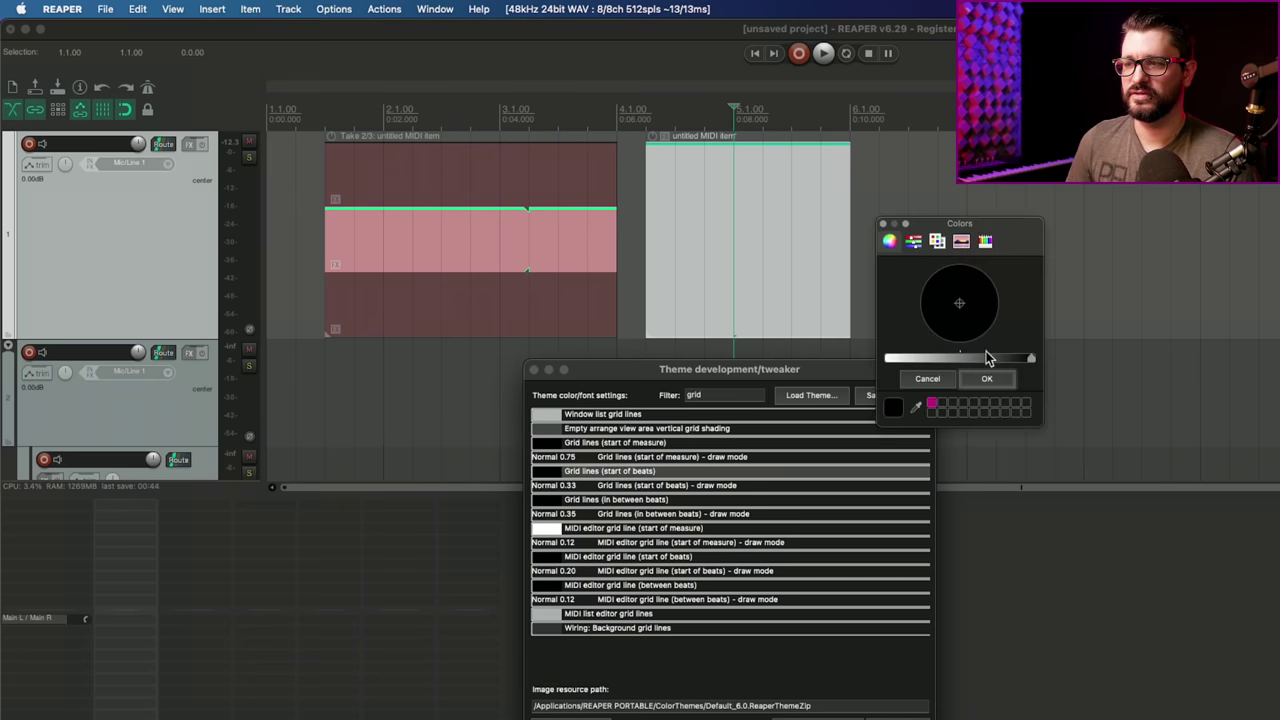
pyautogui.click(1024, 358)
pyautogui.click(987, 378)
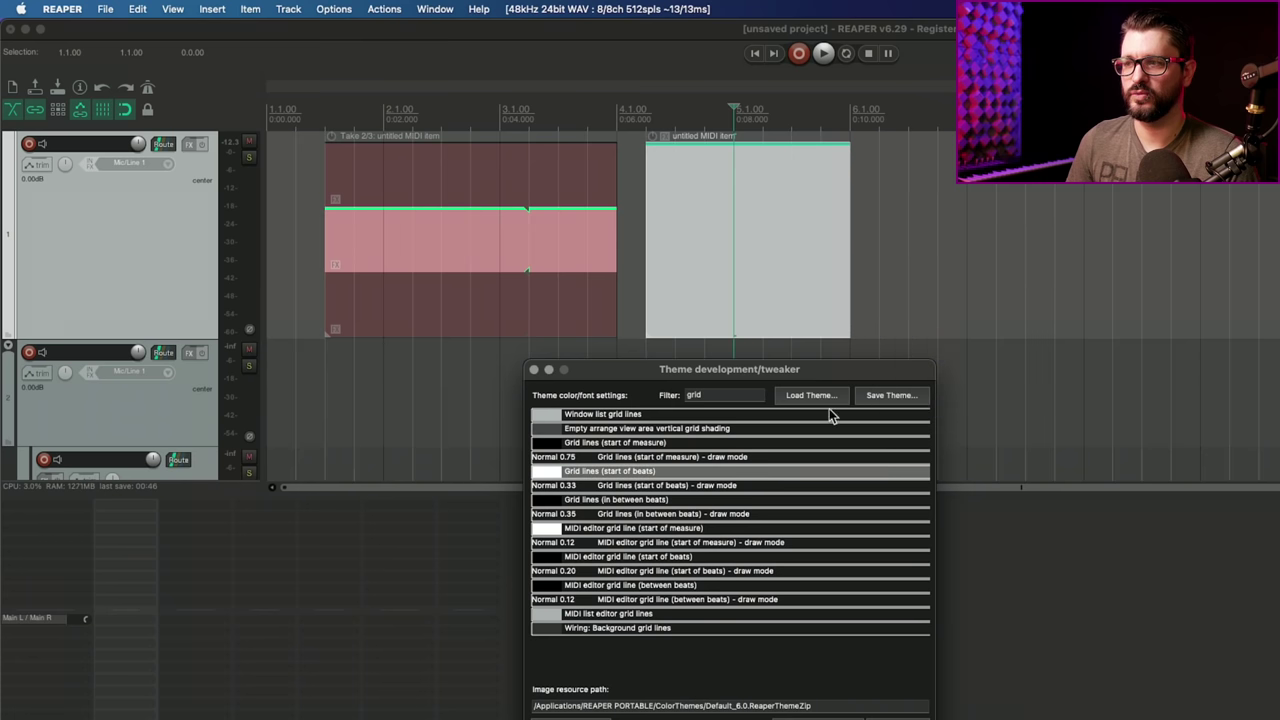
# Set the in-between-beat grid lines to white, leaving the MIDI editor grid colour unchanged.
pyautogui.doubleClick(552, 500)
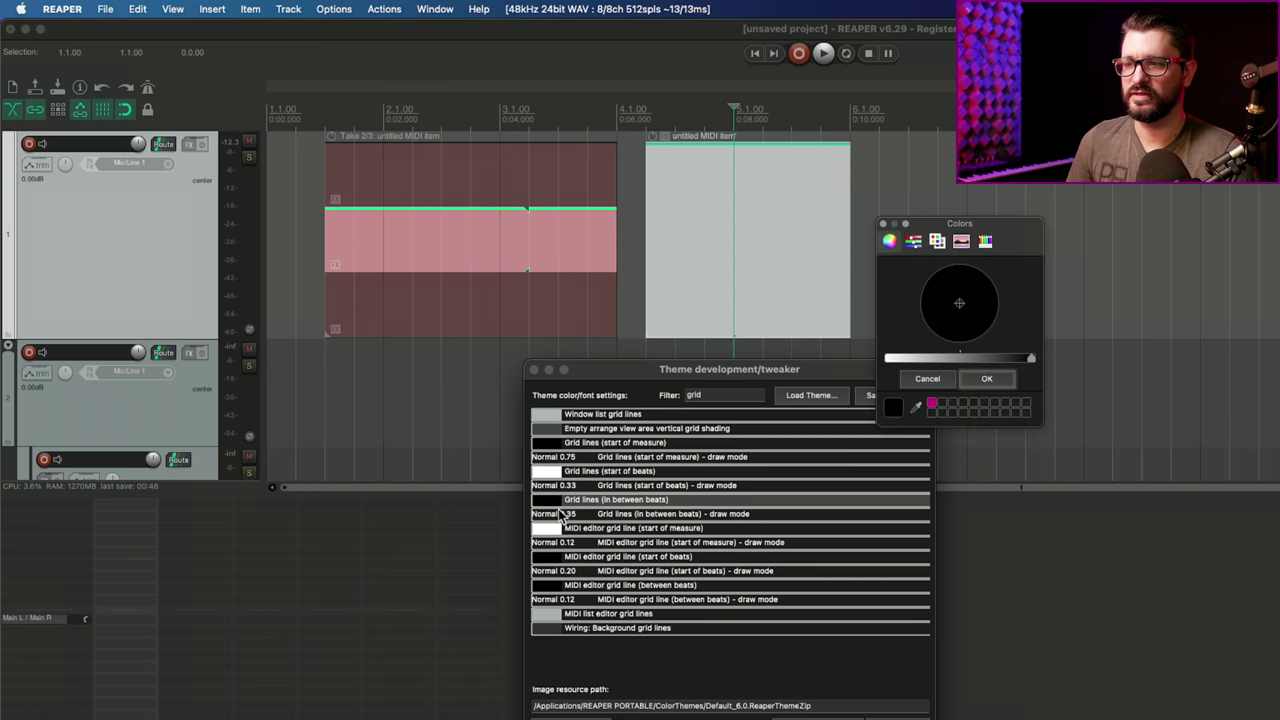
pyautogui.click(1020, 358)
pyautogui.click(987, 378)
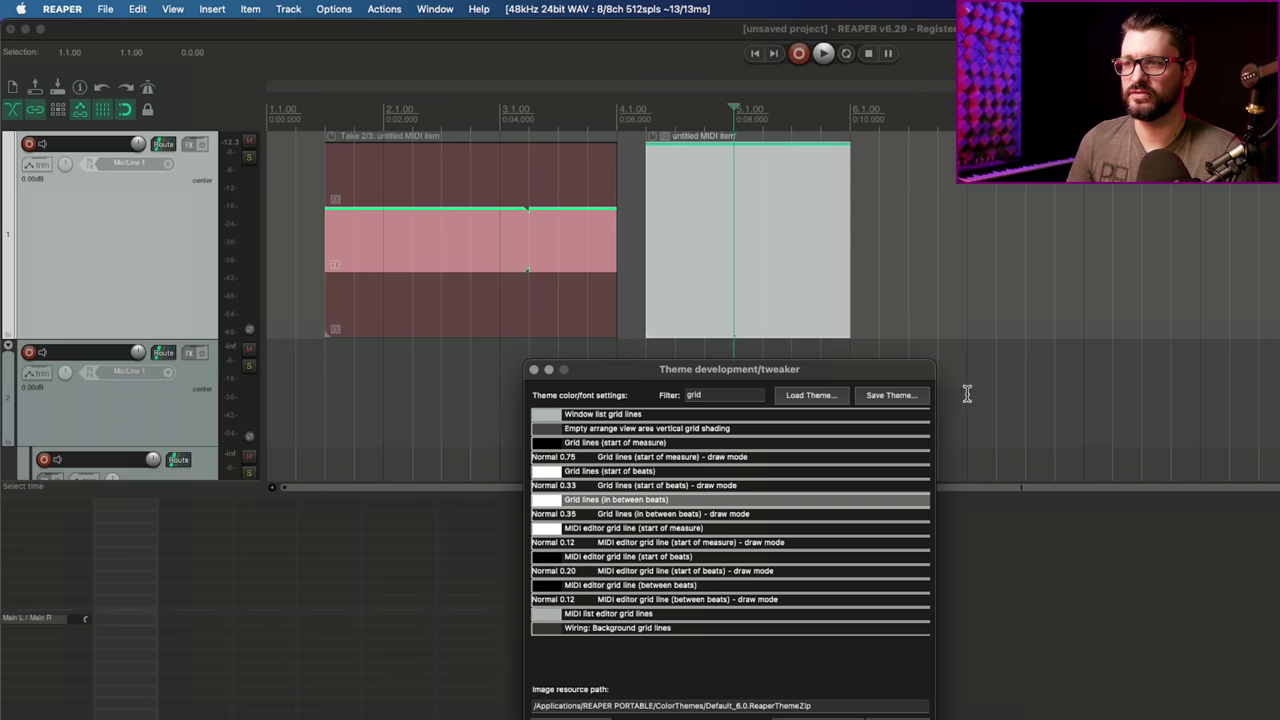
pyautogui.doubleClick(548, 562)
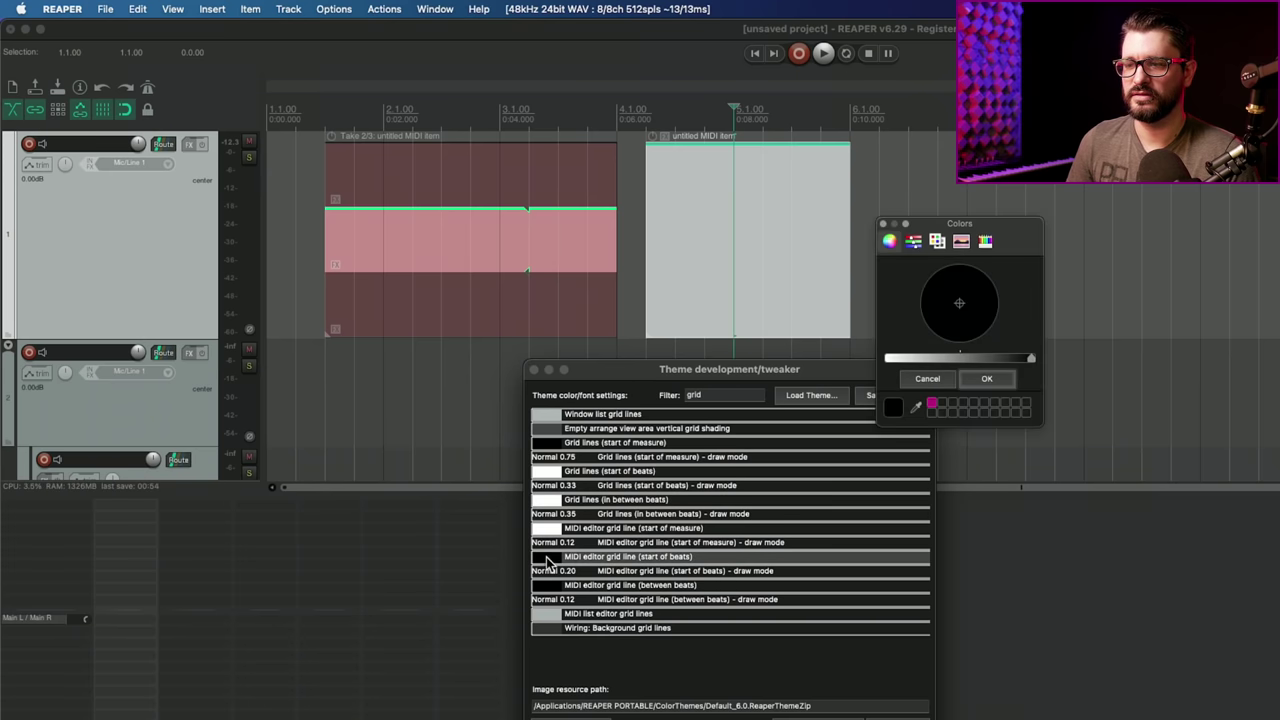
pyautogui.click(924, 380)
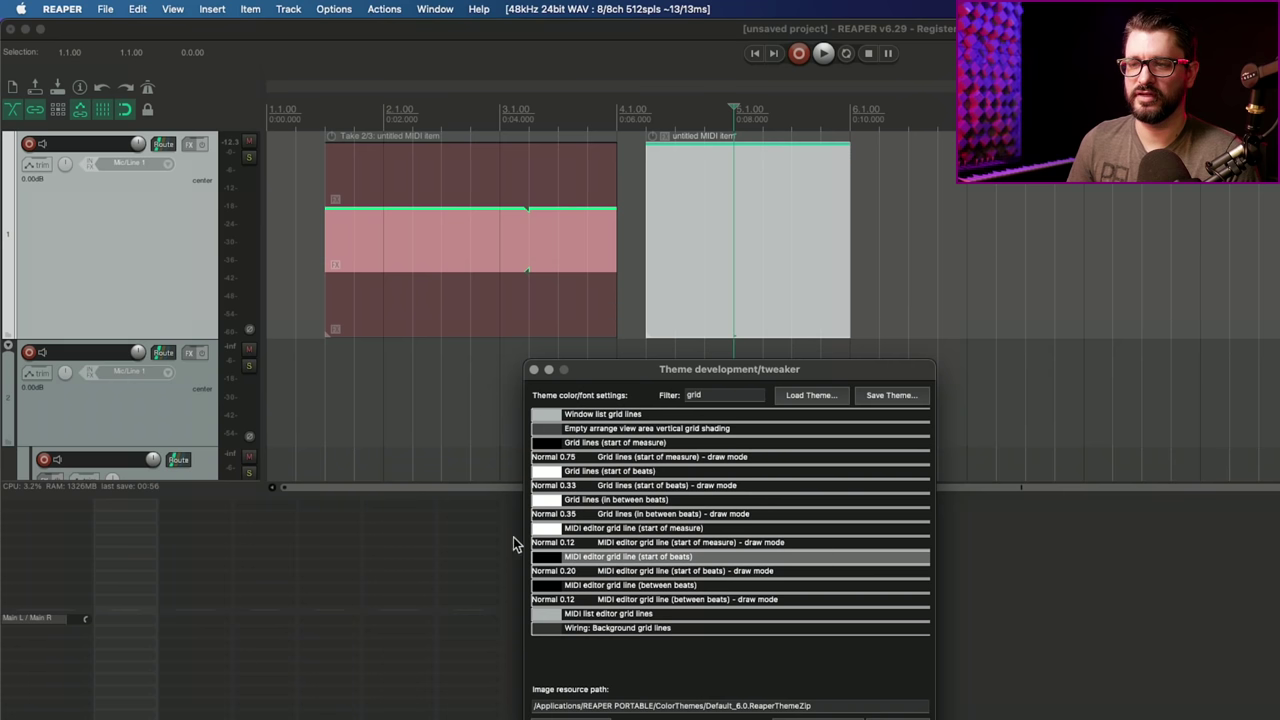
# Colour the measure-start grid lines magenta and check the result in the arrange view.
pyautogui.doubleClick(550, 443)
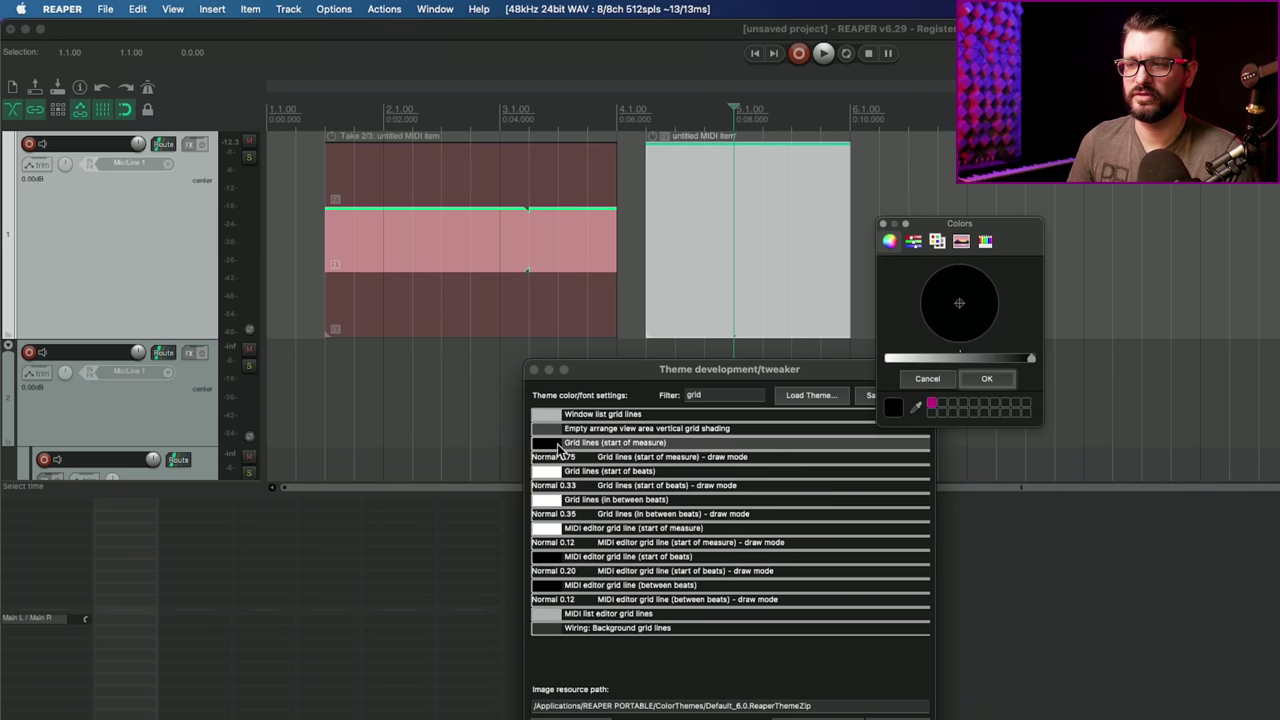
pyautogui.moveTo(972, 362); pyautogui.dragTo(895, 360)
pyautogui.click(976, 338)
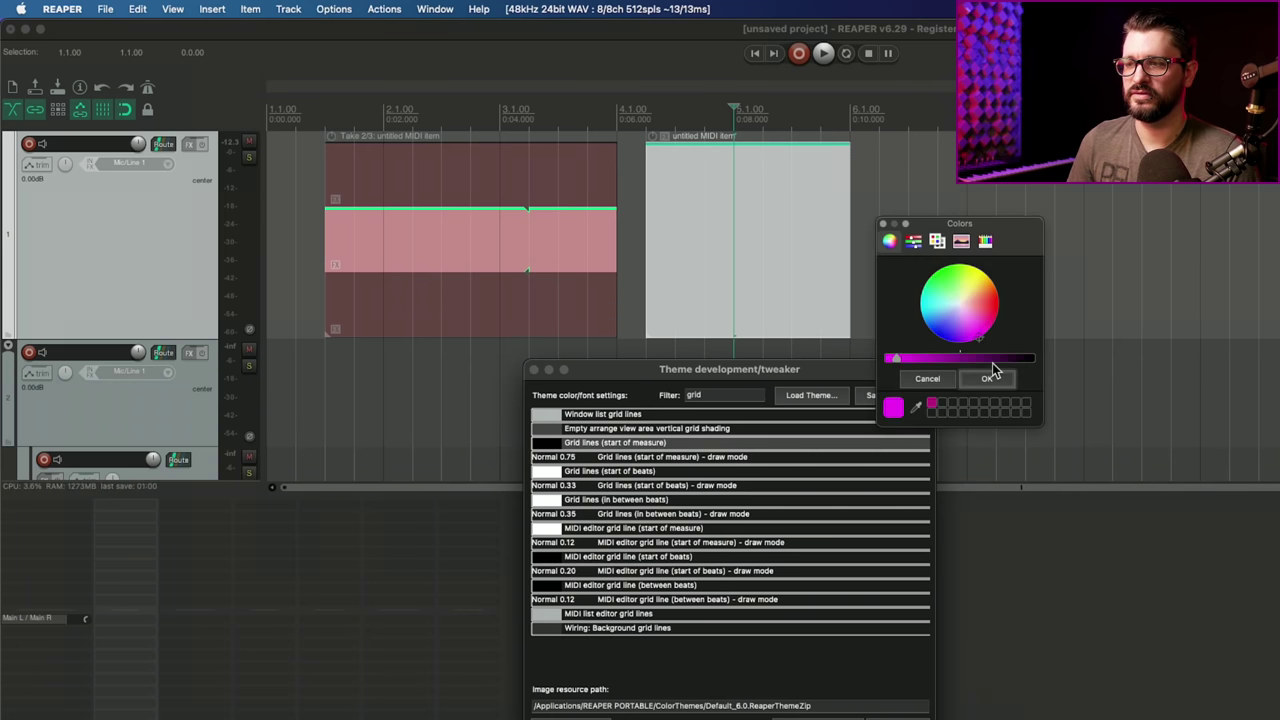
pyautogui.click(989, 378)
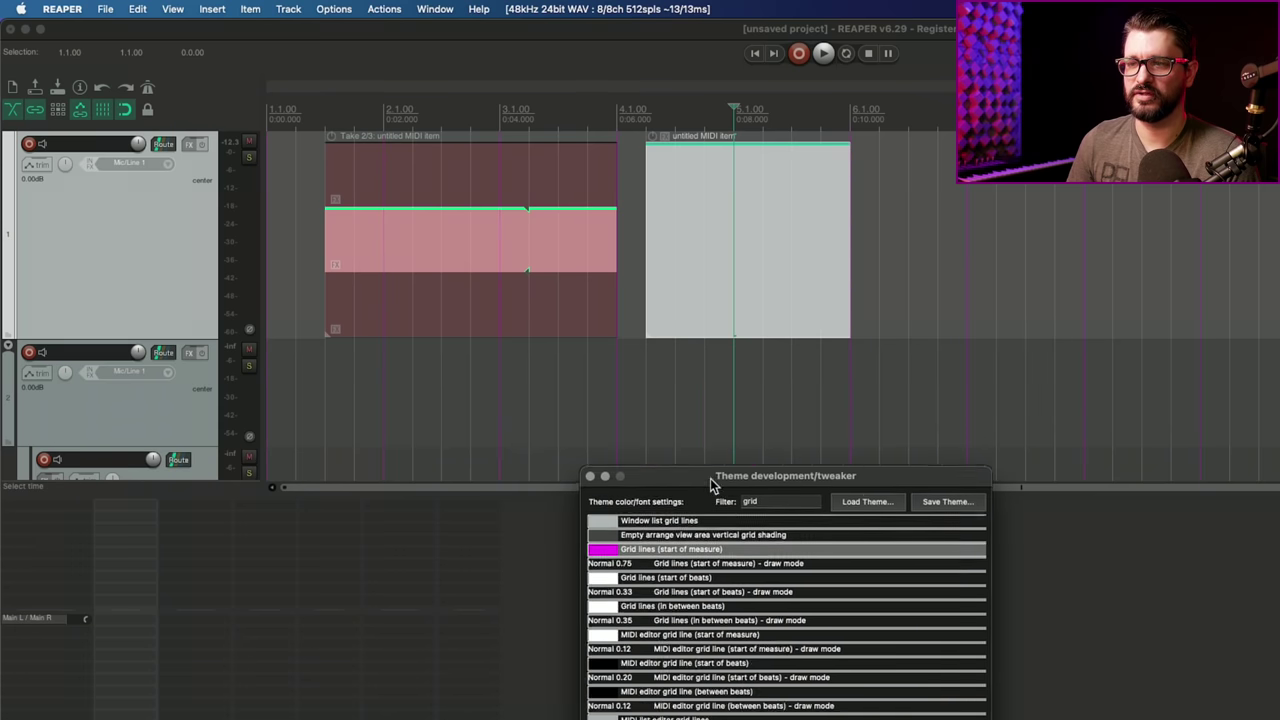
pyautogui.click(528, 376)
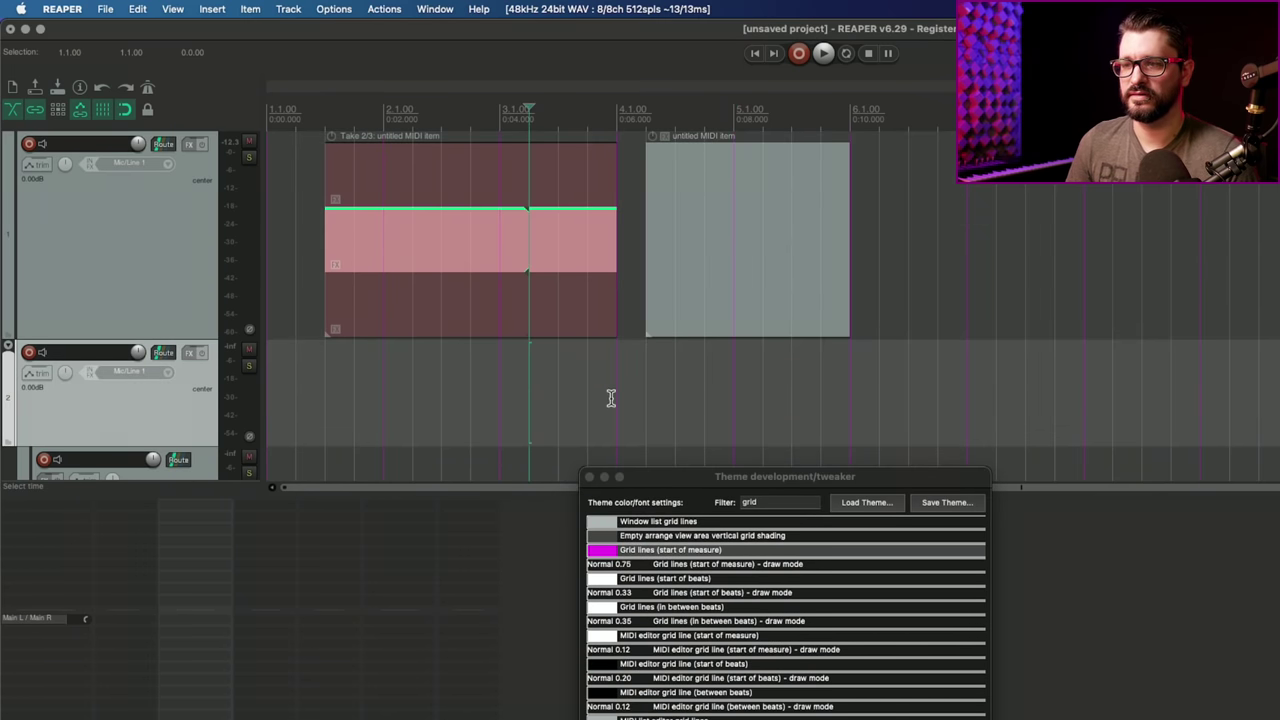
pyautogui.scroll(5, 584, 388)
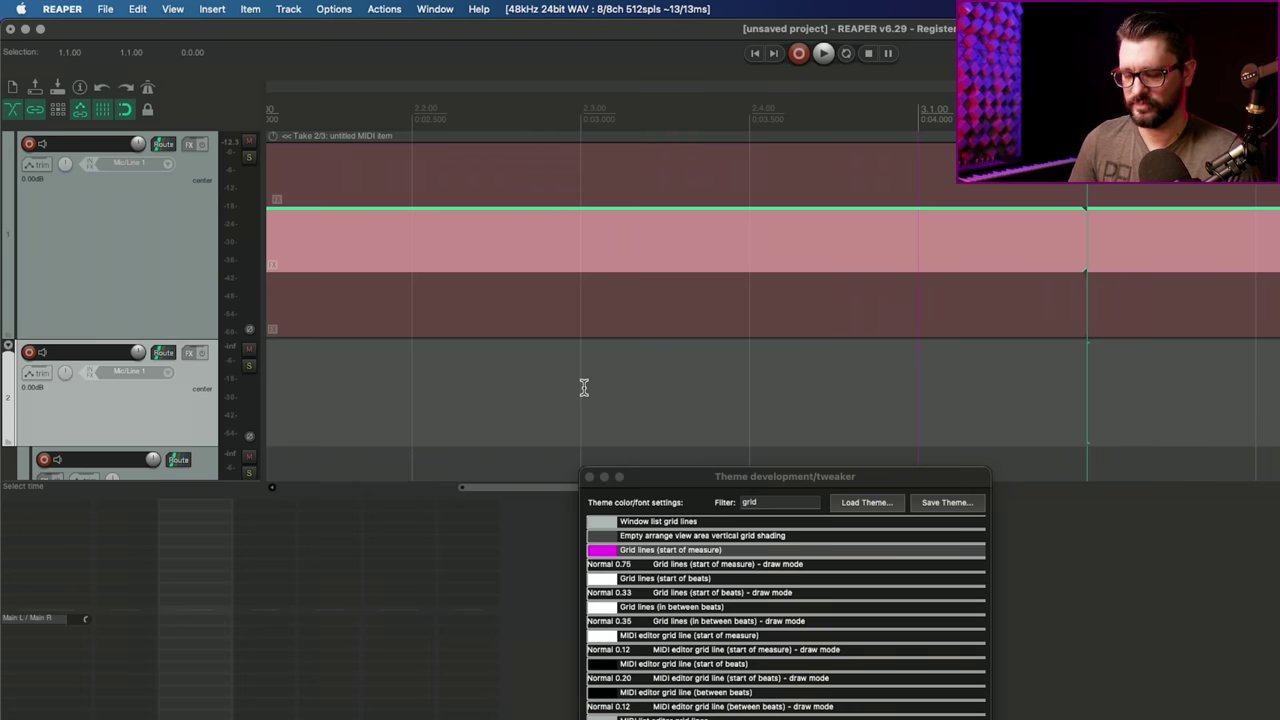
# Search Preferences for 'grid' and turn off dotted grid lines so they draw solid.
pyautogui.press('super+comma')
pyautogui.click(233, 608)
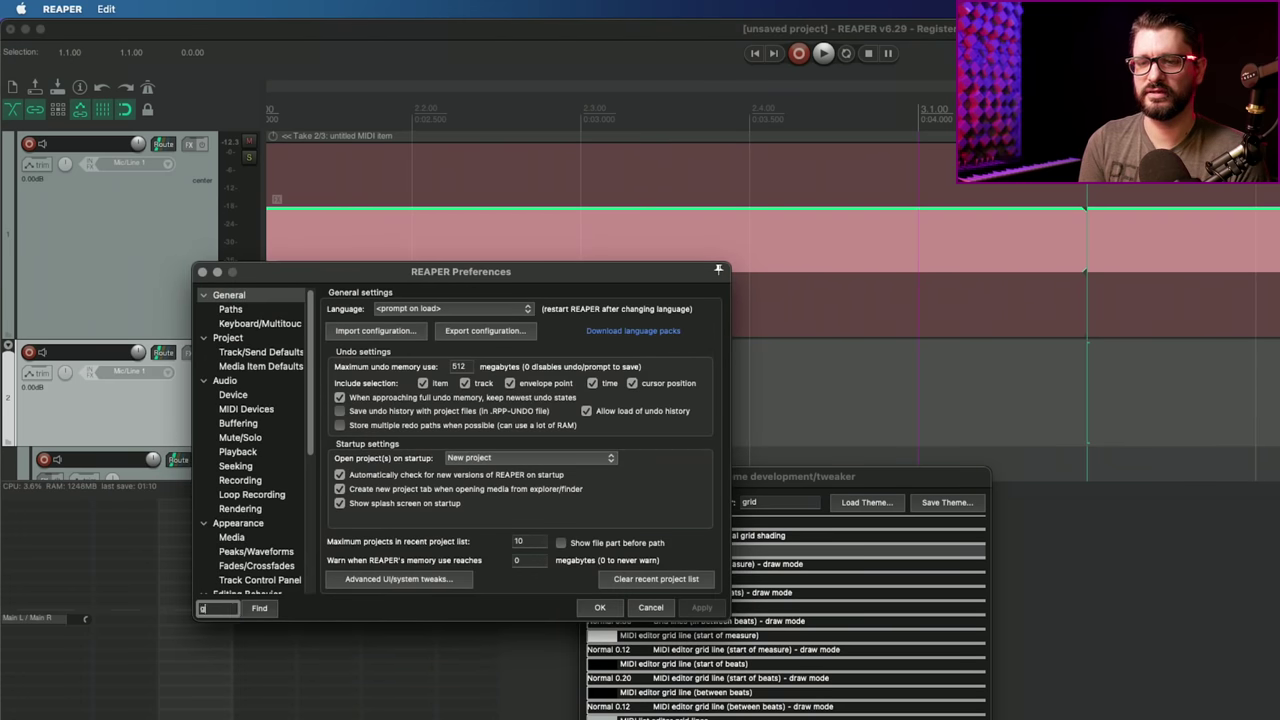
pyautogui.write('grid')
pyautogui.press('Return')
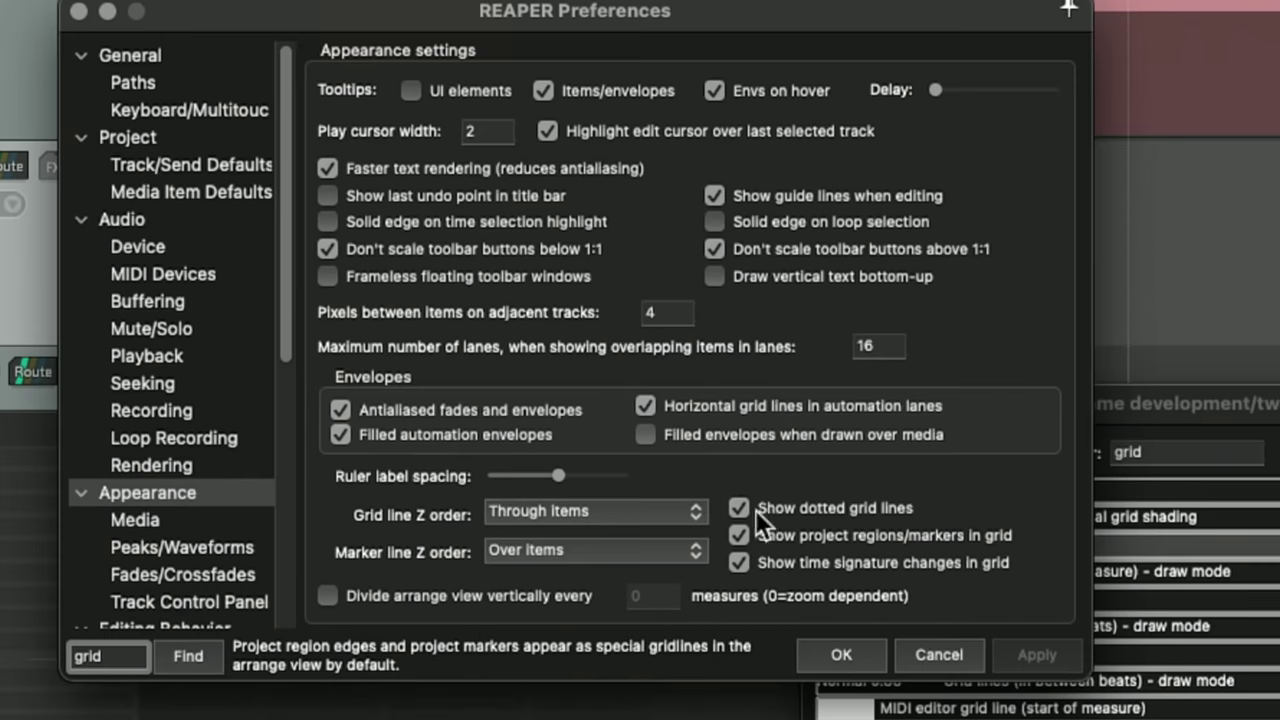
pyautogui.click(566, 532)
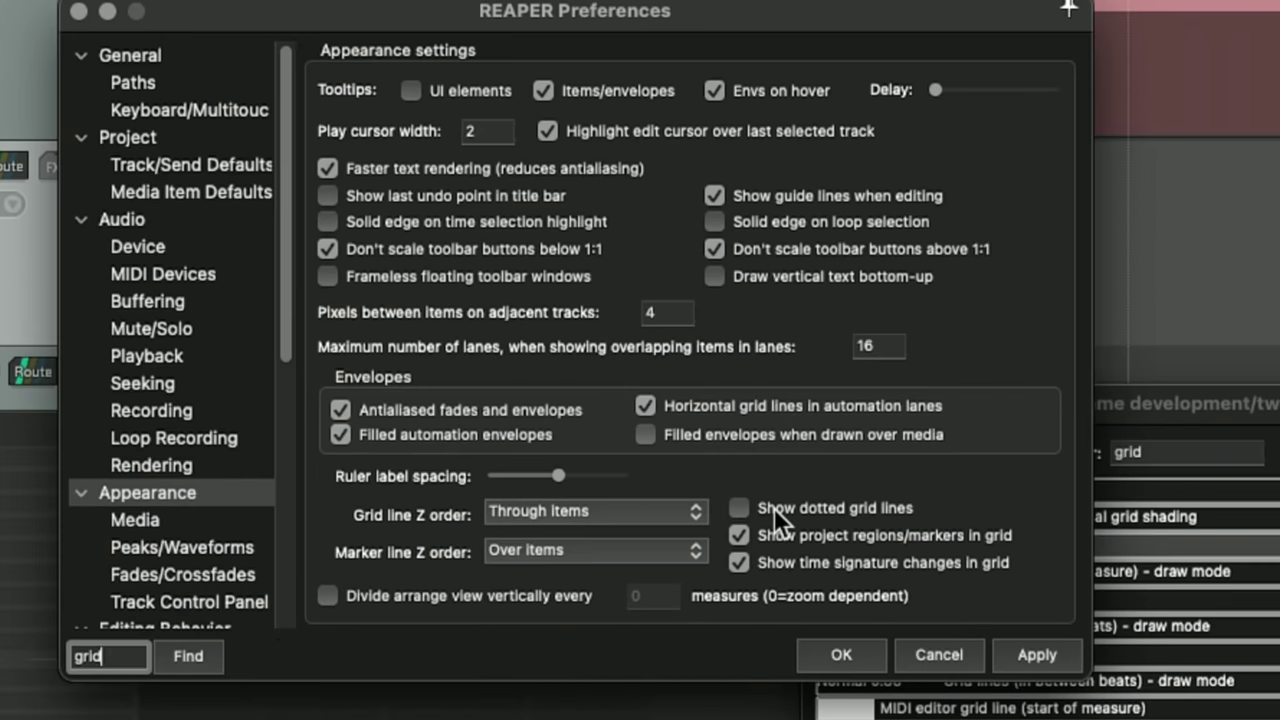
pyautogui.click(1035, 654)
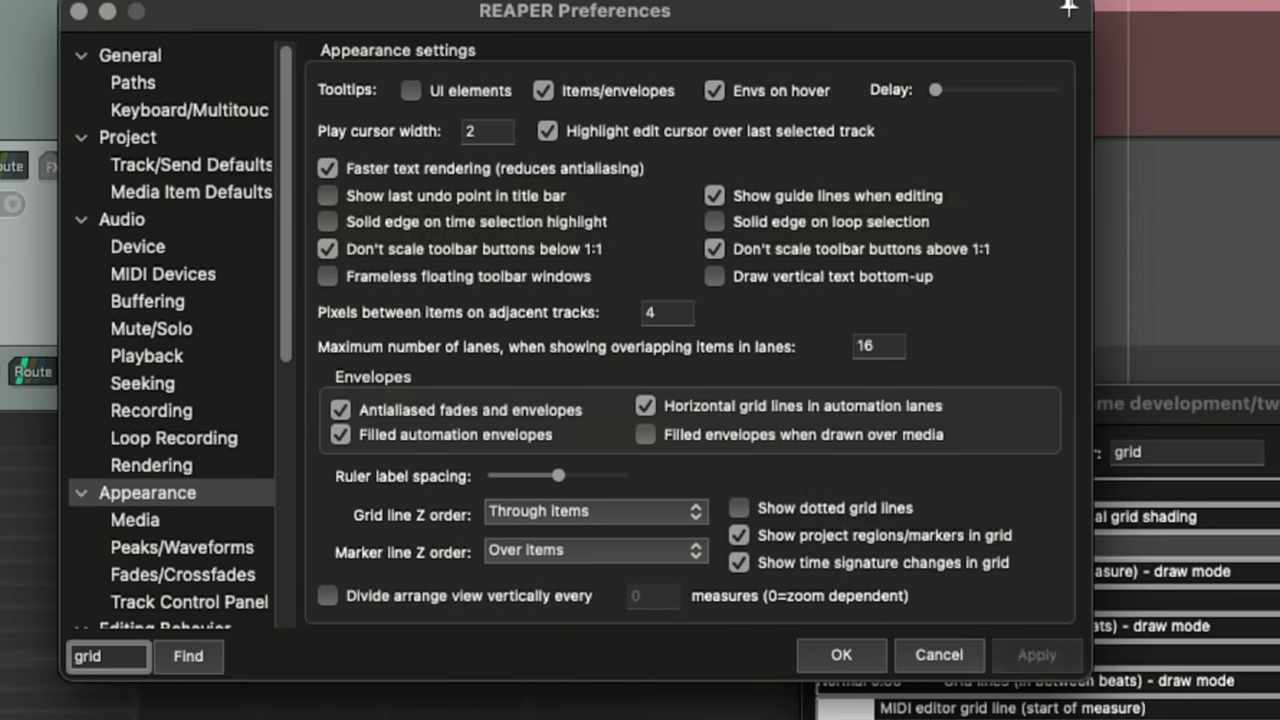
# Set the grid line Z order to Under items, after briefly trying Over items.
pyautogui.moveTo(846, 14); pyautogui.dragTo(849, 394)
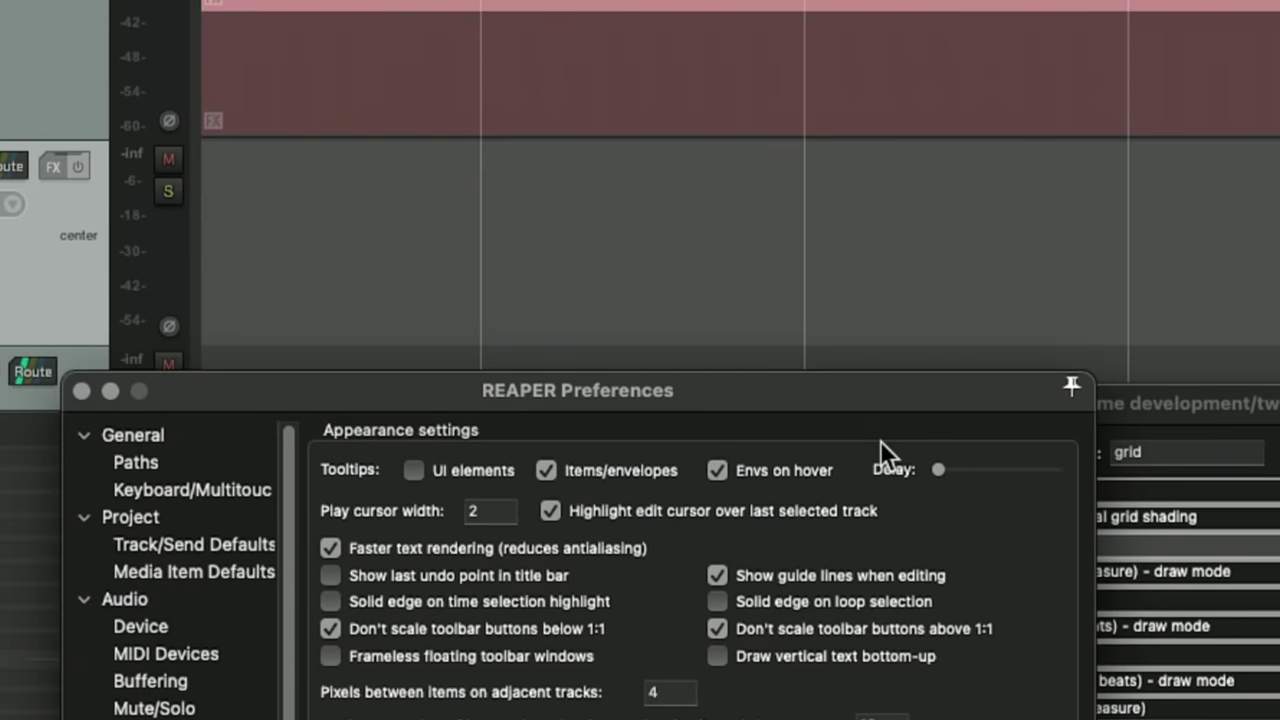
pyautogui.moveTo(641, 390); pyautogui.dragTo(1075, 325)
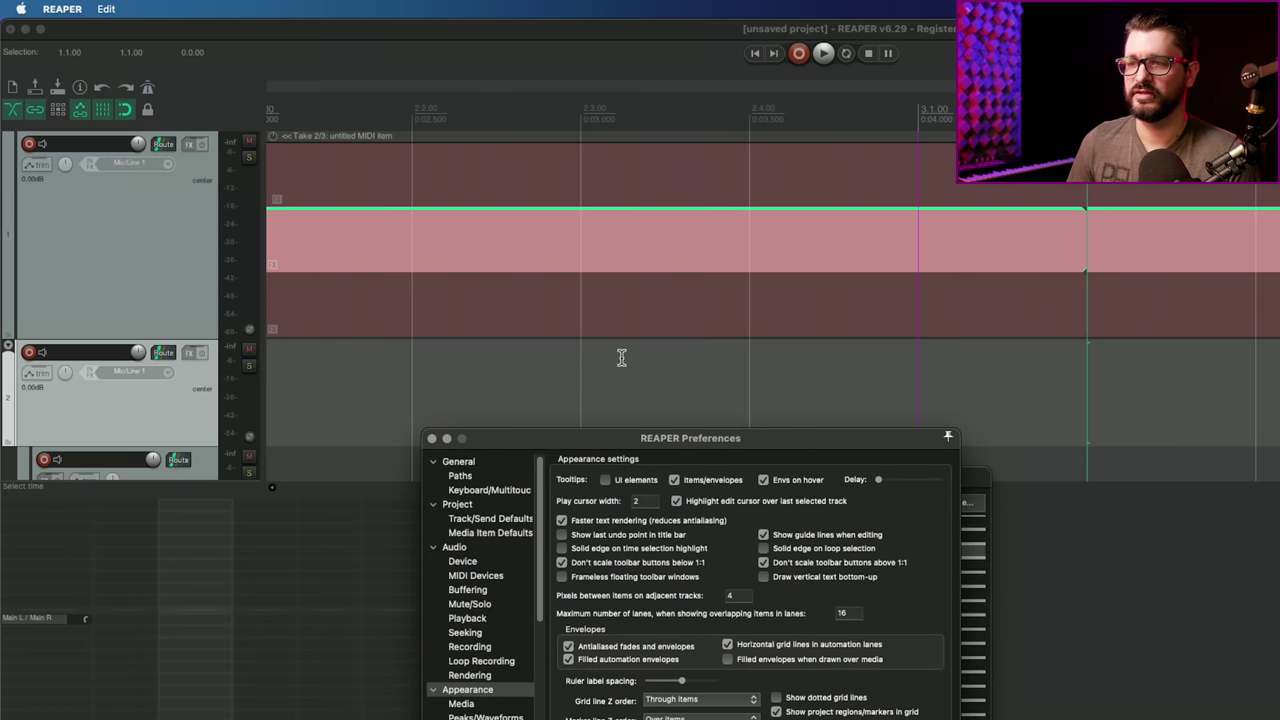
pyautogui.scroll(-4, 626, 357)
pyautogui.moveTo(624, 439); pyautogui.dragTo(527, 337)
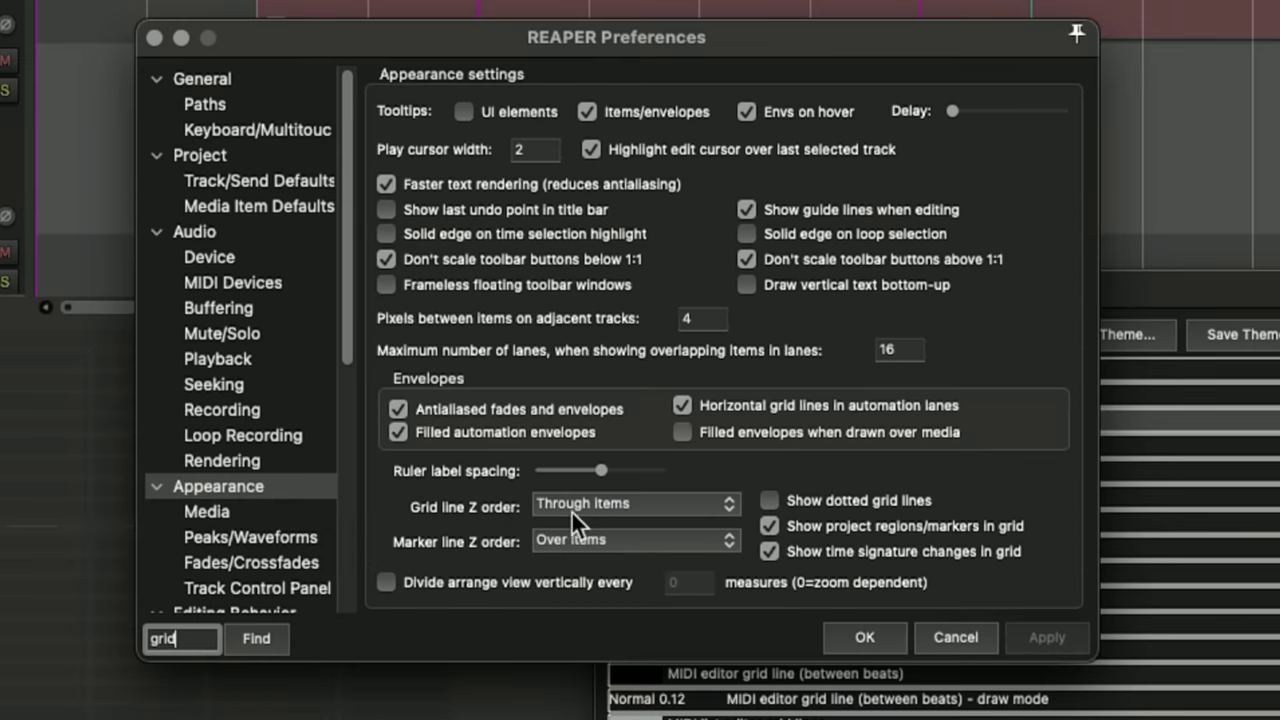
pyautogui.click(626, 508)
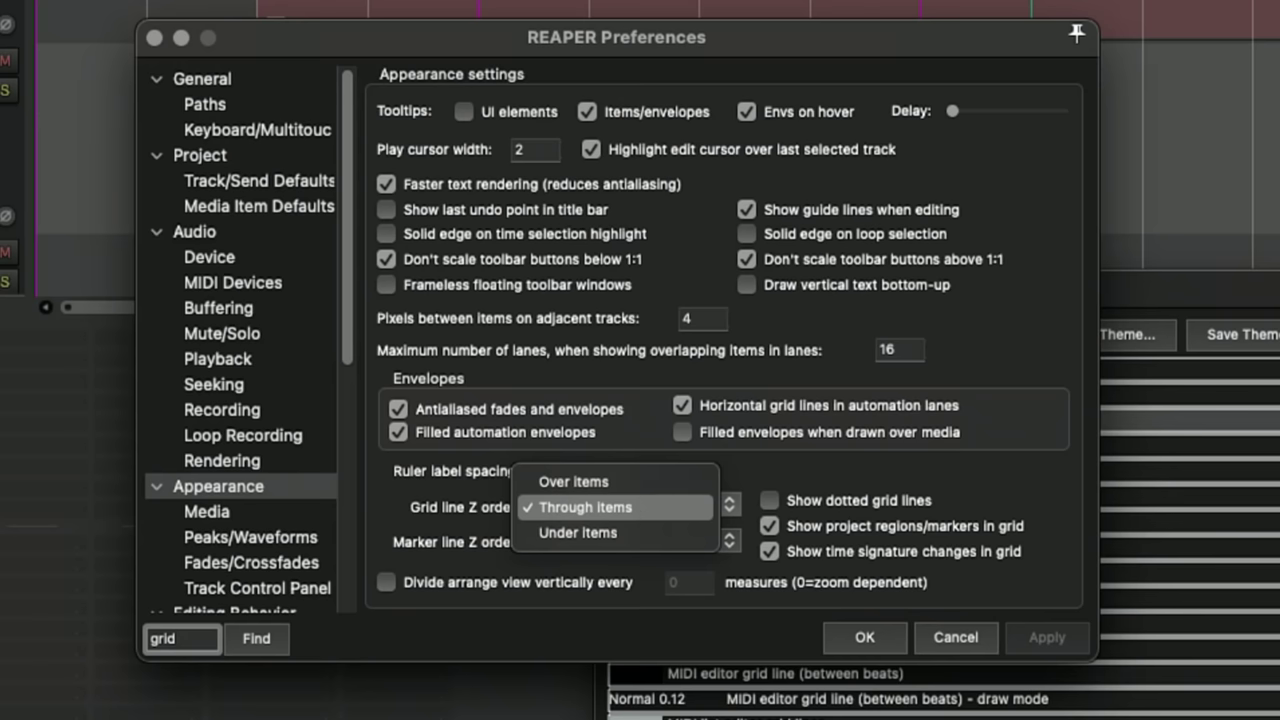
pyautogui.click(642, 481)
pyautogui.click(1058, 633)
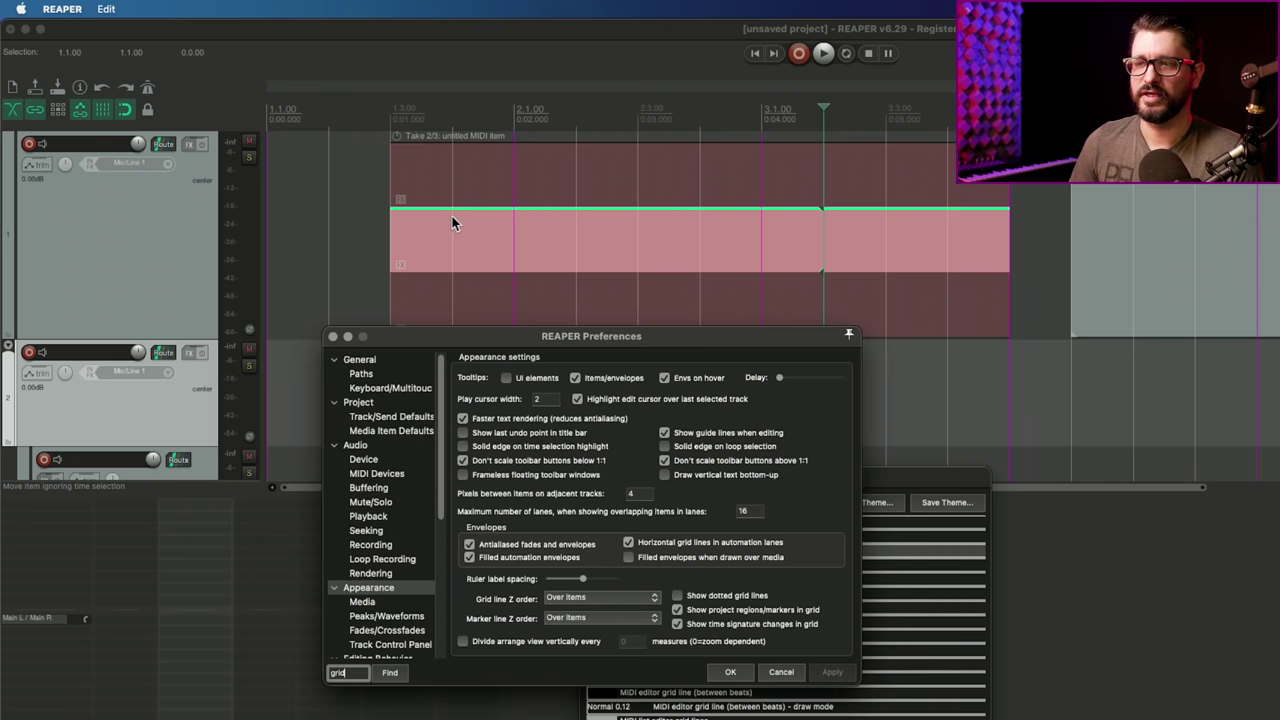
pyautogui.click(503, 222)
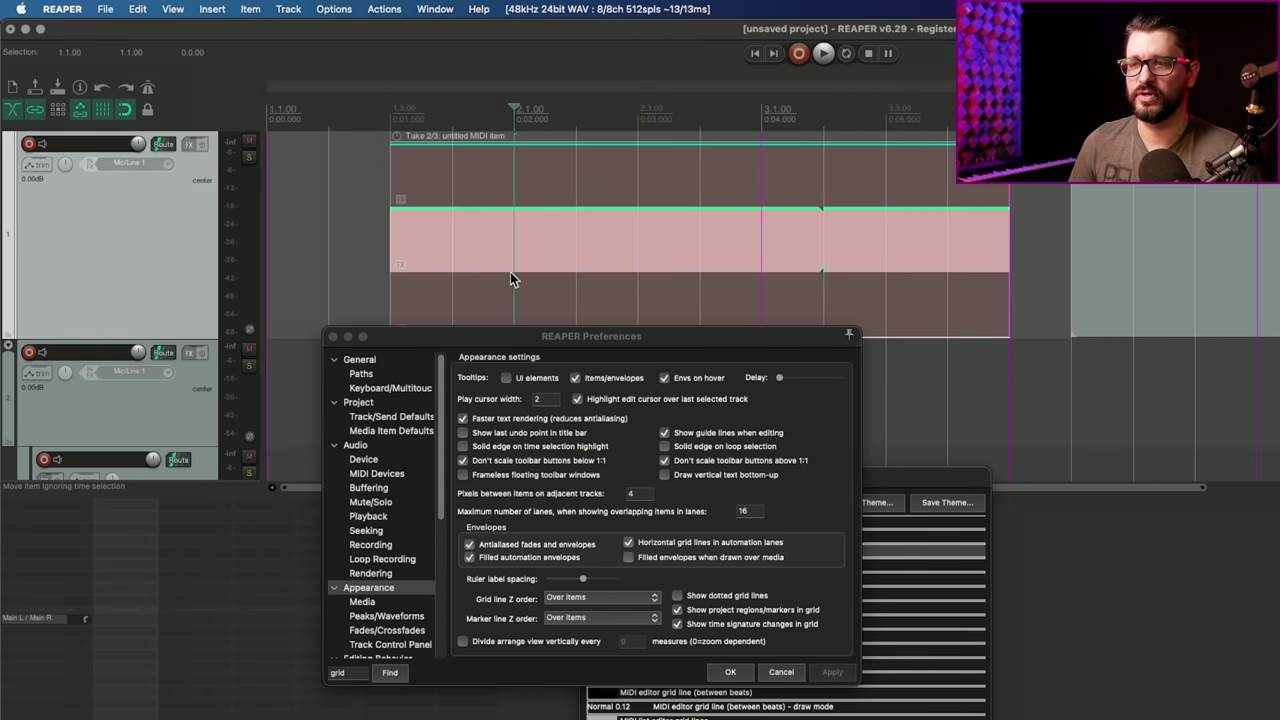
pyautogui.click(600, 597)
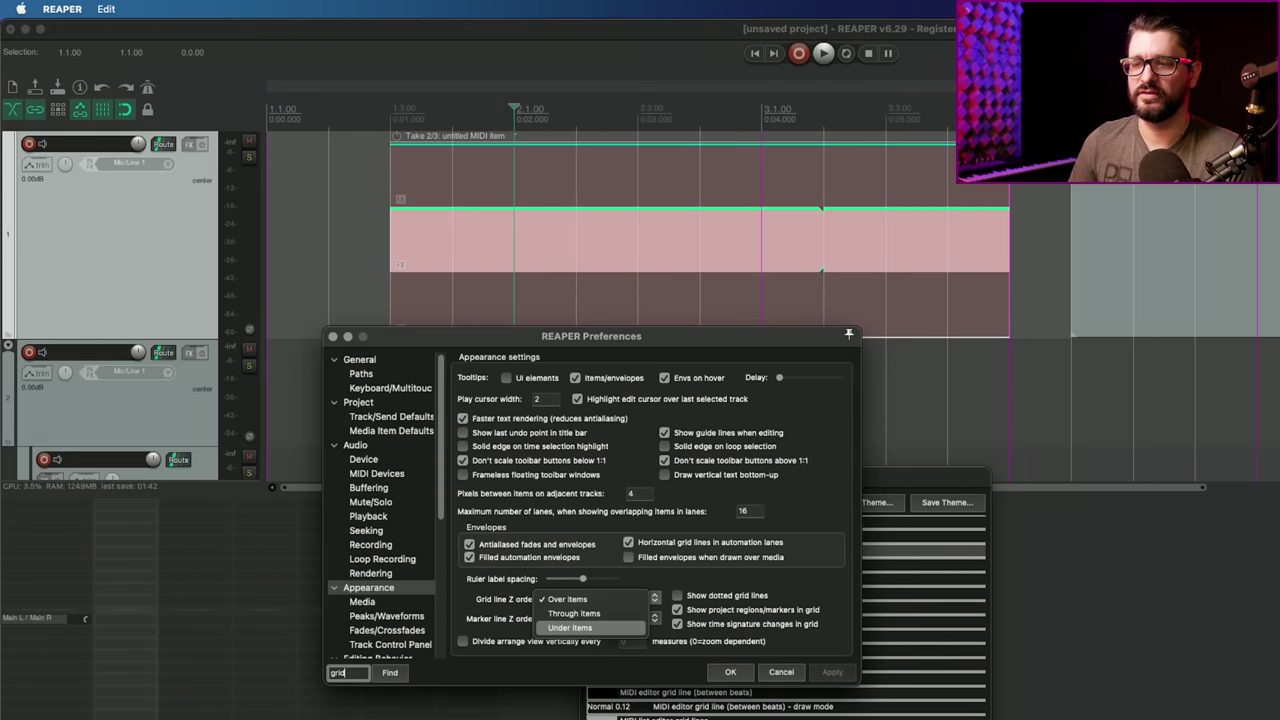
pyautogui.click(570, 627)
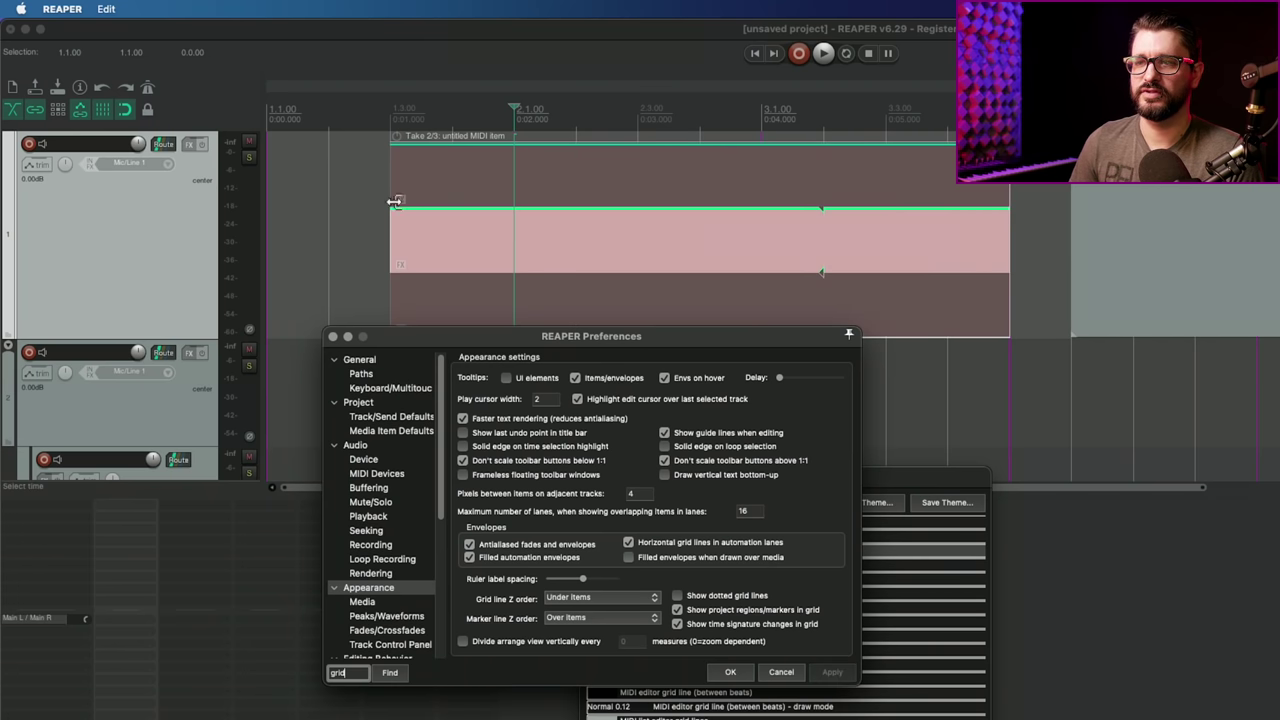
# Move the MIDI item, make Take 3 active, and trim the item's start later.
pyautogui.click(588, 285)
pyautogui.moveTo(591, 336); pyautogui.dragTo(516, 493)
pyautogui.moveTo(528, 192); pyautogui.dragTo(613, 196)
pyautogui.click(429, 229)
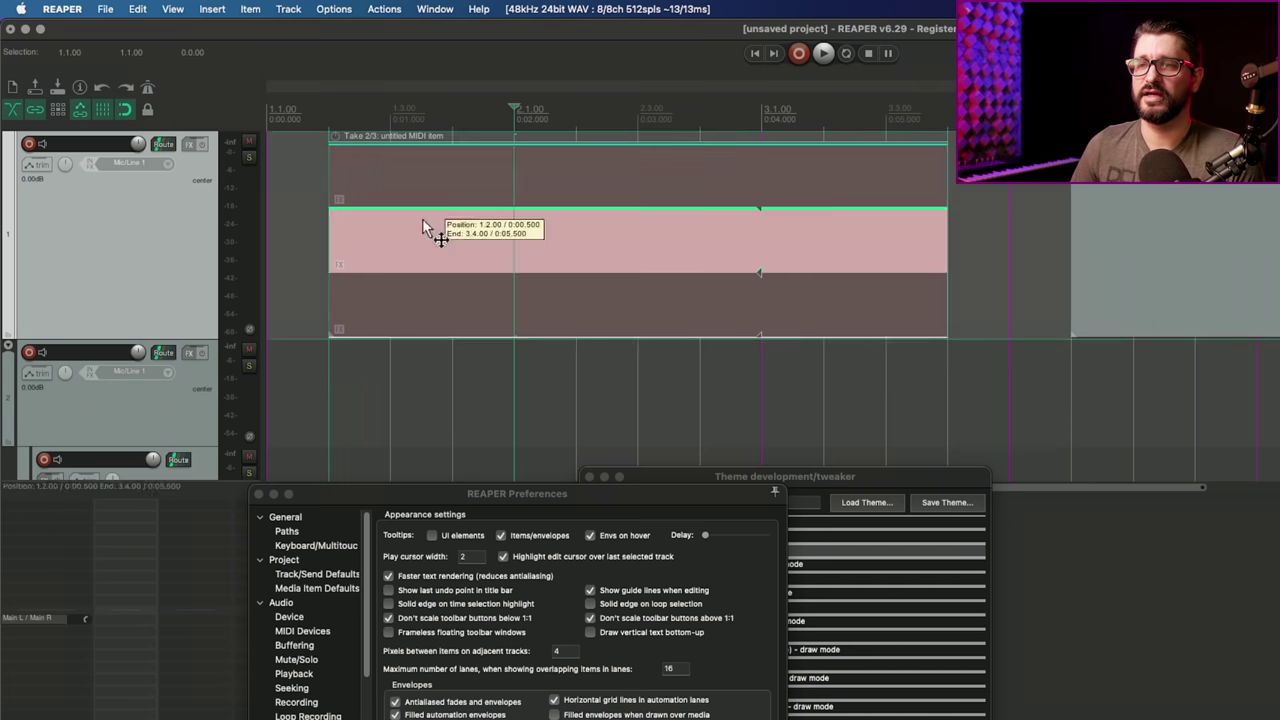
pyautogui.click(454, 318)
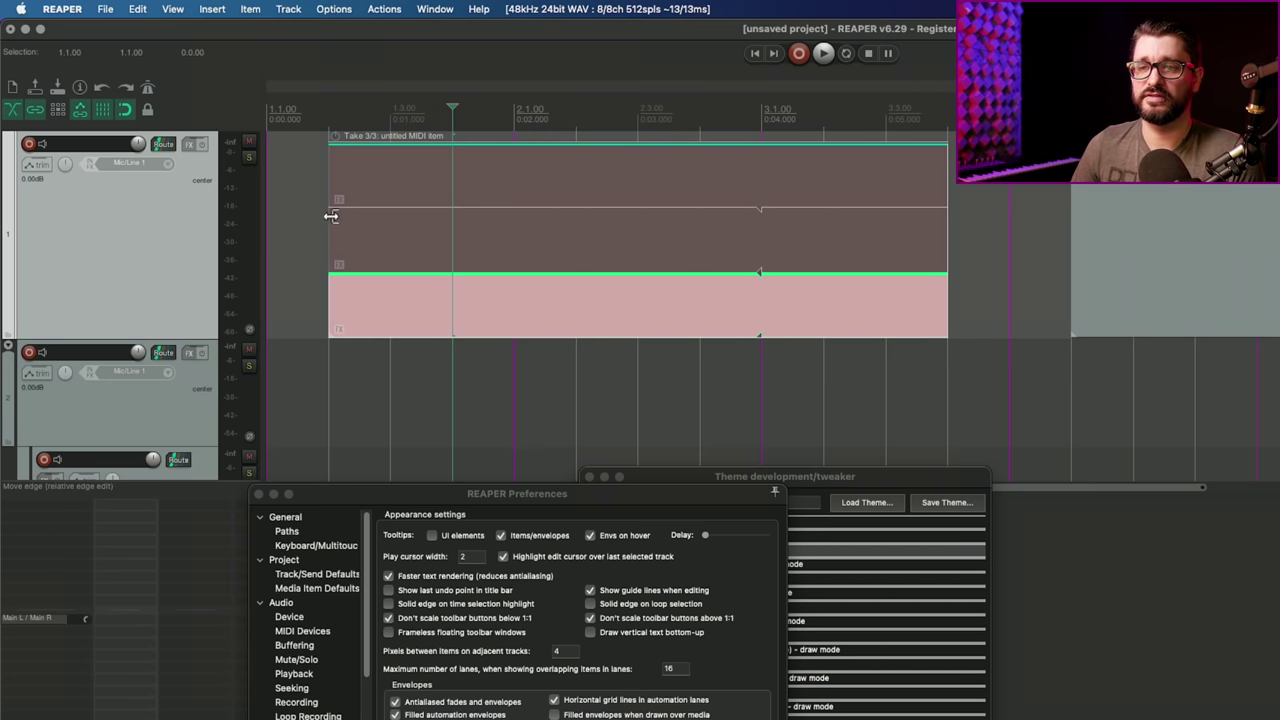
pyautogui.moveTo(328, 219); pyautogui.dragTo(453, 220)
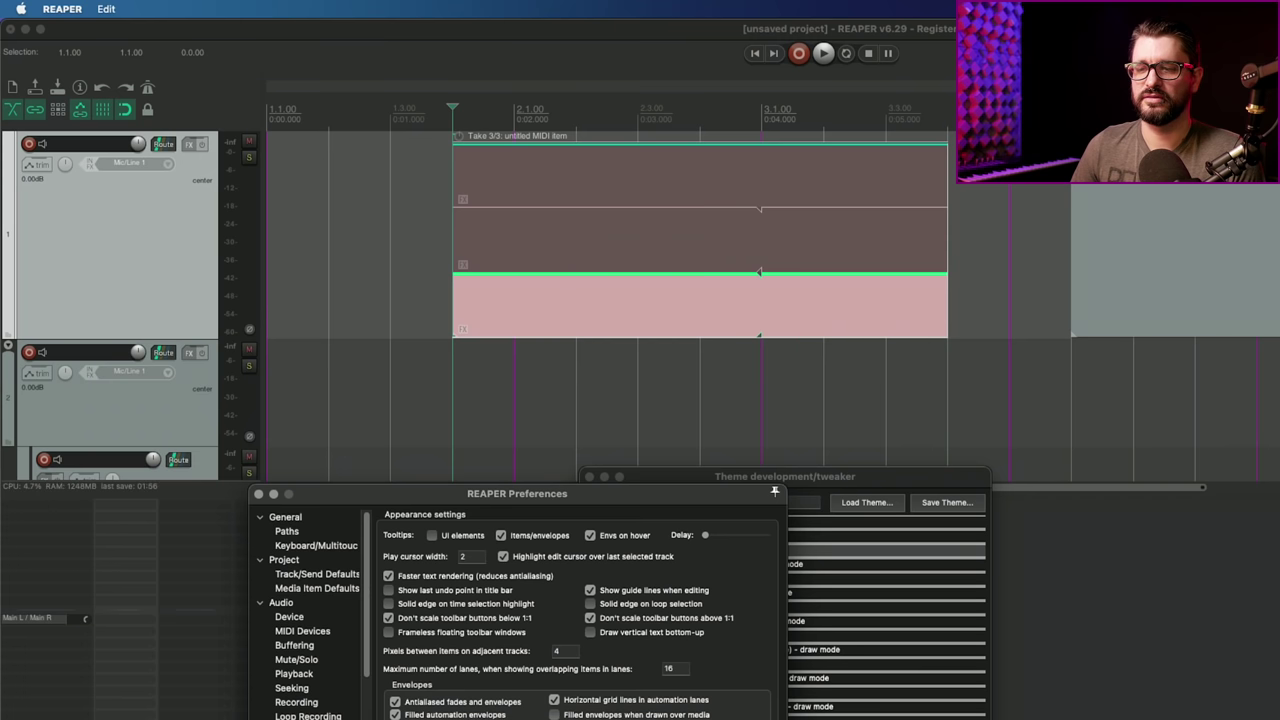